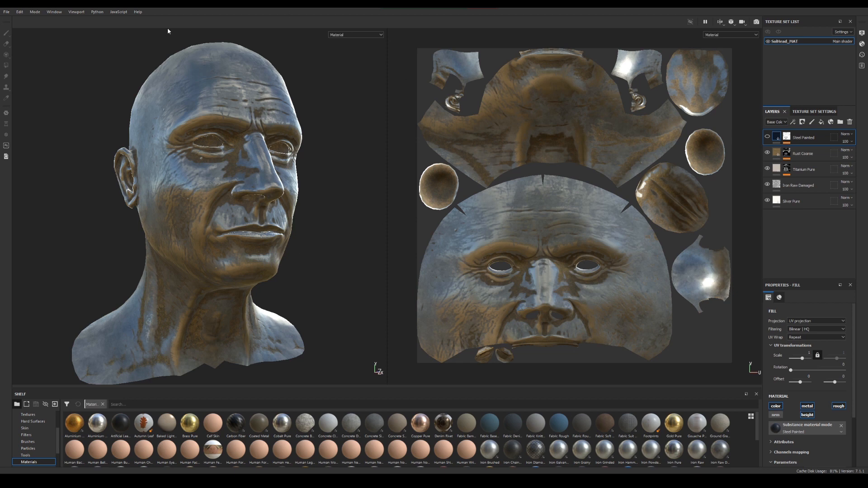
Save the current project and create a new project from the mesh Topnicar_low.fbx in the Class02 folder
{"action": "left_click", "coordinate": [8, 13]}
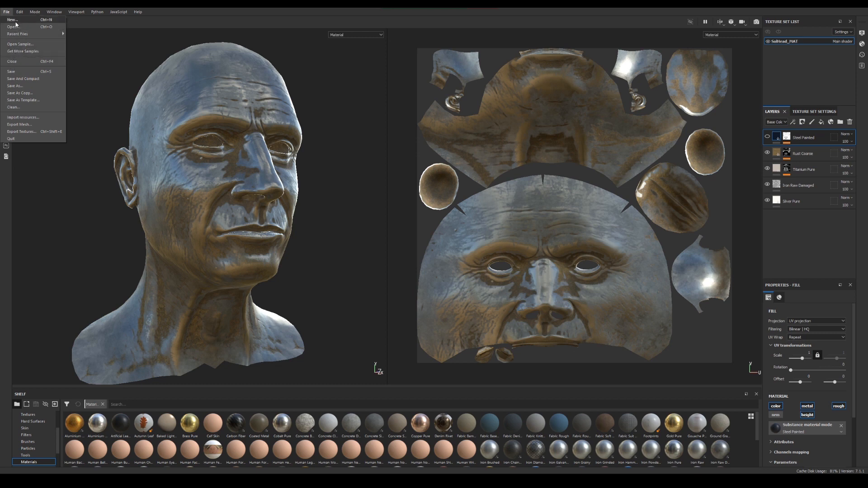
{"action": "left_click", "coordinate": [13, 72]}
{"action": "left_click", "coordinate": [8, 13]}
{"action": "left_click", "coordinate": [18, 21]}
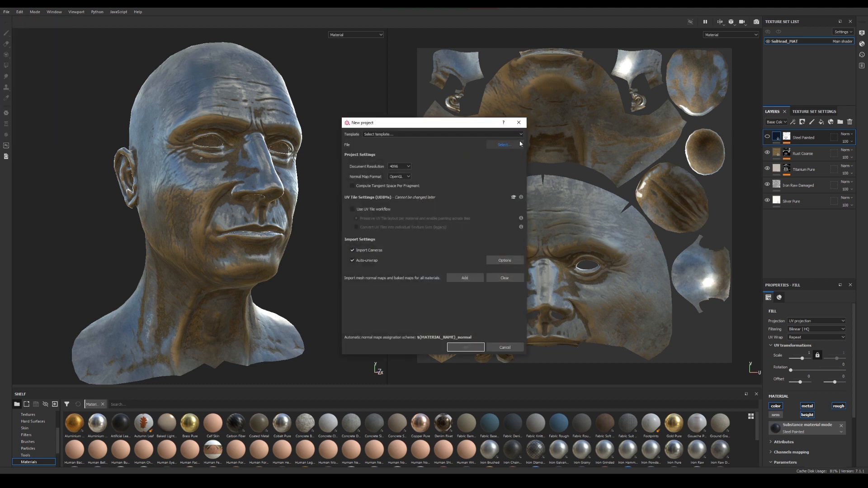
{"action": "left_click", "coordinate": [505, 146]}
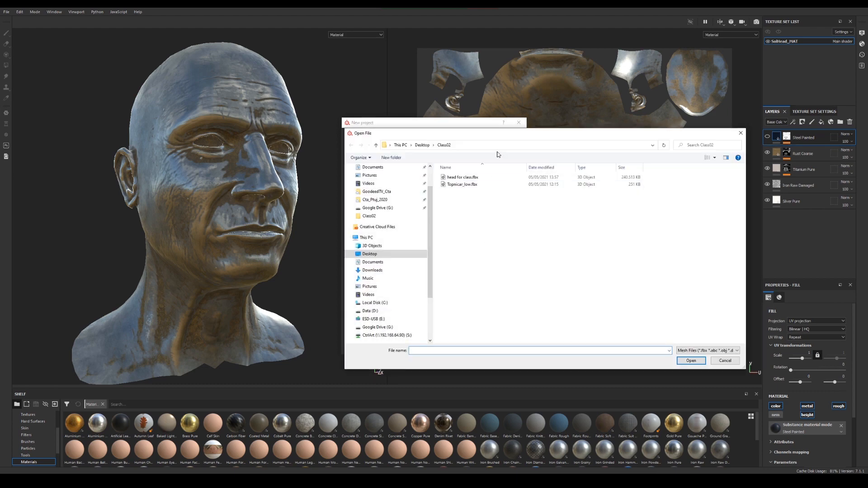
{"action": "left_click_drag", "start_coordinate": [459, 135], "coordinate": [284, 107]}
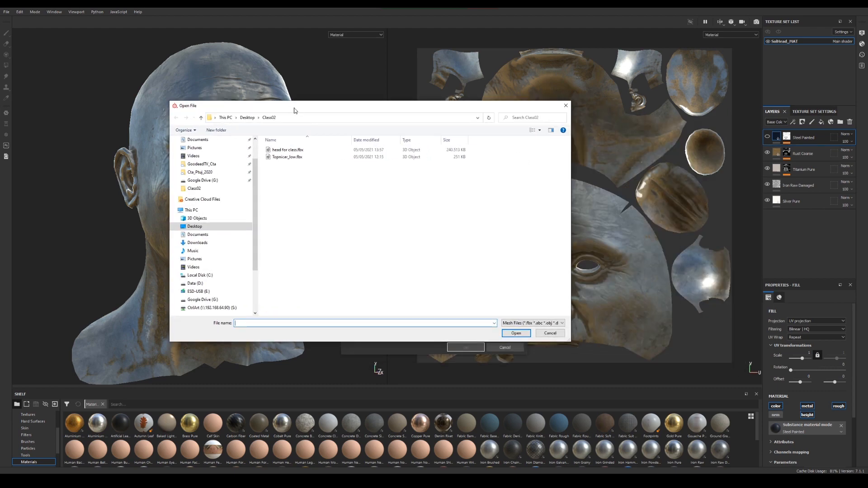
{"action": "double_click", "coordinate": [285, 157]}
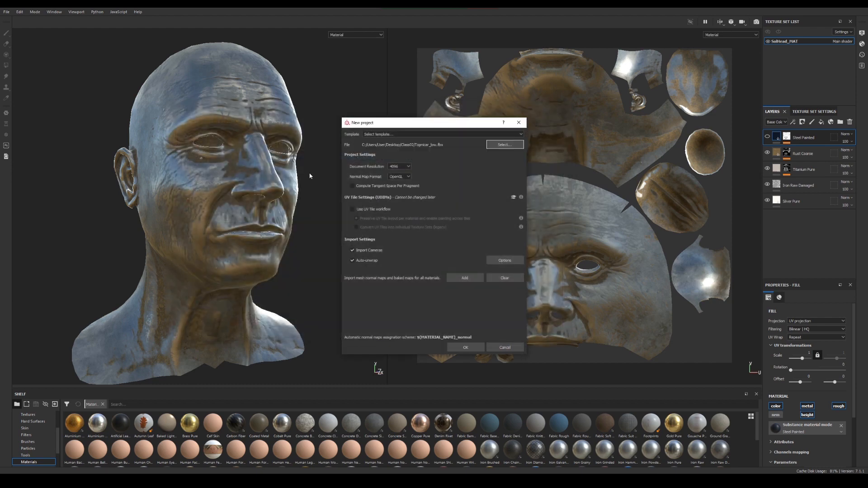
{"action": "left_click", "coordinate": [466, 347]}
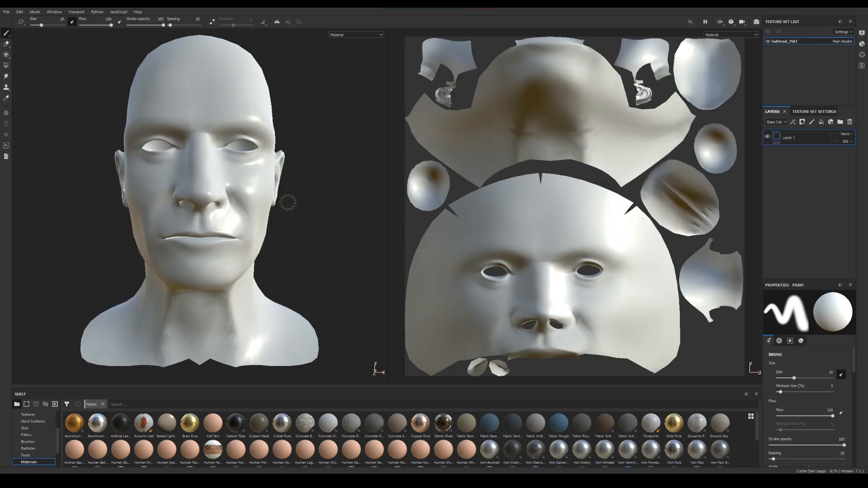
{"action": "left_click_drag", "start_coordinate": [203, 226], "coordinate": [254, 256], "text": "alt"}
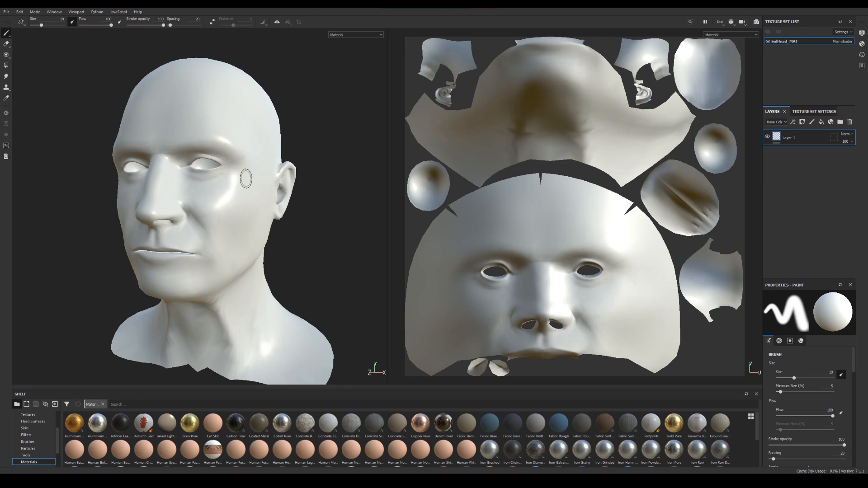
{"action": "mouse_move", "coordinate": [289, 155]}
{"action": "left_mouse_down", "text": "alt"}
{"action": "mouse_move", "coordinate": [287, 139]}
{"action": "mouse_move", "coordinate": [319, 150]}
{"action": "left_mouse_up", "text": "alt"}
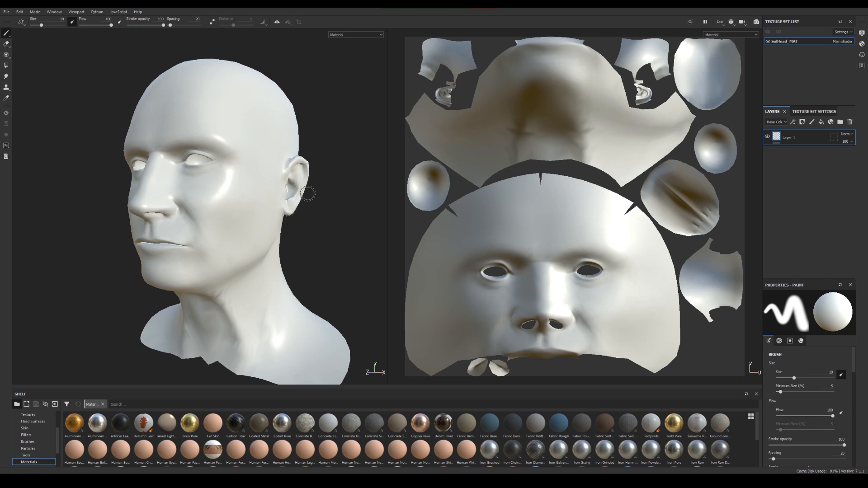
{"action": "mouse_move", "coordinate": [321, 163]}
{"action": "left_mouse_down", "text": "alt"}
{"action": "mouse_move", "coordinate": [317, 157]}
{"action": "mouse_move", "coordinate": [342, 172]}
{"action": "mouse_move", "coordinate": [266, 175]}
{"action": "mouse_move", "coordinate": [298, 184]}
{"action": "mouse_move", "coordinate": [284, 212]}
{"action": "mouse_move", "coordinate": [253, 171]}
{"action": "left_mouse_up", "text": "alt"}
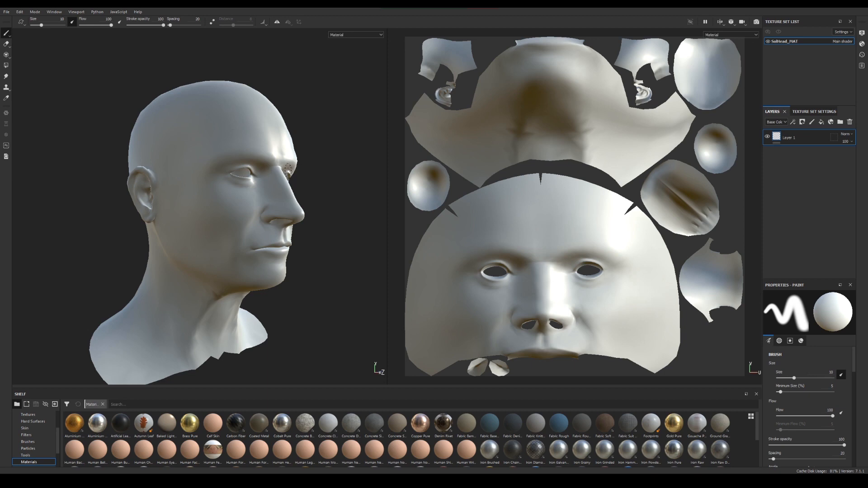
{"action": "mouse_move", "coordinate": [310, 184]}
{"action": "left_mouse_down", "text": "alt"}
{"action": "mouse_move", "coordinate": [306, 199]}
{"action": "mouse_move", "coordinate": [234, 131]}
{"action": "mouse_move", "coordinate": [240, 169]}
{"action": "mouse_move", "coordinate": [227, 181]}
{"action": "mouse_move", "coordinate": [300, 248]}
{"action": "mouse_move", "coordinate": [309, 219]}
{"action": "mouse_move", "coordinate": [269, 201]}
{"action": "mouse_move", "coordinate": [283, 211]}
{"action": "left_mouse_up", "text": "alt"}
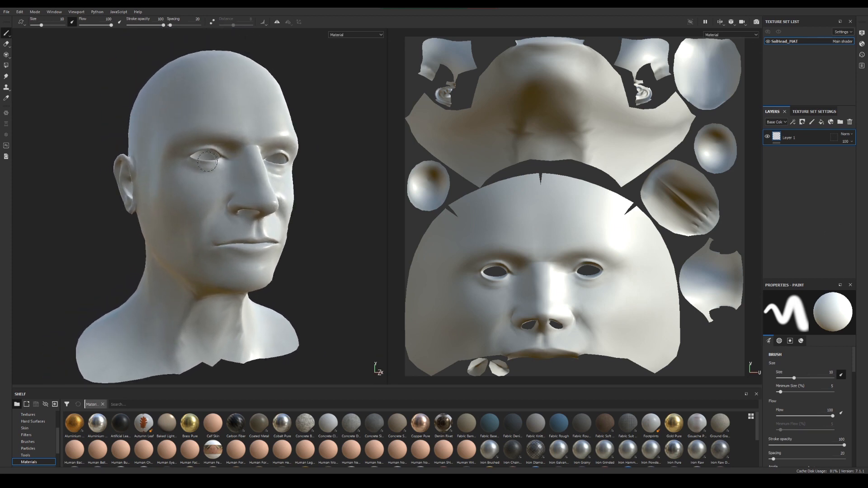
{"action": "mouse_move", "coordinate": [277, 179]}
{"action": "middle_mouse_down", "text": "alt"}
{"action": "mouse_move", "coordinate": [301, 192]}
{"action": "mouse_move", "coordinate": [281, 181]}
{"action": "middle_mouse_up", "text": "alt"}
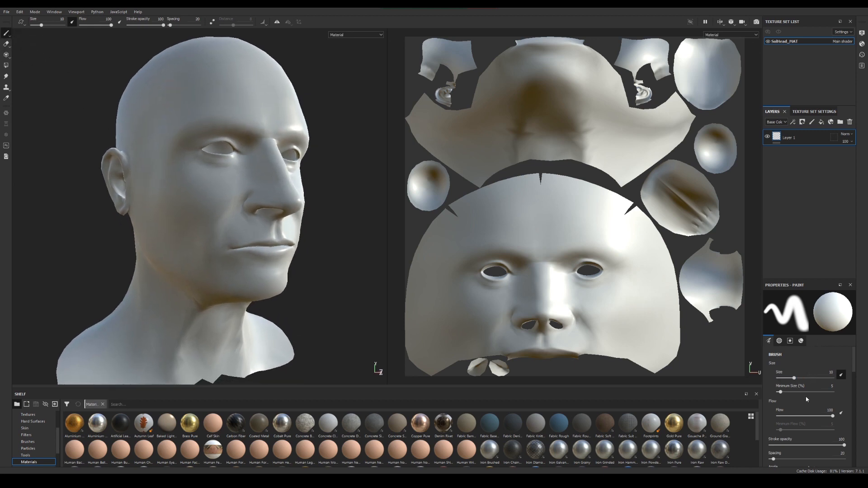
Set the brush's base color to red and paint a diamond-like patch around the head's right eye on Layer 1
{"action": "scroll", "coordinate": [807, 398], "scroll_direction": "down", "scroll_amount": 10}
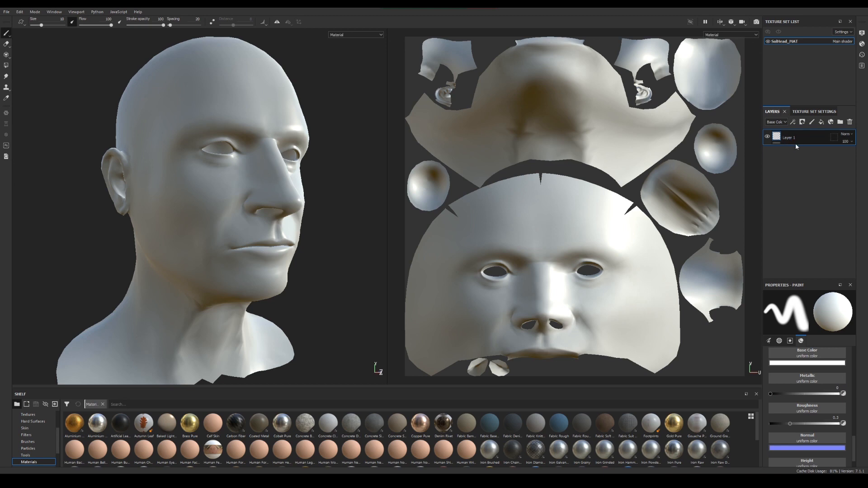
{"action": "left_click", "coordinate": [801, 366]}
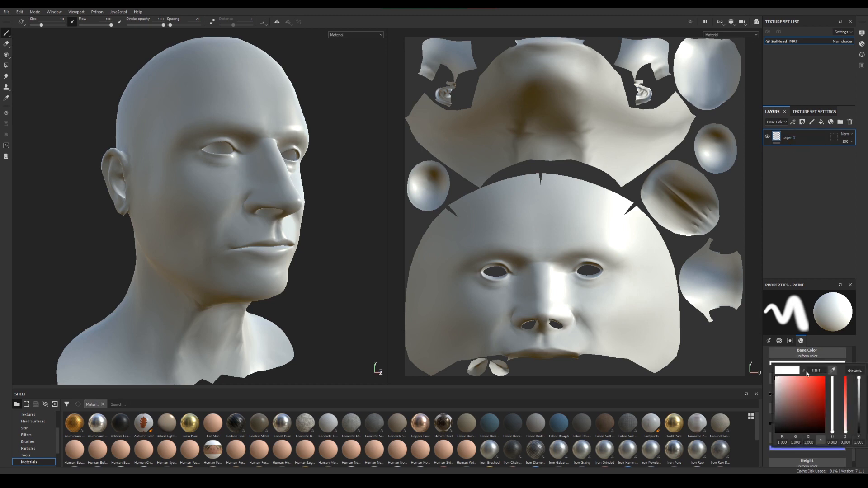
{"action": "left_click", "coordinate": [816, 388]}
{"action": "left_click_drag", "start_coordinate": [202, 162], "coordinate": [243, 185], "text": "alt"}
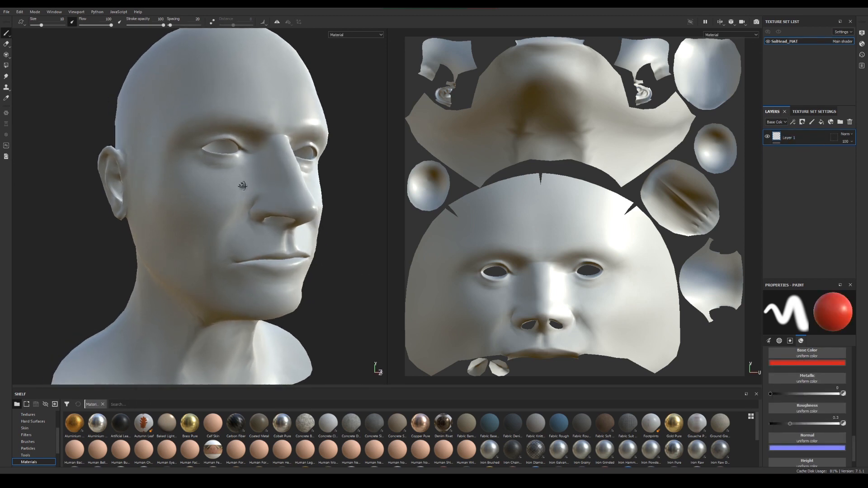
{"action": "middle_click_drag", "start_coordinate": [242, 186], "coordinate": [238, 259], "text": "alt"}
{"action": "mouse_move", "coordinate": [218, 150]}
{"action": "left_mouse_down"}
{"action": "mouse_move", "coordinate": [168, 179]}
{"action": "mouse_move", "coordinate": [170, 228]}
{"action": "mouse_move", "coordinate": [181, 240]}
{"action": "mouse_move", "coordinate": [218, 231]}
{"action": "mouse_move", "coordinate": [240, 236]}
{"action": "mouse_move", "coordinate": [257, 228]}
{"action": "mouse_move", "coordinate": [256, 220]}
{"action": "mouse_move", "coordinate": [208, 209]}
{"action": "mouse_move", "coordinate": [188, 221]}
{"action": "mouse_move", "coordinate": [233, 208]}
{"action": "mouse_move", "coordinate": [255, 221]}
{"action": "mouse_move", "coordinate": [230, 285]}
{"action": "mouse_move", "coordinate": [183, 237]}
{"action": "mouse_move", "coordinate": [199, 169]}
{"action": "mouse_move", "coordinate": [244, 195]}
{"action": "mouse_move", "coordinate": [205, 181]}
{"action": "mouse_move", "coordinate": [218, 198]}
{"action": "mouse_move", "coordinate": [205, 165]}
{"action": "mouse_move", "coordinate": [208, 174]}
{"action": "left_mouse_up"}
{"action": "mouse_move", "coordinate": [205, 242]}
{"action": "left_mouse_down"}
{"action": "mouse_move", "coordinate": [223, 256]}
{"action": "mouse_move", "coordinate": [234, 242]}
{"action": "mouse_move", "coordinate": [195, 235]}
{"action": "mouse_move", "coordinate": [206, 271]}
{"action": "mouse_move", "coordinate": [251, 236]}
{"action": "mouse_move", "coordinate": [226, 200]}
{"action": "mouse_move", "coordinate": [235, 213]}
{"action": "mouse_move", "coordinate": [209, 229]}
{"action": "left_mouse_up"}
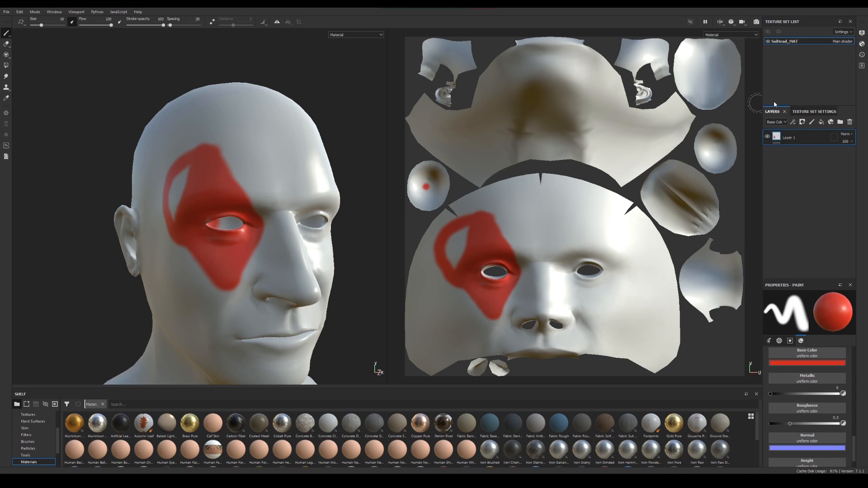
Add a second paint layer and paint a blue diamond shape around the head's left eye on it
{"action": "left_click", "coordinate": [811, 122]}
{"action": "left_click", "coordinate": [818, 363]}
{"action": "left_click", "coordinate": [832, 397]}
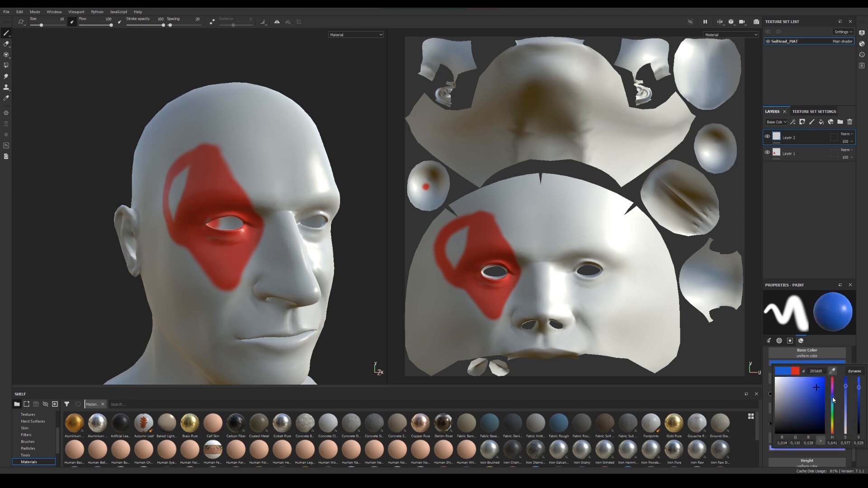
{"action": "mouse_move", "coordinate": [265, 193]}
{"action": "left_mouse_down", "text": "alt"}
{"action": "mouse_move", "coordinate": [258, 142]}
{"action": "mouse_move", "coordinate": [237, 172]}
{"action": "left_mouse_up", "text": "alt"}
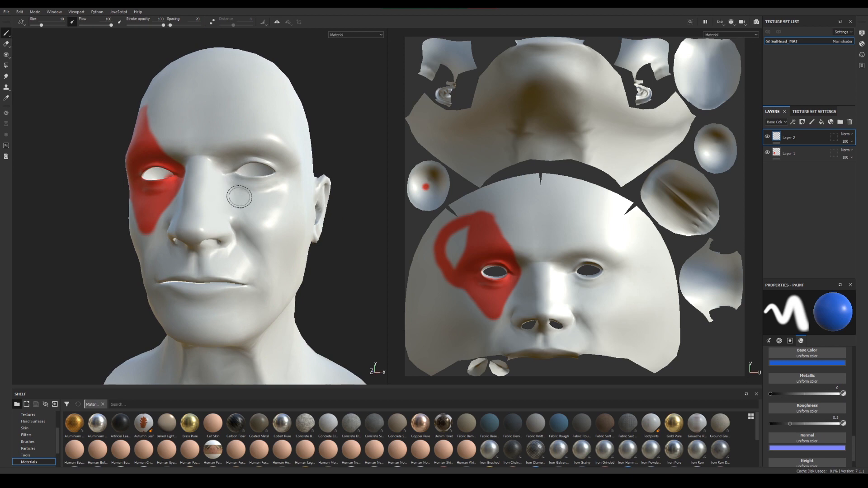
{"action": "mouse_move", "coordinate": [250, 209]}
{"action": "left_mouse_down"}
{"action": "mouse_move", "coordinate": [217, 153]}
{"action": "mouse_move", "coordinate": [254, 111]}
{"action": "mouse_move", "coordinate": [291, 163]}
{"action": "mouse_move", "coordinate": [258, 212]}
{"action": "mouse_move", "coordinate": [237, 188]}
{"action": "mouse_move", "coordinate": [272, 171]}
{"action": "mouse_move", "coordinate": [239, 155]}
{"action": "mouse_move", "coordinate": [267, 135]}
{"action": "mouse_move", "coordinate": [265, 150]}
{"action": "mouse_move", "coordinate": [271, 135]}
{"action": "left_mouse_up"}
{"action": "left_click_drag", "start_coordinate": [242, 189], "coordinate": [299, 234]}
{"action": "middle_click_drag", "start_coordinate": [267, 219], "coordinate": [298, 227], "text": "alt"}
{"action": "right_click_drag", "start_coordinate": [299, 227], "coordinate": [283, 226], "text": "alt"}
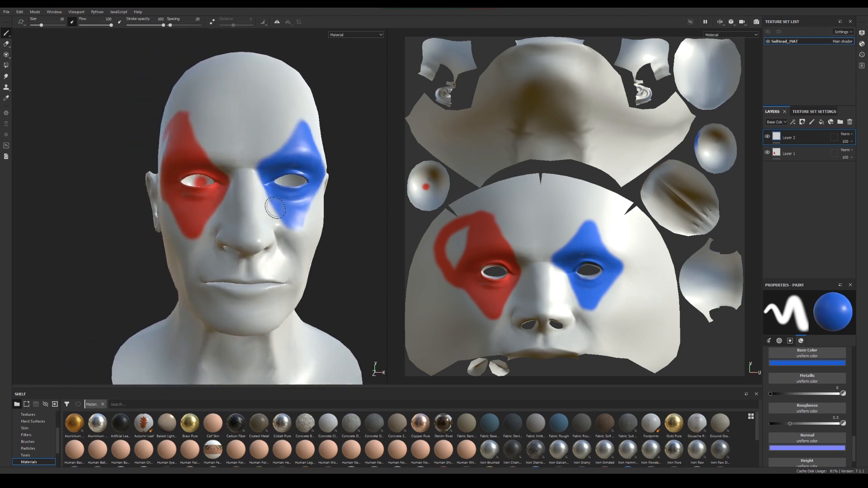
{"action": "mouse_move", "coordinate": [239, 217]}
{"action": "left_mouse_down", "text": "alt"}
{"action": "mouse_move", "coordinate": [273, 223]}
{"action": "mouse_move", "coordinate": [254, 223]}
{"action": "mouse_move", "coordinate": [265, 205]}
{"action": "left_mouse_up", "text": "alt"}
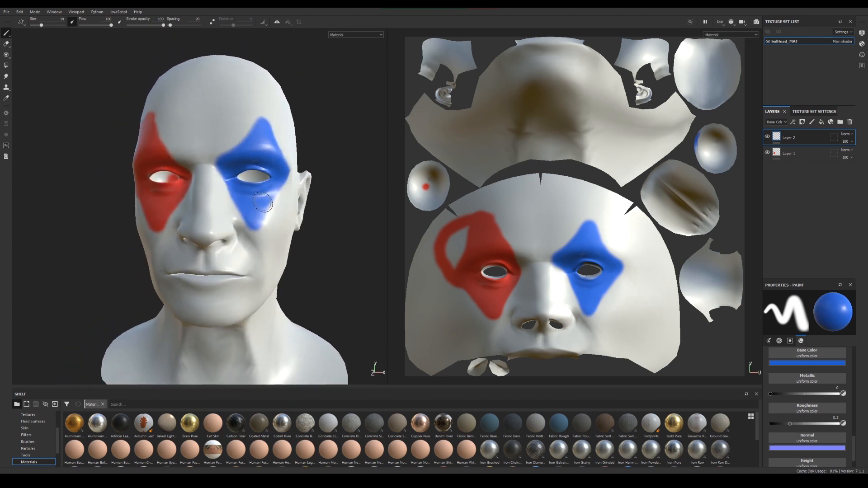
Add a fill layer above the two paint layers
{"action": "left_click", "coordinate": [821, 123]}
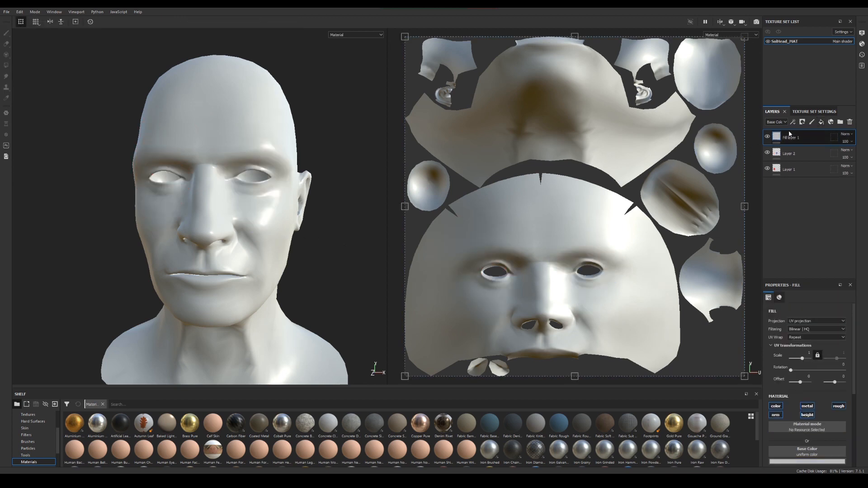
{"action": "left_click_drag", "start_coordinate": [242, 242], "coordinate": [302, 244], "text": "alt"}
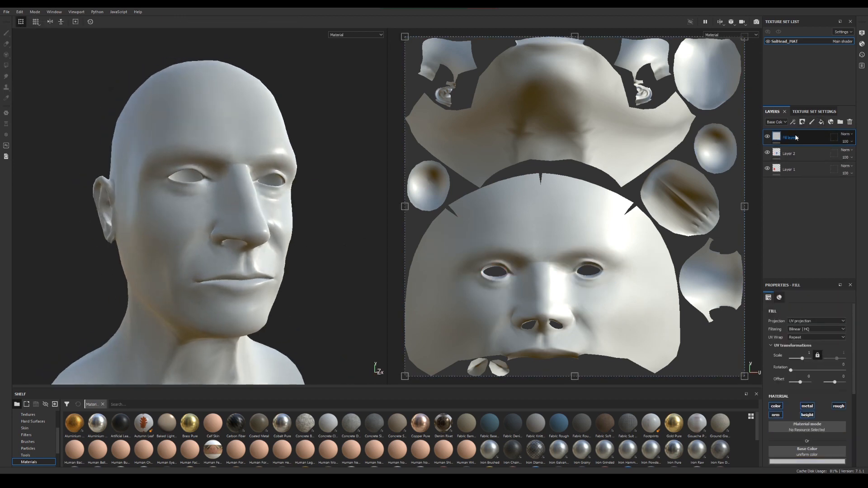
{"action": "right_click_drag", "start_coordinate": [329, 255], "coordinate": [277, 248], "text": "alt"}
{"action": "left_click_drag", "start_coordinate": [277, 248], "coordinate": [290, 234], "text": "alt"}
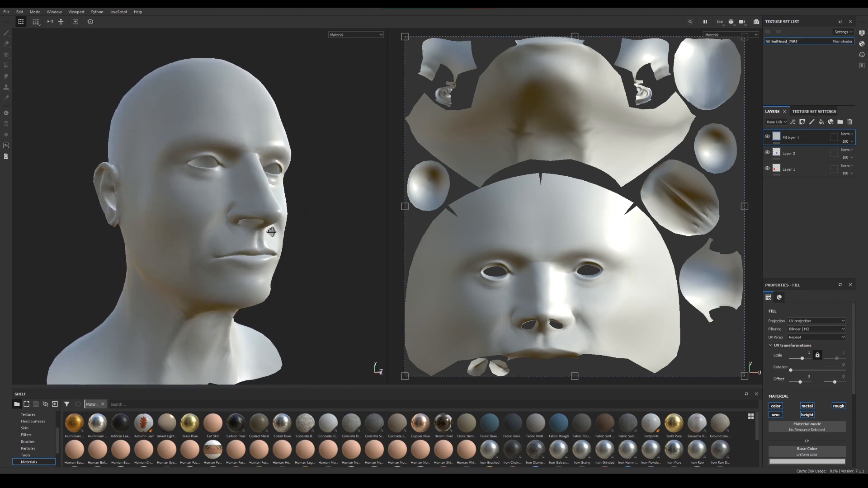
{"action": "middle_click_drag", "start_coordinate": [290, 235], "coordinate": [284, 203], "text": "alt"}
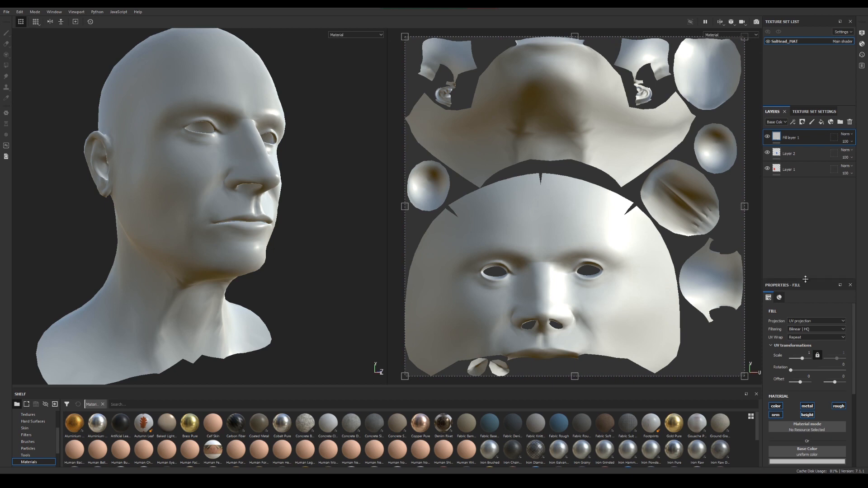
Enlarge the fill properties area and assign the Grunge Dirt Dried texture to the fill layer's base color
{"action": "left_click_drag", "start_coordinate": [805, 280], "coordinate": [805, 220]}
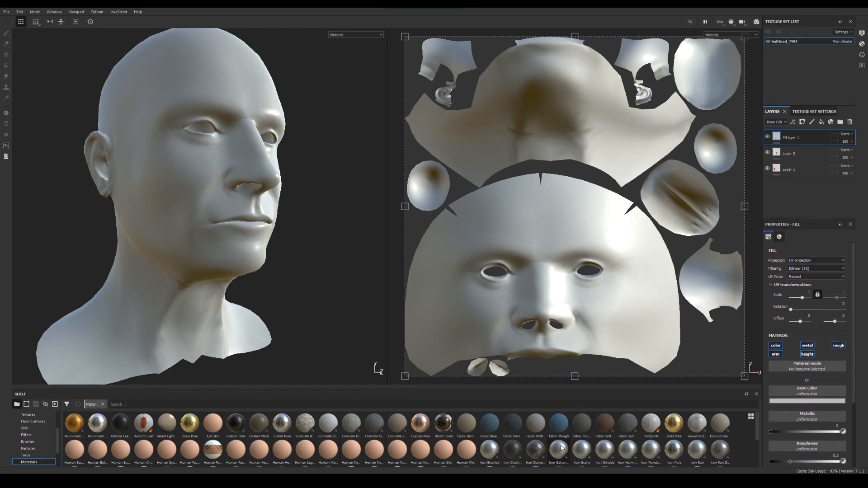
{"action": "scroll", "coordinate": [28, 438], "scroll_direction": "up", "scroll_amount": 5}
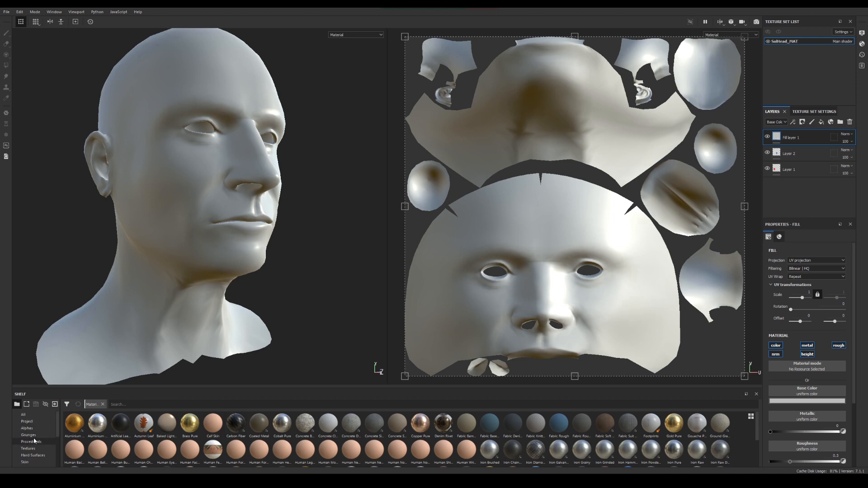
{"action": "left_click", "coordinate": [28, 435]}
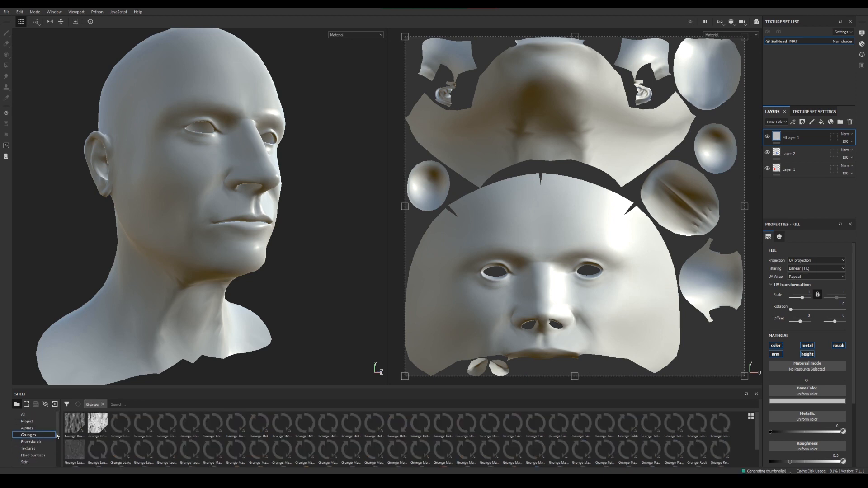
{"action": "left_click_drag", "start_coordinate": [279, 430], "coordinate": [780, 398]}
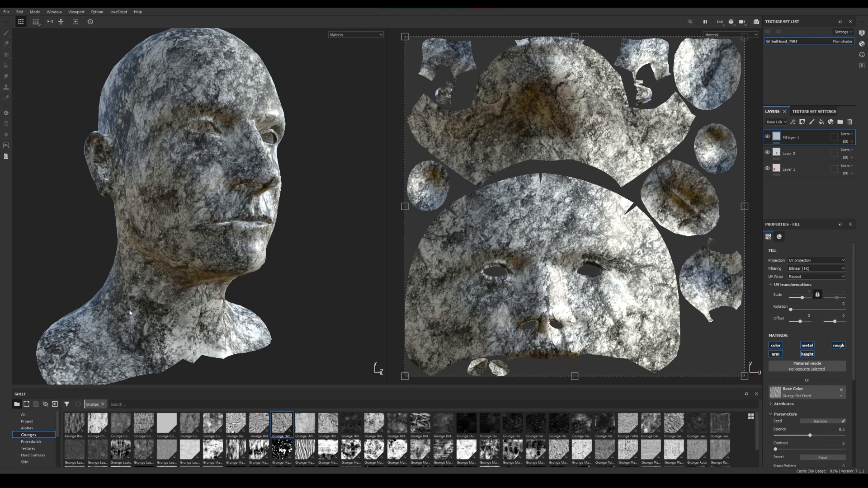
Move the fill layer to the bottom of the layer stack, beneath Layer 1 and Layer 2
{"action": "left_click_drag", "start_coordinate": [181, 248], "coordinate": [217, 258], "text": "alt"}
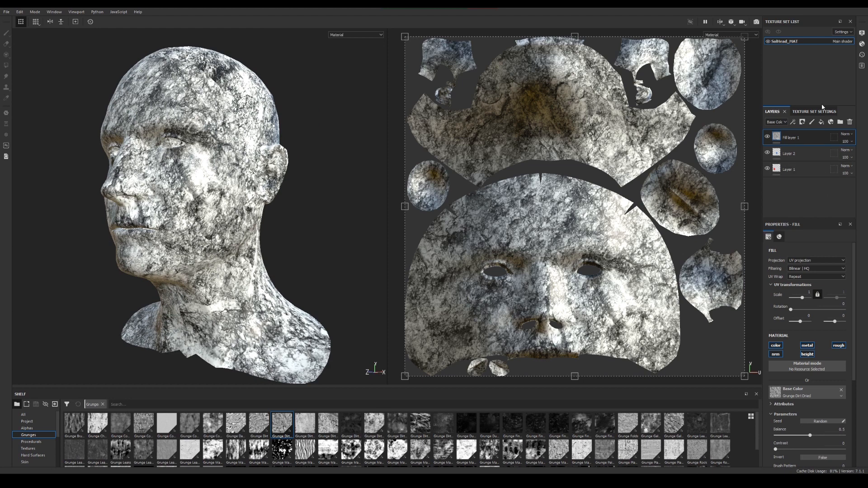
{"action": "mouse_move", "coordinate": [789, 137]}
{"action": "left_mouse_down"}
{"action": "mouse_move", "coordinate": [804, 170]}
{"action": "mouse_move", "coordinate": [803, 196]}
{"action": "left_mouse_up"}
{"action": "left_click_drag", "start_coordinate": [162, 258], "coordinate": [237, 257], "text": "alt"}
{"action": "scroll", "coordinate": [287, 258], "scroll_direction": "down", "scroll_amount": 4}
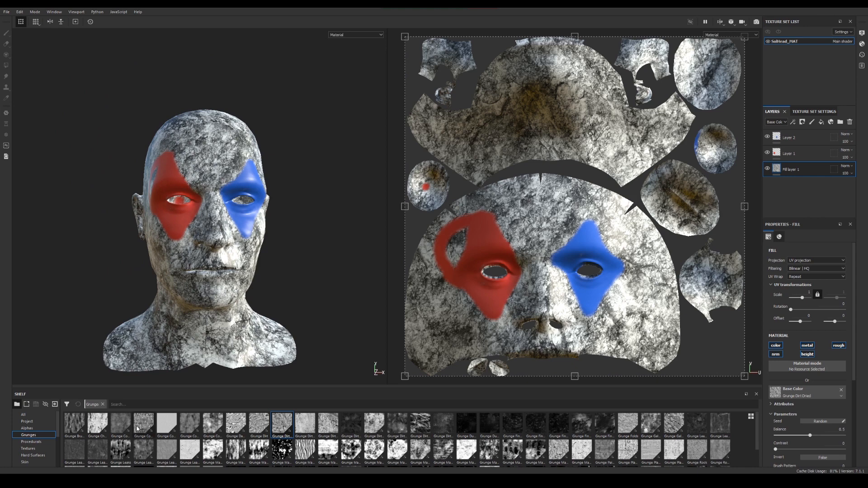
Replace the fill layer's base color texture with Grunge Wipe Brushed
{"action": "scroll", "coordinate": [541, 431], "scroll_direction": "down", "scroll_amount": 1}
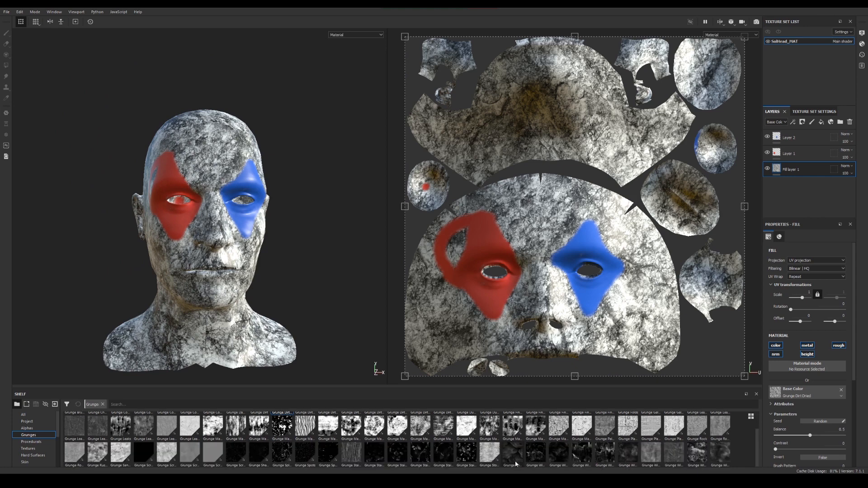
{"action": "mouse_move", "coordinate": [519, 462]}
{"action": "left_mouse_down"}
{"action": "mouse_move", "coordinate": [570, 445]}
{"action": "mouse_move", "coordinate": [712, 328]}
{"action": "mouse_move", "coordinate": [759, 375]}
{"action": "mouse_move", "coordinate": [812, 401]}
{"action": "mouse_move", "coordinate": [810, 393]}
{"action": "left_mouse_up"}
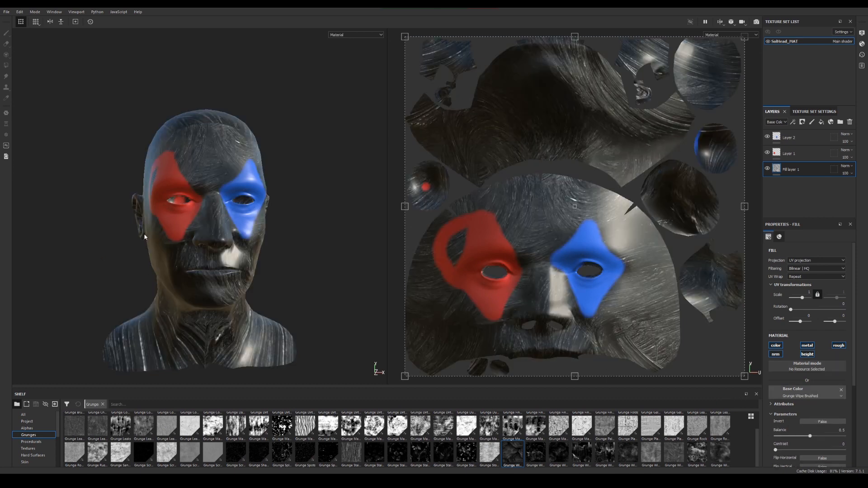
{"action": "mouse_move", "coordinate": [143, 237]}
{"action": "left_mouse_down", "text": "alt"}
{"action": "mouse_move", "coordinate": [114, 231]}
{"action": "mouse_move", "coordinate": [199, 272]}
{"action": "left_mouse_up", "text": "alt"}
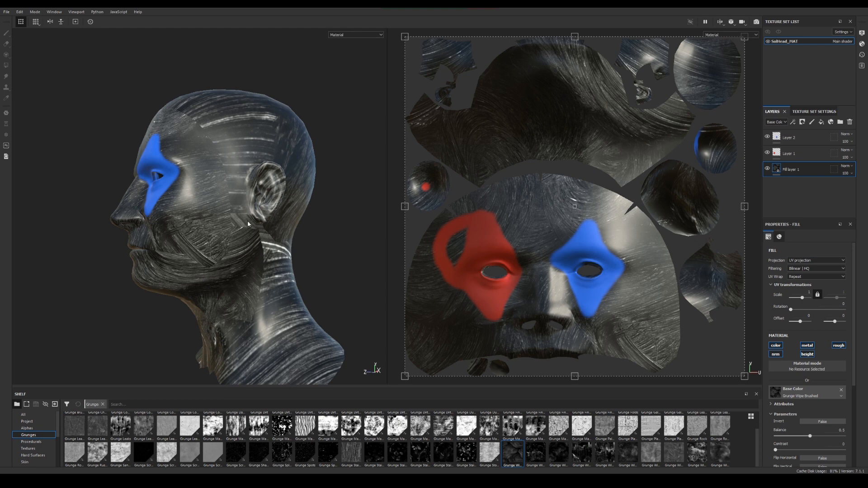
{"action": "left_click_drag", "start_coordinate": [197, 236], "coordinate": [265, 258], "text": "alt"}
{"action": "left_click_drag", "start_coordinate": [185, 249], "coordinate": [179, 263], "text": "alt"}
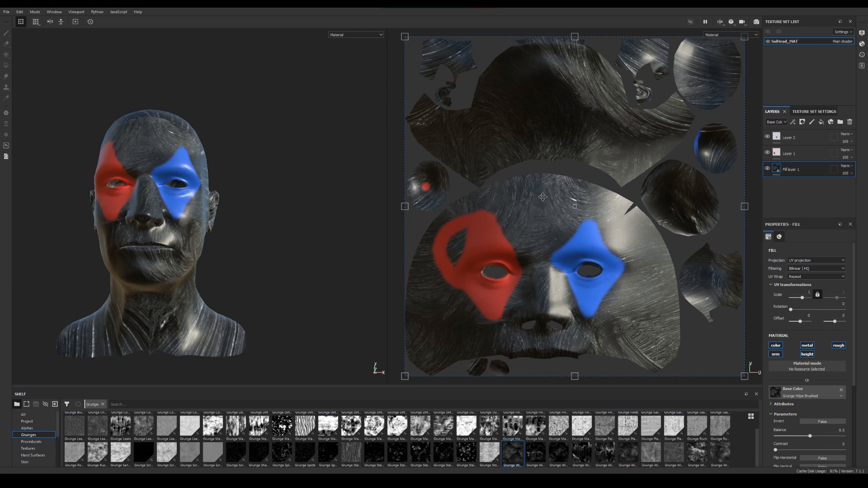
{"action": "right_click_drag", "start_coordinate": [213, 238], "coordinate": [237, 260], "text": "alt"}
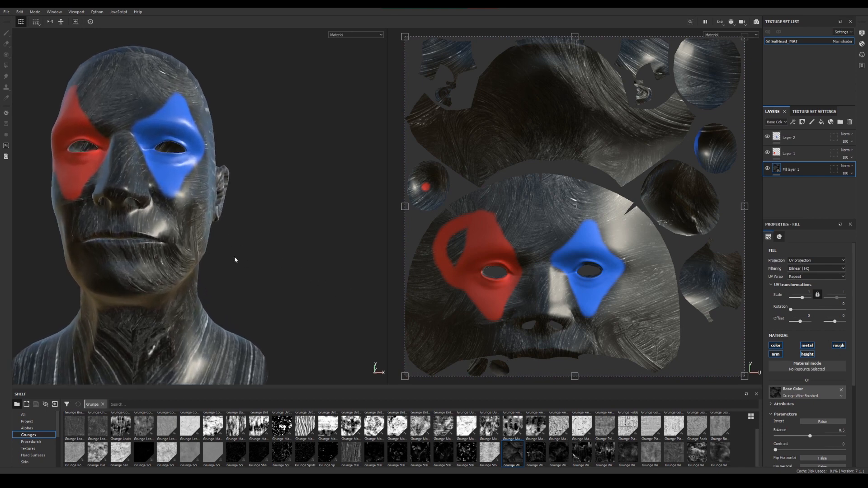
{"action": "middle_click_drag", "start_coordinate": [237, 260], "coordinate": [264, 267], "text": "alt"}
{"action": "left_click_drag", "start_coordinate": [264, 267], "coordinate": [38, 125], "text": "alt"}
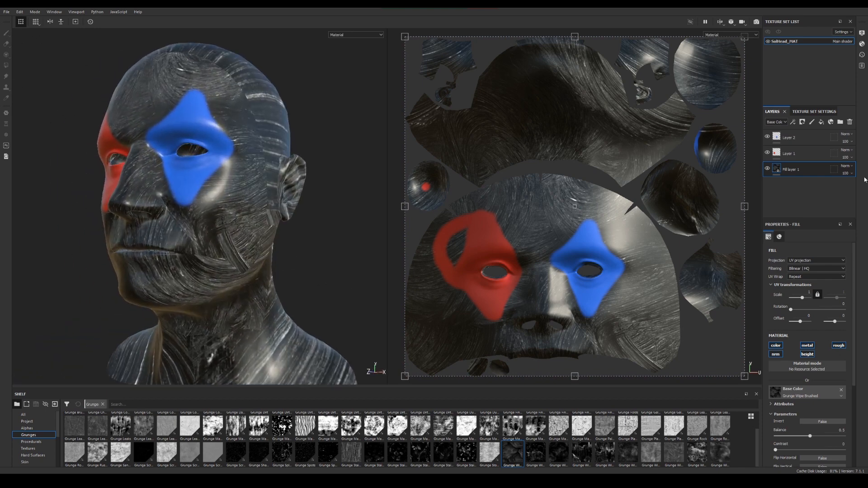
Set Layer 1's paint base color to orange and brush several strokes over the cheek and jaw below the blue eye patch
{"action": "left_click", "coordinate": [802, 155]}
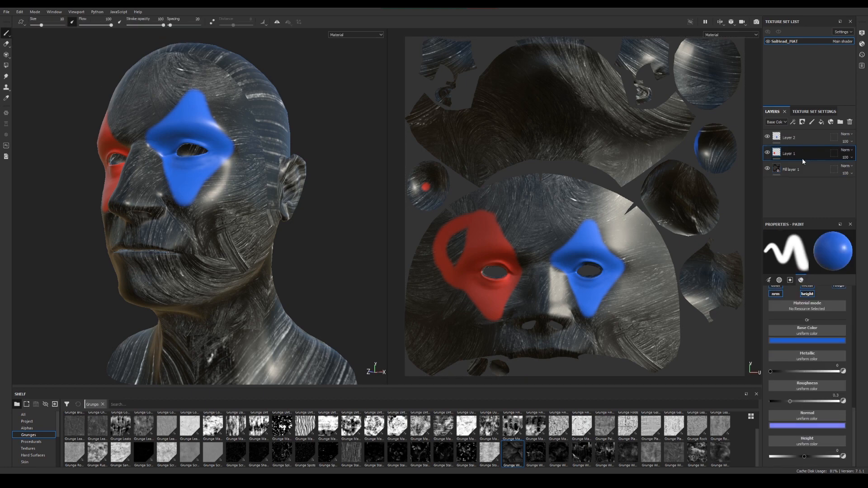
{"action": "left_click", "coordinate": [812, 341]}
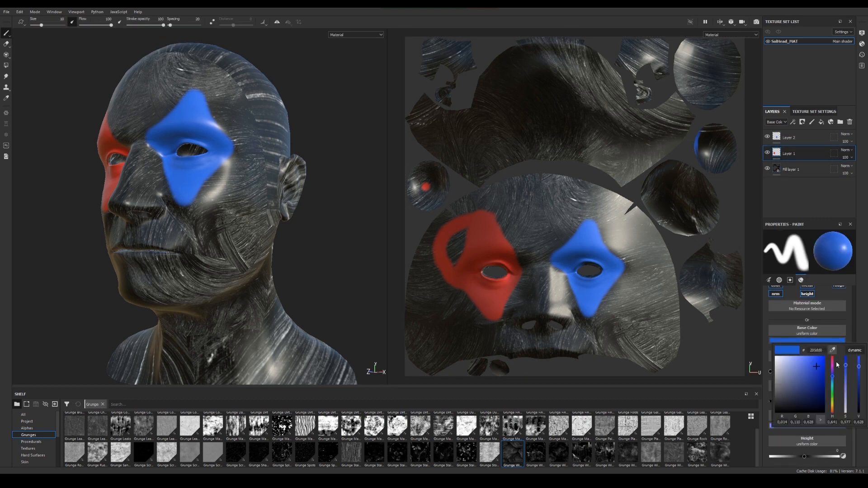
{"action": "left_click", "coordinate": [833, 411]}
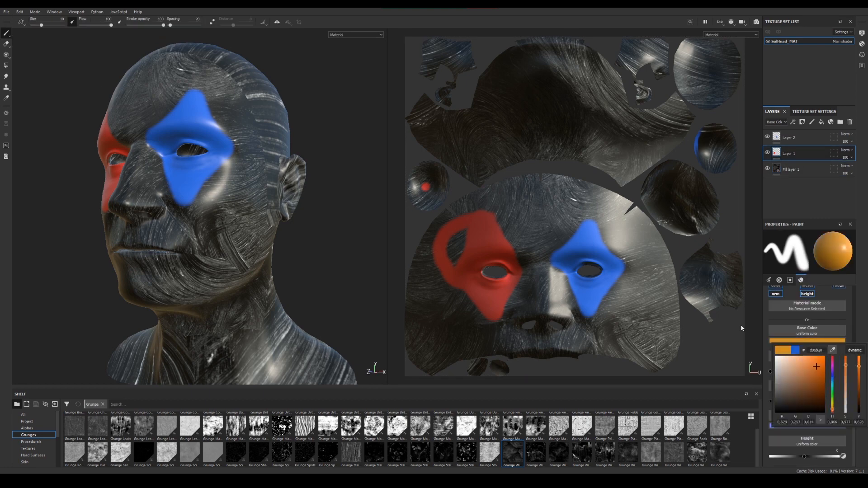
{"action": "left_click_drag", "start_coordinate": [234, 259], "coordinate": [262, 256], "text": "alt"}
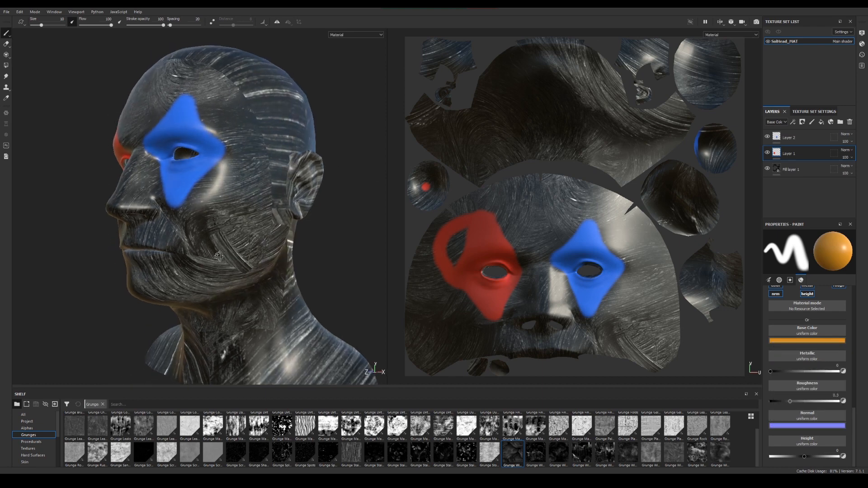
{"action": "left_click_drag", "start_coordinate": [225, 205], "coordinate": [206, 286]}
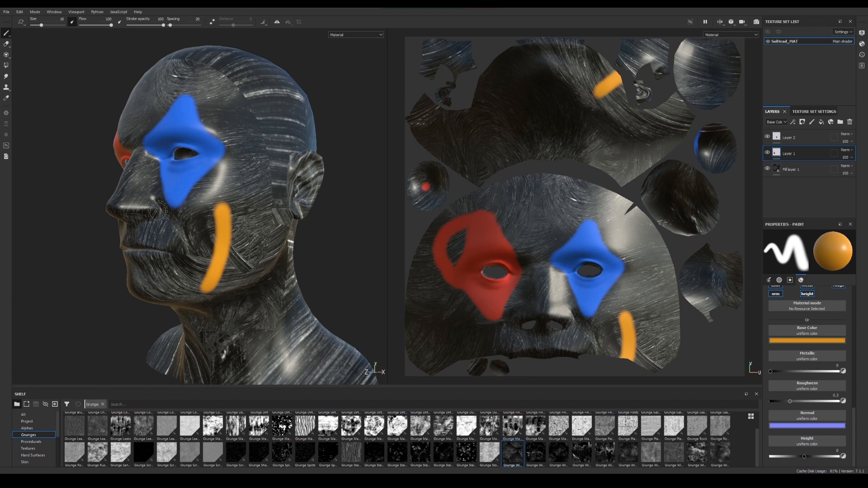
{"action": "mouse_move", "coordinate": [158, 210]}
{"action": "left_mouse_down", "text": "alt"}
{"action": "mouse_move", "coordinate": [239, 219]}
{"action": "mouse_move", "coordinate": [176, 217]}
{"action": "left_mouse_up", "text": "alt"}
{"action": "mouse_move", "coordinate": [249, 203]}
{"action": "left_mouse_down"}
{"action": "mouse_move", "coordinate": [225, 258]}
{"action": "mouse_move", "coordinate": [240, 216]}
{"action": "mouse_move", "coordinate": [215, 259]}
{"action": "mouse_move", "coordinate": [202, 215]}
{"action": "mouse_move", "coordinate": [196, 259]}
{"action": "mouse_move", "coordinate": [192, 223]}
{"action": "mouse_move", "coordinate": [180, 252]}
{"action": "left_mouse_up"}
{"action": "left_click_drag", "start_coordinate": [180, 252], "coordinate": [248, 280], "text": "alt"}
{"action": "right_click_drag", "start_coordinate": [248, 280], "coordinate": [211, 248], "text": "alt"}
{"action": "middle_click_drag", "start_coordinate": [211, 248], "coordinate": [245, 273], "text": "alt"}
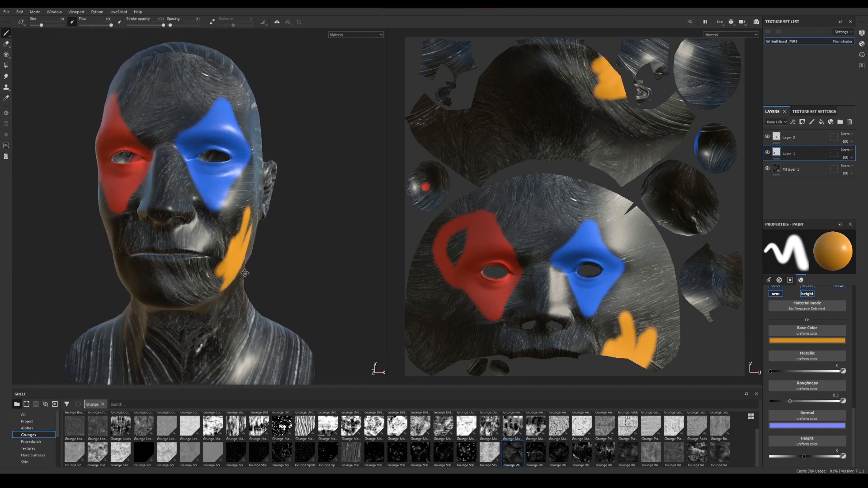
Examine the painted head from the front and both sides to see the orange strokes against the other layers
{"action": "left_click_drag", "start_coordinate": [244, 273], "coordinate": [217, 265], "text": "alt"}
{"action": "right_click_drag", "start_coordinate": [216, 265], "coordinate": [227, 274], "text": "alt"}
{"action": "left_click_drag", "start_coordinate": [226, 274], "coordinate": [203, 267], "text": "alt"}
{"action": "middle_click_drag", "start_coordinate": [203, 268], "coordinate": [219, 288], "text": "alt"}
{"action": "left_click_drag", "start_coordinate": [218, 288], "coordinate": [239, 280], "text": "alt"}
{"action": "right_click_drag", "start_coordinate": [239, 279], "coordinate": [231, 266], "text": "alt"}
{"action": "middle_click_drag", "start_coordinate": [231, 266], "coordinate": [254, 277], "text": "alt"}
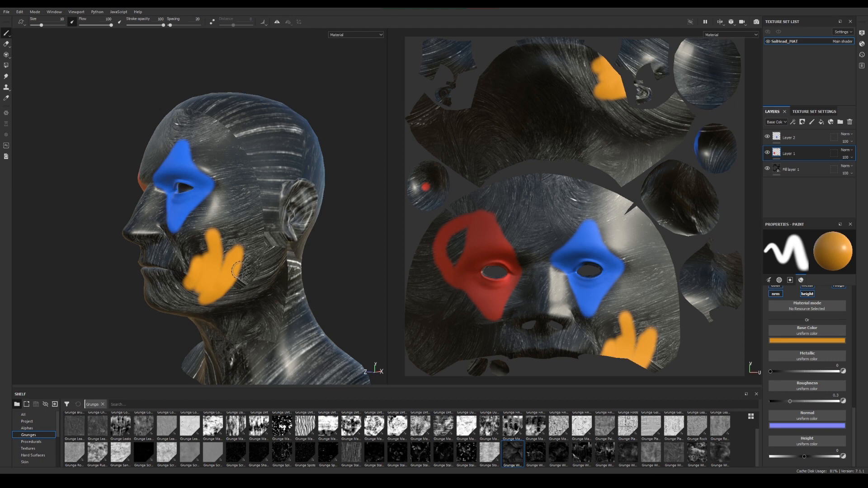
{"action": "left_click_drag", "start_coordinate": [244, 215], "coordinate": [274, 219], "text": "alt"}
{"action": "right_click_drag", "start_coordinate": [274, 219], "coordinate": [205, 212], "text": "alt"}
{"action": "middle_click_drag", "start_coordinate": [206, 212], "coordinate": [263, 218], "text": "alt"}
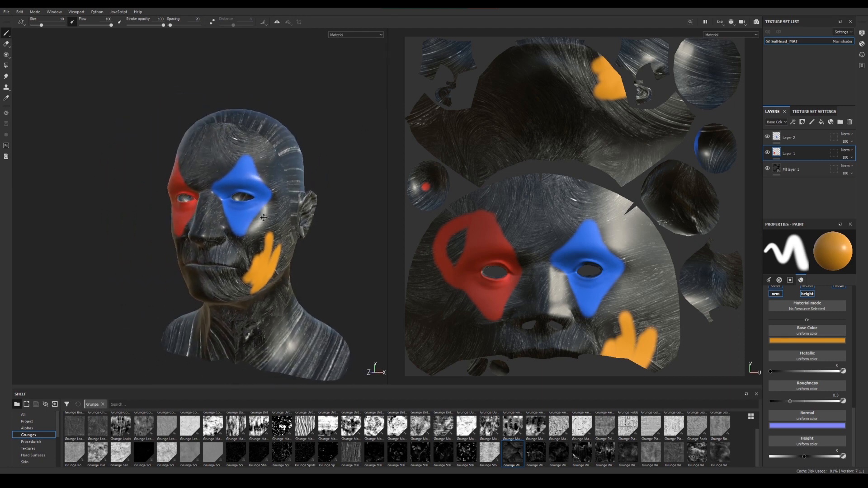
{"action": "left_click_drag", "start_coordinate": [264, 218], "coordinate": [285, 211], "text": "alt"}
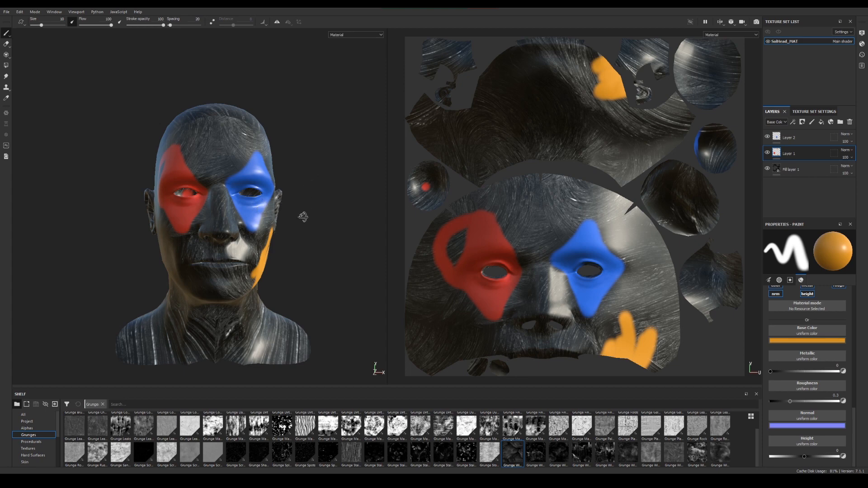
{"action": "left_click_drag", "start_coordinate": [303, 216], "coordinate": [203, 238], "text": "alt"}
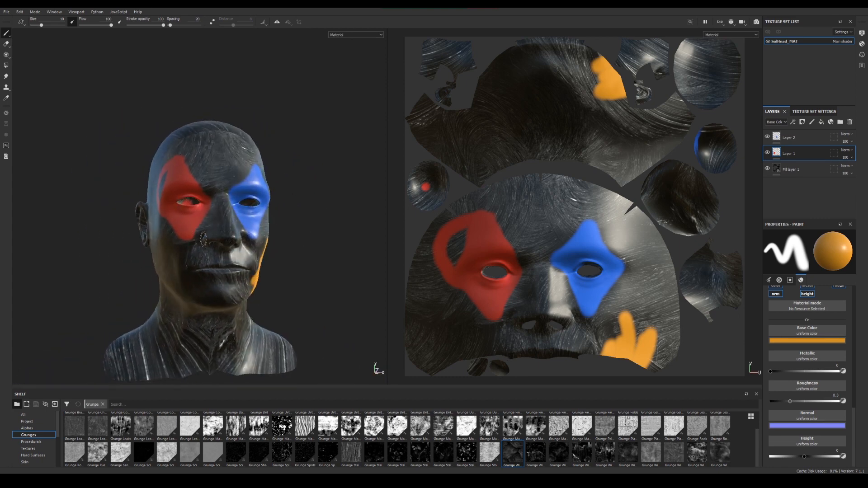
Delete Layer 2, Layer 1 and the fill layer together, leaving the head without layers
{"action": "left_click", "coordinate": [807, 138]}
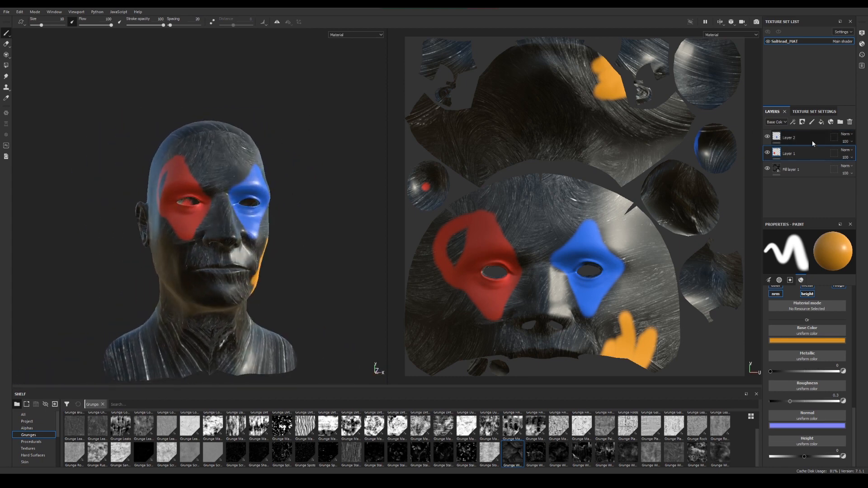
{"action": "left_click", "coordinate": [810, 167], "text": "shift"}
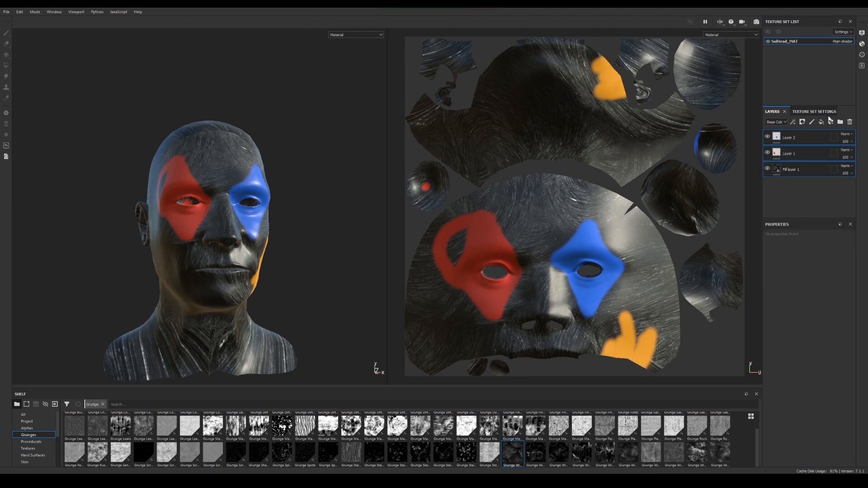
{"action": "left_click", "coordinate": [850, 123]}
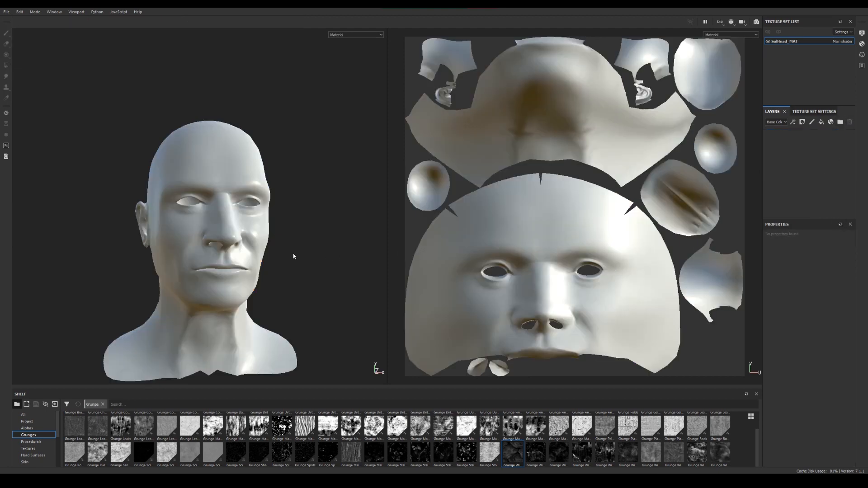
Examine the bare low-poly head's face, ear and neck from several angles
{"action": "left_click_drag", "start_coordinate": [233, 196], "coordinate": [219, 200], "text": "alt"}
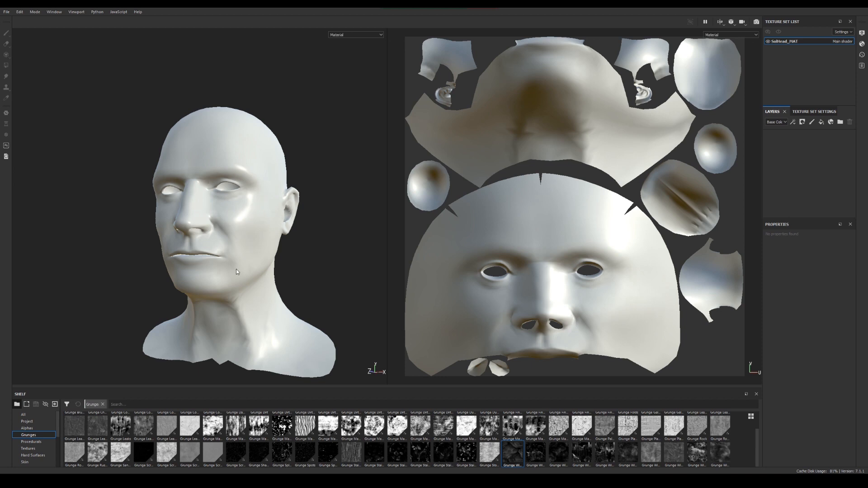
{"action": "right_click_drag", "start_coordinate": [230, 194], "coordinate": [388, 271], "text": "alt"}
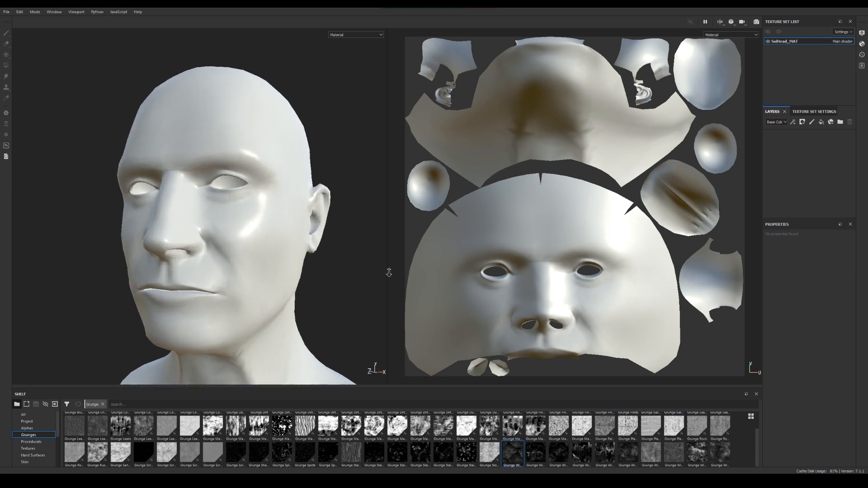
{"action": "left_click_drag", "start_coordinate": [199, 250], "coordinate": [294, 254], "text": "alt"}
{"action": "middle_click_drag", "start_coordinate": [214, 254], "coordinate": [266, 256], "text": "alt"}
{"action": "left_click_drag", "start_coordinate": [266, 256], "coordinate": [194, 246], "text": "alt"}
{"action": "right_click_drag", "start_coordinate": [271, 244], "coordinate": [230, 218], "text": "alt"}
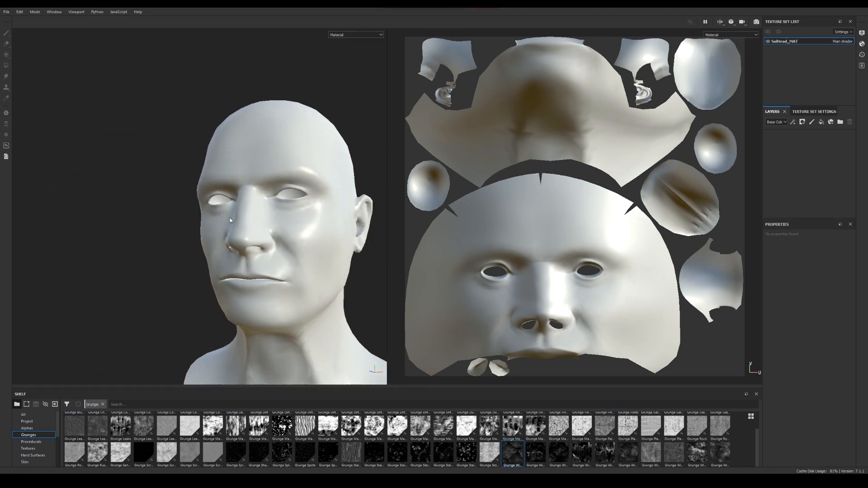
{"action": "left_click_drag", "start_coordinate": [229, 218], "coordinate": [201, 244], "text": "alt"}
{"action": "middle_click_drag", "start_coordinate": [208, 250], "coordinate": [224, 212], "text": "alt"}
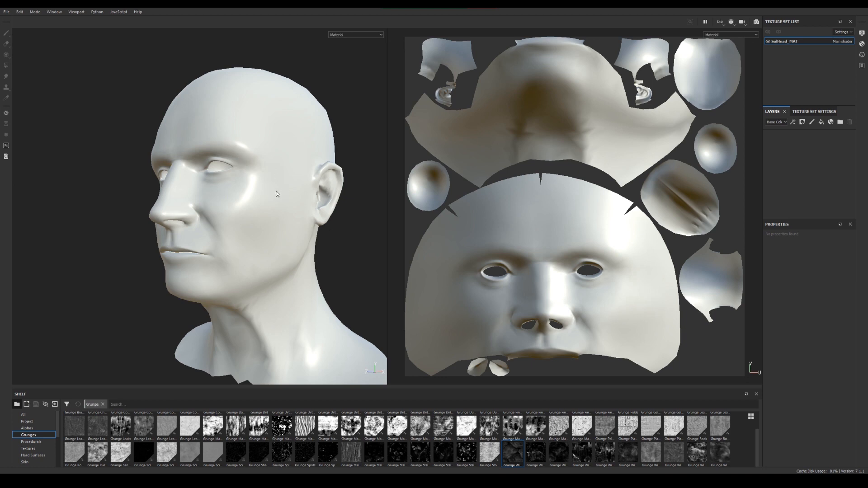
{"action": "left_click_drag", "start_coordinate": [247, 209], "coordinate": [266, 212], "text": "alt"}
{"action": "middle_click_drag", "start_coordinate": [265, 212], "coordinate": [283, 198], "text": "alt"}
{"action": "right_click_drag", "start_coordinate": [288, 204], "coordinate": [248, 191], "text": "alt"}
{"action": "left_click_drag", "start_coordinate": [207, 190], "coordinate": [237, 197], "text": "alt"}
{"action": "middle_click_drag", "start_coordinate": [236, 198], "coordinate": [244, 221], "text": "alt"}
{"action": "left_click_drag", "start_coordinate": [244, 221], "coordinate": [219, 243], "text": "alt"}
{"action": "middle_click_drag", "start_coordinate": [219, 242], "coordinate": [201, 233], "text": "alt"}
{"action": "right_click_drag", "start_coordinate": [203, 232], "coordinate": [319, 273], "text": "alt"}
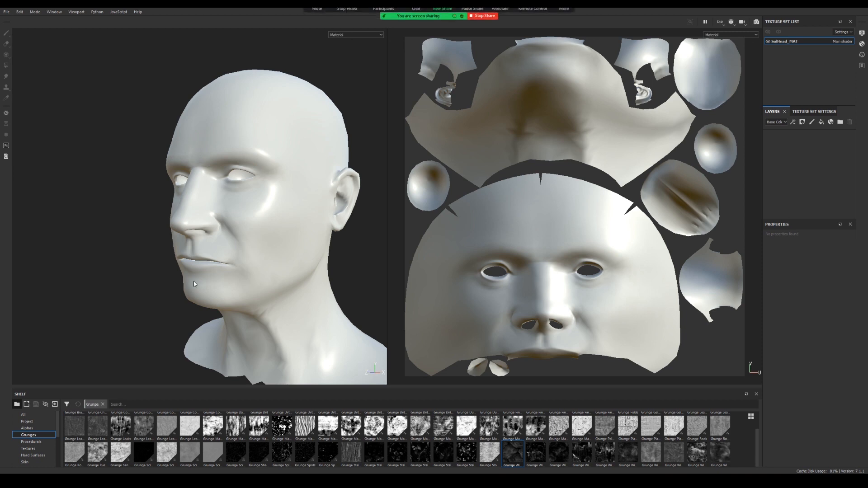
{"action": "middle_click_drag", "start_coordinate": [284, 219], "coordinate": [264, 204]}
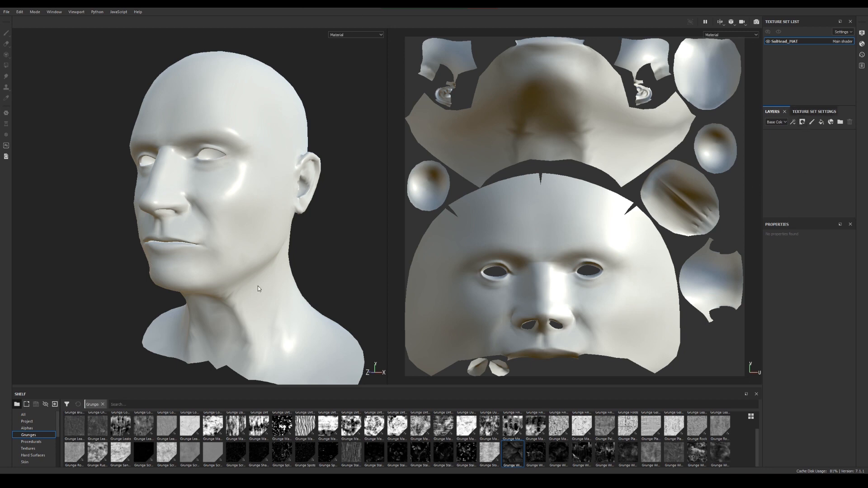
Open mesh map baking for the texture set and leave only the Normal map selected
{"action": "left_click", "coordinate": [817, 113]}
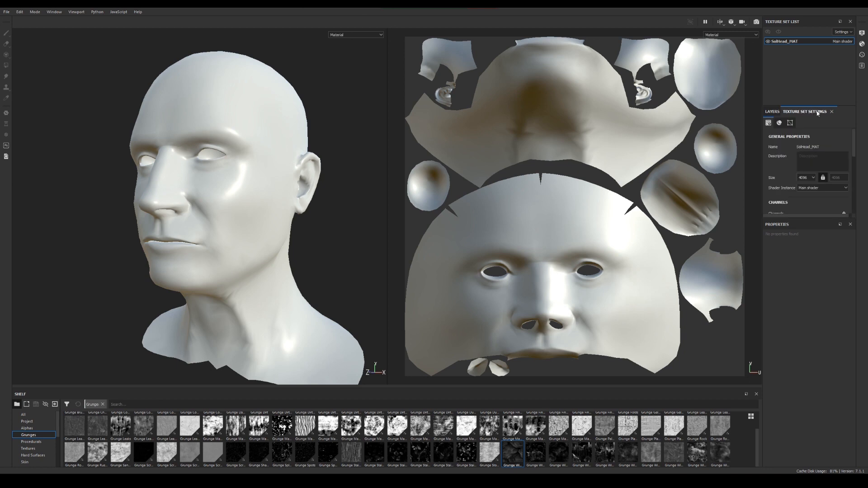
{"action": "scroll", "coordinate": [831, 172], "scroll_direction": "down", "scroll_amount": 2}
{"action": "scroll", "coordinate": [795, 169], "scroll_direction": "down", "scroll_amount": 6}
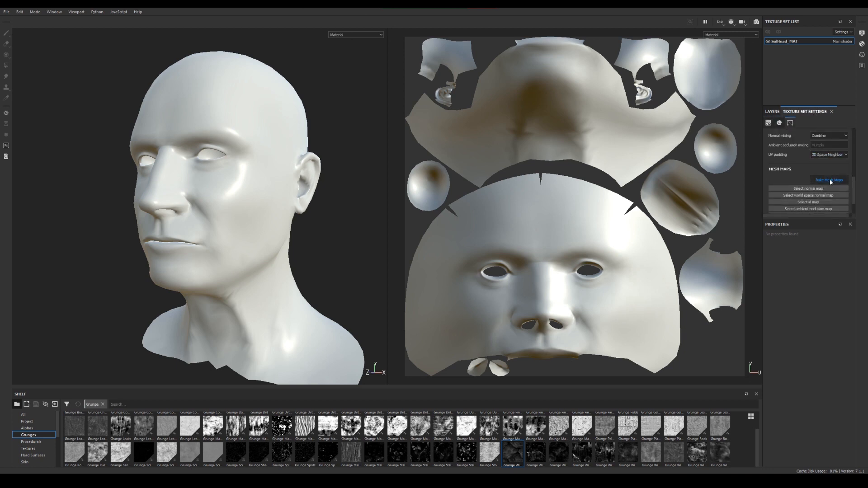
{"action": "left_click", "coordinate": [830, 180]}
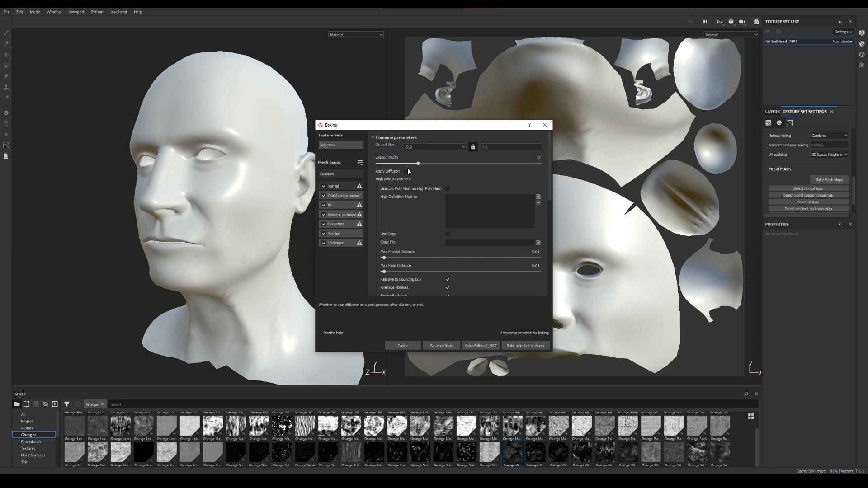
{"action": "left_click", "coordinate": [324, 196]}
{"action": "left_click", "coordinate": [323, 204]}
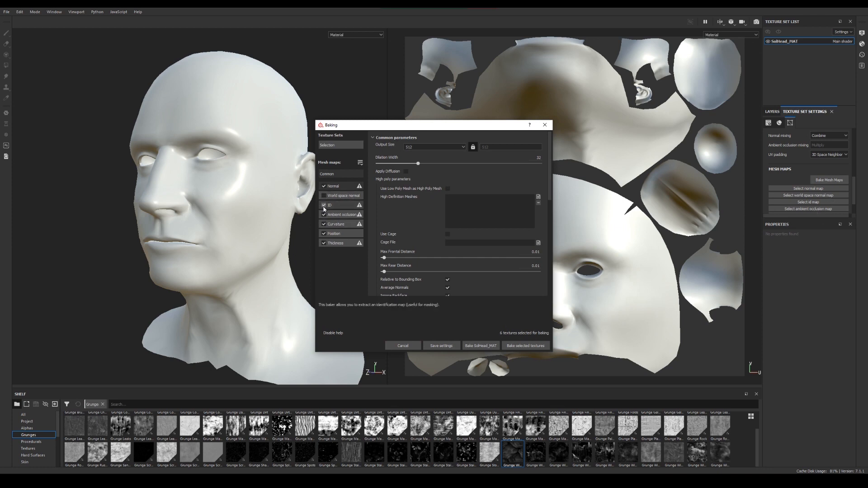
{"action": "left_click", "coordinate": [323, 214]}
{"action": "left_click", "coordinate": [324, 223]}
{"action": "left_click", "coordinate": [324, 234]}
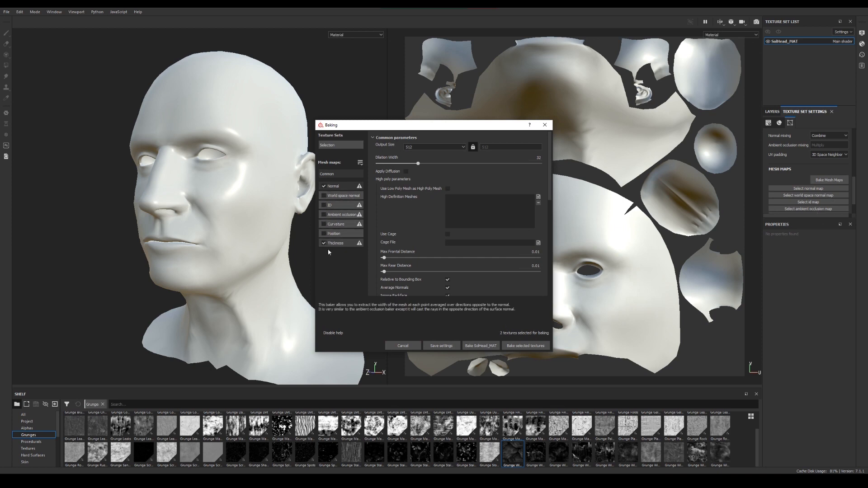
{"action": "left_click", "coordinate": [324, 243]}
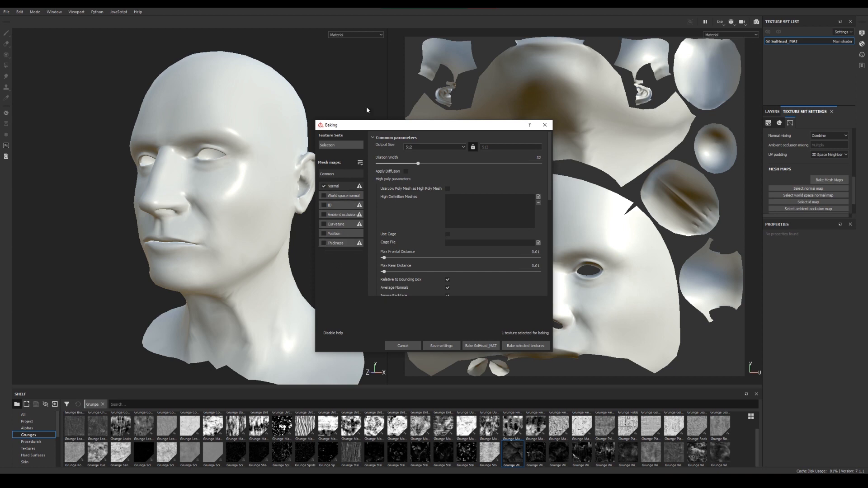
Set the bake's output size to 4096 and its antialiasing to Subsampling 4x4
{"action": "left_click_drag", "start_coordinate": [366, 129], "coordinate": [337, 117]}
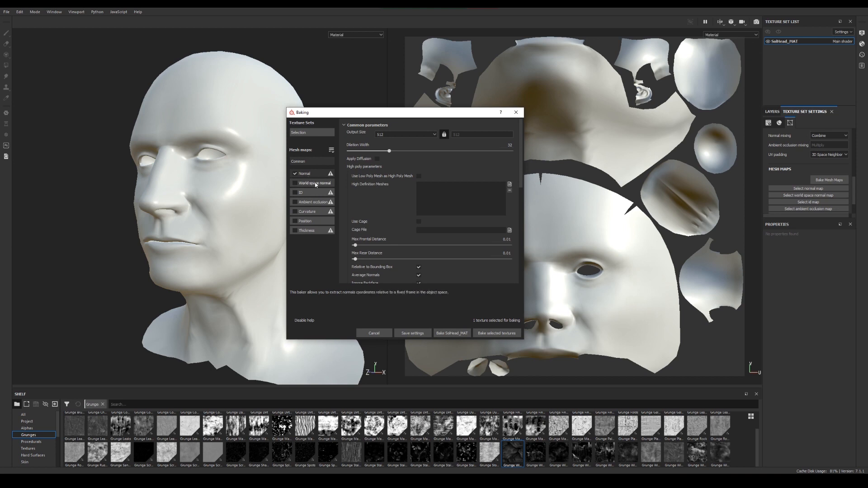
{"action": "left_click", "coordinate": [400, 134]}
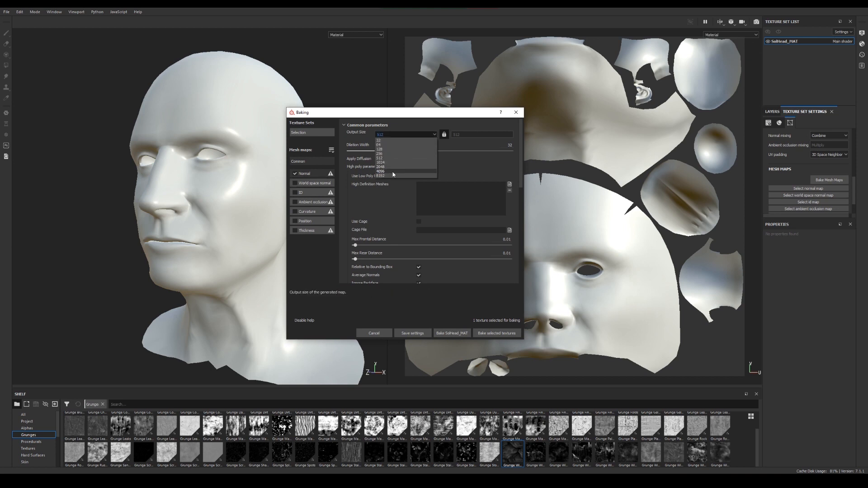
{"action": "left_click", "coordinate": [392, 171]}
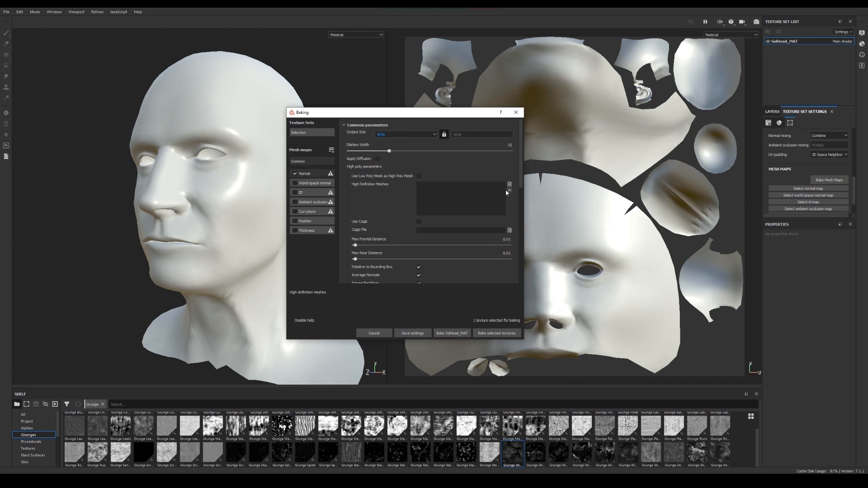
{"action": "scroll", "coordinate": [497, 203], "scroll_direction": "down", "scroll_amount": 3}
{"action": "left_click", "coordinate": [463, 262]}
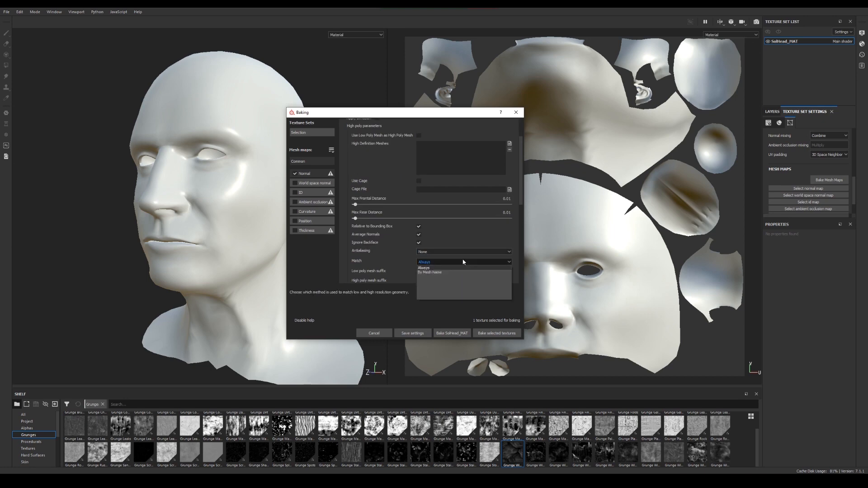
{"action": "left_click", "coordinate": [458, 250]}
{"action": "left_click", "coordinate": [457, 250]}
{"action": "left_click", "coordinate": [452, 267]}
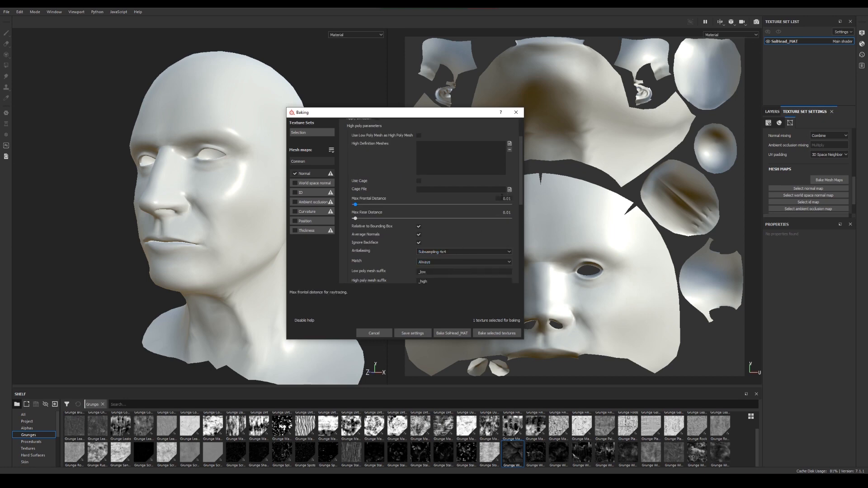
Load head for class.fbx as the high definition mesh and bake the normal map
{"action": "left_click", "coordinate": [510, 143]}
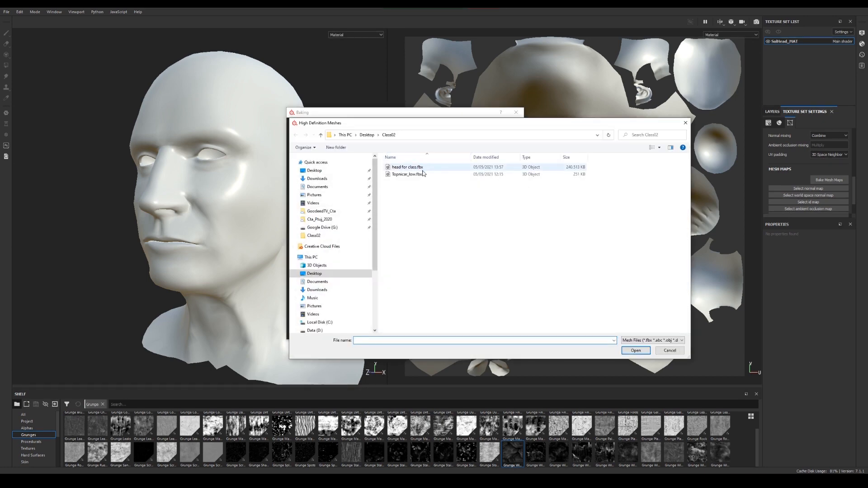
{"action": "left_click", "coordinate": [417, 169]}
{"action": "double_click", "coordinate": [416, 169]}
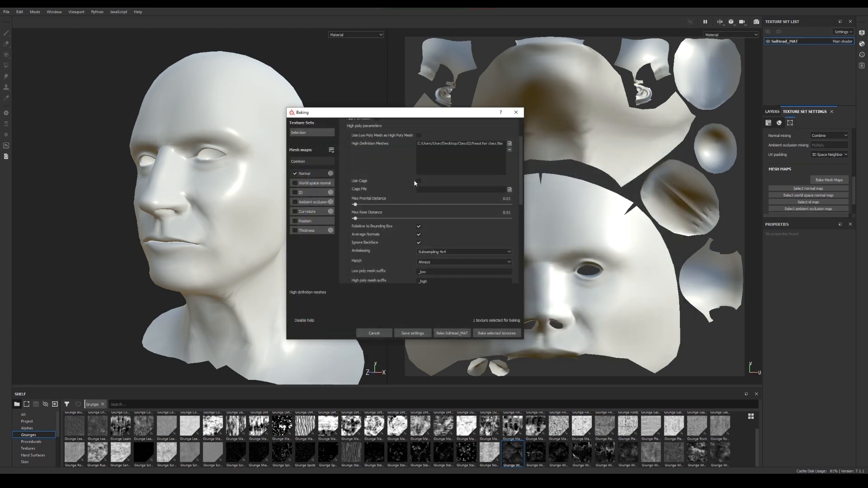
{"action": "left_click_drag", "start_coordinate": [427, 114], "coordinate": [483, 131]}
{"action": "left_click", "coordinate": [507, 350]}
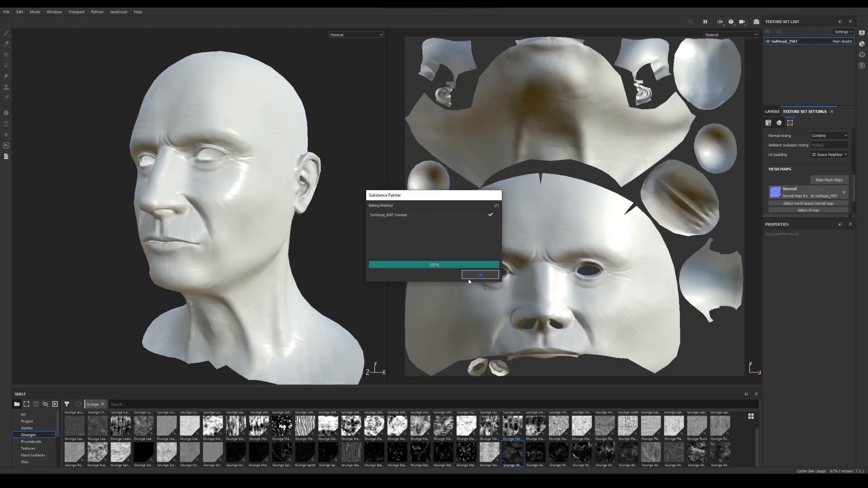
{"action": "left_click", "coordinate": [480, 275]}
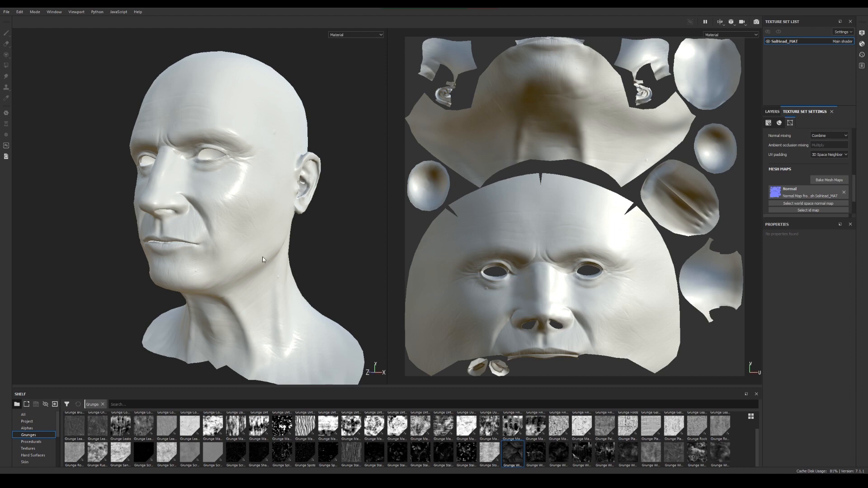
Examine the baked normal detail on both sides of the face, rotating the environment lighting to catch the wrinkles
{"action": "left_click_drag", "start_coordinate": [263, 260], "coordinate": [320, 256], "text": "alt"}
{"action": "middle_click_drag", "start_coordinate": [245, 249], "coordinate": [265, 250], "text": "alt"}
{"action": "left_click_drag", "start_coordinate": [265, 250], "coordinate": [202, 264], "text": "alt"}
{"action": "middle_click_drag", "start_coordinate": [202, 263], "coordinate": [166, 297], "text": "alt"}
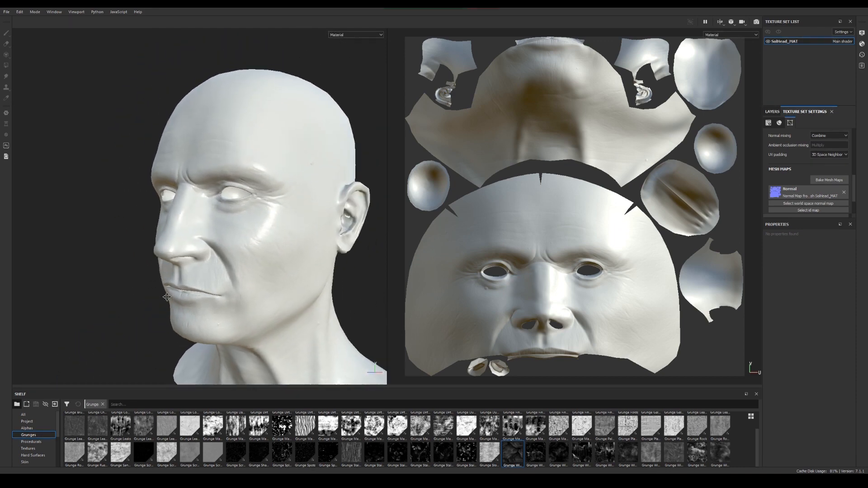
{"action": "right_click_drag", "start_coordinate": [280, 259], "coordinate": [257, 258], "text": "shift"}
{"action": "left_click_drag", "start_coordinate": [234, 270], "coordinate": [319, 267], "text": "alt"}
{"action": "left_click_drag", "start_coordinate": [234, 286], "coordinate": [264, 285], "text": "alt"}
{"action": "right_click_drag", "start_coordinate": [264, 286], "coordinate": [250, 287], "text": "shift"}
{"action": "middle_click_drag", "start_coordinate": [241, 284], "coordinate": [246, 279], "text": "alt"}
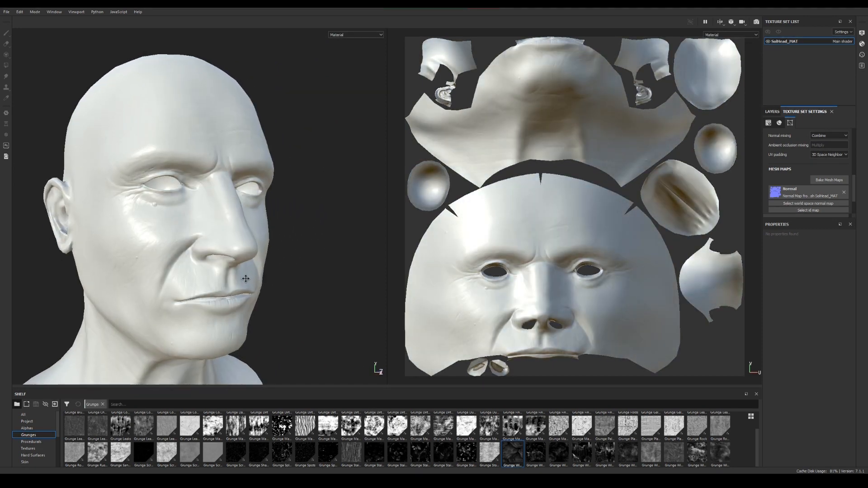
{"action": "mouse_move", "coordinate": [246, 279]}
{"action": "left_mouse_down", "text": "alt"}
{"action": "mouse_move", "coordinate": [188, 277]}
{"action": "mouse_move", "coordinate": [201, 277]}
{"action": "mouse_move", "coordinate": [210, 299]}
{"action": "mouse_move", "coordinate": [237, 290]}
{"action": "left_mouse_up", "text": "alt"}
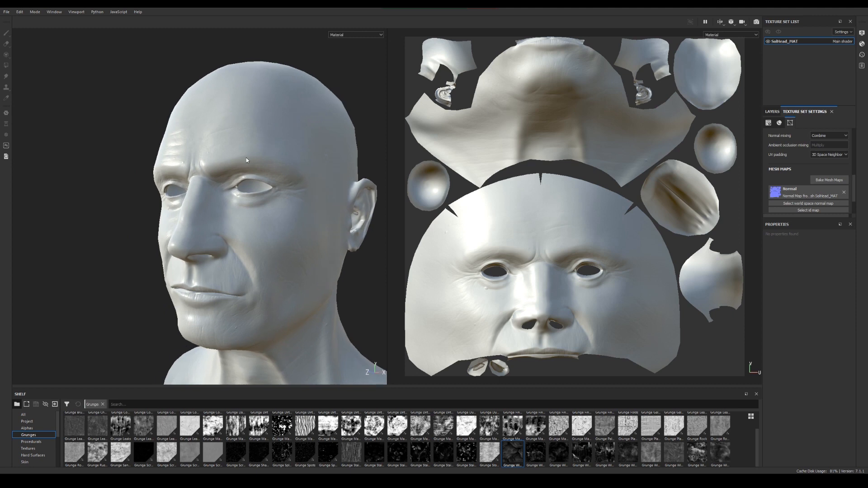
Examine the eye, cheek and ear areas up close and under a different environment lighting angle
{"action": "left_click_drag", "start_coordinate": [276, 189], "coordinate": [274, 199], "text": "alt"}
{"action": "middle_click_drag", "start_coordinate": [274, 199], "coordinate": [232, 199], "text": "alt"}
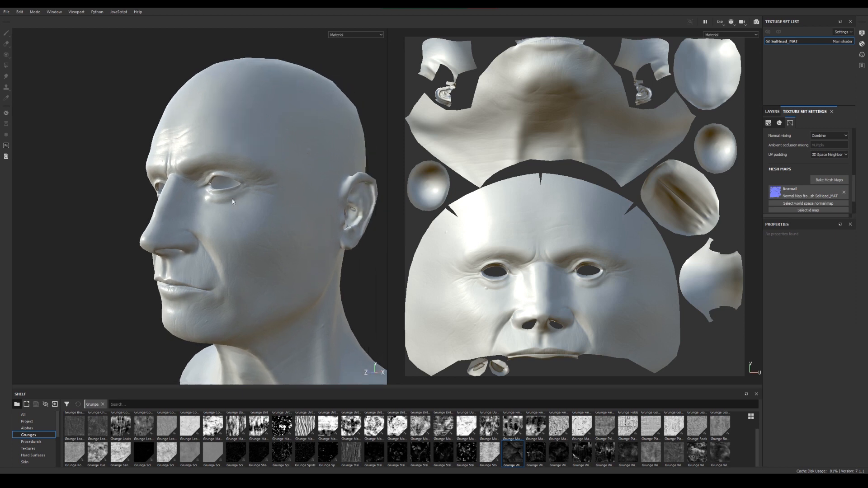
{"action": "left_click_drag", "start_coordinate": [232, 199], "coordinate": [279, 191], "text": "alt"}
{"action": "right_click_drag", "start_coordinate": [279, 191], "coordinate": [214, 188], "text": "alt"}
{"action": "middle_click_drag", "start_coordinate": [214, 188], "coordinate": [236, 201], "text": "alt"}
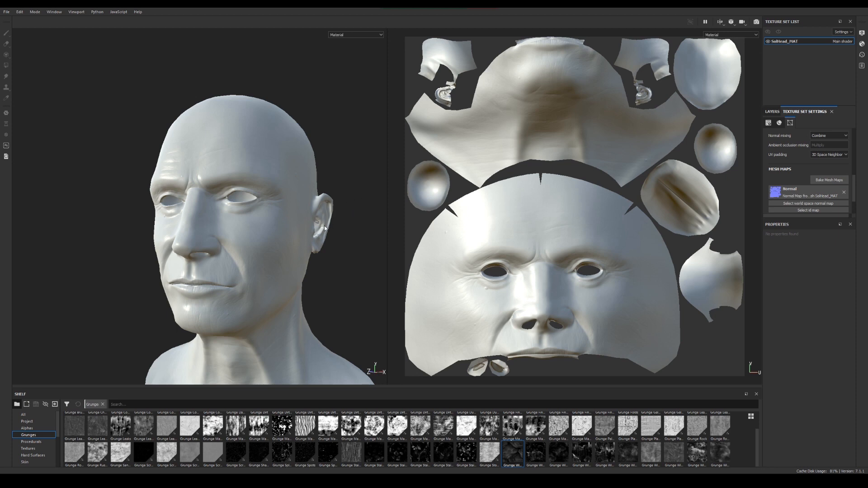
{"action": "middle_click_drag", "start_coordinate": [324, 226], "coordinate": [319, 210], "text": "alt"}
{"action": "left_click_drag", "start_coordinate": [295, 212], "coordinate": [303, 219], "text": "alt"}
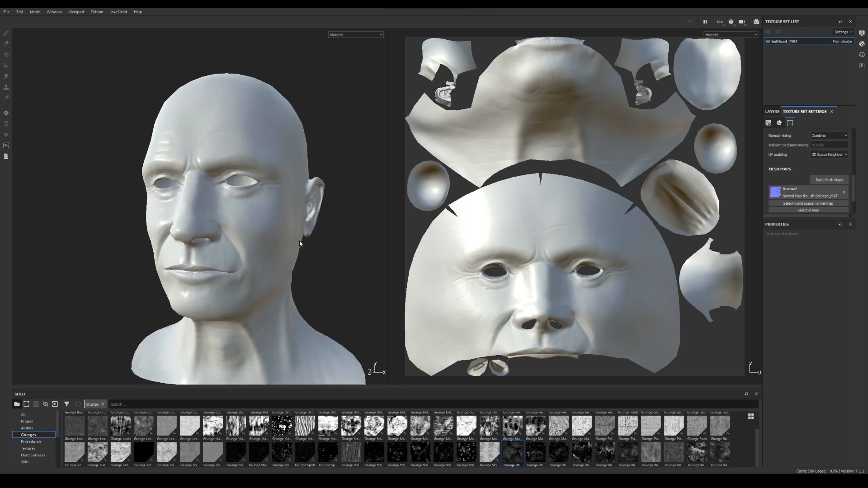
{"action": "left_click_drag", "start_coordinate": [199, 199], "coordinate": [158, 204], "text": "alt"}
{"action": "right_click_drag", "start_coordinate": [296, 218], "coordinate": [327, 225], "text": "shift"}
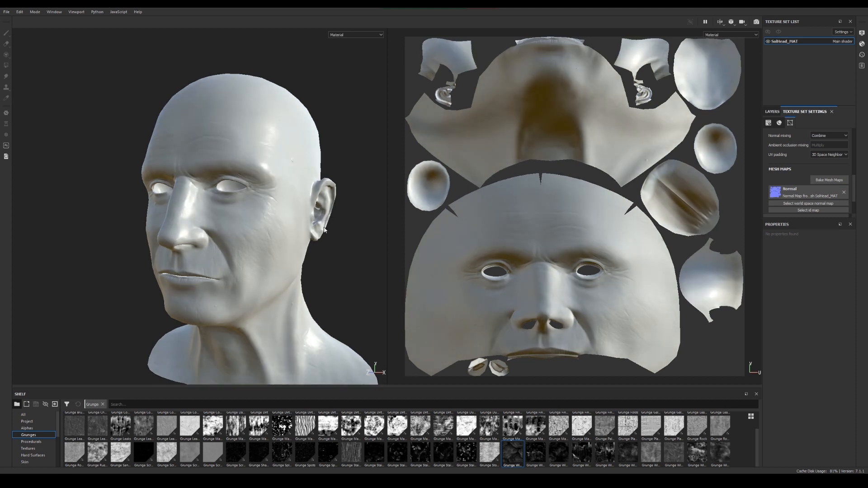
Examine the whole bust with its baked normal map, finishing on a near-frontal view of the face
{"action": "left_click_drag", "start_coordinate": [209, 235], "coordinate": [239, 242], "text": "alt"}
{"action": "middle_click_drag", "start_coordinate": [238, 245], "coordinate": [242, 218], "text": "alt"}
{"action": "right_click_drag", "start_coordinate": [253, 219], "coordinate": [239, 218], "text": "alt"}
{"action": "middle_click_drag", "start_coordinate": [238, 218], "coordinate": [271, 219], "text": "alt"}
{"action": "left_click_drag", "start_coordinate": [270, 219], "coordinate": [253, 219], "text": "alt"}
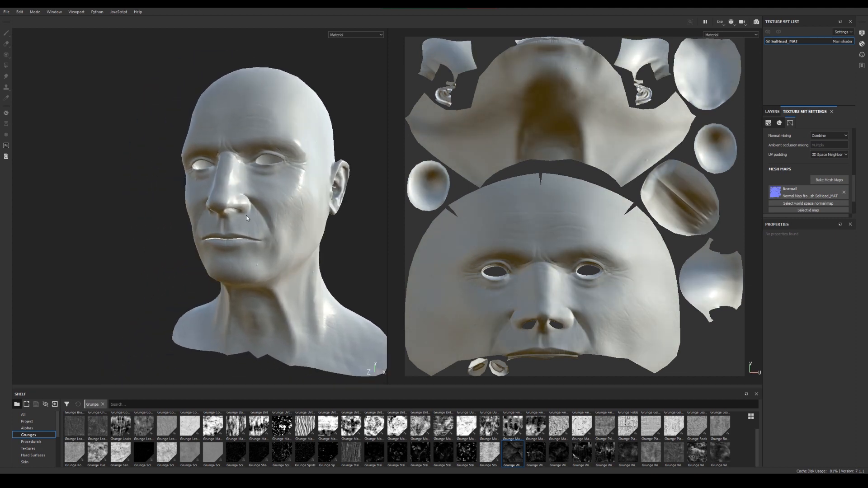
{"action": "right_click_drag", "start_coordinate": [253, 219], "coordinate": [273, 221], "text": "alt"}
{"action": "middle_click_drag", "start_coordinate": [253, 213], "coordinate": [222, 238], "text": "alt"}
{"action": "left_click_drag", "start_coordinate": [212, 235], "coordinate": [231, 236], "text": "alt"}
{"action": "mouse_move", "coordinate": [230, 233]}
{"action": "middle_mouse_down", "text": "alt"}
{"action": "mouse_move", "coordinate": [217, 241]}
{"action": "mouse_move", "coordinate": [242, 226]}
{"action": "middle_mouse_up", "text": "alt"}
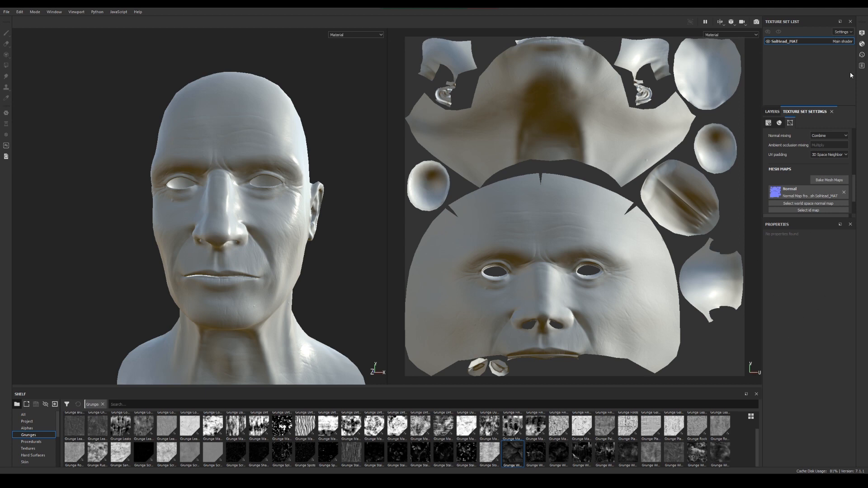
Set up a second mesh map bake with only World space normal, Ambient occlusion, Curvature, Position and Thickness selected
{"action": "left_click", "coordinate": [823, 181]}
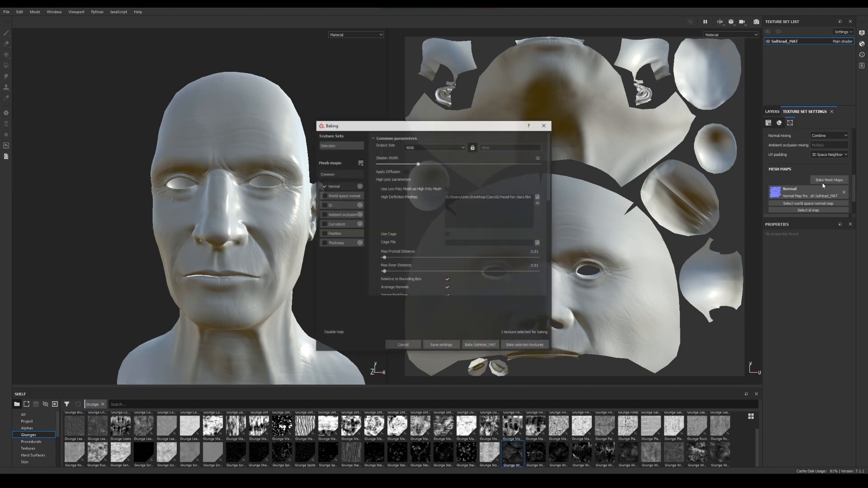
{"action": "left_click", "coordinate": [331, 188]}
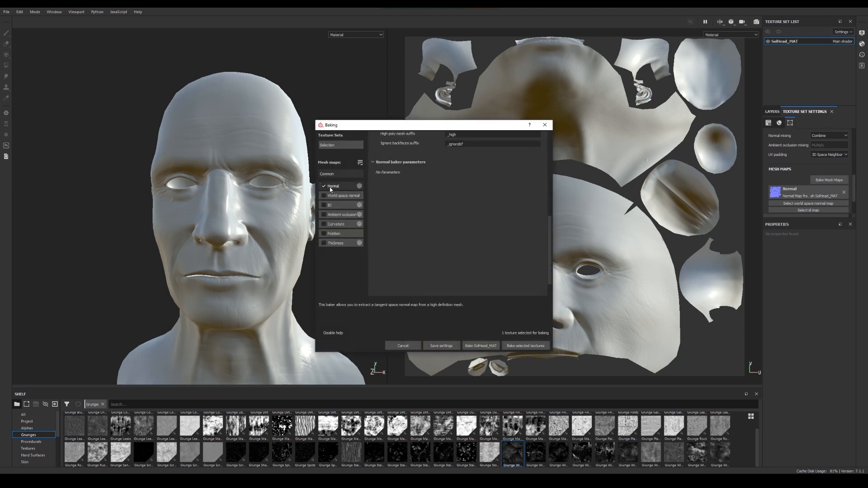
{"action": "left_click", "coordinate": [323, 186]}
{"action": "left_click", "coordinate": [324, 196]}
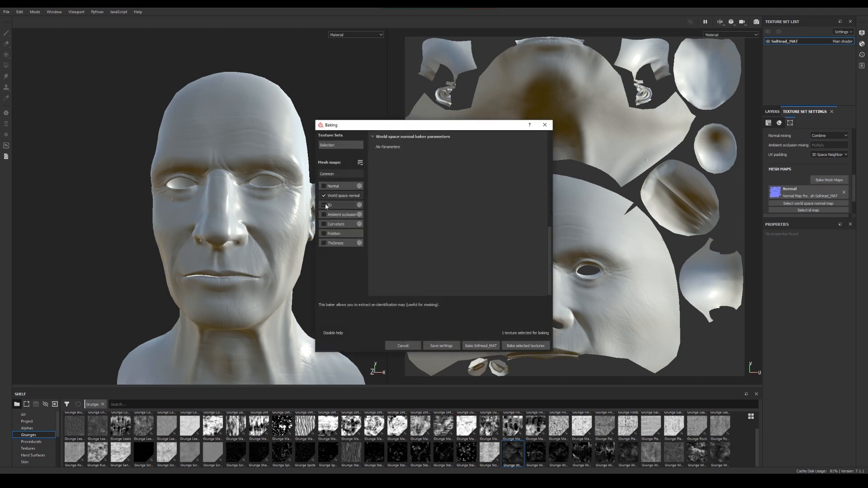
{"action": "left_click", "coordinate": [323, 214]}
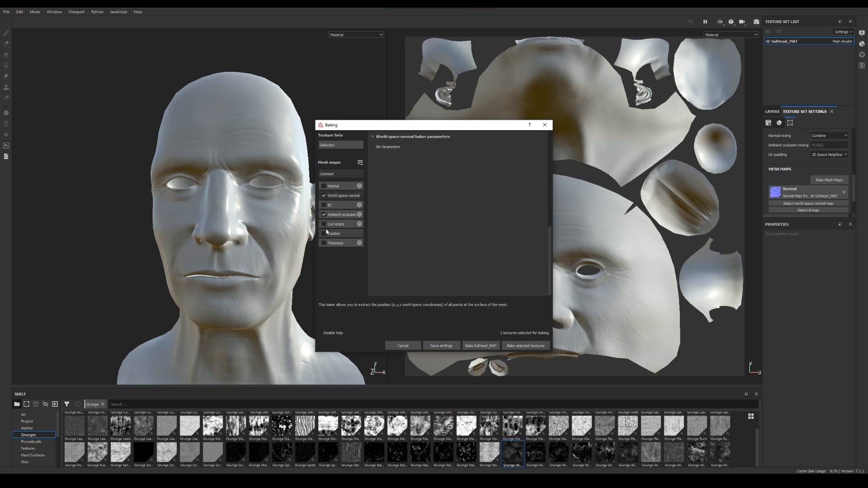
{"action": "left_click", "coordinate": [324, 224]}
{"action": "left_click", "coordinate": [324, 233]}
{"action": "left_click", "coordinate": [324, 243]}
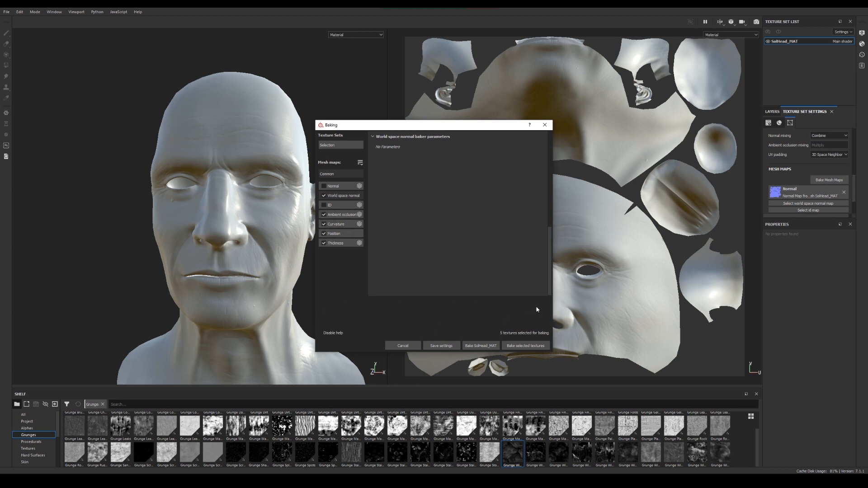
Bake the selected mesh maps for the SolHead_MAT texture set
{"action": "left_click", "coordinate": [483, 344]}
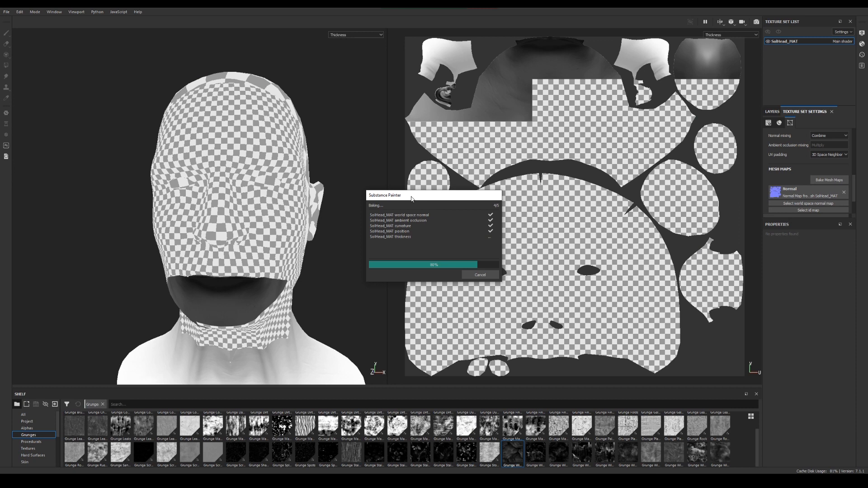
{"action": "left_click_drag", "start_coordinate": [412, 198], "coordinate": [414, 192]}
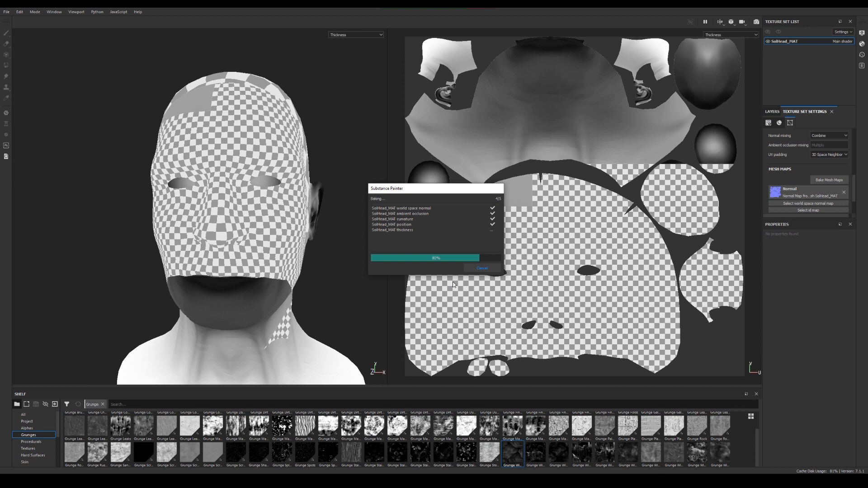
{"action": "left_click_drag", "start_coordinate": [429, 191], "coordinate": [443, 162]}
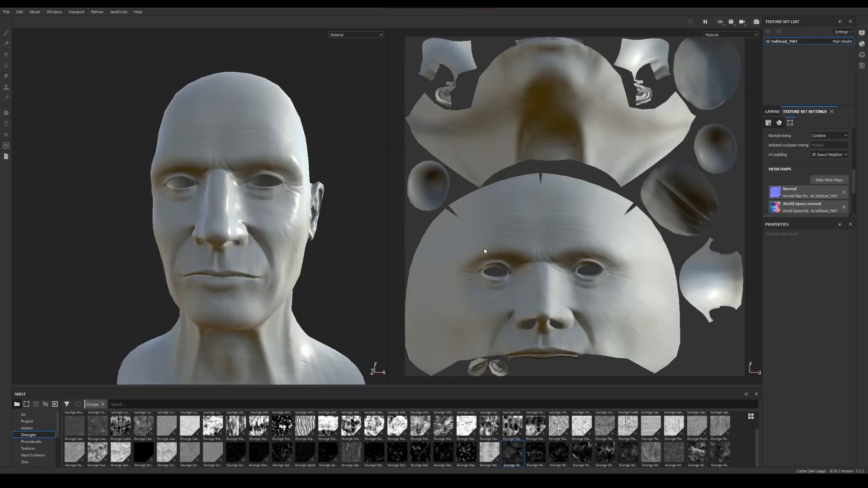
Examine the head's shading with all the baked mesh maps applied, checking the cheek, ear and neck
{"action": "left_click_drag", "start_coordinate": [260, 235], "coordinate": [206, 240], "text": "alt"}
{"action": "middle_click_drag", "start_coordinate": [282, 265], "coordinate": [243, 279], "text": "alt"}
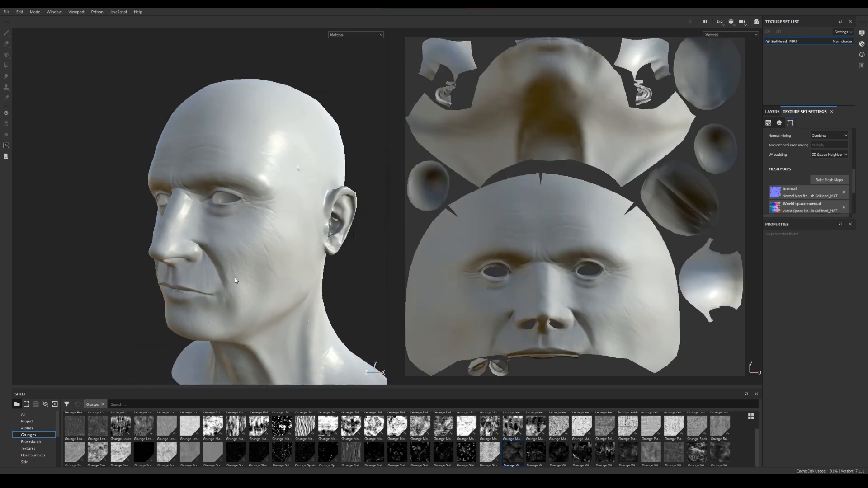
{"action": "right_click_drag", "start_coordinate": [253, 280], "coordinate": [301, 306], "text": "alt"}
{"action": "left_click_drag", "start_coordinate": [300, 306], "coordinate": [304, 293], "text": "alt"}
{"action": "right_click_drag", "start_coordinate": [304, 294], "coordinate": [288, 285], "text": "alt"}
{"action": "left_click_drag", "start_coordinate": [289, 285], "coordinate": [277, 290], "text": "alt"}
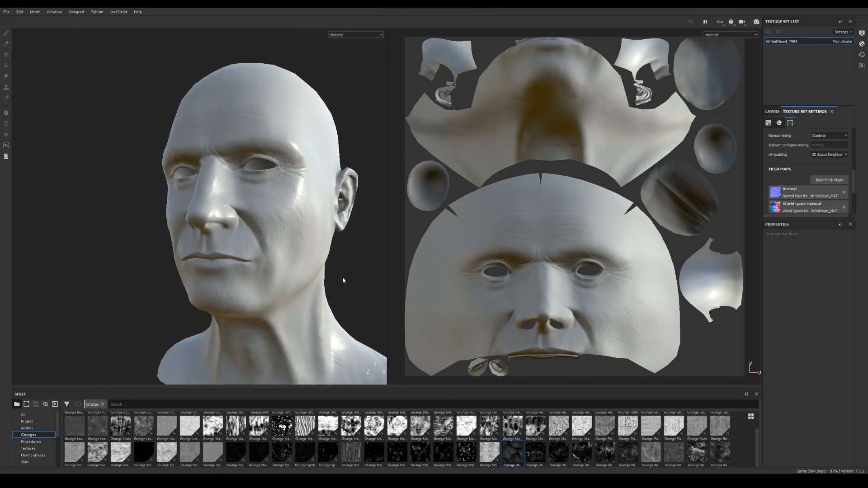
Show the ambient occlusion map on the head from a side angle, followed by the curvature map
{"action": "key", "text": "b"}
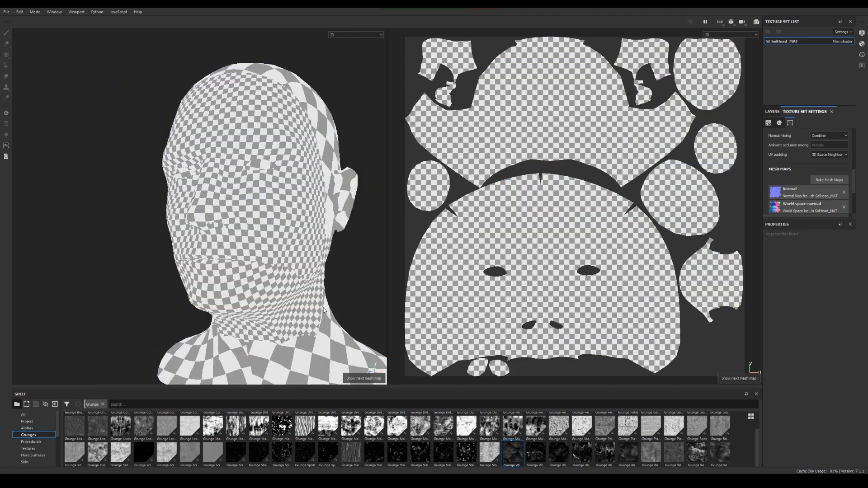
{"action": "key", "text": "b"}
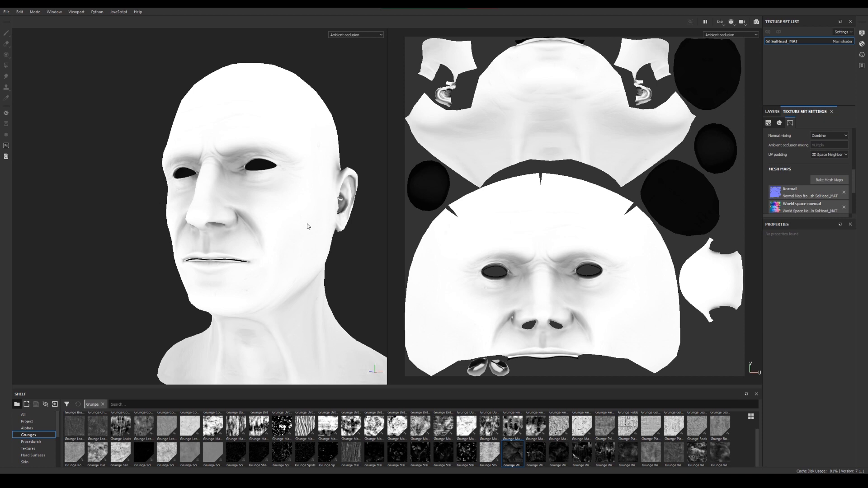
{"action": "left_click_drag", "start_coordinate": [319, 260], "coordinate": [204, 273], "text": "alt"}
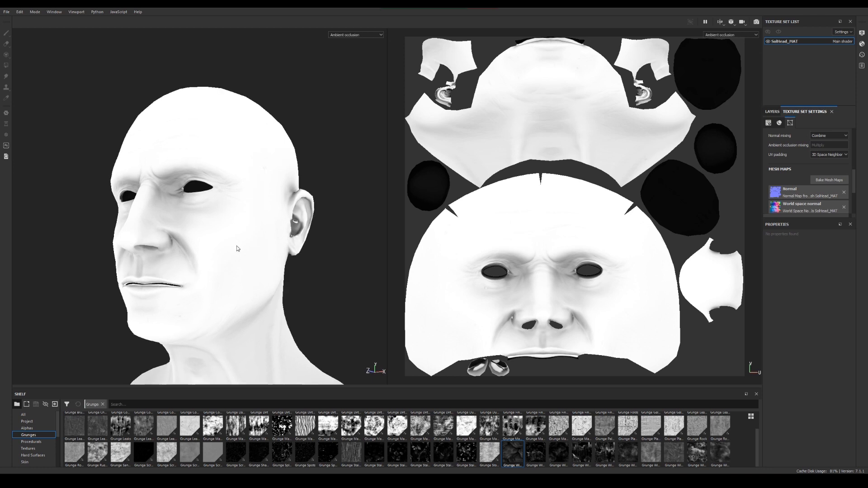
{"action": "key", "text": "b"}
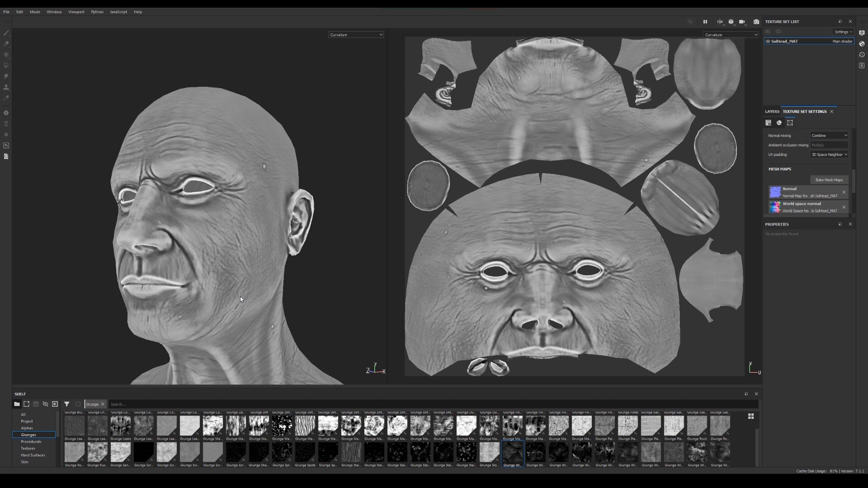
Show the position map and examine its color gradient on the head from the front, side and three-quarter views
{"action": "key", "text": "b"}
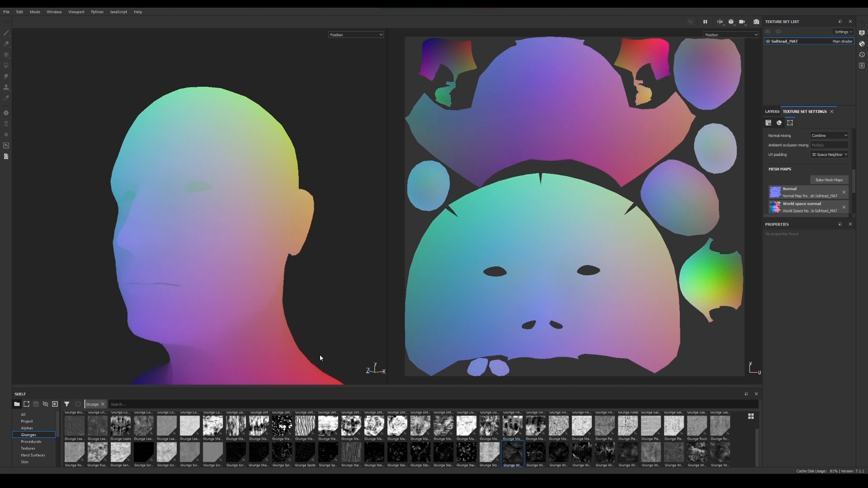
{"action": "right_click_drag", "start_coordinate": [319, 356], "coordinate": [190, 287], "text": "alt"}
{"action": "middle_click_drag", "start_coordinate": [191, 287], "coordinate": [206, 191], "text": "alt"}
{"action": "left_click_drag", "start_coordinate": [206, 191], "coordinate": [256, 198], "text": "alt"}
{"action": "middle_click_drag", "start_coordinate": [257, 198], "coordinate": [282, 249], "text": "alt"}
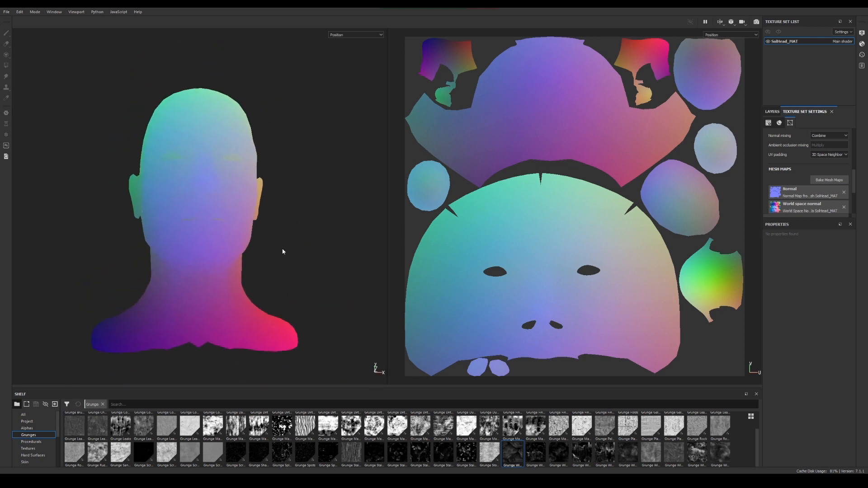
{"action": "left_click_drag", "start_coordinate": [283, 251], "coordinate": [312, 265], "text": "alt"}
{"action": "middle_click_drag", "start_coordinate": [312, 265], "coordinate": [247, 294], "text": "alt"}
{"action": "right_click_drag", "start_coordinate": [247, 294], "coordinate": [289, 332], "text": "alt"}
{"action": "middle_click_drag", "start_coordinate": [289, 332], "coordinate": [335, 297], "text": "alt"}
{"action": "left_click_drag", "start_coordinate": [335, 297], "coordinate": [311, 261], "text": "alt"}
{"action": "left_click_drag", "start_coordinate": [228, 82], "coordinate": [320, 126], "text": "alt"}
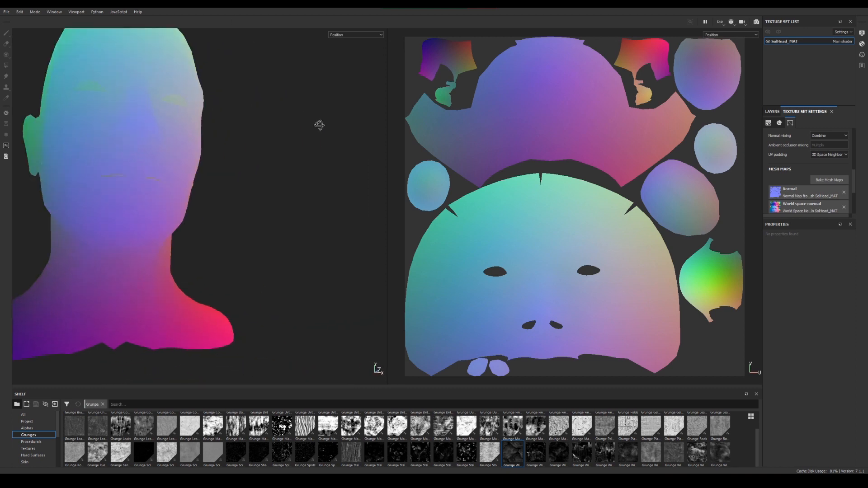
{"action": "left_click_drag", "start_coordinate": [126, 285], "coordinate": [19, 279], "text": "alt"}
{"action": "right_click_drag", "start_coordinate": [19, 279], "coordinate": [90, 249], "text": "alt"}
{"action": "middle_click_drag", "start_coordinate": [135, 233], "coordinate": [138, 301], "text": "alt"}
{"action": "right_click_drag", "start_coordinate": [137, 301], "coordinate": [134, 258], "text": "alt"}
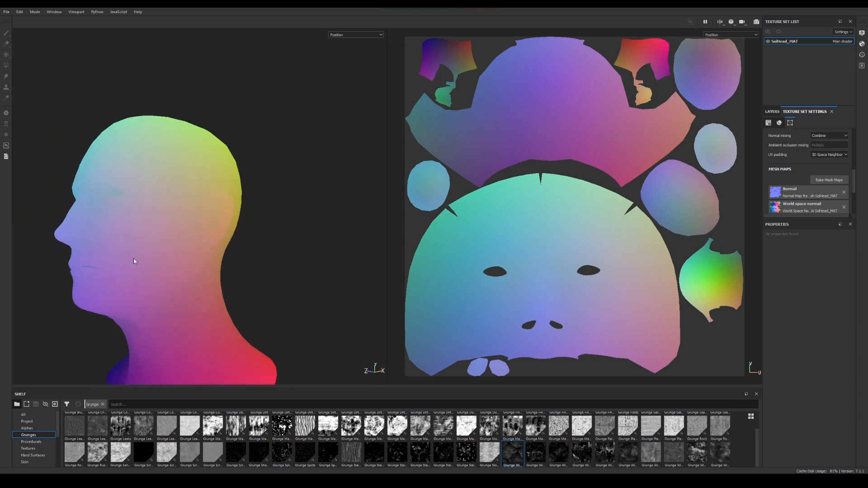
{"action": "left_click_drag", "start_coordinate": [134, 258], "coordinate": [223, 227], "text": "alt"}
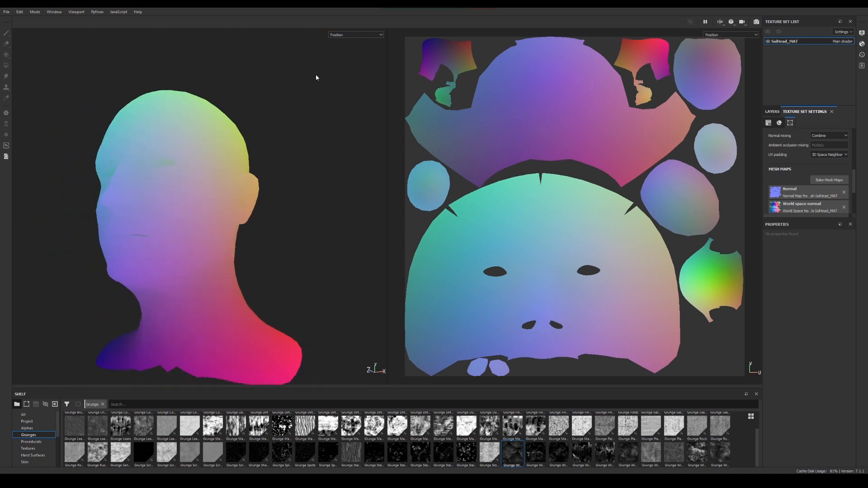
Show the thickness map and examine it around the ear, eyes, mouth and neck
{"action": "key", "text": "b"}
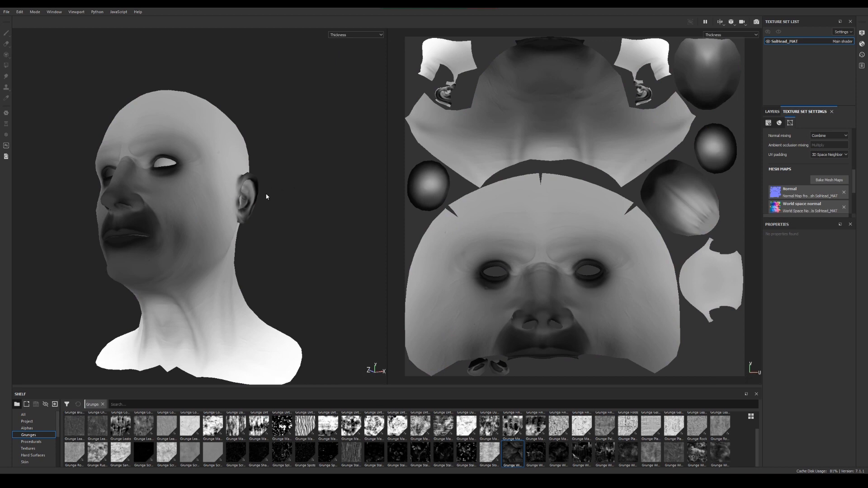
{"action": "left_click_drag", "start_coordinate": [267, 193], "coordinate": [294, 200], "text": "alt"}
{"action": "right_click_drag", "start_coordinate": [293, 198], "coordinate": [367, 236], "text": "alt"}
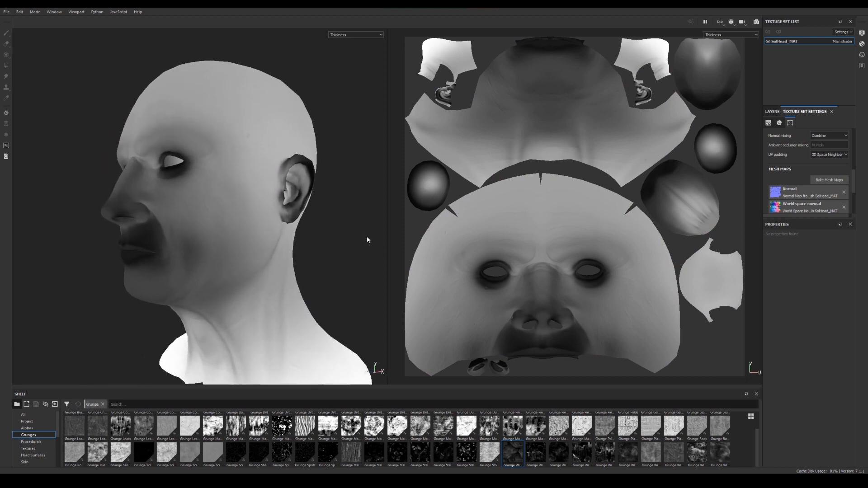
{"action": "left_click_drag", "start_coordinate": [299, 229], "coordinate": [333, 234], "text": "alt"}
{"action": "middle_click_drag", "start_coordinate": [332, 234], "coordinate": [300, 216], "text": "alt"}
{"action": "left_click_drag", "start_coordinate": [301, 215], "coordinate": [199, 173], "text": "alt"}
{"action": "middle_click_drag", "start_coordinate": [253, 181], "coordinate": [231, 234], "text": "alt"}
{"action": "right_click_drag", "start_coordinate": [230, 234], "coordinate": [288, 252], "text": "alt"}
{"action": "left_click_drag", "start_coordinate": [287, 255], "coordinate": [338, 224], "text": "alt"}
{"action": "left_click_drag", "start_coordinate": [253, 226], "coordinate": [221, 255], "text": "alt"}
{"action": "left_click_drag", "start_coordinate": [268, 268], "coordinate": [264, 249], "text": "alt"}
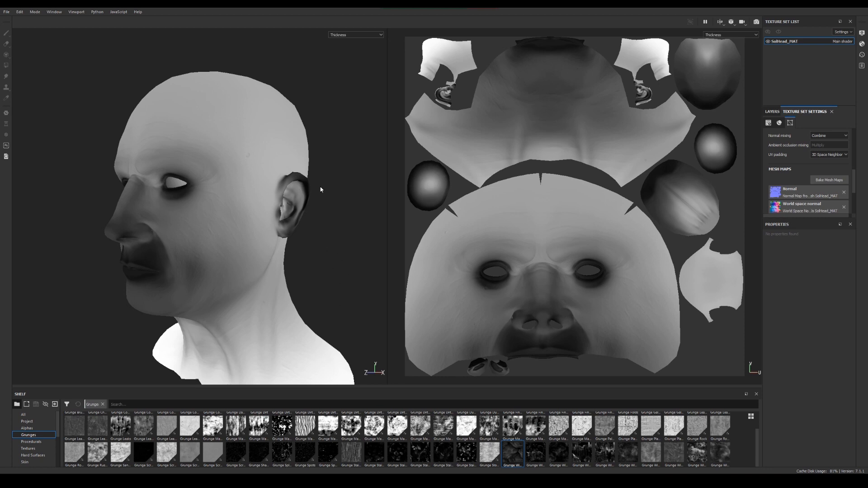
Return both viewports to the material view and bring the whole bust into view
{"action": "key", "text": "m"}
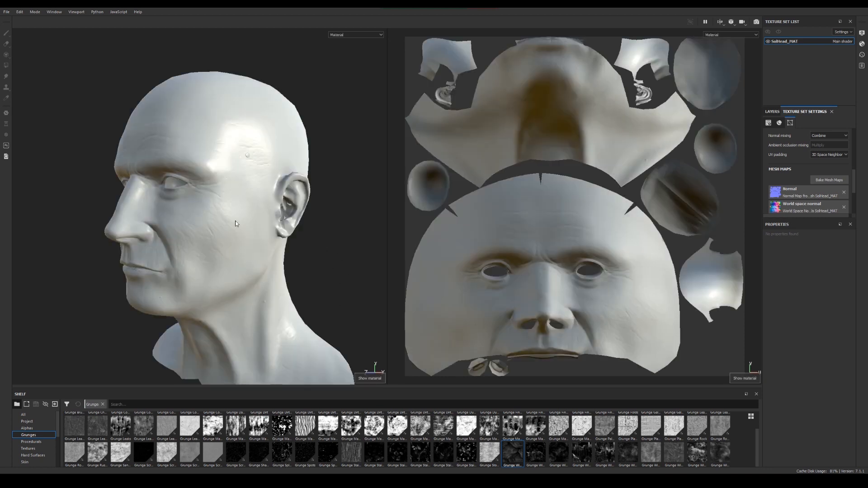
{"action": "left_click_drag", "start_coordinate": [235, 221], "coordinate": [396, 359], "text": "alt"}
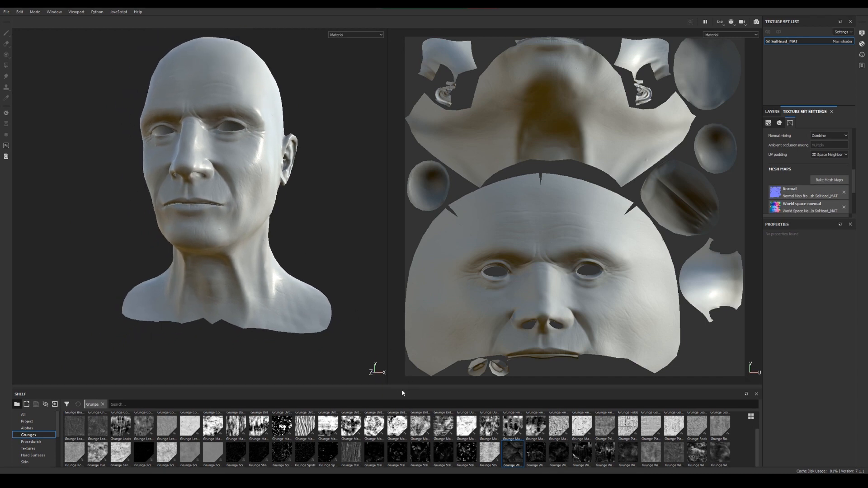
Enlarge the shelf area and show the Alphas category
{"action": "left_click_drag", "start_coordinate": [401, 388], "coordinate": [401, 290]}
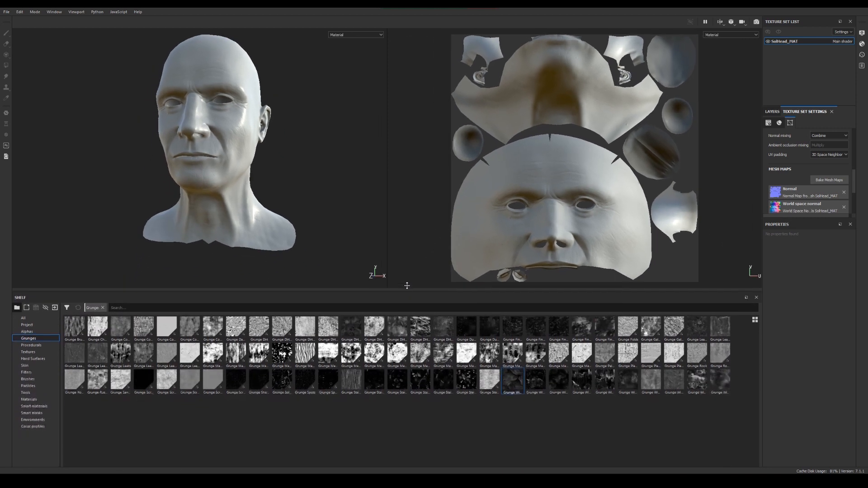
{"action": "left_click", "coordinate": [35, 331]}
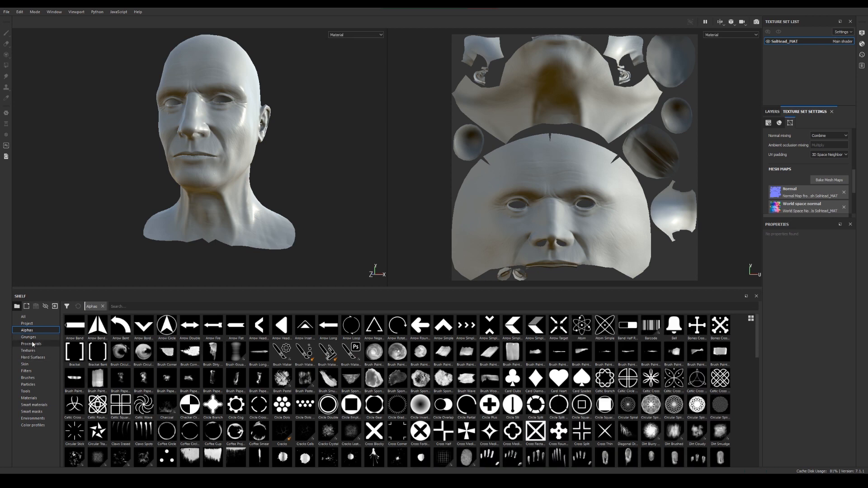
Browse the Grunges and Procedurals categories of the shelf, ending on the Materials category
{"action": "left_click", "coordinate": [36, 337]}
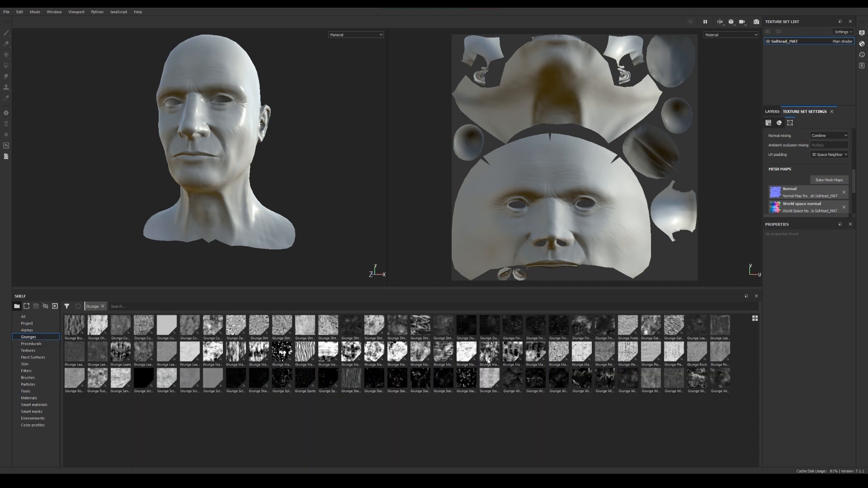
{"action": "left_click", "coordinate": [34, 345]}
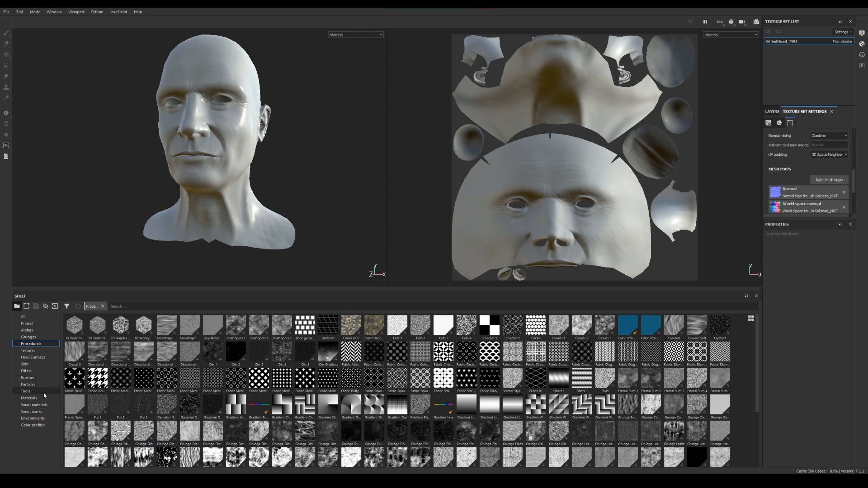
{"action": "left_click", "coordinate": [30, 398]}
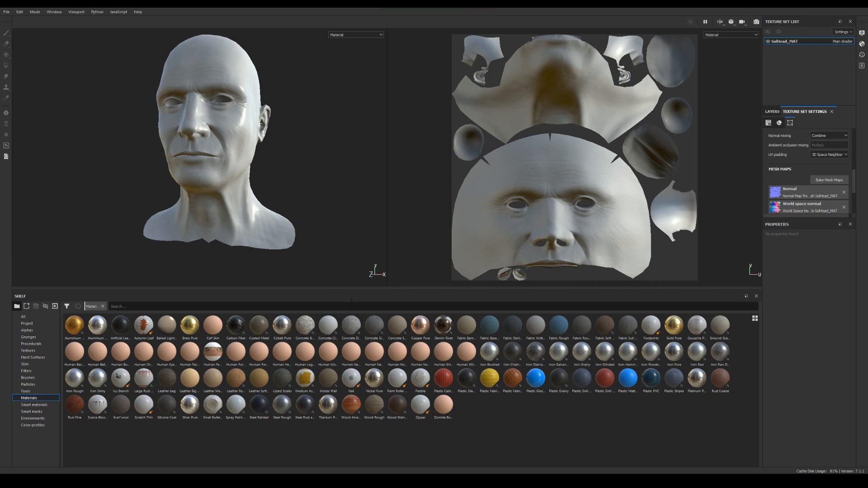
Shrink the shelf area and switch from the split 3D/2D layout to the 3D view alone
{"action": "left_click_drag", "start_coordinate": [352, 290], "coordinate": [349, 345]}
{"action": "right_click_drag", "start_coordinate": [265, 227], "coordinate": [251, 180], "text": "alt"}
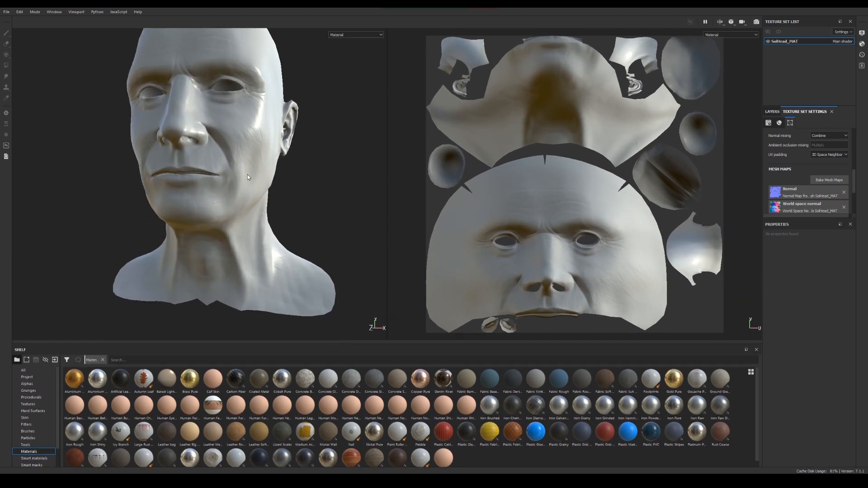
{"action": "middle_click_drag", "start_coordinate": [217, 181], "coordinate": [215, 254], "text": "alt"}
{"action": "left_click_drag", "start_coordinate": [215, 254], "coordinate": [240, 244], "text": "alt"}
{"action": "right_click_drag", "start_coordinate": [239, 244], "coordinate": [191, 199], "text": "alt"}
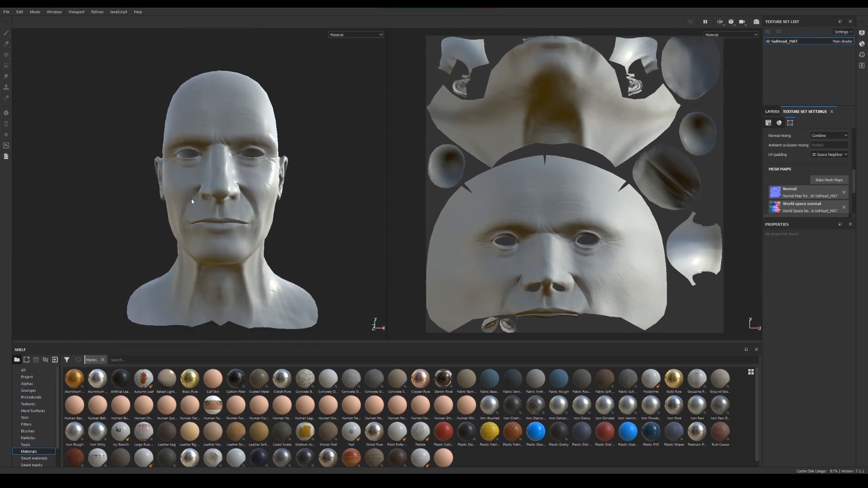
{"action": "left_click_drag", "start_coordinate": [192, 201], "coordinate": [224, 218], "text": "alt"}
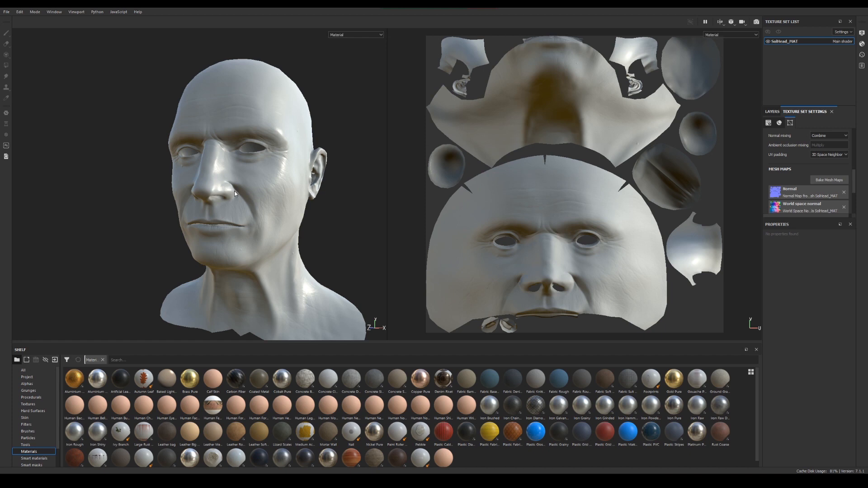
{"action": "key", "text": "F3"}
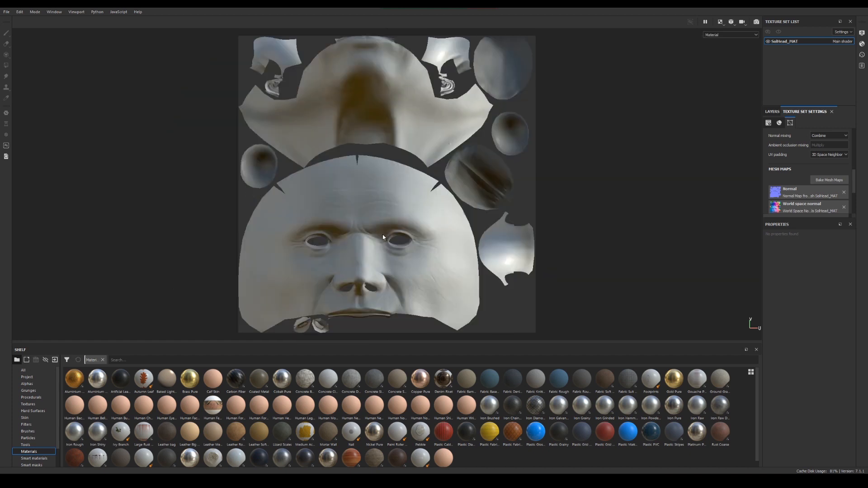
{"action": "key", "text": "F1"}
{"action": "key", "text": "F2"}
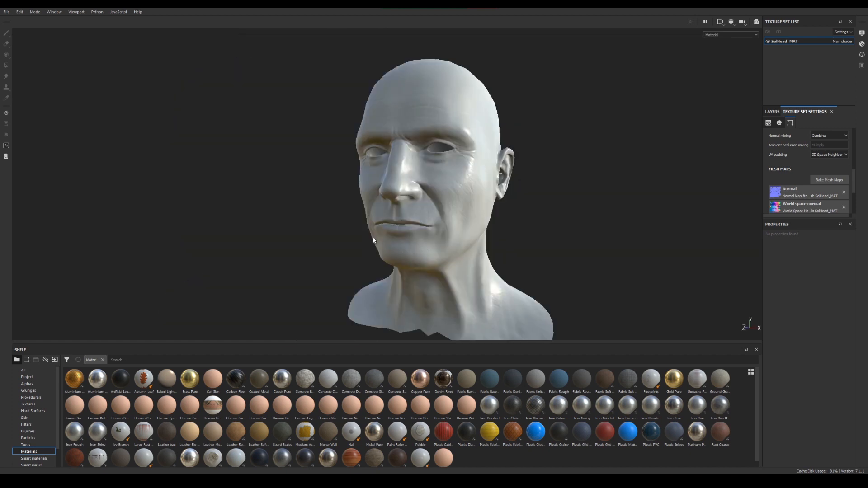
Apply the Iron Shiny material from the shelf to the whole head
{"action": "right_click_drag", "start_coordinate": [453, 285], "coordinate": [542, 319], "text": "alt"}
{"action": "middle_click_drag", "start_coordinate": [457, 212], "coordinate": [361, 226], "text": "alt"}
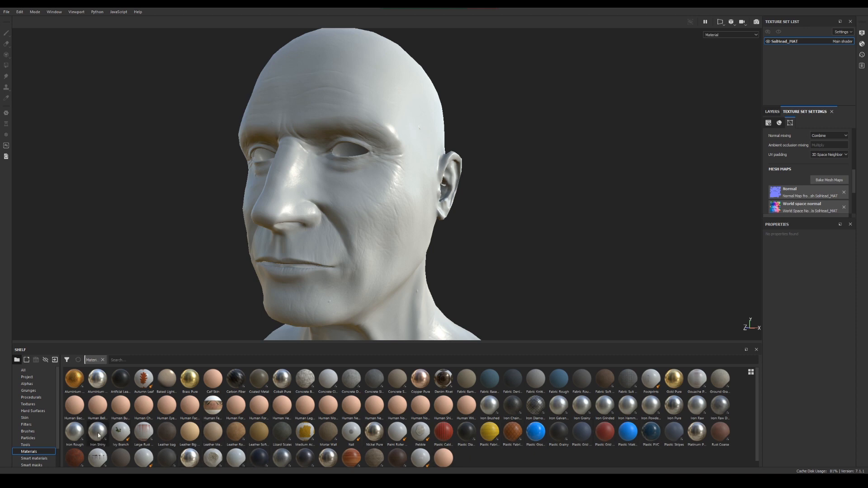
{"action": "left_click_drag", "start_coordinate": [94, 434], "coordinate": [283, 189]}
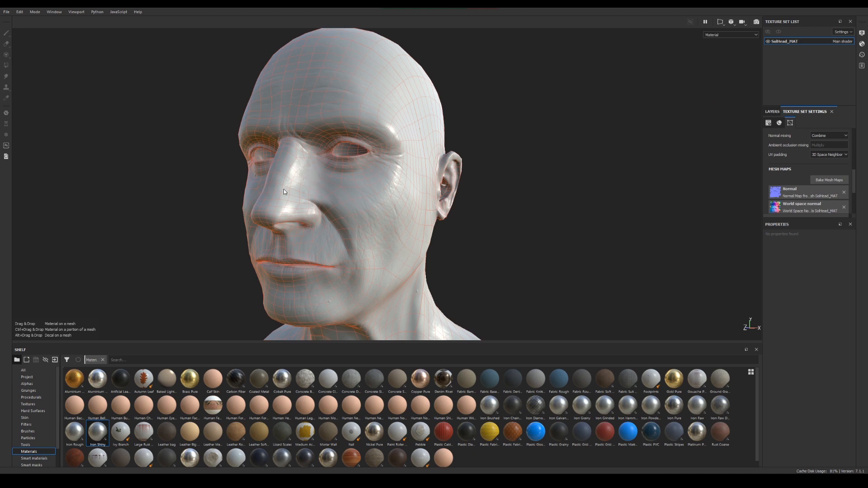
{"action": "right_click_drag", "start_coordinate": [425, 224], "coordinate": [464, 219], "text": "shift"}
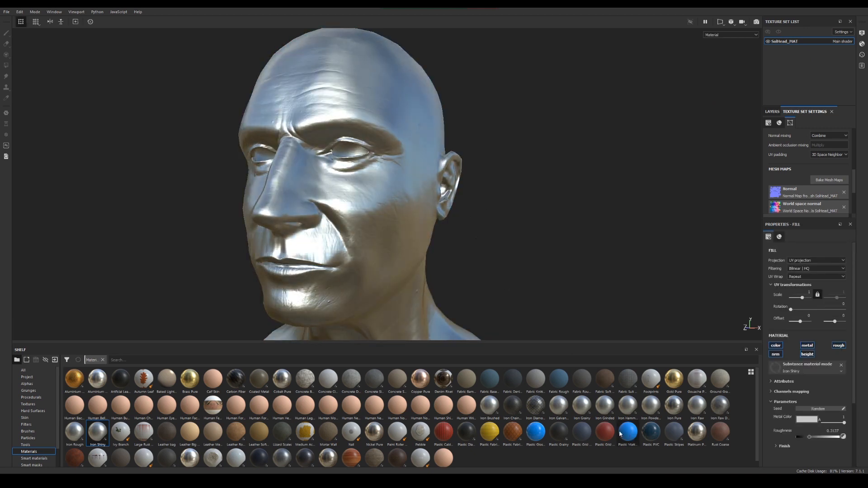
Apply the Plastic Fabric Pyramid material to the head, followed by Rust Fine on top of it
{"action": "left_click_drag", "start_coordinate": [512, 431], "coordinate": [368, 219]}
{"action": "left_click_drag", "start_coordinate": [485, 253], "coordinate": [508, 290], "text": "alt"}
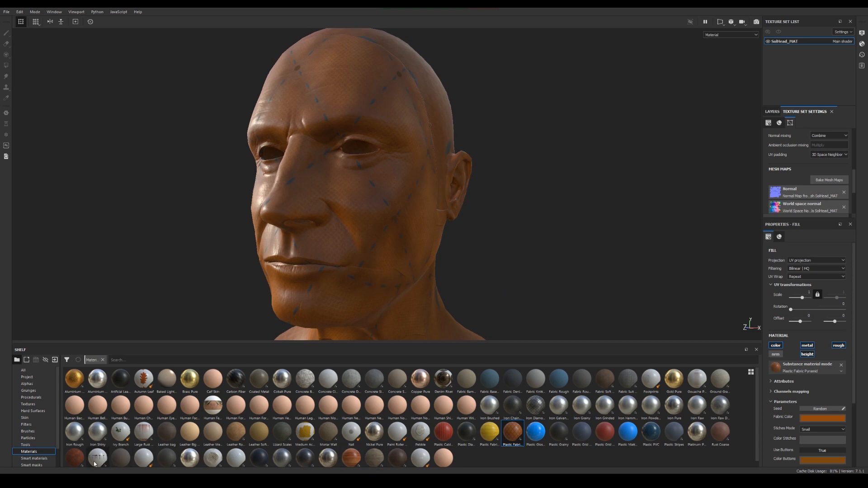
{"action": "left_click_drag", "start_coordinate": [75, 458], "coordinate": [354, 154]}
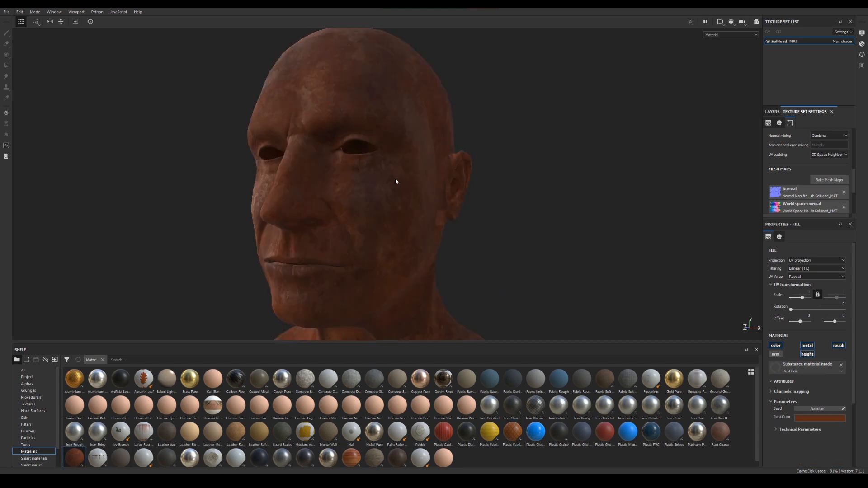
{"action": "left_click_drag", "start_coordinate": [395, 182], "coordinate": [447, 228], "text": "alt"}
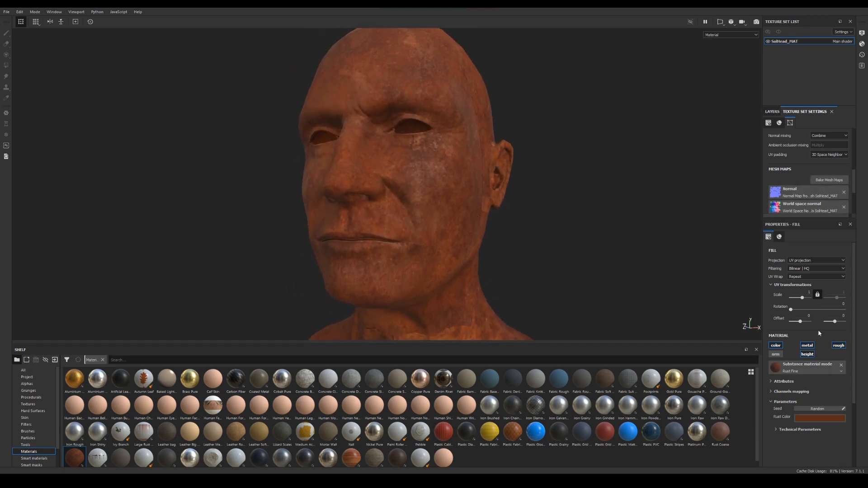
Delete the Rust Fine, Plastic Fabric Pyramid and Iron Shiny layers from the layer stack
{"action": "left_click", "coordinate": [773, 112]}
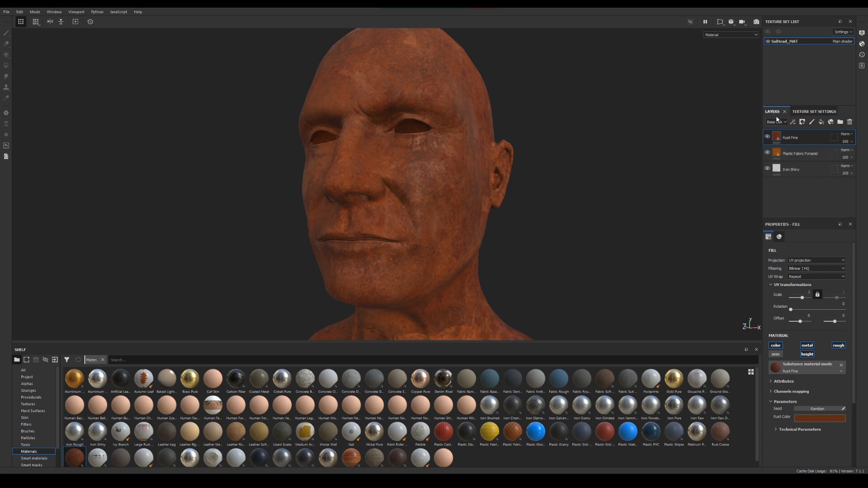
{"action": "left_click", "coordinate": [808, 169], "text": "shift"}
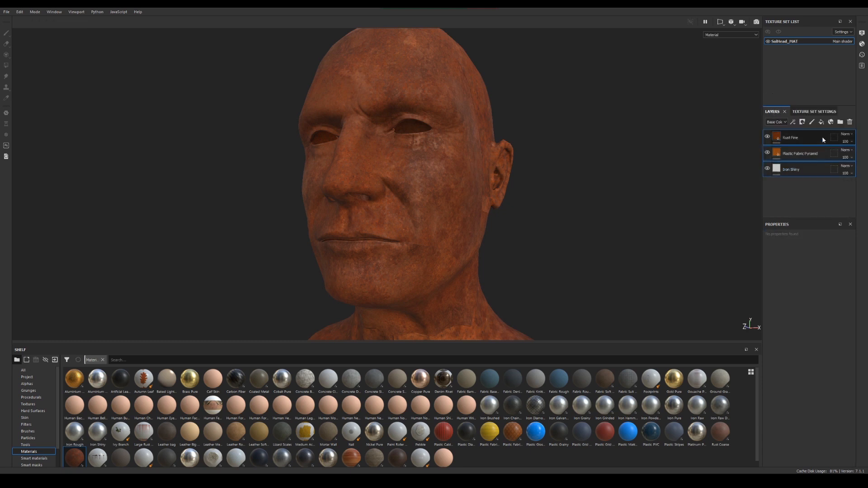
{"action": "left_click", "coordinate": [850, 122]}
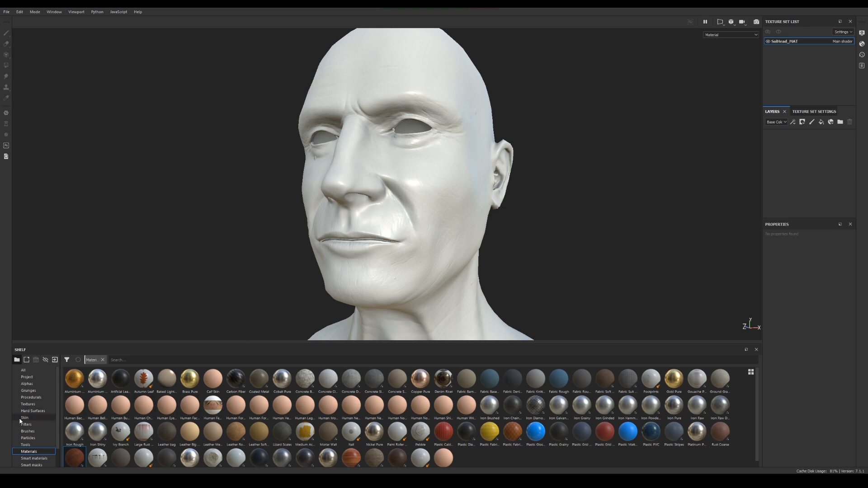
Show the Smart materials category and add the Bronze Armor smart material to the layer stack
{"action": "scroll", "coordinate": [38, 440], "scroll_direction": "down", "scroll_amount": 1}
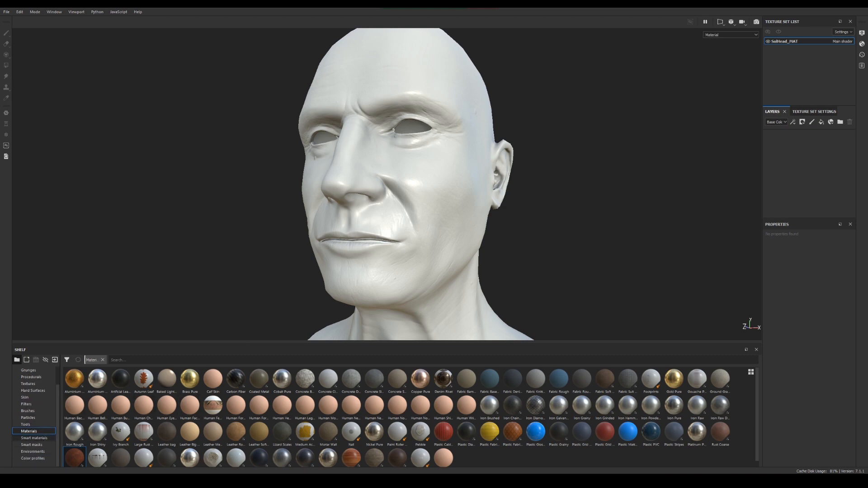
{"action": "left_click", "coordinate": [34, 438]}
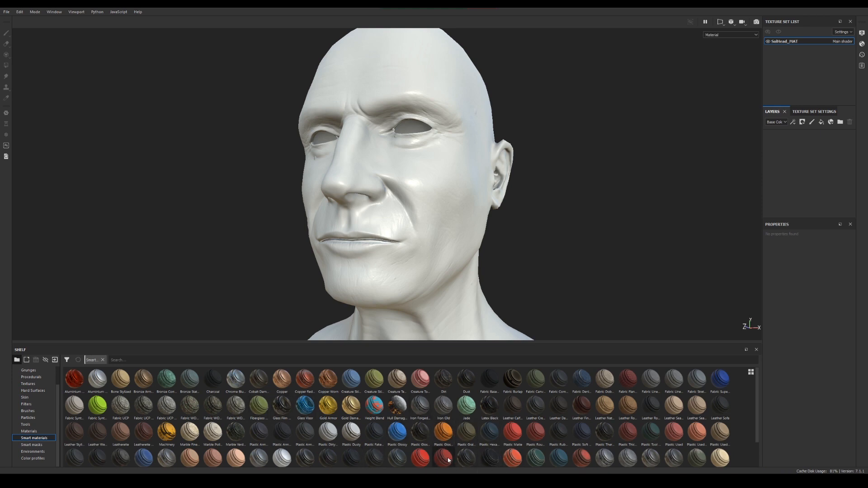
{"action": "mouse_move", "coordinate": [448, 459]}
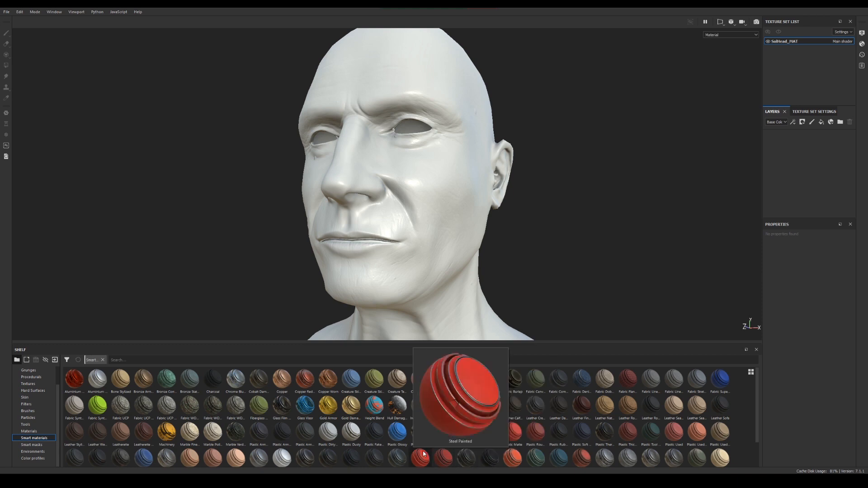
{"action": "mouse_move", "coordinate": [156, 392]}
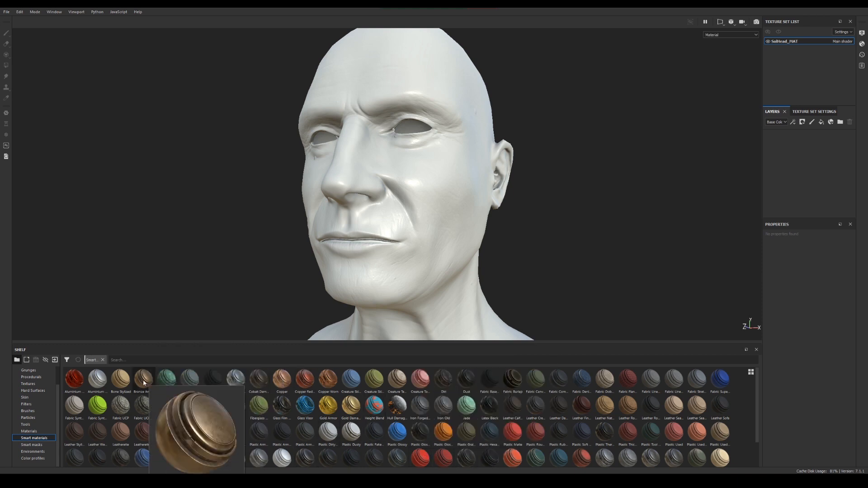
{"action": "left_click_drag", "start_coordinate": [143, 382], "coordinate": [789, 144]}
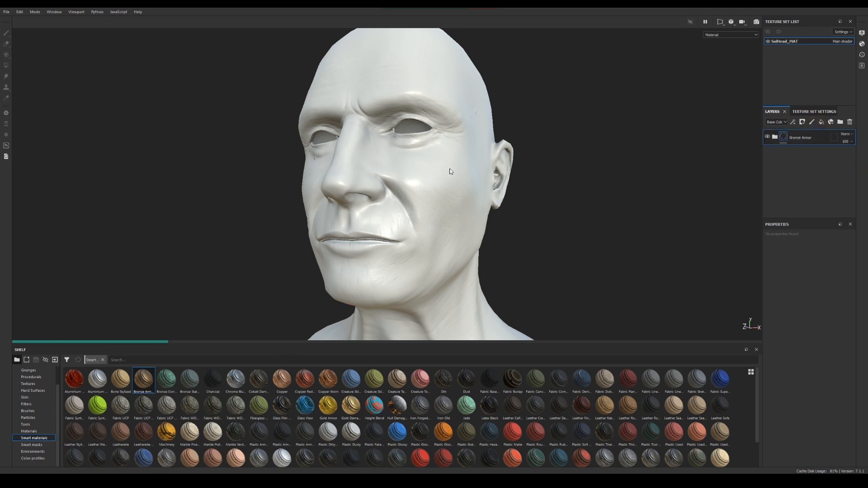
Examine the Bronze Armor material on the face, ears and neck from both sides of the head
{"action": "left_click_drag", "start_coordinate": [445, 175], "coordinate": [384, 184], "text": "alt"}
{"action": "right_click_drag", "start_coordinate": [384, 184], "coordinate": [447, 144], "text": "alt"}
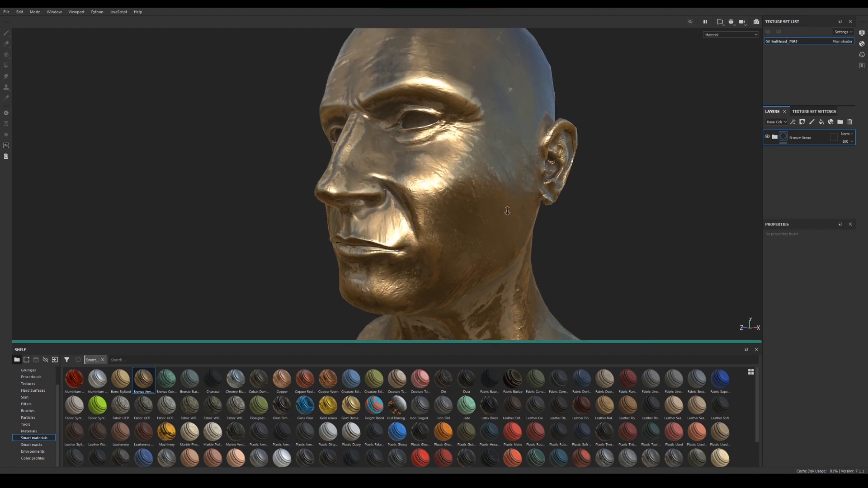
{"action": "middle_click_drag", "start_coordinate": [447, 144], "coordinate": [432, 166], "text": "alt"}
{"action": "left_click_drag", "start_coordinate": [432, 166], "coordinate": [482, 183], "text": "alt"}
{"action": "middle_click_drag", "start_coordinate": [384, 188], "coordinate": [466, 190], "text": "alt"}
{"action": "left_click_drag", "start_coordinate": [407, 190], "coordinate": [447, 192], "text": "alt"}
{"action": "right_click_drag", "start_coordinate": [447, 192], "coordinate": [403, 194], "text": "alt"}
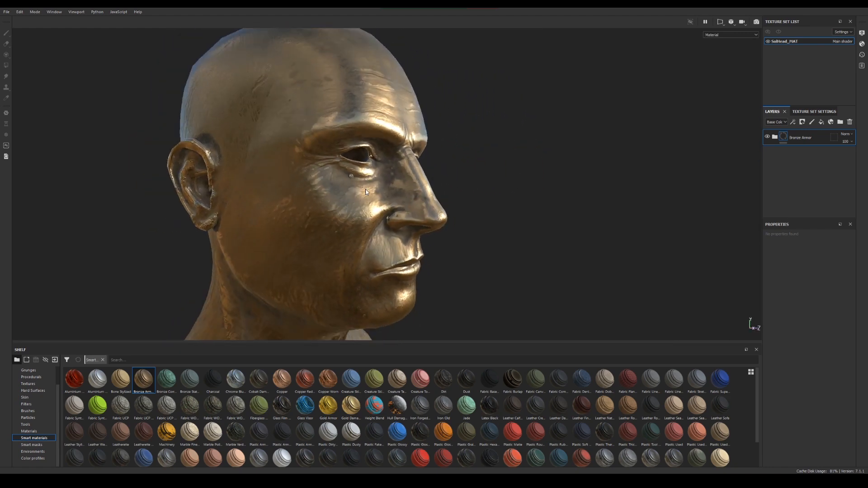
{"action": "left_click_drag", "start_coordinate": [371, 194], "coordinate": [312, 195], "text": "alt"}
{"action": "middle_click_drag", "start_coordinate": [312, 195], "coordinate": [328, 195], "text": "alt"}
{"action": "left_click_drag", "start_coordinate": [327, 195], "coordinate": [450, 248], "text": "alt"}
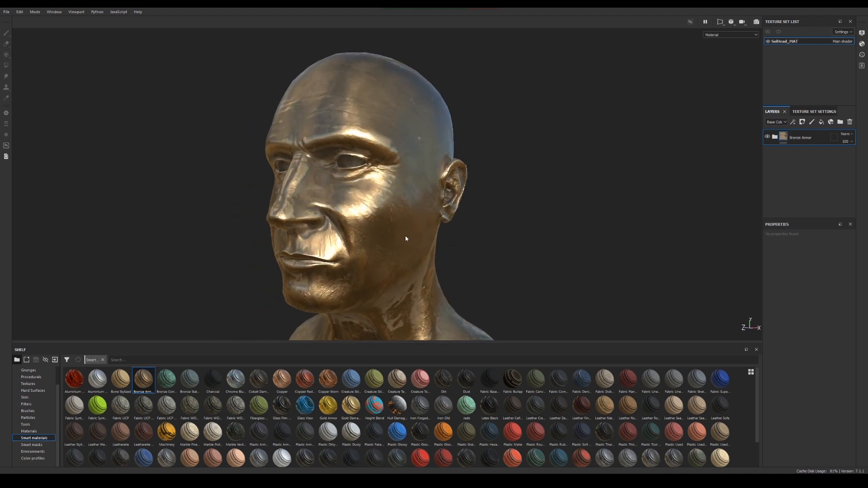
{"action": "left_click_drag", "start_coordinate": [426, 212], "coordinate": [420, 210], "text": "alt"}
{"action": "right_click_drag", "start_coordinate": [420, 210], "coordinate": [430, 213], "text": "alt"}
{"action": "middle_click_drag", "start_coordinate": [429, 213], "coordinate": [470, 211], "text": "alt"}
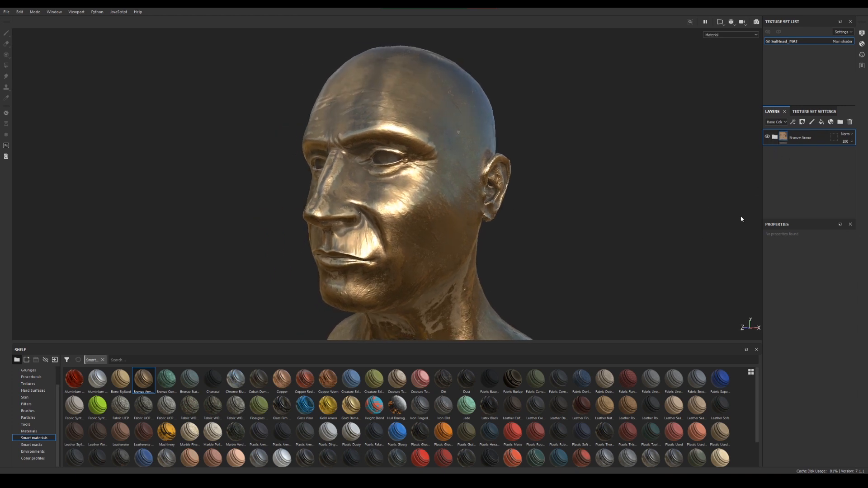
Remove the thickness, position, curvature, ambient occlusion and world space normal maps from the texture set, keeping only the normal map
{"action": "left_click", "coordinate": [815, 116]}
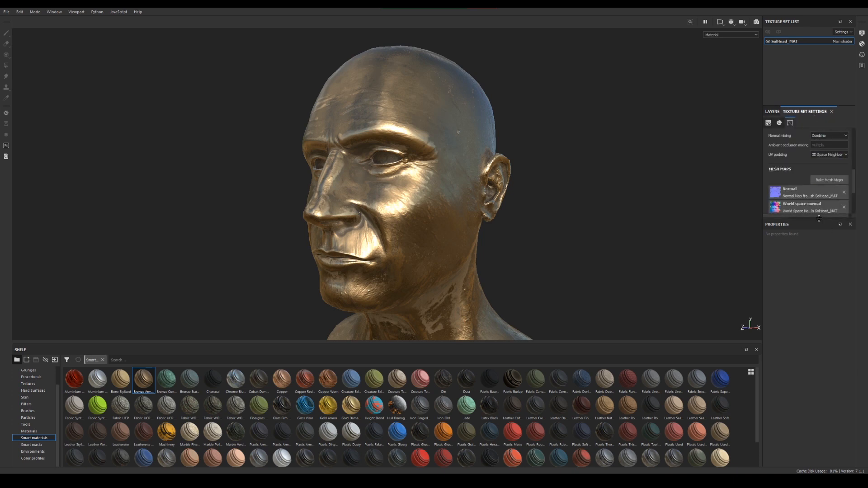
{"action": "left_click_drag", "start_coordinate": [818, 218], "coordinate": [821, 362]}
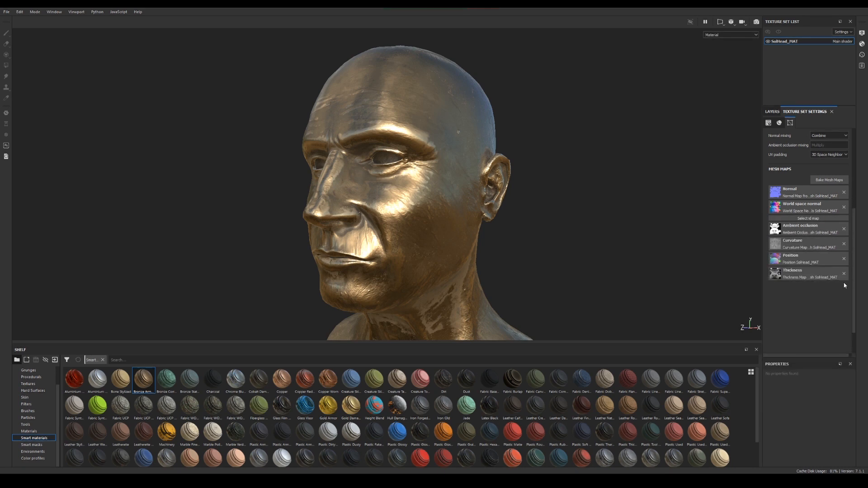
{"action": "left_click", "coordinate": [844, 259]}
{"action": "left_click", "coordinate": [843, 244]}
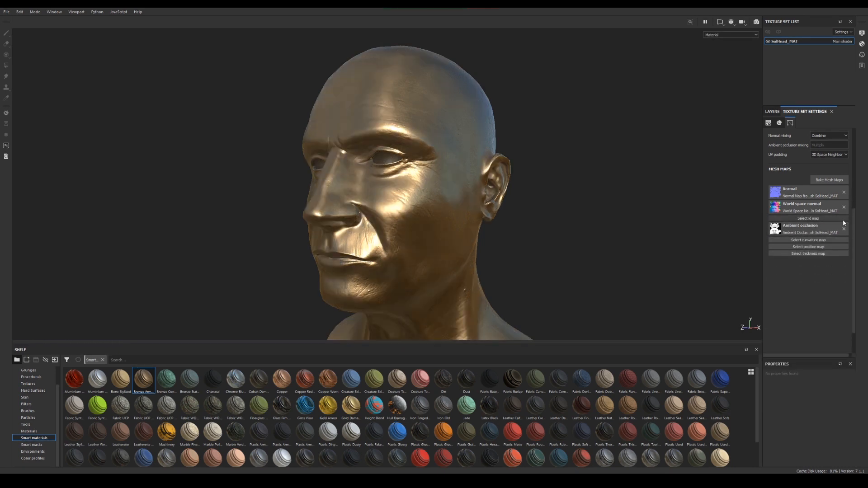
{"action": "left_click", "coordinate": [843, 229]}
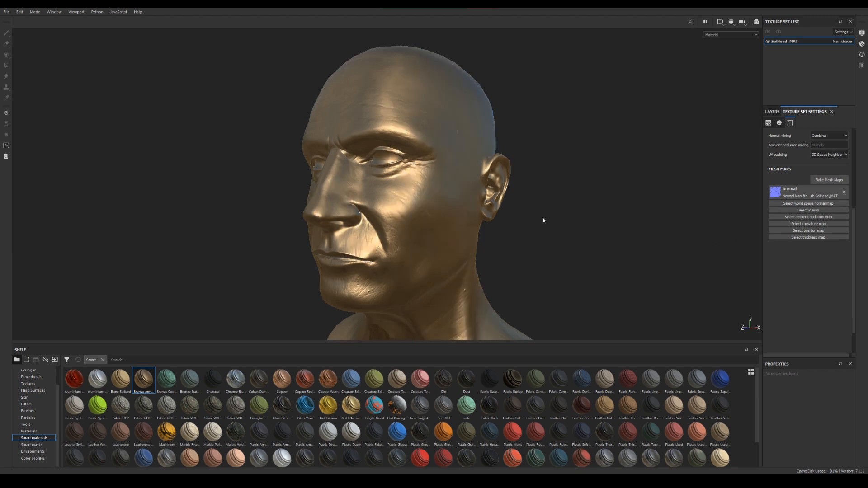
{"action": "left_click_drag", "start_coordinate": [463, 229], "coordinate": [374, 245], "text": "alt"}
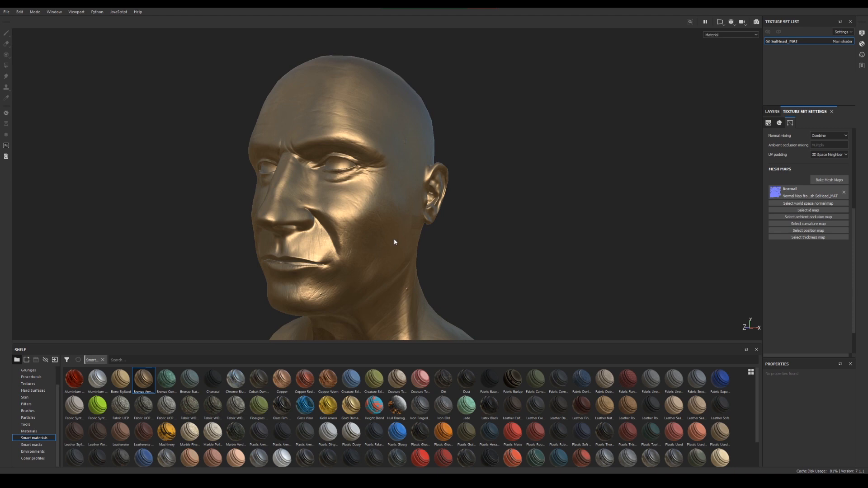
Undo the removal of the five mesh maps and inspect the bronze head from the side
{"action": "key", "text": "ctrl+z"}
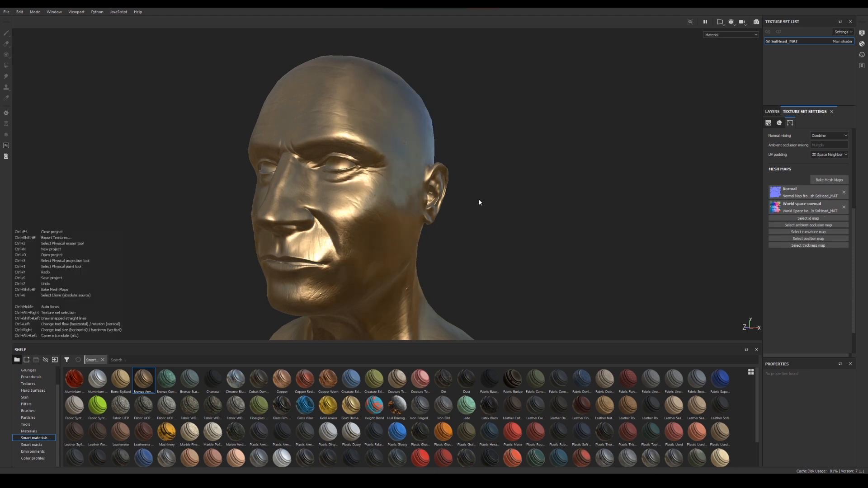
{"action": "key", "text": "ctrl+z"}
{"action": "key", "text": "ctrl+z"}
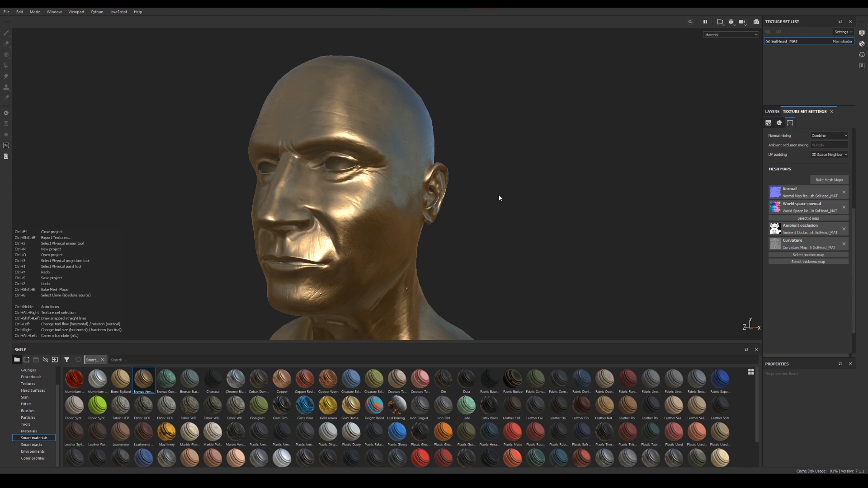
{"action": "key", "text": "ctrl+z"}
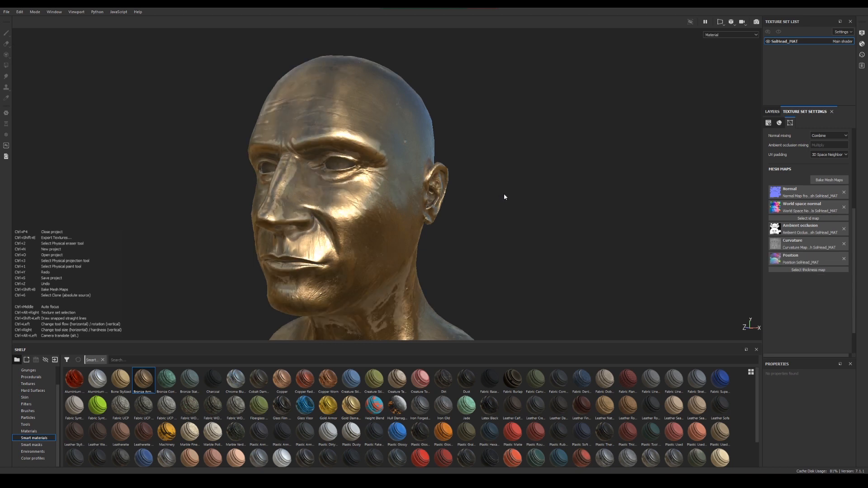
{"action": "key", "text": "ctrl+z"}
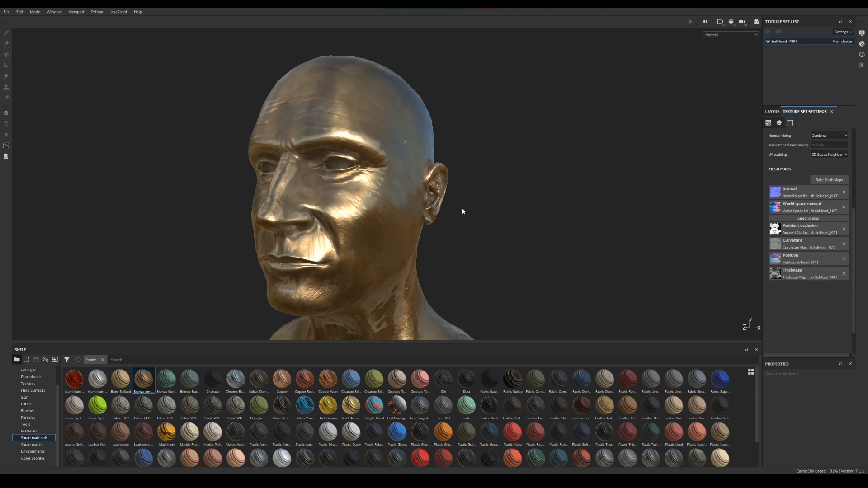
{"action": "left_click_drag", "start_coordinate": [381, 214], "coordinate": [396, 230], "text": "alt"}
{"action": "middle_click_drag", "start_coordinate": [396, 230], "coordinate": [370, 247], "text": "alt"}
{"action": "left_click_drag", "start_coordinate": [371, 248], "coordinate": [362, 253], "text": "alt"}
{"action": "middle_click_drag", "start_coordinate": [362, 253], "coordinate": [312, 230], "text": "alt"}
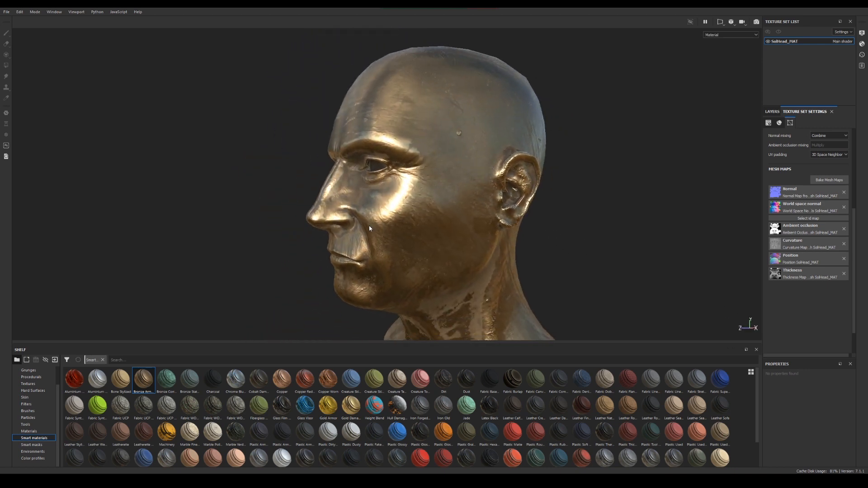
Hide the Bronze Armor layer and apply the Machinery smart material to the head
{"action": "left_click_drag", "start_coordinate": [403, 234], "coordinate": [395, 233], "text": "alt"}
{"action": "middle_click_drag", "start_coordinate": [396, 233], "coordinate": [401, 212], "text": "alt"}
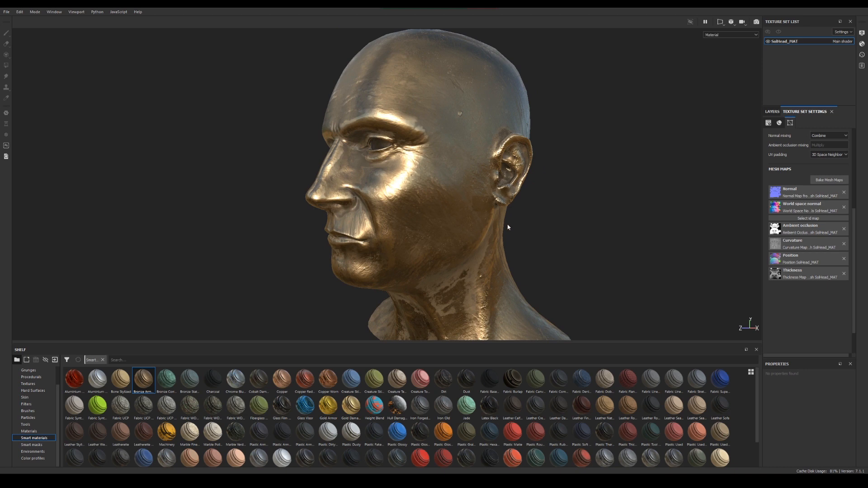
{"action": "left_click_drag", "start_coordinate": [508, 227], "coordinate": [410, 219], "text": "alt"}
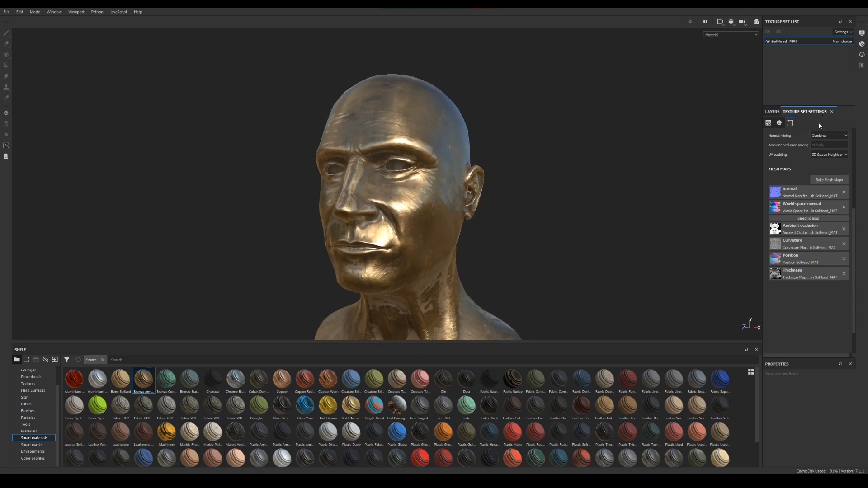
{"action": "left_click", "coordinate": [772, 112]}
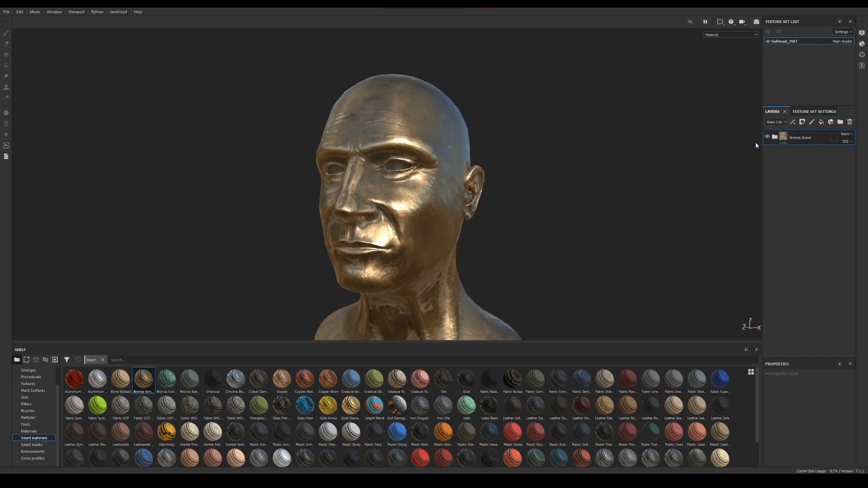
{"action": "left_click", "coordinate": [768, 137]}
{"action": "left_click_drag", "start_coordinate": [166, 432], "coordinate": [341, 248]}
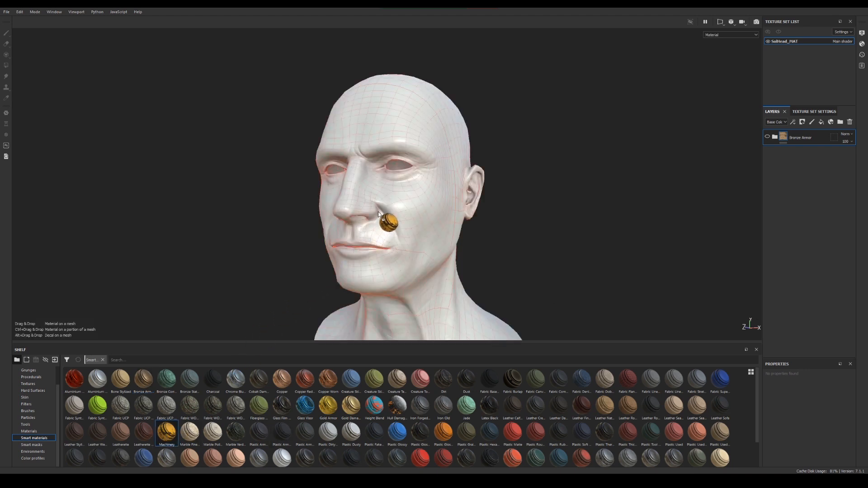
{"action": "left_click_drag", "start_coordinate": [378, 212], "coordinate": [378, 214]}
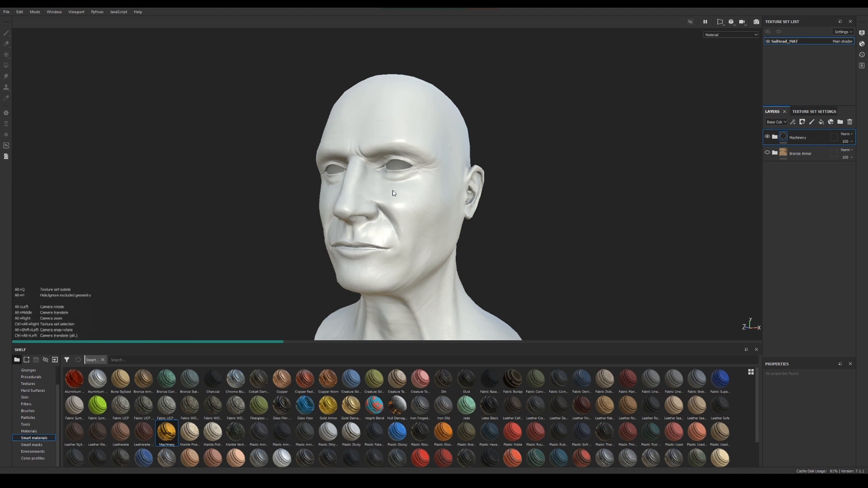
{"action": "left_click_drag", "start_coordinate": [397, 192], "coordinate": [695, 298], "text": "alt"}
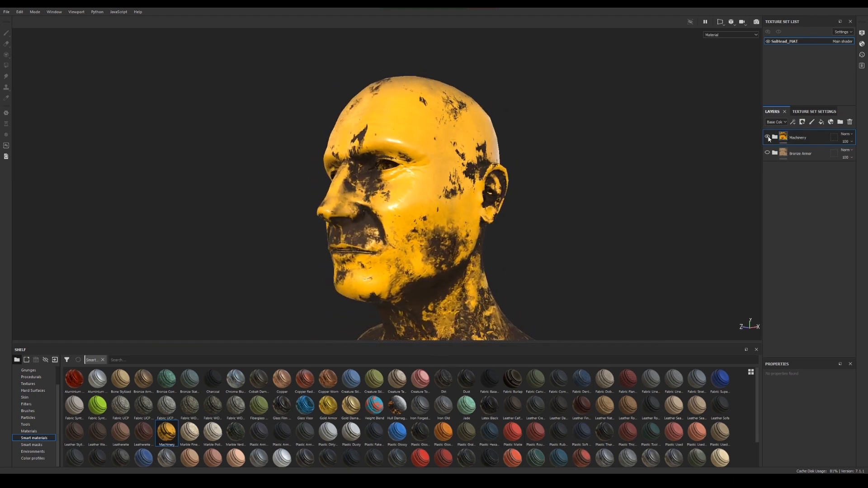
Hide the Machinery layer, apply the red Steel Painted Chipped smart material to the head and inspect the face up close
{"action": "left_click", "coordinate": [767, 136]}
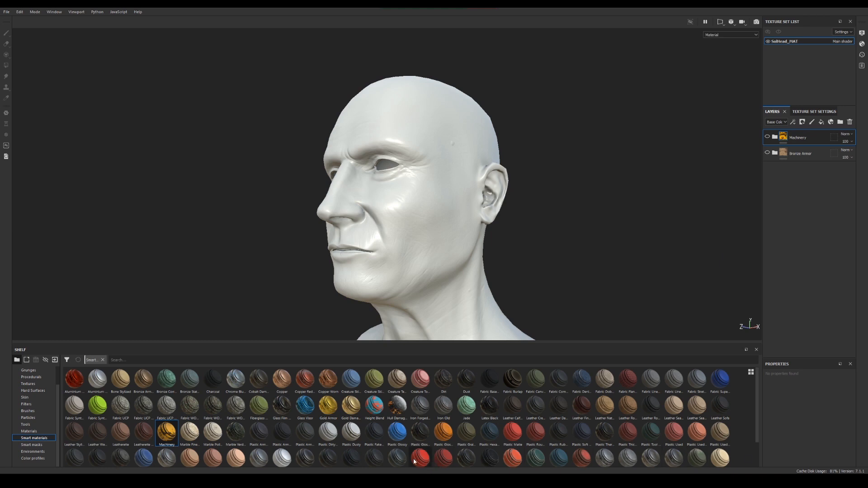
{"action": "mouse_move", "coordinate": [444, 461]}
{"action": "left_mouse_down"}
{"action": "mouse_move", "coordinate": [793, 167]}
{"action": "mouse_move", "coordinate": [450, 208]}
{"action": "left_mouse_up"}
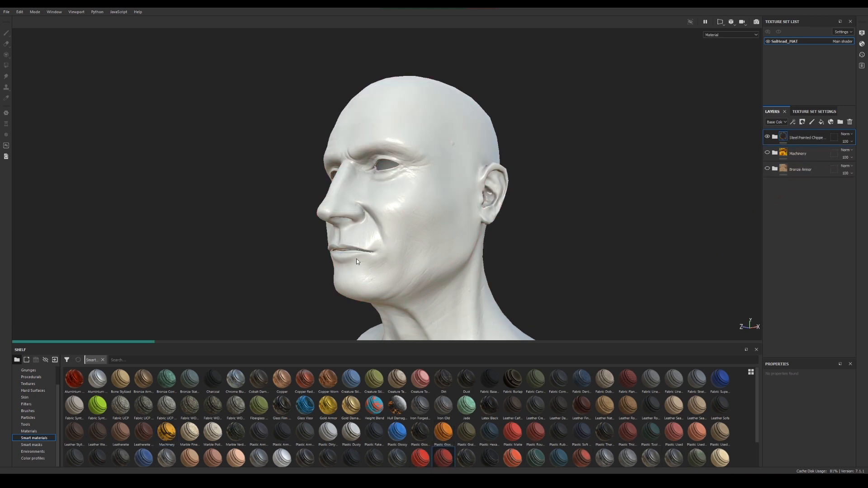
{"action": "mouse_move", "coordinate": [356, 258]}
{"action": "left_mouse_down", "text": "alt"}
{"action": "mouse_move", "coordinate": [507, 259]}
{"action": "mouse_move", "coordinate": [422, 251]}
{"action": "left_mouse_up", "text": "alt"}
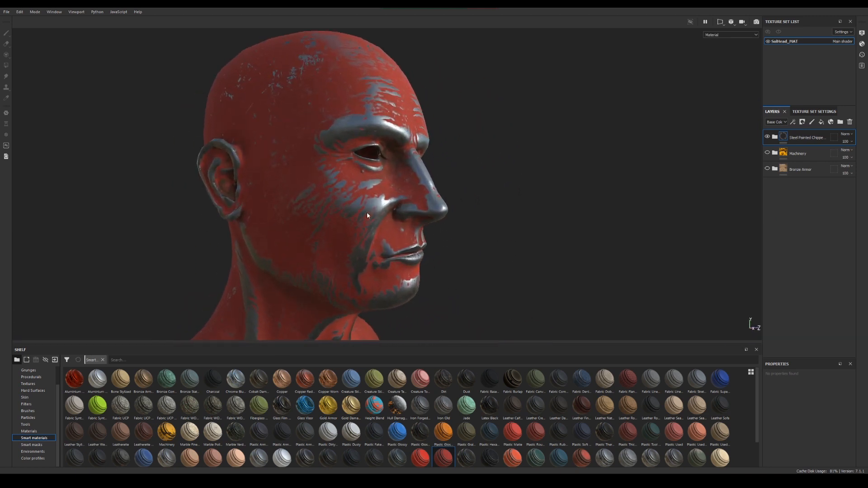
{"action": "left_click_drag", "start_coordinate": [363, 206], "coordinate": [355, 189], "text": "alt"}
{"action": "left_click_drag", "start_coordinate": [406, 220], "coordinate": [316, 149], "text": "alt"}
{"action": "right_click_drag", "start_coordinate": [307, 123], "coordinate": [441, 178], "text": "alt"}
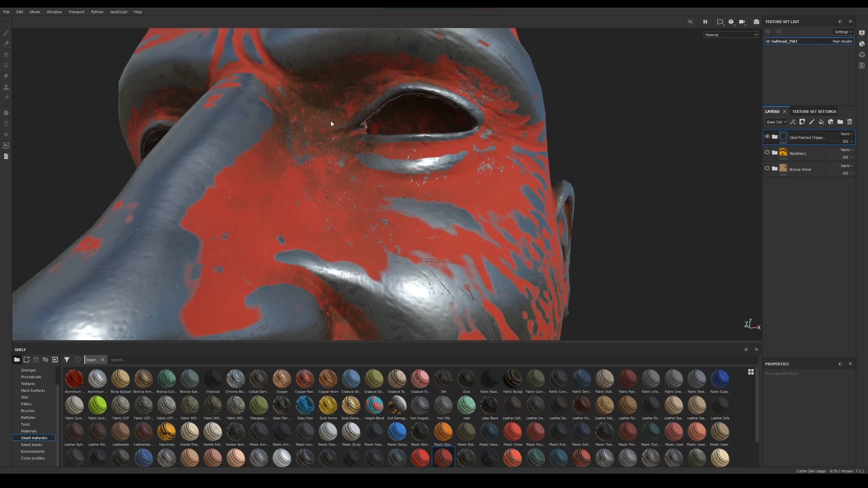
{"action": "key", "text": "f"}
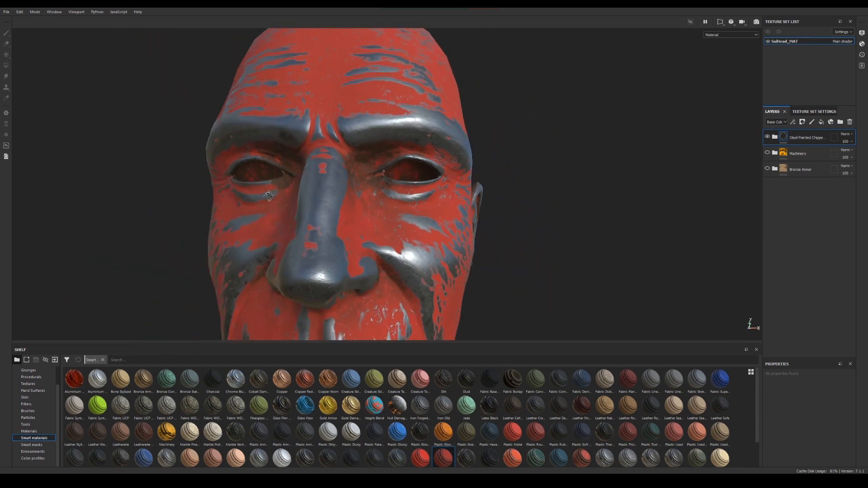
Expand the Steel Painted Chipped folder and delete the hidden Machinery and Bronze Armor layers from the stack
{"action": "left_click", "coordinate": [775, 137]}
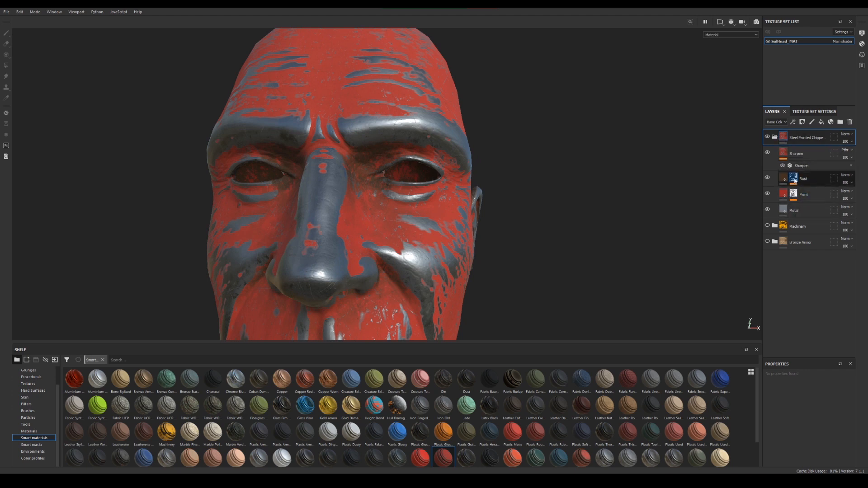
{"action": "left_click", "coordinate": [799, 226]}
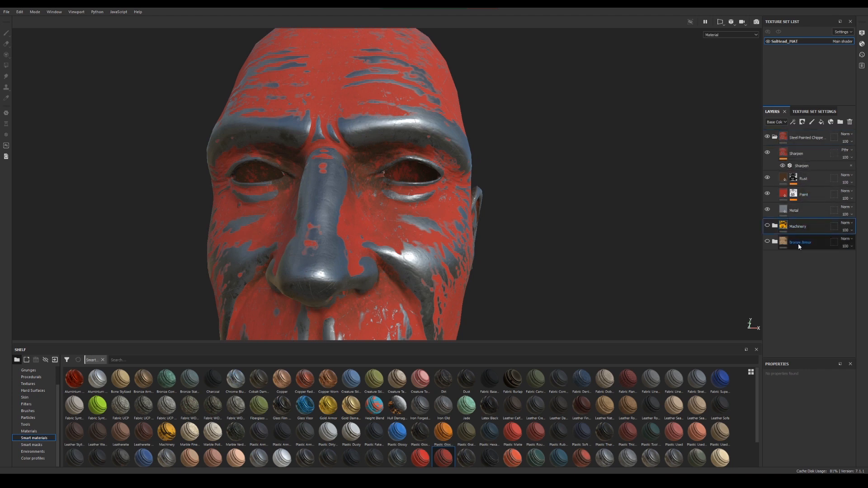
{"action": "left_click", "coordinate": [798, 243], "text": "shift"}
{"action": "left_click", "coordinate": [849, 122]}
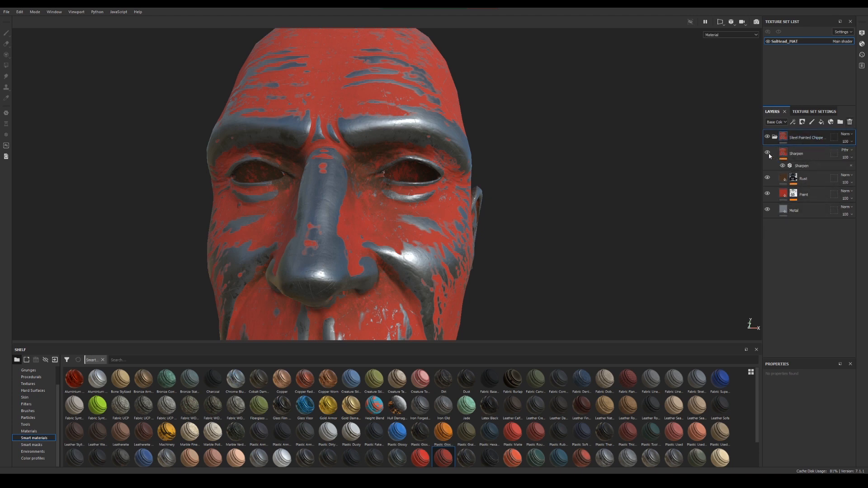
Hide the Sharpen, Rust and Paint layers so only the Metal base is shown
{"action": "left_click", "coordinate": [767, 178]}
{"action": "left_click", "coordinate": [767, 193]}
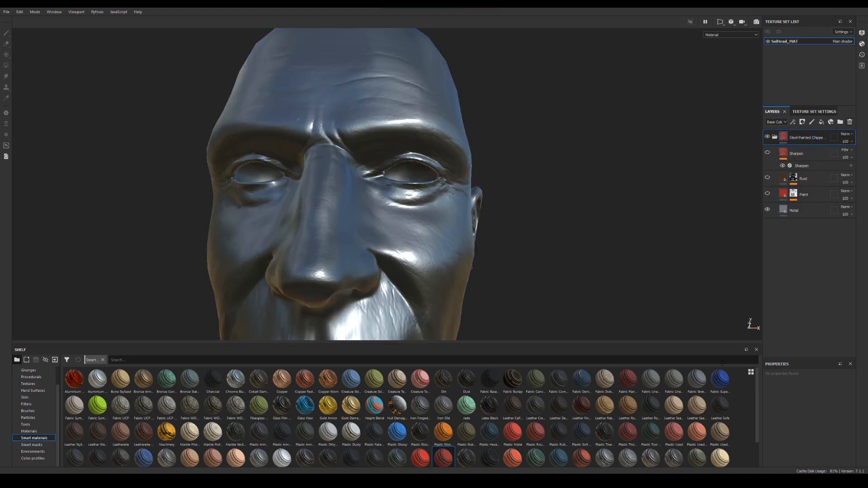
Show the Paint layer again and compare the face with the Paint mask disabled and enabled
{"action": "left_click", "coordinate": [767, 194]}
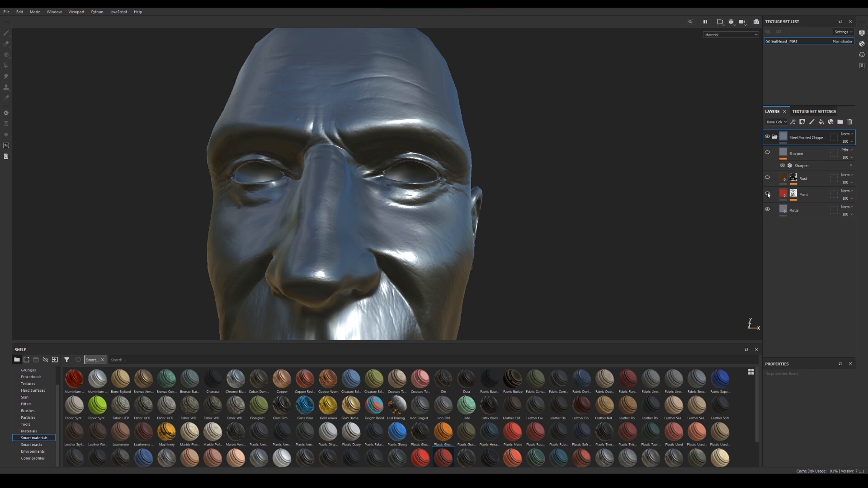
{"action": "left_click", "coordinate": [794, 193]}
{"action": "left_click", "coordinate": [794, 194], "text": "shift"}
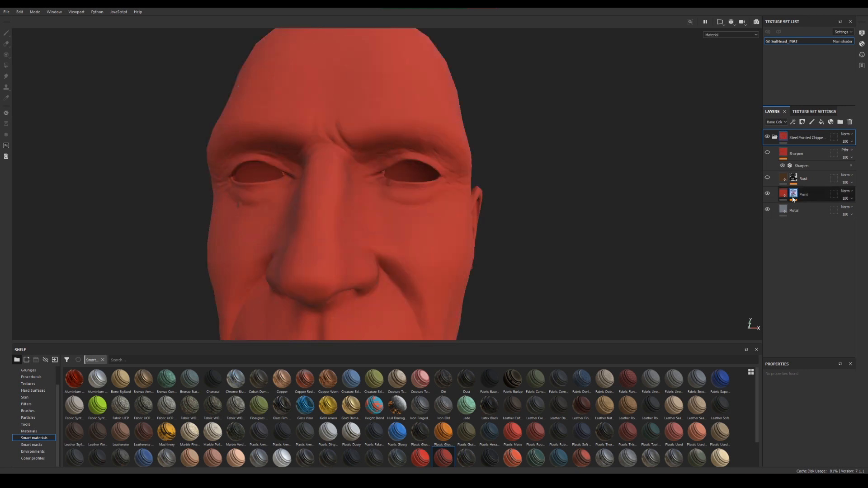
{"action": "left_click", "coordinate": [796, 197], "text": "shift"}
{"action": "mouse_move", "coordinate": [319, 244]}
{"action": "left_mouse_down", "text": "alt"}
{"action": "mouse_move", "coordinate": [301, 222]}
{"action": "mouse_move", "coordinate": [334, 266]}
{"action": "left_mouse_up", "text": "alt"}
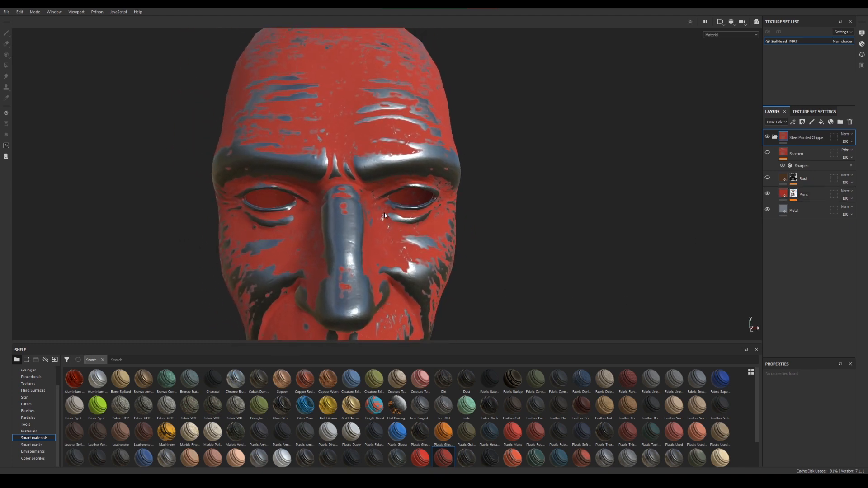
Show the Rust layer again and compare the face with the Rust mask disabled and enabled
{"action": "left_click", "coordinate": [767, 179]}
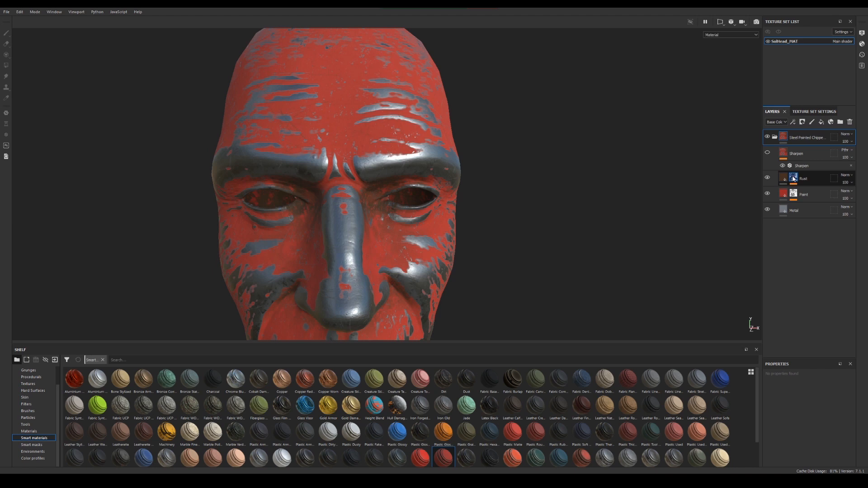
{"action": "left_click", "coordinate": [793, 177], "text": "shift"}
{"action": "left_click_drag", "start_coordinate": [584, 207], "coordinate": [484, 188], "text": "alt"}
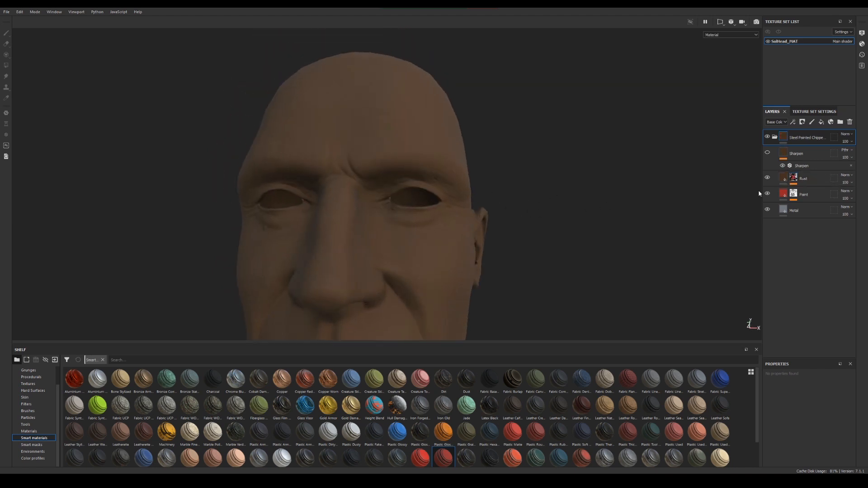
{"action": "left_click", "coordinate": [794, 179], "text": "shift"}
{"action": "left_click_drag", "start_coordinate": [557, 224], "coordinate": [508, 239], "text": "alt"}
{"action": "mouse_move", "coordinate": [509, 239]}
{"action": "right_mouse_down", "text": "alt"}
{"action": "mouse_move", "coordinate": [627, 295]}
{"action": "mouse_move", "coordinate": [618, 290]}
{"action": "right_mouse_up", "text": "alt"}
{"action": "left_click_drag", "start_coordinate": [617, 289], "coordinate": [606, 287], "text": "alt"}
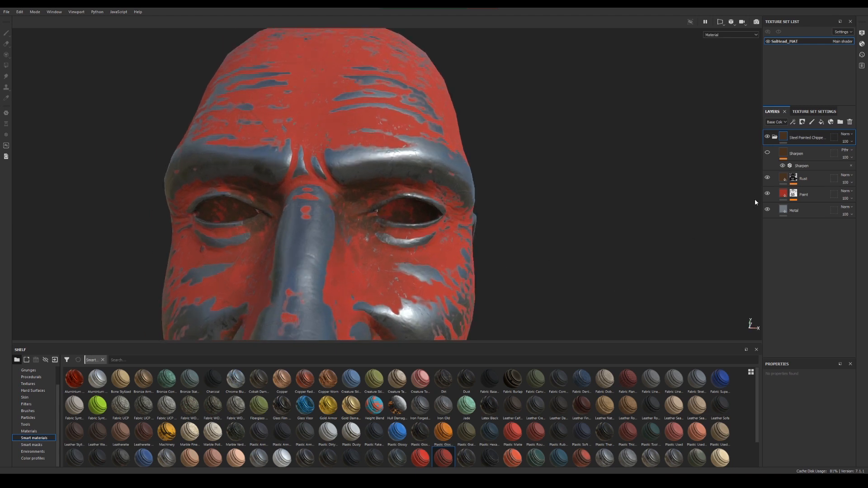
View the Rust layer's mask by itself on the head, and return to the full material with the Sharpen layer shown
{"action": "left_click", "coordinate": [793, 182], "text": "alt"}
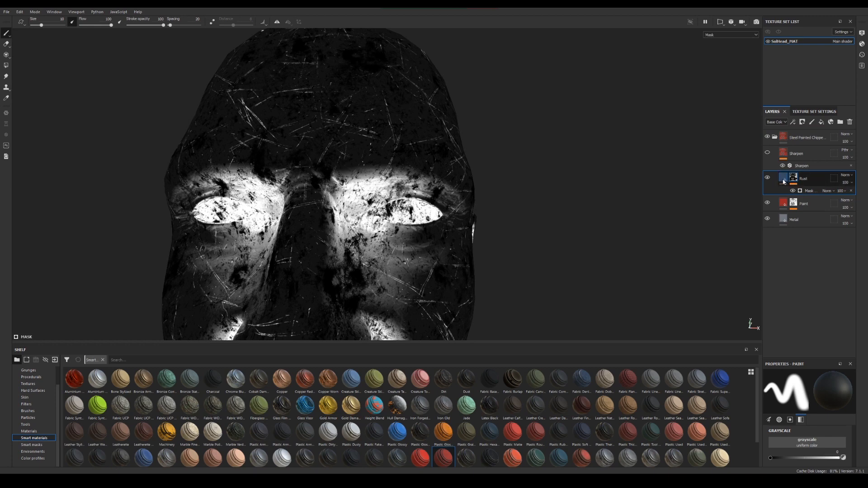
{"action": "left_click", "coordinate": [780, 184]}
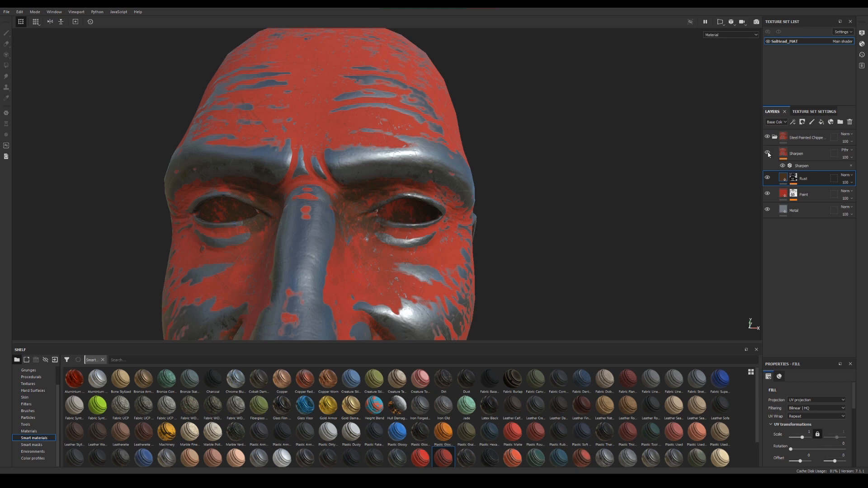
Examine the chipped red paint, exposed metal and rust on the face, ears and neck from both sides of the head
{"action": "scroll", "coordinate": [517, 216], "scroll_direction": "down", "scroll_amount": 4}
{"action": "mouse_move", "coordinate": [402, 229]}
{"action": "left_mouse_down", "text": "alt"}
{"action": "mouse_move", "coordinate": [426, 228]}
{"action": "mouse_move", "coordinate": [400, 204]}
{"action": "mouse_move", "coordinate": [470, 189]}
{"action": "mouse_move", "coordinate": [393, 194]}
{"action": "mouse_move", "coordinate": [463, 213]}
{"action": "mouse_move", "coordinate": [403, 221]}
{"action": "left_mouse_up", "text": "alt"}
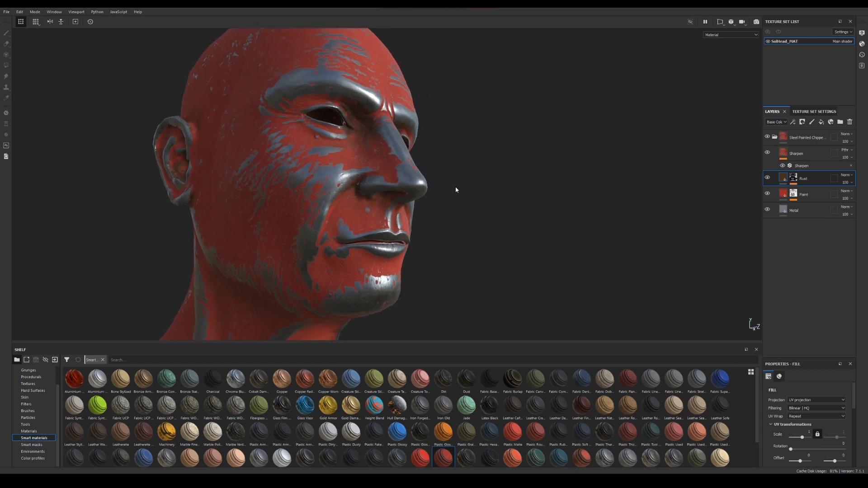
{"action": "left_click_drag", "start_coordinate": [347, 213], "coordinate": [330, 222], "text": "alt"}
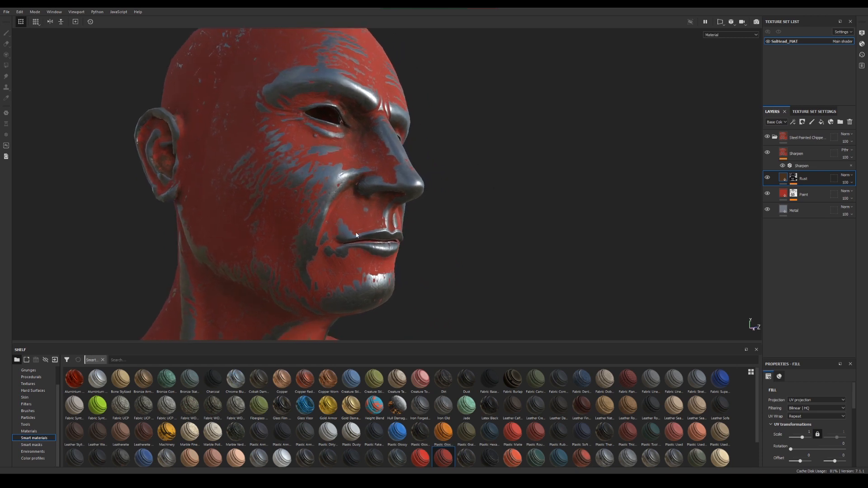
{"action": "left_click_drag", "start_coordinate": [416, 253], "coordinate": [417, 234], "text": "alt"}
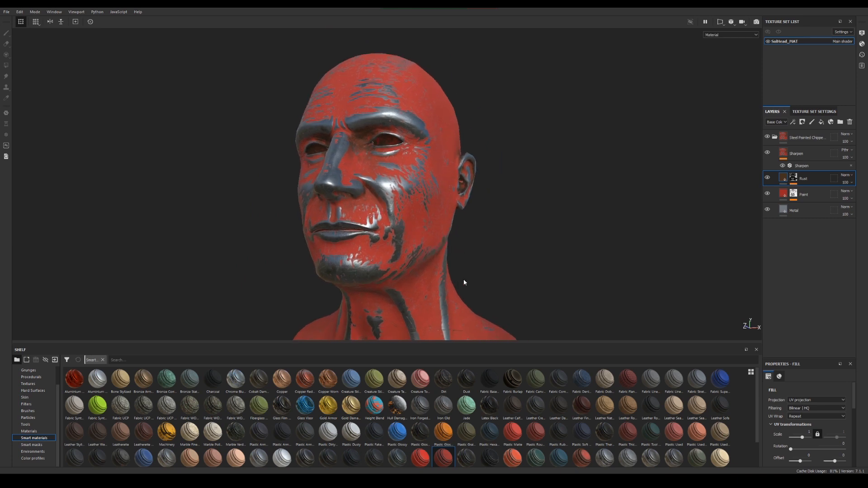
{"action": "left_click_drag", "start_coordinate": [464, 282], "coordinate": [500, 232], "text": "alt"}
{"action": "middle_click_drag", "start_coordinate": [500, 232], "coordinate": [389, 226], "text": "alt"}
{"action": "right_click_drag", "start_coordinate": [390, 227], "coordinate": [340, 223], "text": "alt"}
{"action": "mouse_move", "coordinate": [340, 223]}
{"action": "left_mouse_down", "text": "alt"}
{"action": "mouse_move", "coordinate": [571, 232]}
{"action": "mouse_move", "coordinate": [398, 262]}
{"action": "mouse_move", "coordinate": [327, 217]}
{"action": "left_mouse_up", "text": "alt"}
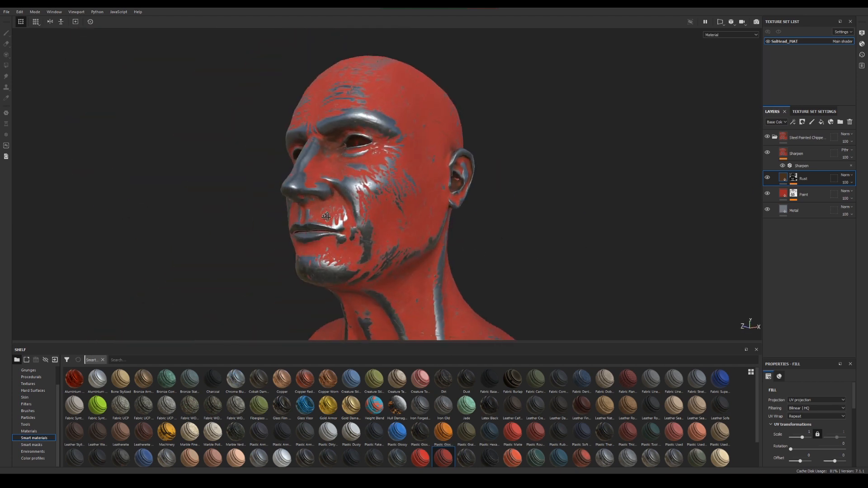
{"action": "middle_click_drag", "start_coordinate": [327, 217], "coordinate": [406, 173], "text": "alt"}
{"action": "right_click_drag", "start_coordinate": [407, 173], "coordinate": [709, 300], "text": "alt"}
{"action": "middle_click_drag", "start_coordinate": [499, 185], "coordinate": [504, 299], "text": "alt"}
{"action": "left_click_drag", "start_coordinate": [504, 298], "coordinate": [389, 188], "text": "alt"}
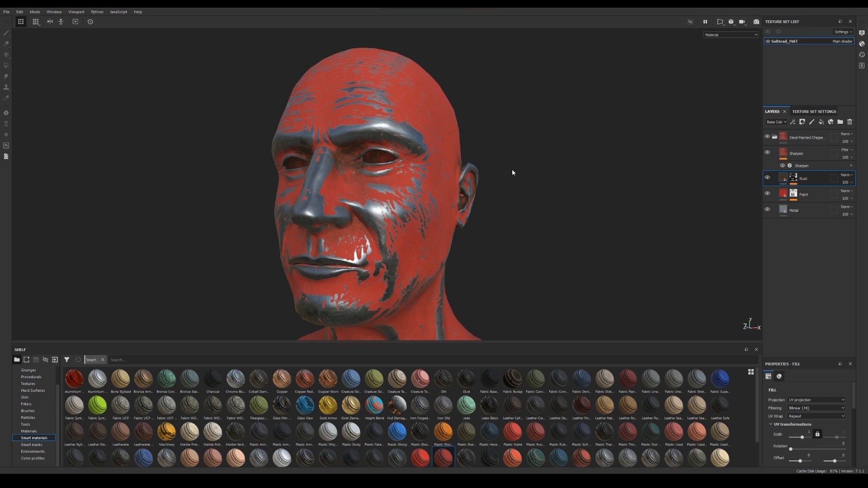
{"action": "left_click_drag", "start_coordinate": [419, 218], "coordinate": [459, 225], "text": "alt"}
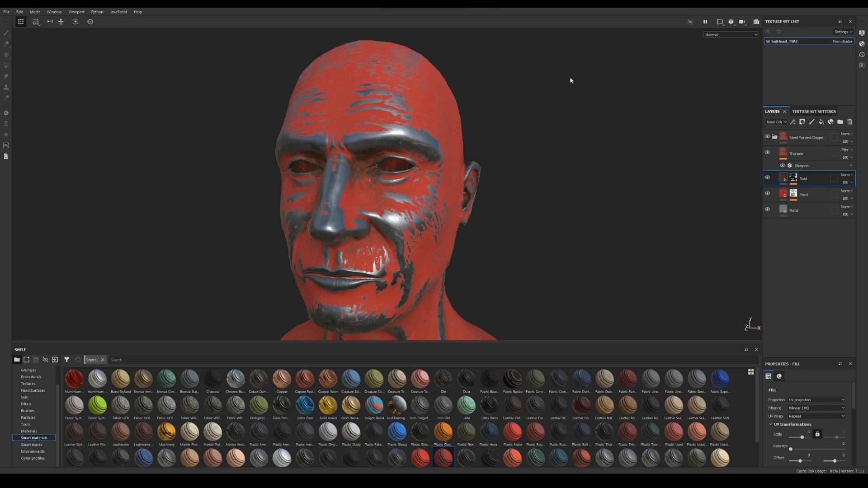
{"action": "left_click_drag", "start_coordinate": [538, 231], "coordinate": [483, 241], "text": "alt"}
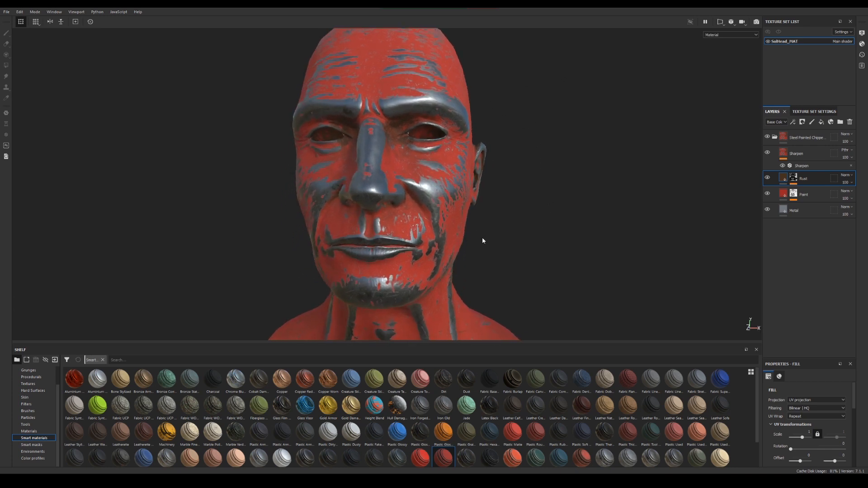
{"action": "left_click_drag", "start_coordinate": [390, 130], "coordinate": [316, 211], "text": "alt"}
{"action": "left_click_drag", "start_coordinate": [391, 221], "coordinate": [454, 229], "text": "alt"}
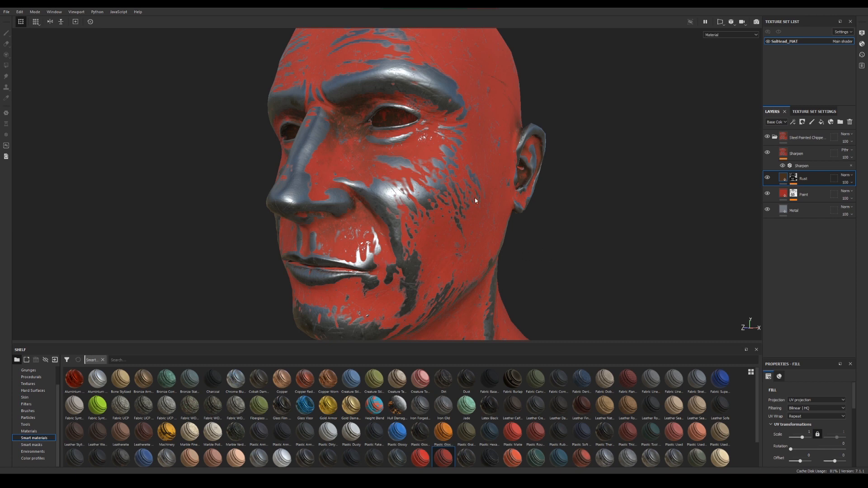
{"action": "left_click_drag", "start_coordinate": [476, 201], "coordinate": [512, 292], "text": "alt"}
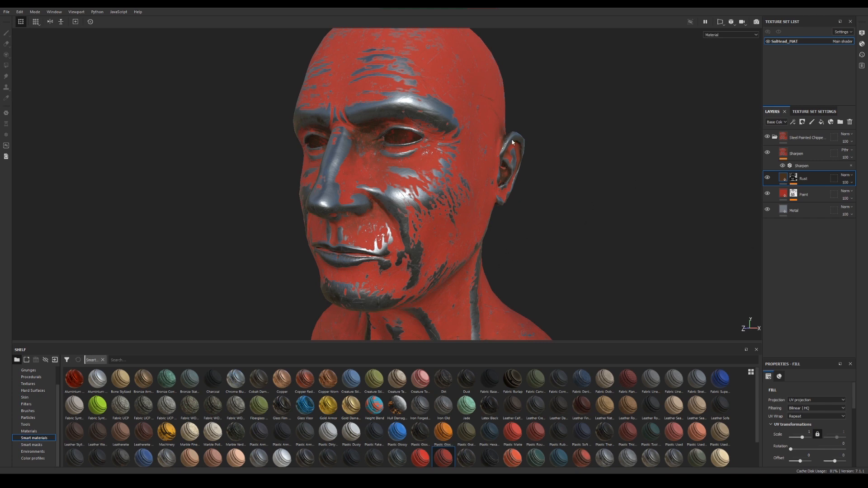
View the Rust mask and the Paint mask in turn as grayscale on the head
{"action": "key", "text": "c"}
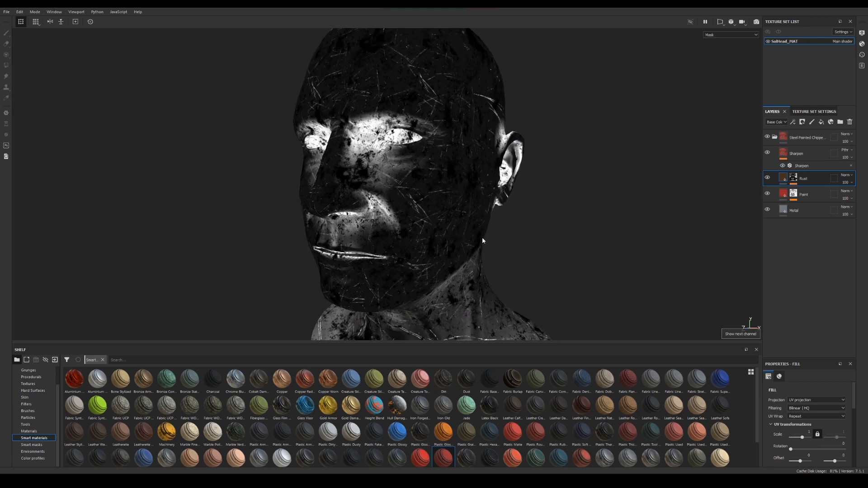
{"action": "mouse_move", "coordinate": [455, 242]}
{"action": "left_mouse_down", "text": "alt"}
{"action": "mouse_move", "coordinate": [449, 222]}
{"action": "mouse_move", "coordinate": [492, 217]}
{"action": "mouse_move", "coordinate": [496, 208]}
{"action": "mouse_move", "coordinate": [416, 201]}
{"action": "left_mouse_up", "text": "alt"}
{"action": "left_click", "coordinate": [803, 195]}
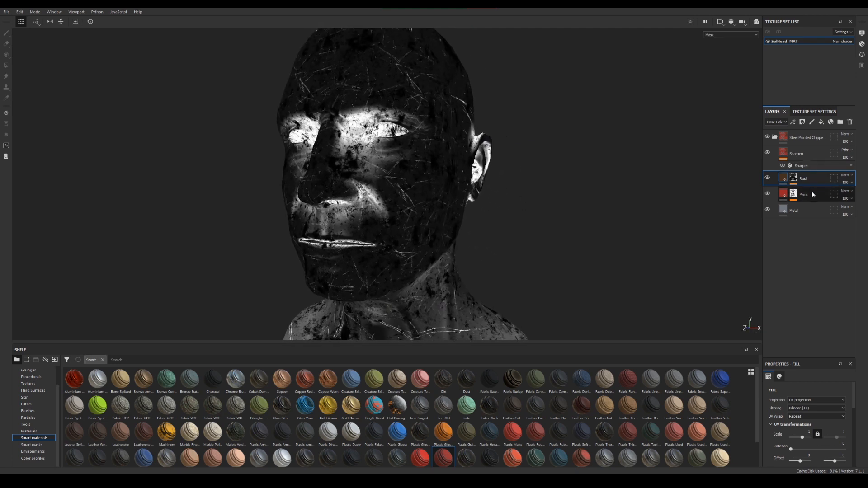
{"action": "left_click", "coordinate": [793, 193]}
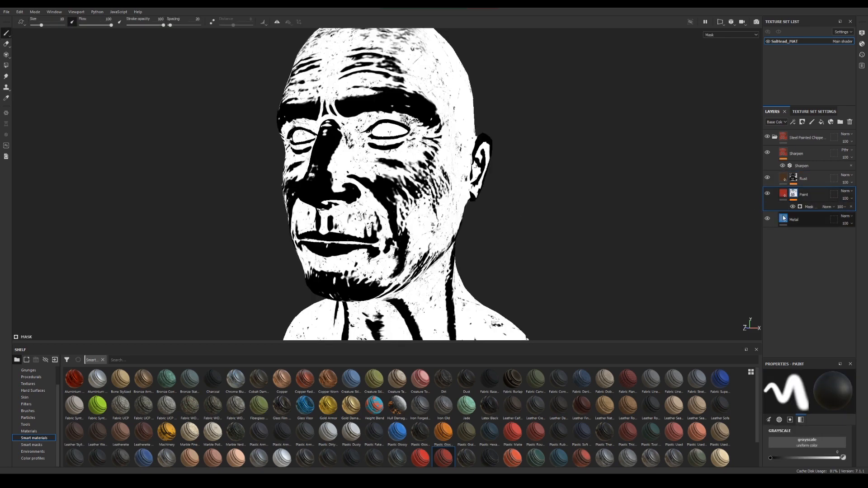
View the Rust mask on the head, switch to the Base Color channel, and show the 3D and UV views side by side
{"action": "left_click", "coordinate": [794, 180]}
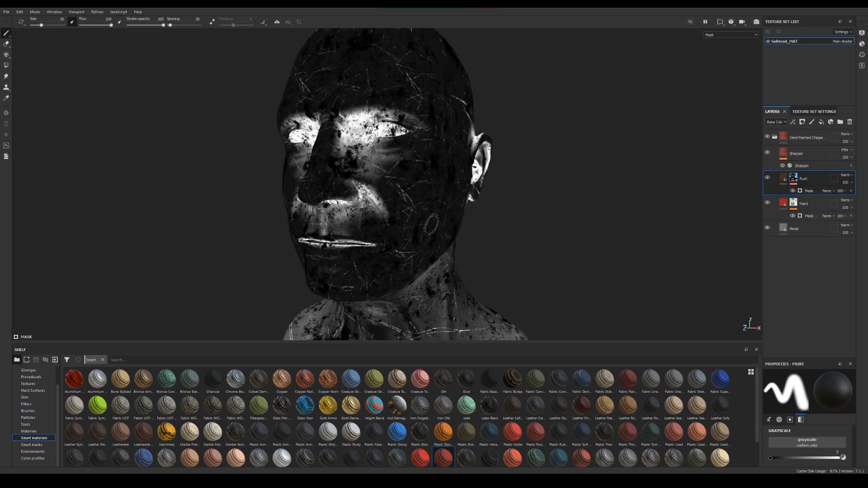
{"action": "key", "text": "c"}
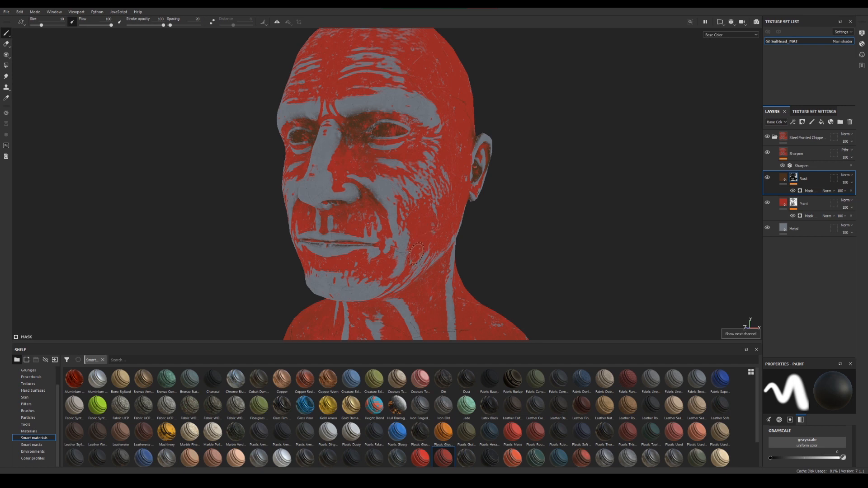
{"action": "left_click_drag", "start_coordinate": [441, 203], "coordinate": [370, 198], "text": "alt"}
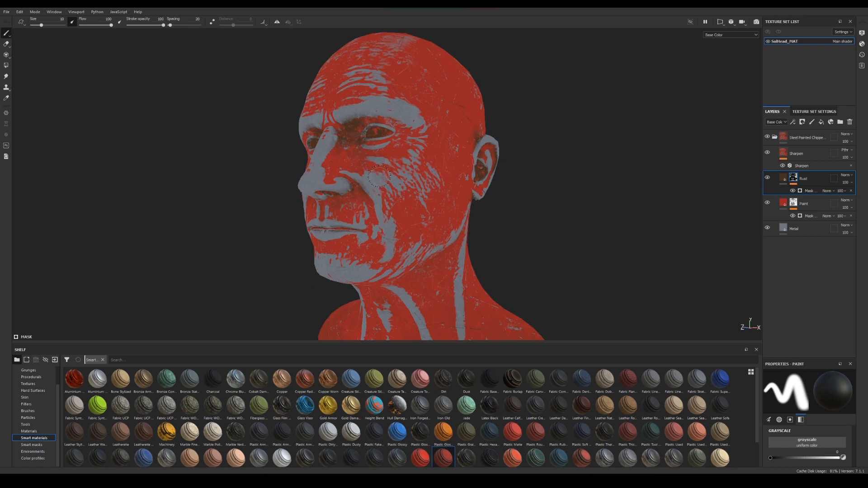
{"action": "key", "text": "F1"}
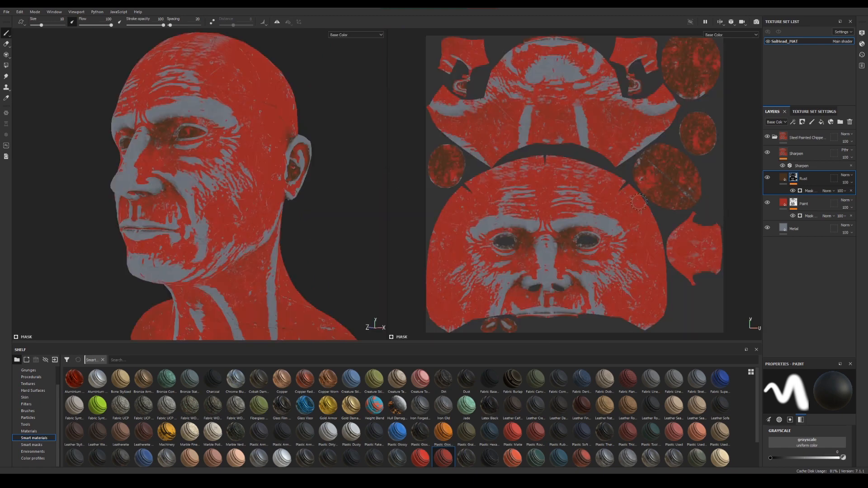
Step through the Metallic, Roughness, Normal, Height and Normal + Height + Mesh channels on the head and its UV layout
{"action": "key", "text": "c"}
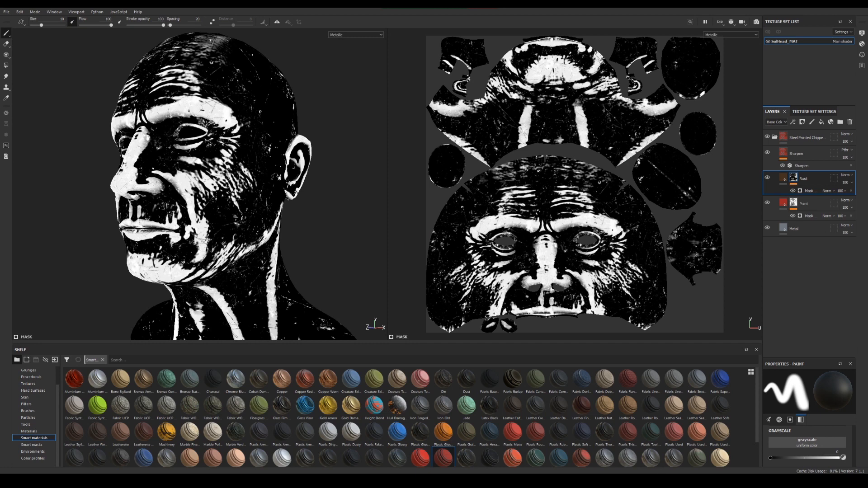
{"action": "key", "text": "c"}
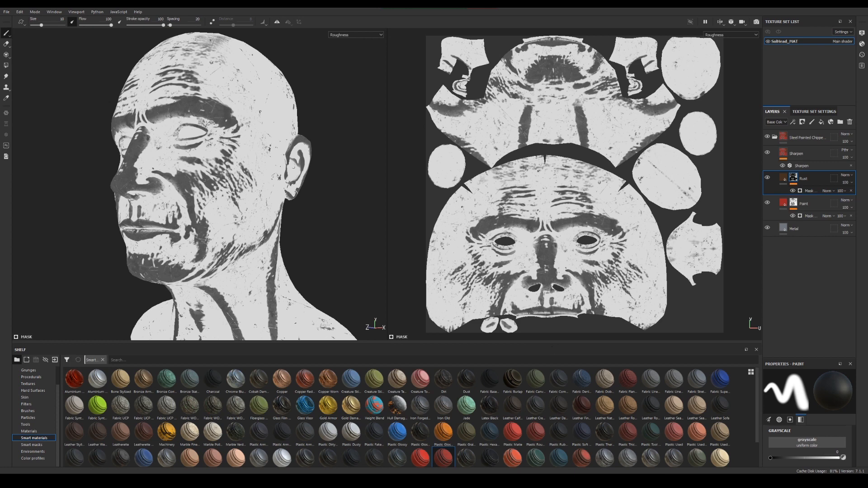
{"action": "key", "text": "c"}
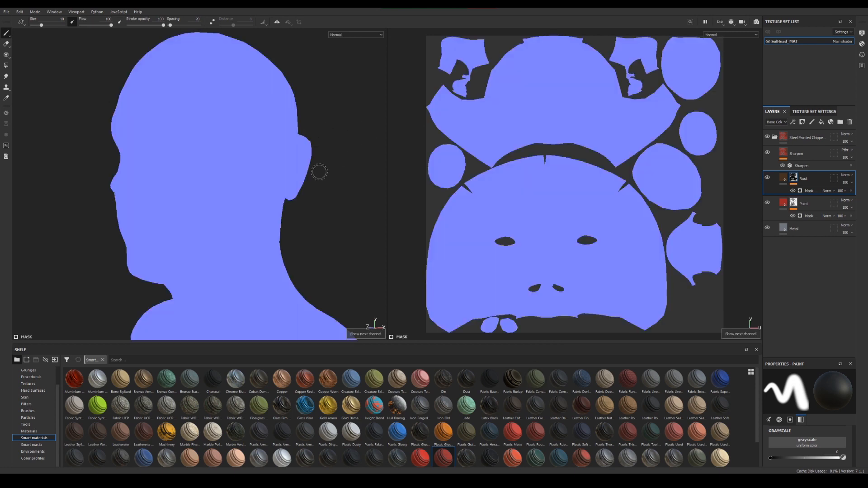
{"action": "key", "text": "c"}
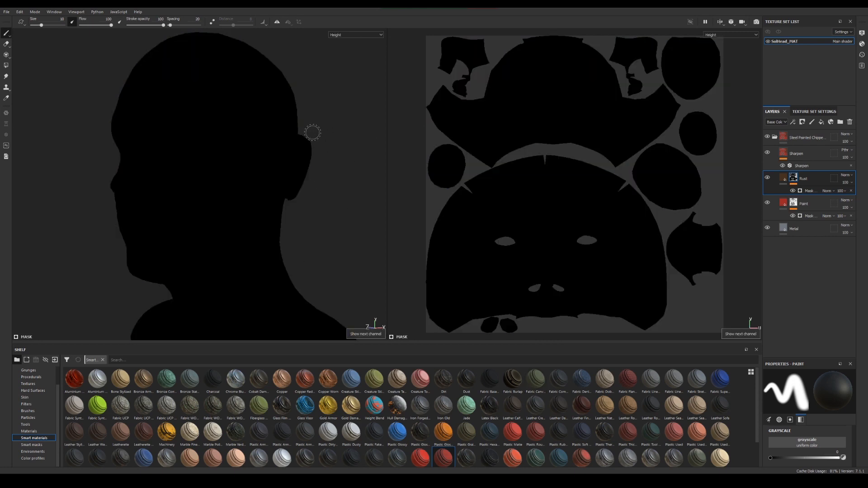
{"action": "key", "text": "c"}
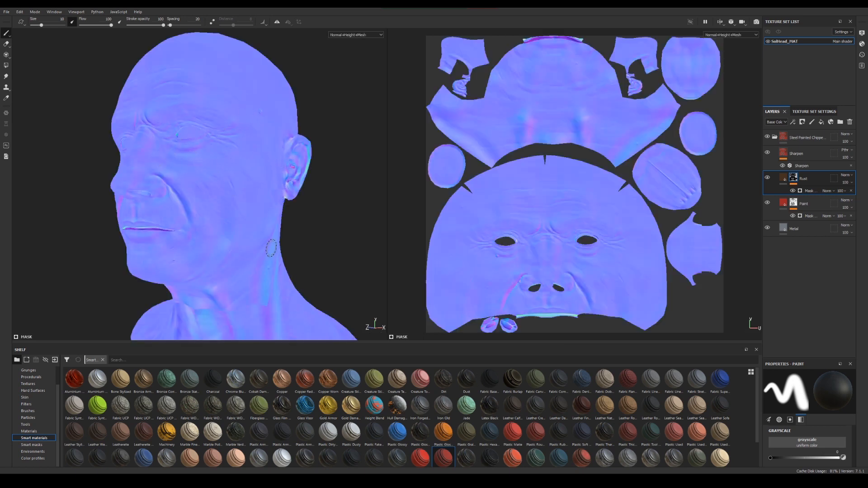
Examine the combined normal, height and mesh detail on the face up close and from the side
{"action": "mouse_move", "coordinate": [290, 273]}
{"action": "left_mouse_down", "text": "alt"}
{"action": "mouse_move", "coordinate": [300, 252]}
{"action": "mouse_move", "coordinate": [287, 221]}
{"action": "mouse_move", "coordinate": [216, 220]}
{"action": "left_mouse_up", "text": "alt"}
{"action": "right_click_drag", "start_coordinate": [215, 219], "coordinate": [357, 258], "text": "alt"}
{"action": "middle_click_drag", "start_coordinate": [312, 247], "coordinate": [267, 240], "text": "alt"}
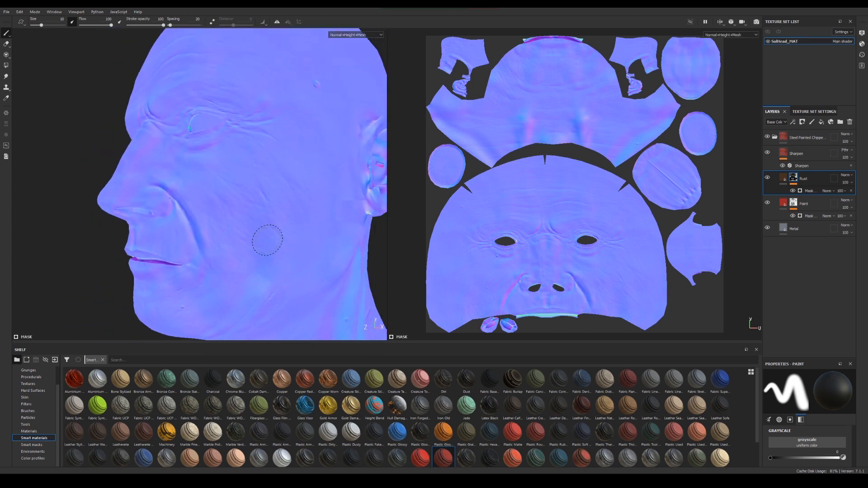
{"action": "left_click_drag", "start_coordinate": [267, 240], "coordinate": [379, 297], "text": "alt"}
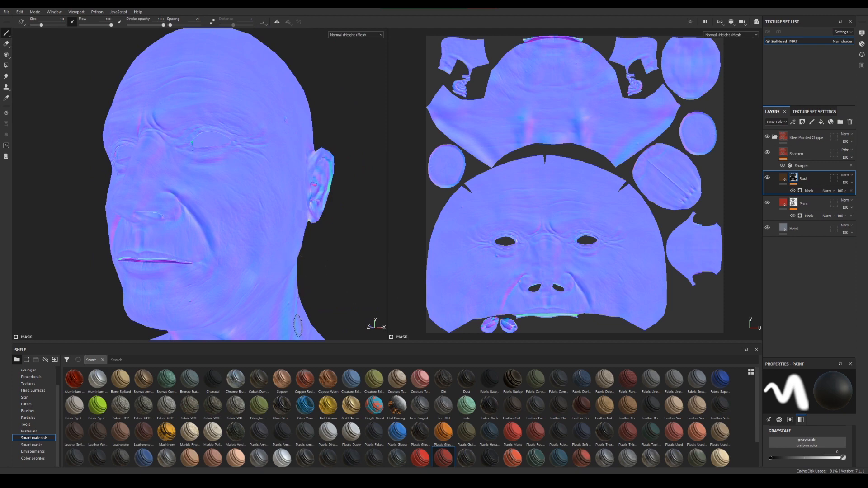
View the Rust mask in both views, return to the full material, and examine the chipped paint on the face
{"action": "key", "text": "c"}
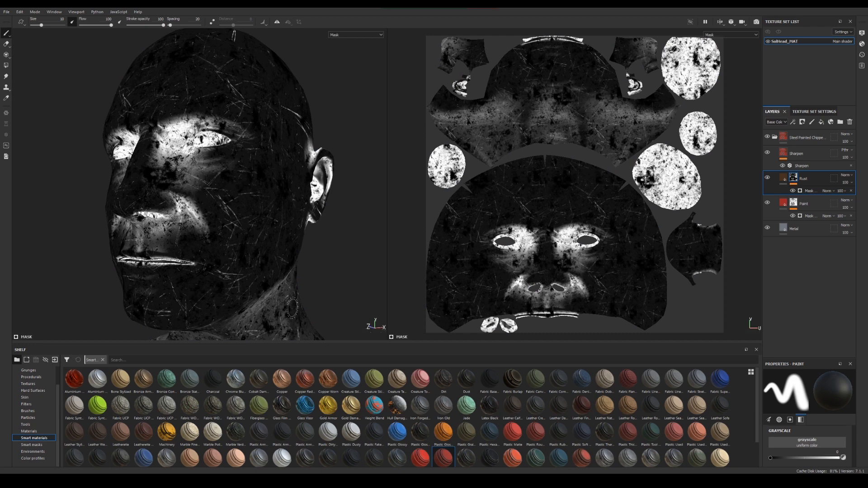
{"action": "key", "text": "m"}
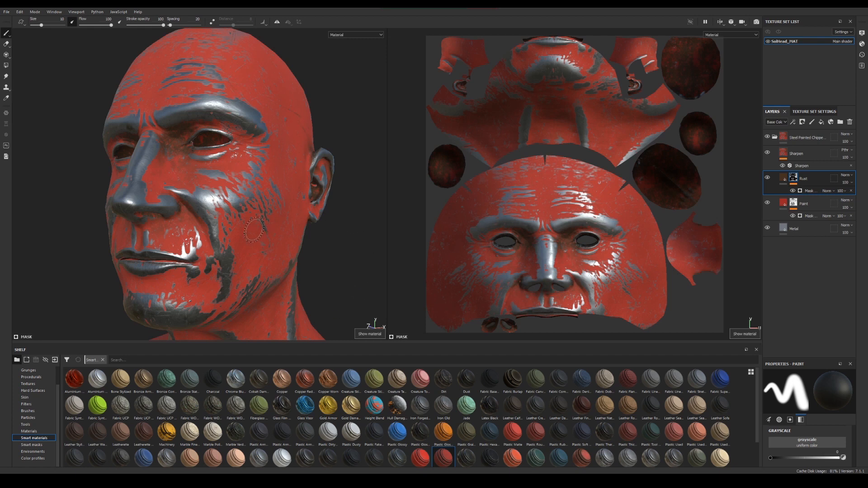
{"action": "right_click_drag", "start_coordinate": [251, 229], "coordinate": [293, 231], "text": "shift"}
{"action": "left_click_drag", "start_coordinate": [189, 167], "coordinate": [201, 161], "text": "alt"}
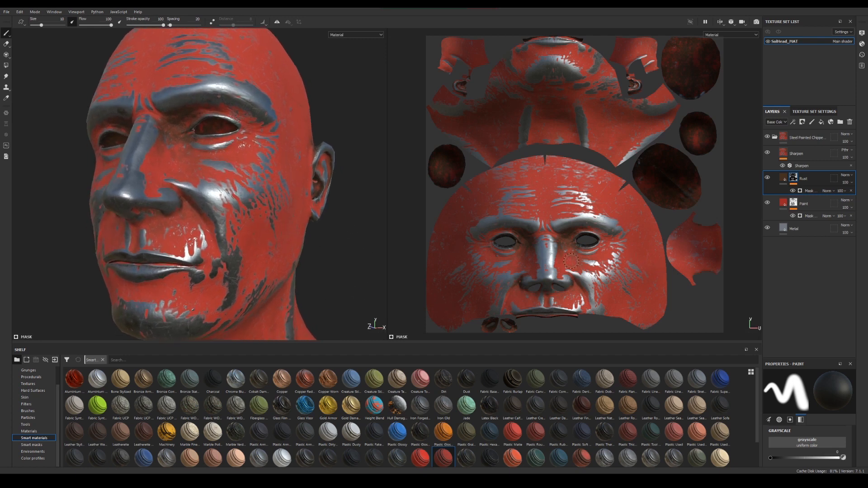
Collapse and hide the steel painted smart material group, and add a new fill layer
{"action": "left_click", "coordinate": [776, 138]}
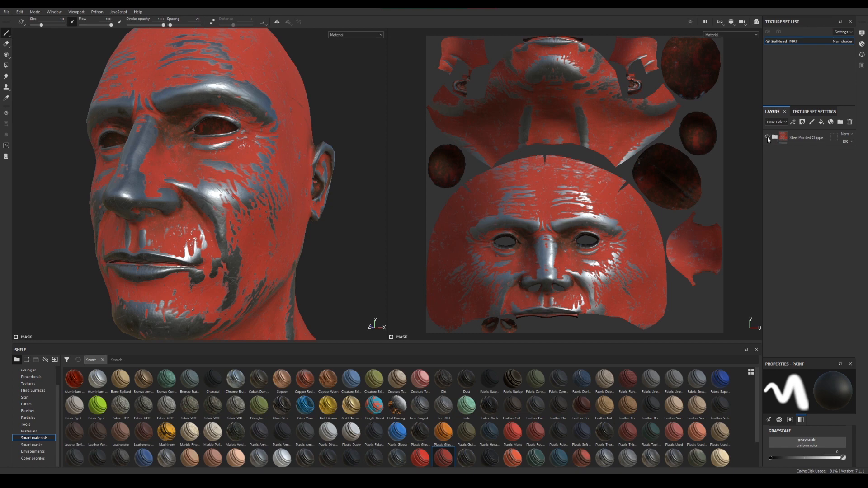
{"action": "left_click", "coordinate": [768, 137]}
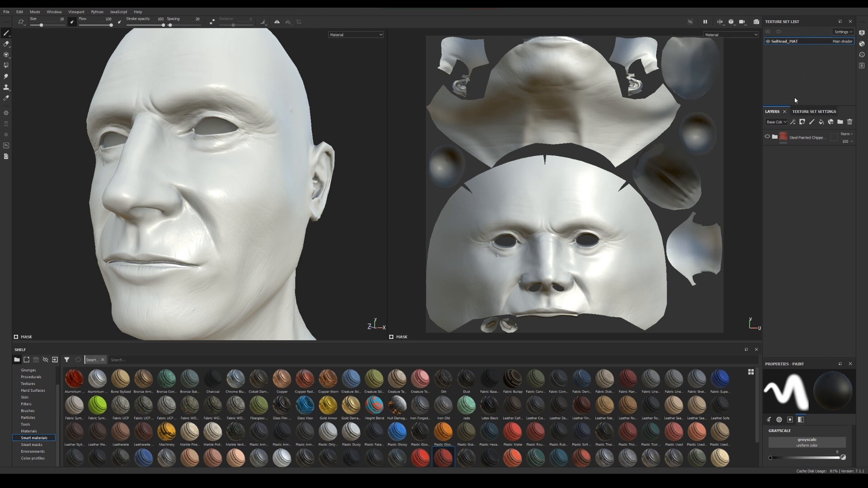
{"action": "left_click", "coordinate": [822, 124]}
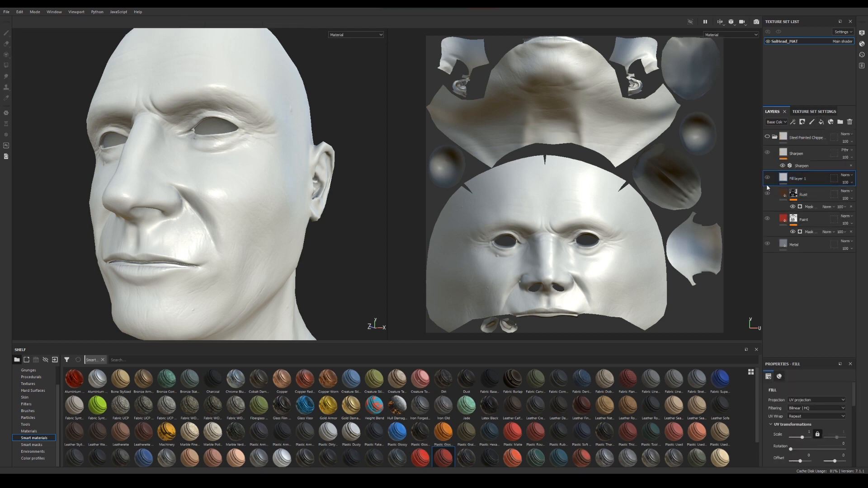
{"action": "double_click", "coordinate": [792, 180]}
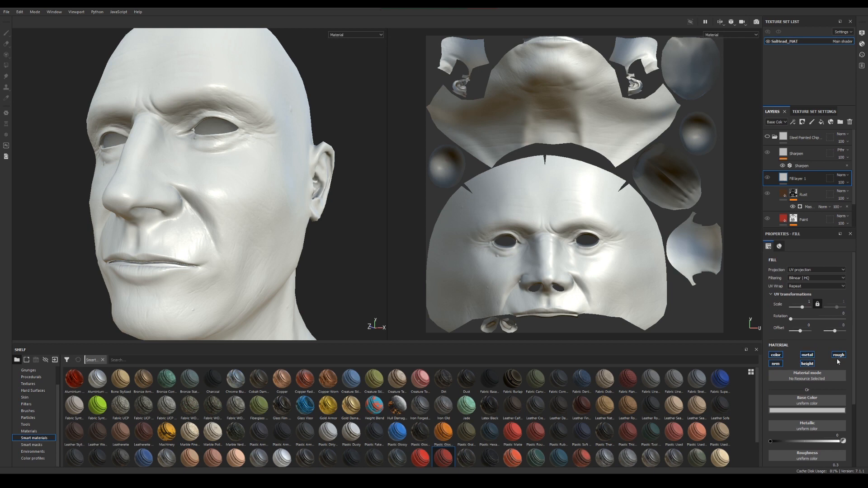
Set the new fill layer's base color to a medium teal blue
{"action": "left_click", "coordinate": [808, 410]}
{"action": "left_click", "coordinate": [814, 364]}
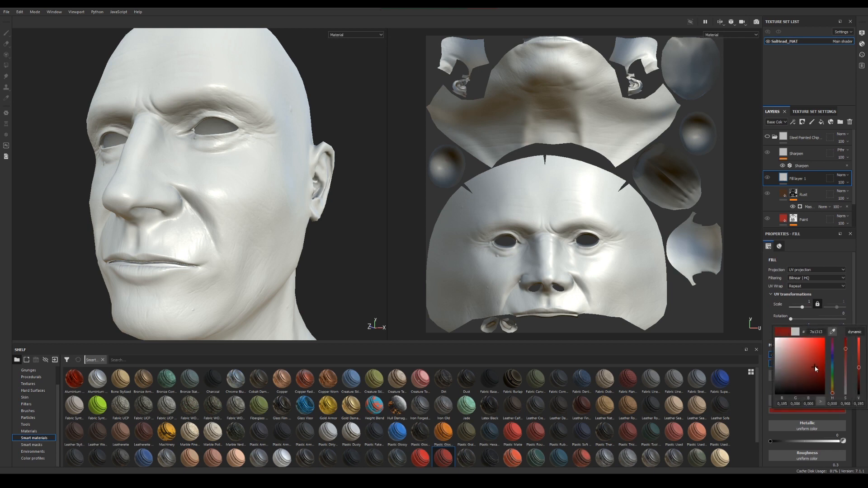
{"action": "left_click", "coordinate": [834, 373]}
{"action": "left_click_drag", "start_coordinate": [834, 371], "coordinate": [834, 365]}
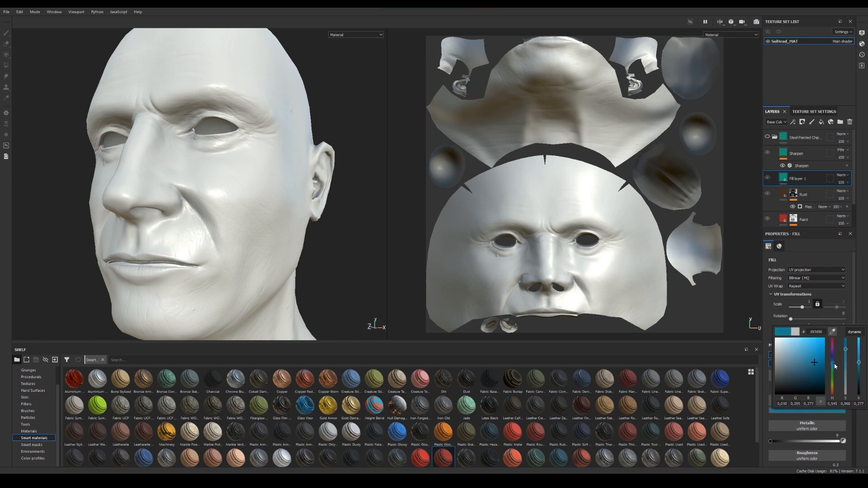
Move the fill layer out above the steel painted smart material group, and delete that group
{"action": "left_click_drag", "start_coordinate": [799, 182], "coordinate": [804, 136]}
{"action": "left_click", "coordinate": [798, 156]}
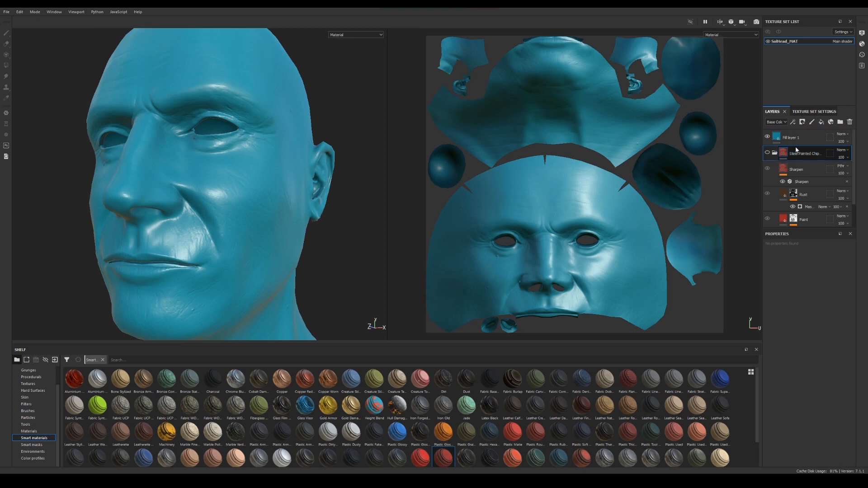
{"action": "key", "text": "Delete"}
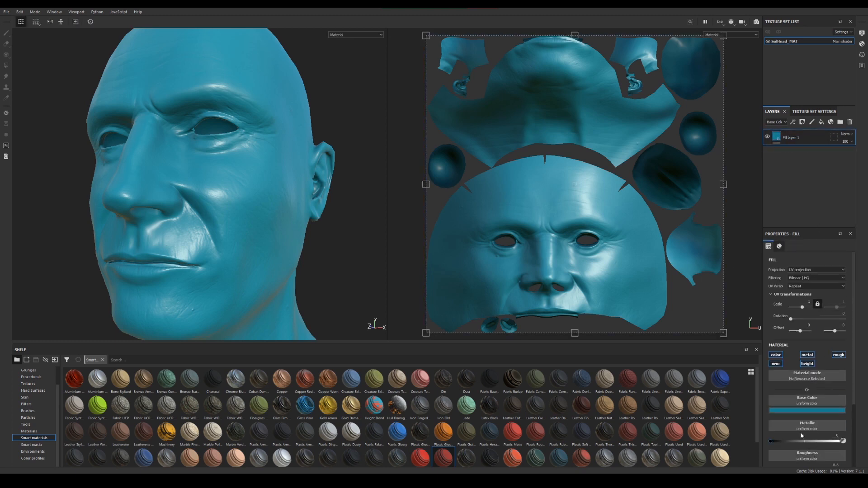
Adjust the blue fill layer's surface values, ending with Metallic at 0.6667 and Roughness at about 0.21
{"action": "left_click_drag", "start_coordinate": [772, 441], "coordinate": [796, 431]}
{"action": "scroll", "coordinate": [830, 446], "scroll_direction": "down", "scroll_amount": 1}
{"action": "scroll", "coordinate": [803, 419], "scroll_direction": "down", "scroll_amount": 1}
{"action": "scroll", "coordinate": [804, 418], "scroll_direction": "down", "scroll_amount": 1}
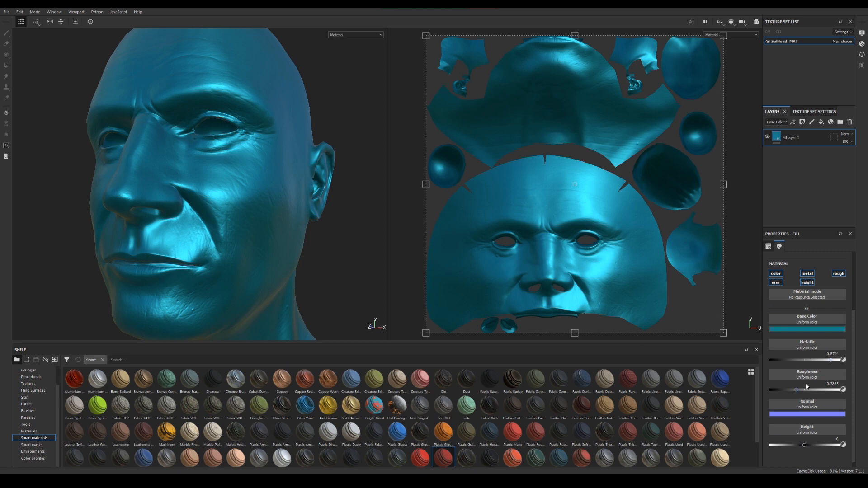
{"action": "scroll", "coordinate": [806, 387], "scroll_direction": "up", "scroll_amount": 1}
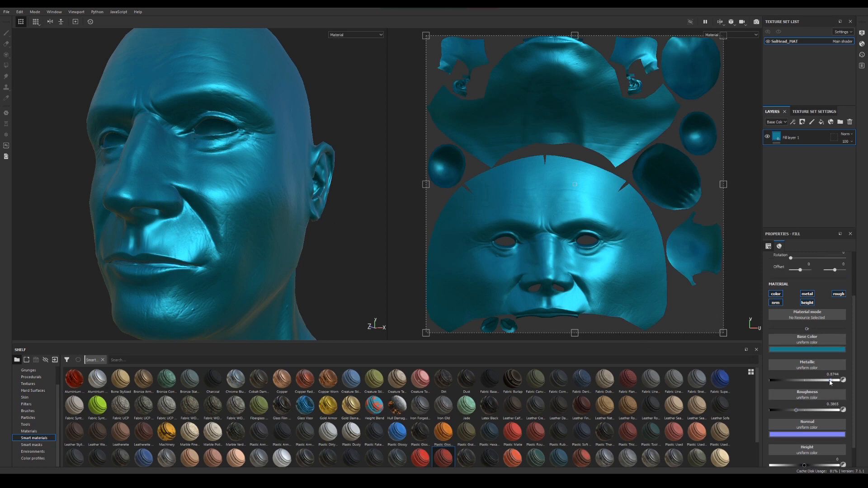
{"action": "left_click_drag", "start_coordinate": [830, 382], "coordinate": [822, 380]}
{"action": "left_click", "coordinate": [796, 409]}
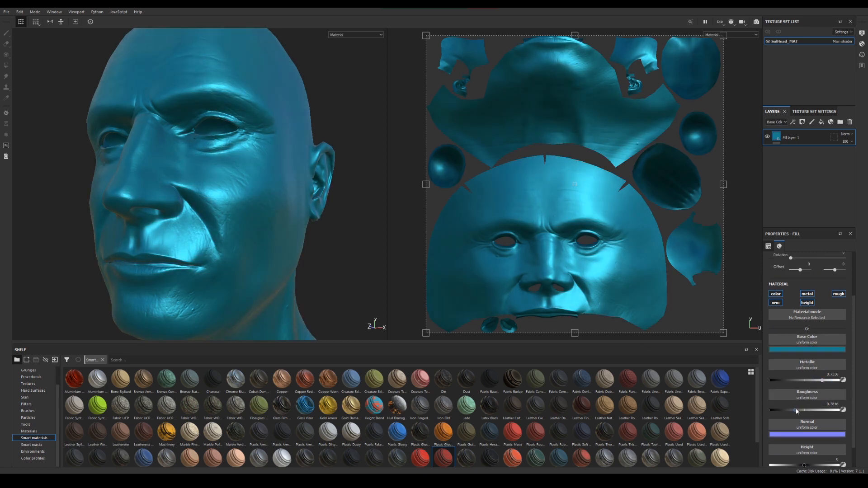
{"action": "left_click_drag", "start_coordinate": [823, 381], "coordinate": [835, 380]}
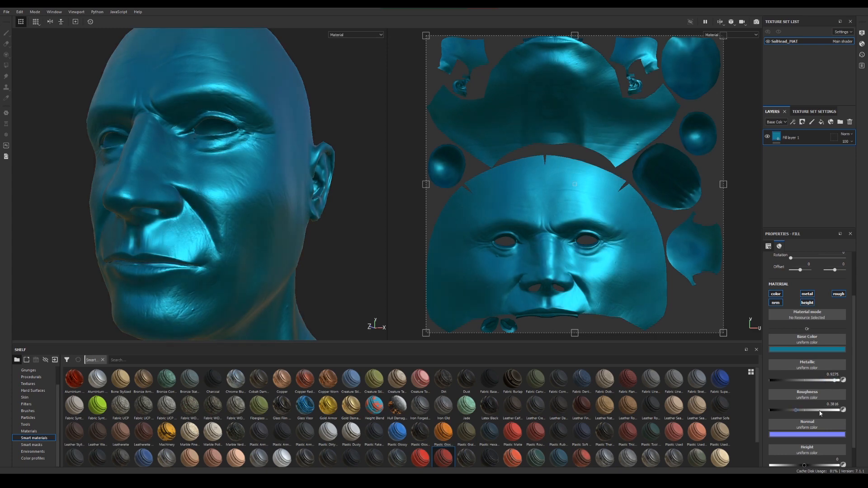
{"action": "mouse_move", "coordinate": [797, 410]}
{"action": "left_mouse_down"}
{"action": "mouse_move", "coordinate": [828, 410]}
{"action": "mouse_move", "coordinate": [786, 412]}
{"action": "left_mouse_up"}
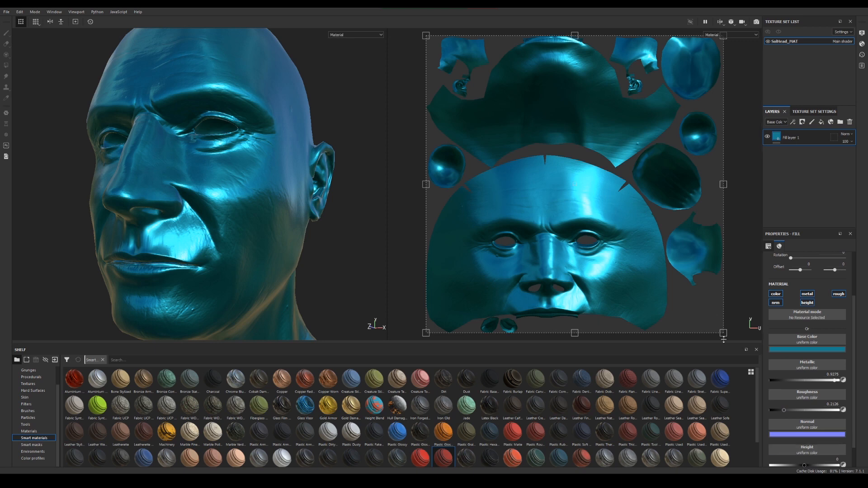
{"action": "left_click_drag", "start_coordinate": [836, 381], "coordinate": [820, 380]}
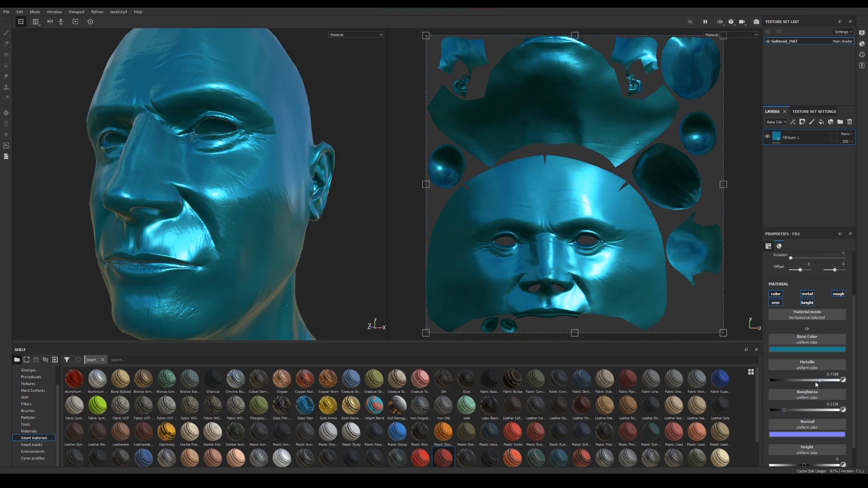
{"action": "left_click_drag", "start_coordinate": [819, 382], "coordinate": [816, 382]}
Raise the blue fill layer's Height value above zero
{"action": "scroll", "coordinate": [808, 410], "scroll_direction": "down", "scroll_amount": 1}
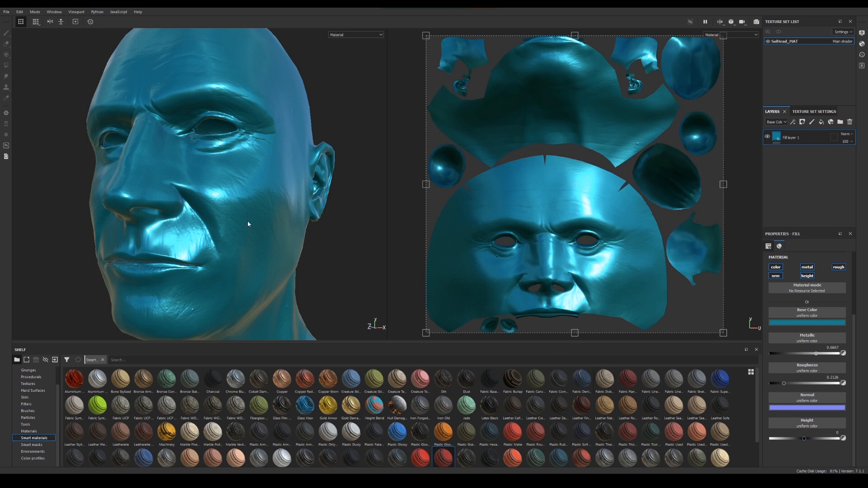
{"action": "left_click_drag", "start_coordinate": [213, 208], "coordinate": [206, 208], "text": "alt"}
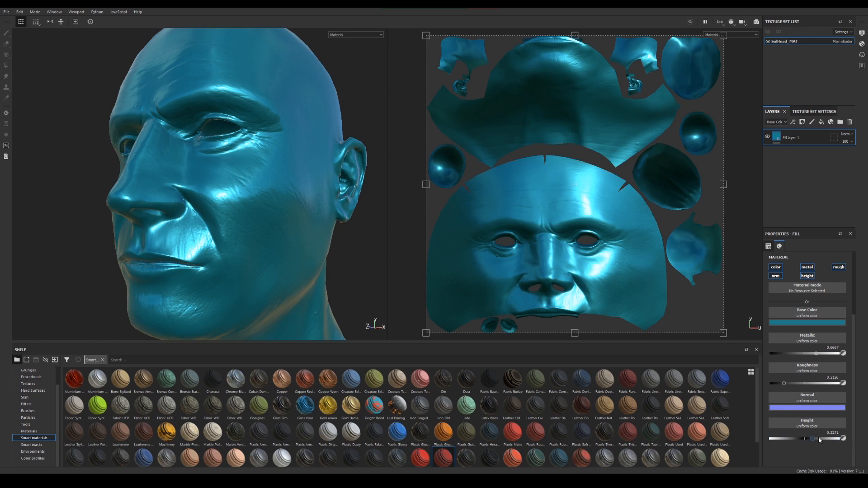
{"action": "left_click_drag", "start_coordinate": [813, 439], "coordinate": [831, 438]}
Add a black mask to the fill layer and apply the Sand Dust smart mask to it
{"action": "right_click", "coordinate": [793, 140]}
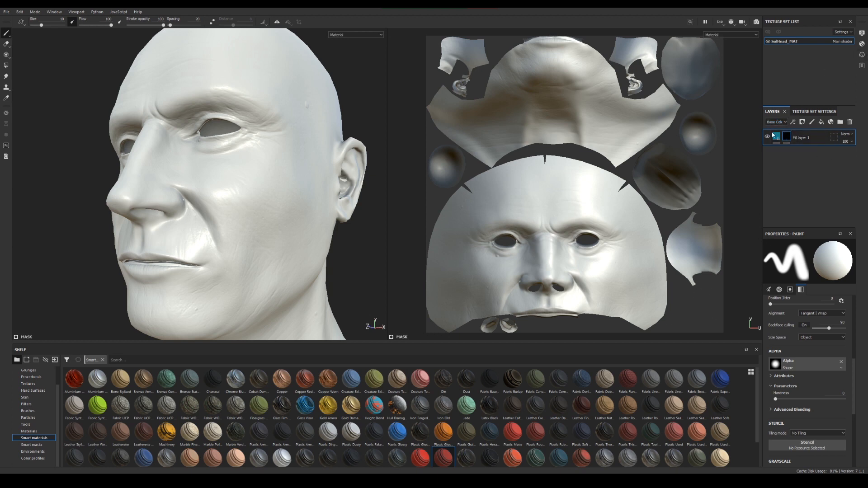
{"action": "left_click", "coordinate": [31, 445]}
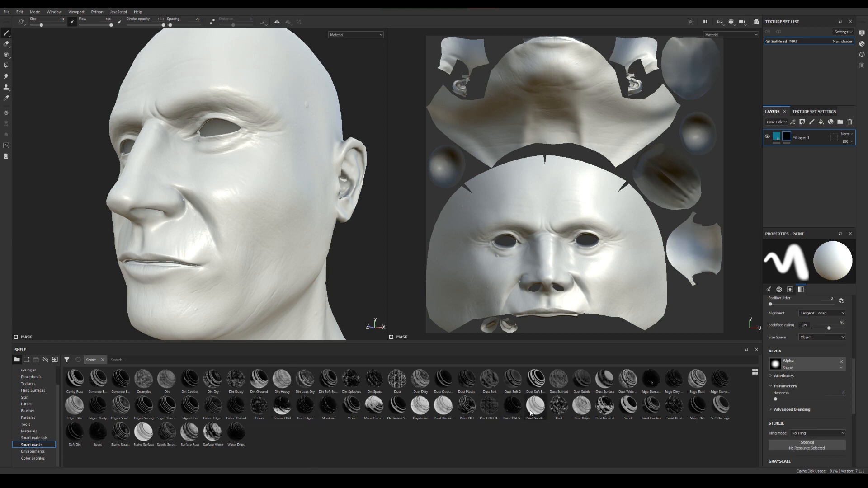
{"action": "mouse_move", "coordinate": [445, 387]}
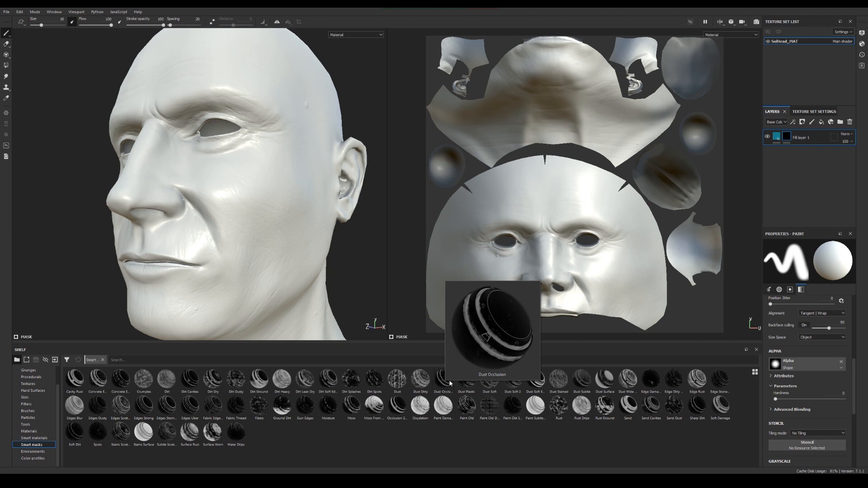
{"action": "mouse_move", "coordinate": [655, 401]}
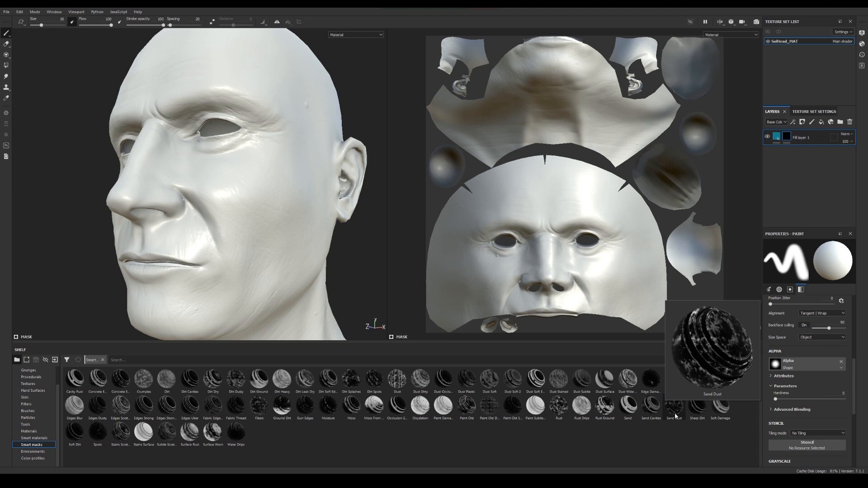
{"action": "left_click_drag", "start_coordinate": [675, 415], "coordinate": [784, 138]}
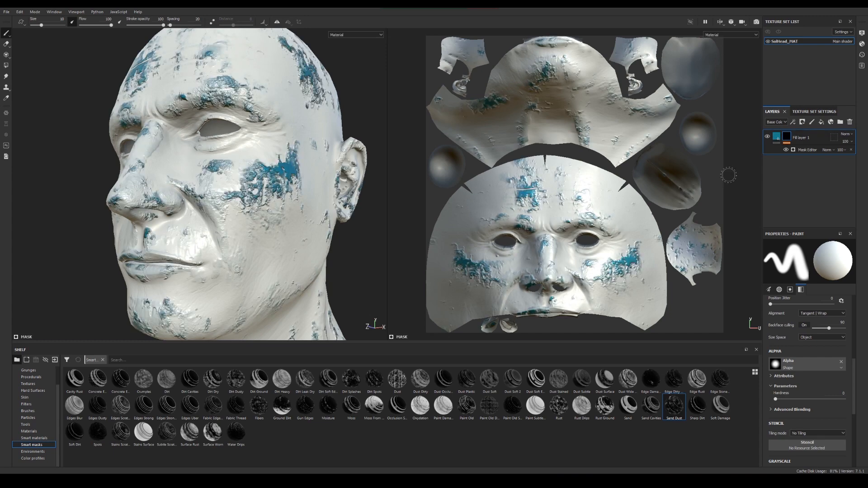
Examine how the Sand Dust mask distributes the blue fill over the head from the front and the side
{"action": "left_click_drag", "start_coordinate": [104, 206], "coordinate": [198, 271], "text": "alt"}
{"action": "middle_click_drag", "start_coordinate": [198, 271], "coordinate": [238, 289], "text": "alt"}
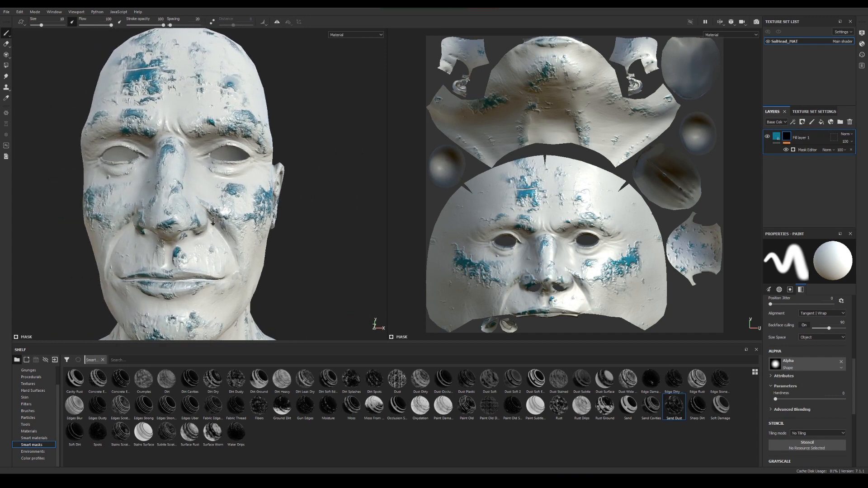
{"action": "right_click_drag", "start_coordinate": [237, 289], "coordinate": [280, 279], "text": "alt"}
{"action": "left_click_drag", "start_coordinate": [280, 278], "coordinate": [181, 266], "text": "alt"}
{"action": "right_click_drag", "start_coordinate": [289, 253], "coordinate": [248, 240], "text": "alt"}
{"action": "middle_click_drag", "start_coordinate": [248, 240], "coordinate": [242, 223], "text": "alt"}
{"action": "right_click_drag", "start_coordinate": [225, 228], "coordinate": [242, 226], "text": "alt"}
{"action": "middle_click_drag", "start_coordinate": [242, 226], "coordinate": [230, 245], "text": "alt"}
{"action": "left_click_drag", "start_coordinate": [230, 245], "coordinate": [208, 245], "text": "alt"}
{"action": "right_click_drag", "start_coordinate": [209, 245], "coordinate": [228, 247], "text": "alt"}
Adjust the blue fill layer's Height value to about 0.53
{"action": "scroll", "coordinate": [802, 416], "scroll_direction": "down", "scroll_amount": 5}
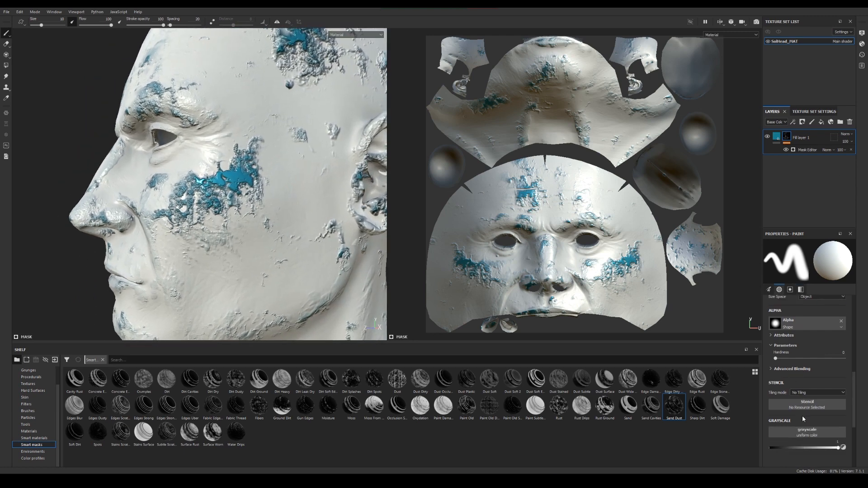
{"action": "left_click", "coordinate": [775, 137]}
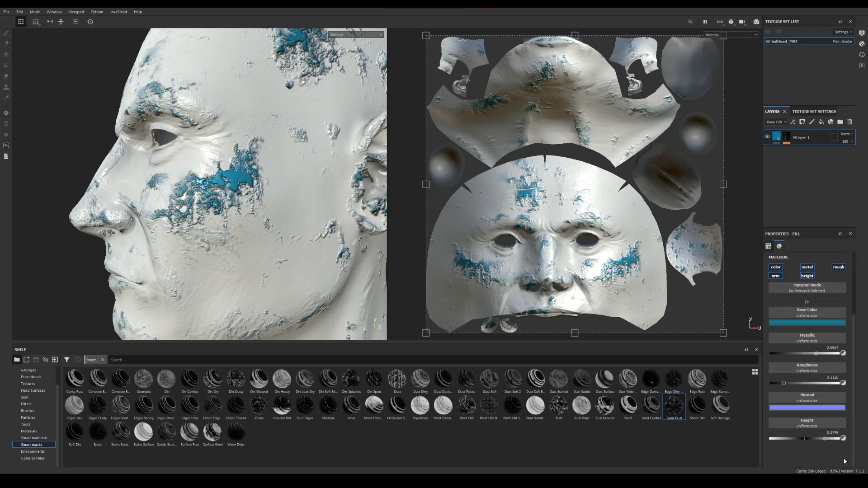
{"action": "left_click_drag", "start_coordinate": [805, 441], "coordinate": [826, 461]}
{"action": "left_click_drag", "start_coordinate": [232, 296], "coordinate": [380, 253], "text": "alt"}
{"action": "mouse_move", "coordinate": [281, 264]}
{"action": "left_mouse_down", "text": "alt"}
{"action": "mouse_move", "coordinate": [274, 259]}
{"action": "mouse_move", "coordinate": [280, 254]}
{"action": "left_mouse_up", "text": "alt"}
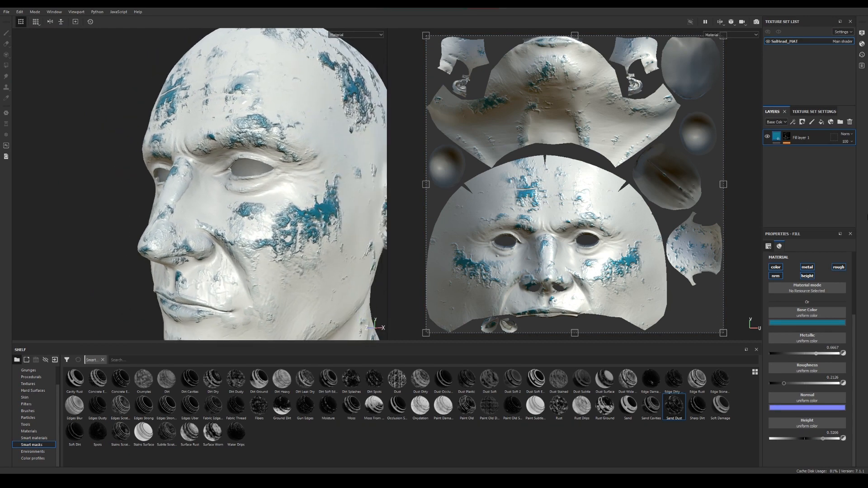
Add a Paint effect to the fill layer's mask and try a brush stroke on the side of the face
{"action": "right_click", "coordinate": [790, 139]}
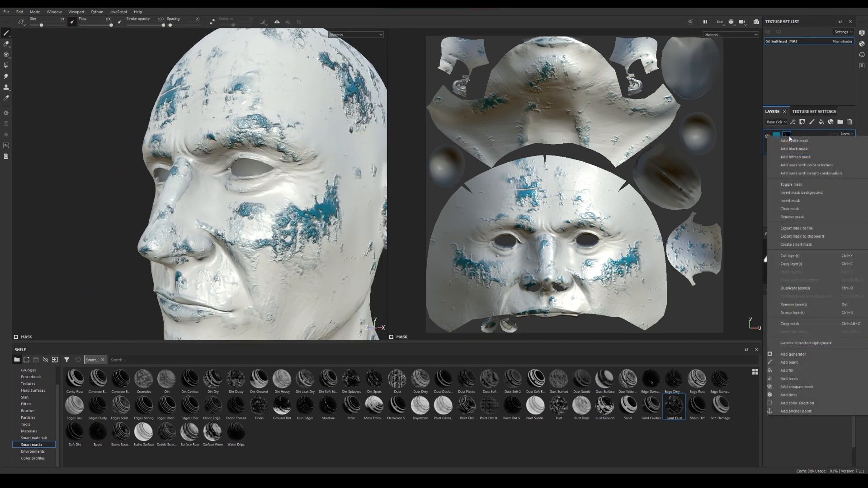
{"action": "left_click", "coordinate": [799, 362]}
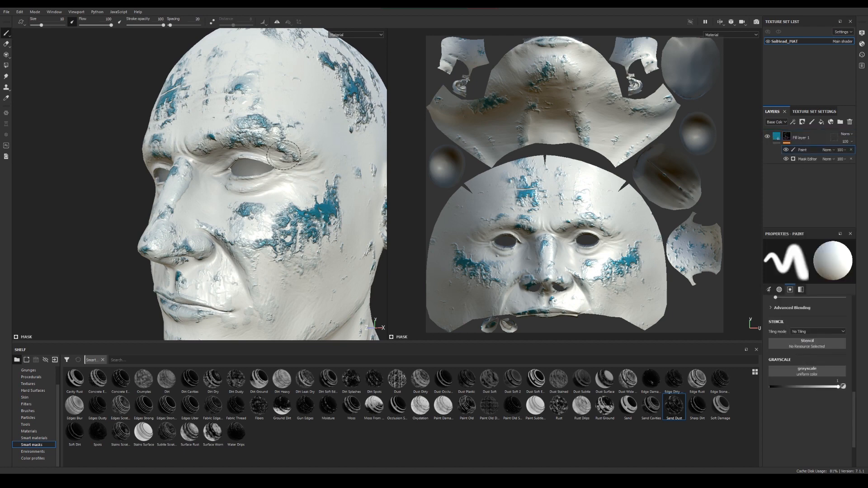
{"action": "mouse_move", "coordinate": [290, 168]}
{"action": "left_mouse_down", "text": "alt"}
{"action": "mouse_move", "coordinate": [346, 211]}
{"action": "mouse_move", "coordinate": [249, 207]}
{"action": "left_mouse_up", "text": "alt"}
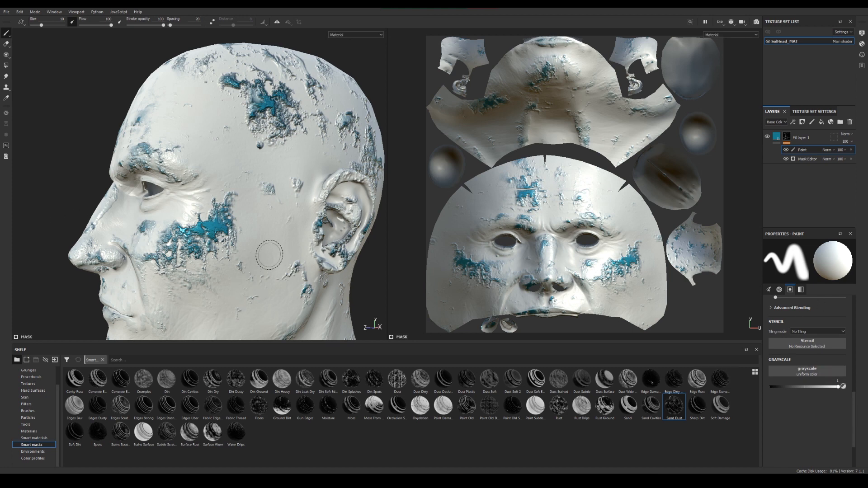
{"action": "mouse_move", "coordinate": [267, 233]}
{"action": "left_mouse_down"}
{"action": "mouse_move", "coordinate": [254, 278]}
{"action": "mouse_move", "coordinate": [208, 300]}
{"action": "left_mouse_up"}
{"action": "key", "text": "ctrl+z"}
Select a cross-hatched Hatching brush and paint hatching into the mask over the cheek and temple on the head's left side
{"action": "left_click", "coordinate": [28, 411]}
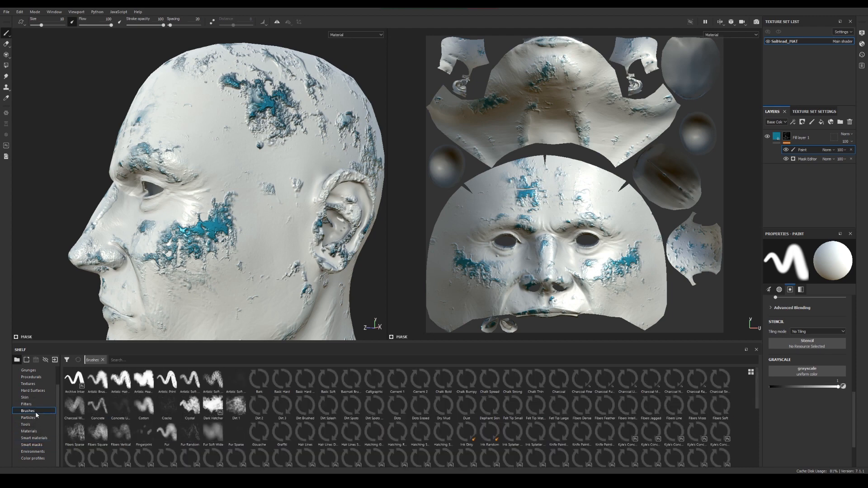
{"action": "left_click", "coordinate": [398, 435]}
{"action": "mouse_move", "coordinate": [276, 194]}
{"action": "left_mouse_down"}
{"action": "mouse_move", "coordinate": [255, 265]}
{"action": "mouse_move", "coordinate": [198, 284]}
{"action": "mouse_move", "coordinate": [271, 290]}
{"action": "mouse_move", "coordinate": [217, 149]}
{"action": "mouse_move", "coordinate": [308, 154]}
{"action": "left_mouse_up"}
{"action": "left_click_drag", "start_coordinate": [219, 183], "coordinate": [272, 192], "text": "alt"}
Paint cross-hatching into the mask between the ear and the eye on the head's opposite side
{"action": "right_click_drag", "start_coordinate": [271, 192], "coordinate": [174, 203], "text": "alt"}
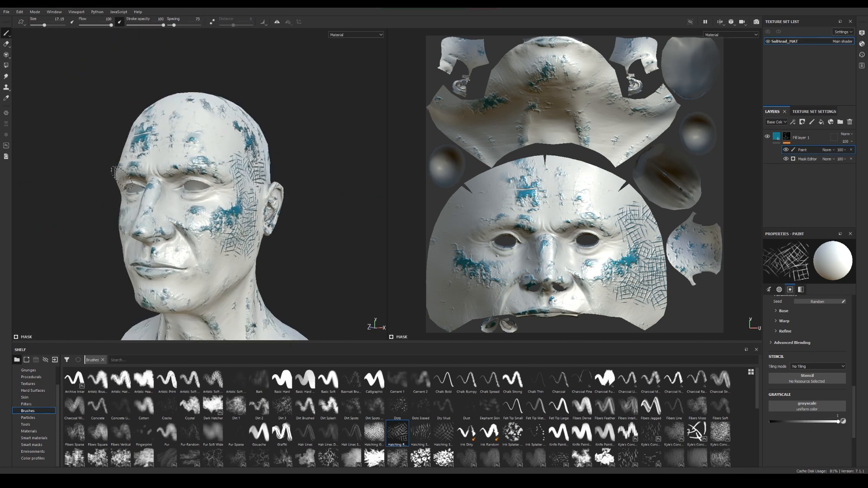
{"action": "left_click_drag", "start_coordinate": [174, 203], "coordinate": [296, 219], "text": "alt"}
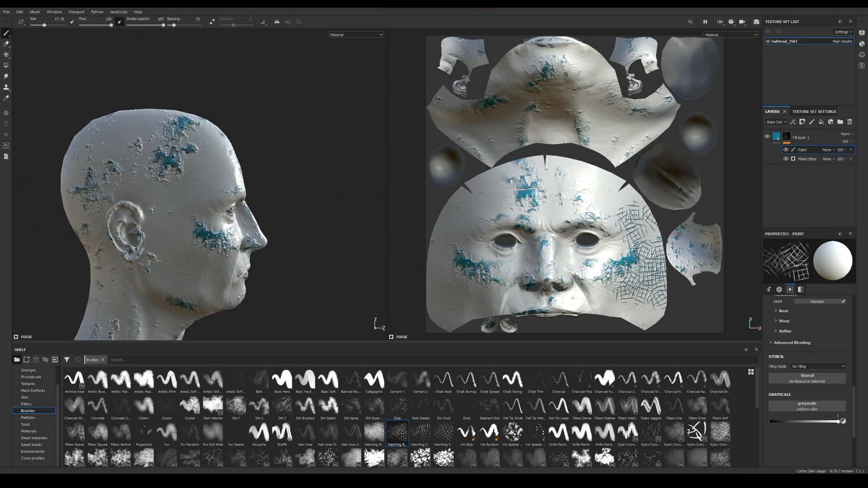
{"action": "right_click_drag", "start_coordinate": [296, 220], "coordinate": [339, 254], "text": "alt"}
{"action": "mouse_move", "coordinate": [181, 163]}
{"action": "left_mouse_down"}
{"action": "mouse_move", "coordinate": [197, 178]}
{"action": "mouse_move", "coordinate": [226, 153]}
{"action": "mouse_move", "coordinate": [158, 199]}
{"action": "mouse_move", "coordinate": [177, 226]}
{"action": "left_mouse_up"}
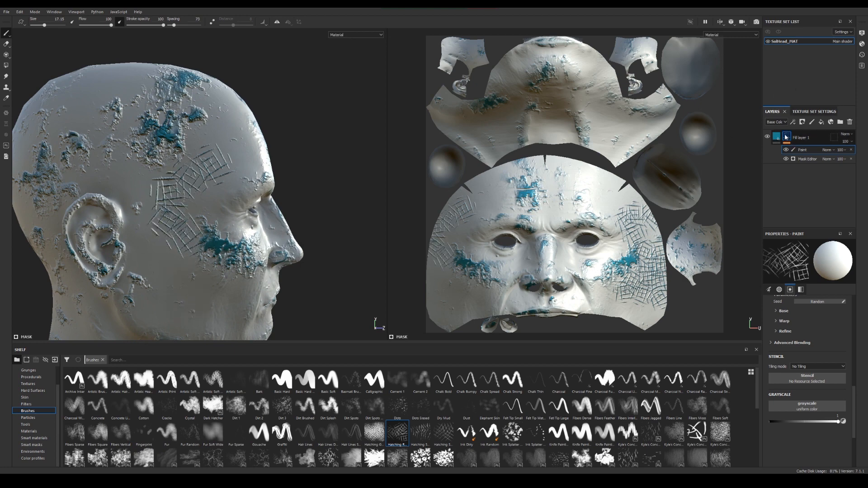
Disable the fill layer's mask to compare the fully covered head, and re-enable it
{"action": "left_click", "coordinate": [786, 137], "text": "shift"}
{"action": "left_click_drag", "start_coordinate": [170, 329], "coordinate": [252, 237], "text": "alt"}
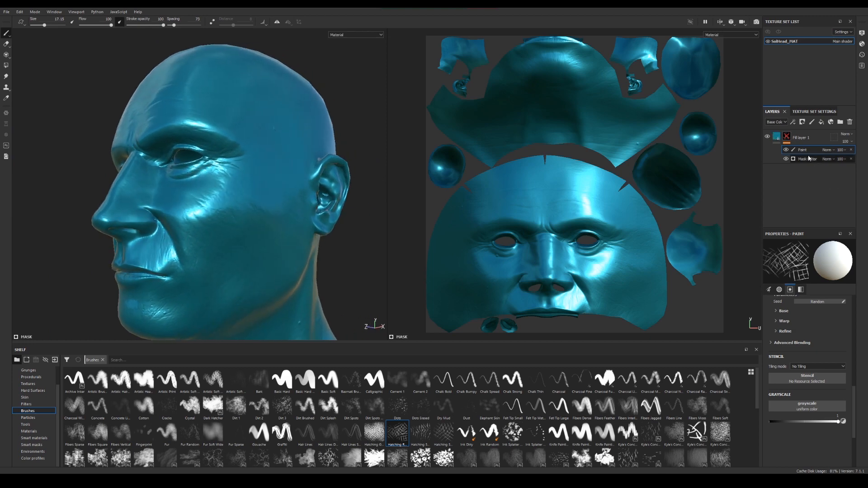
{"action": "left_click", "coordinate": [786, 138], "text": "shift"}
Extend the painted hatching over the temple and along the jaw on the head's left side
{"action": "left_click_drag", "start_coordinate": [271, 172], "coordinate": [294, 164], "text": "alt"}
{"action": "left_click_drag", "start_coordinate": [257, 245], "coordinate": [232, 258]}
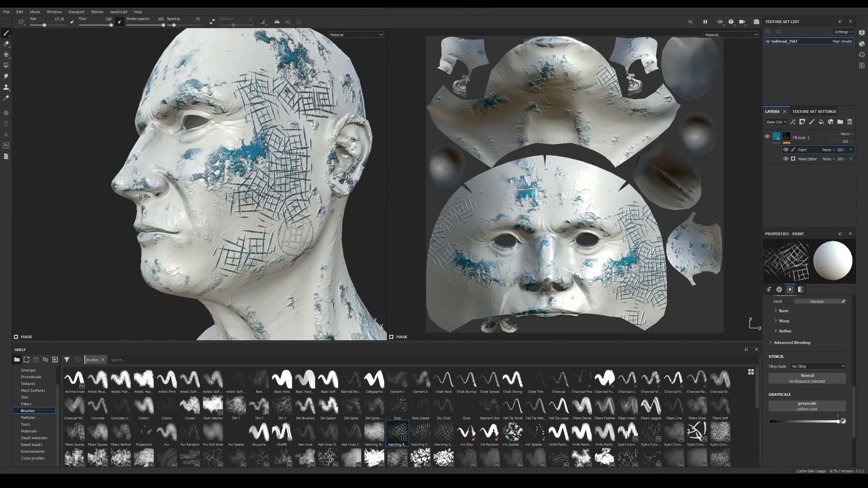
{"action": "mouse_move", "coordinate": [295, 237]}
{"action": "left_mouse_down"}
{"action": "mouse_move", "coordinate": [274, 245]}
{"action": "mouse_move", "coordinate": [267, 263]}
{"action": "left_mouse_up"}
Try a different opacity on the mask's Paint effect and hide that effect to view the head without the hatching
{"action": "left_click", "coordinate": [842, 152]}
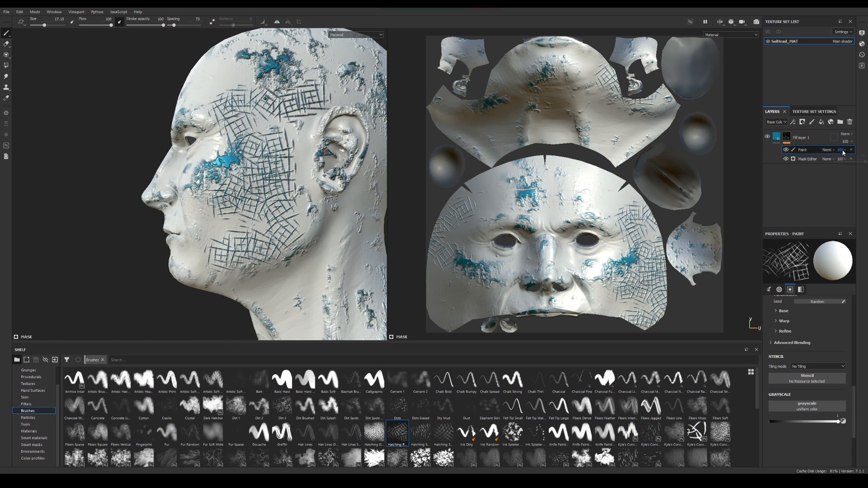
{"action": "mouse_move", "coordinate": [864, 162]}
{"action": "left_mouse_down"}
{"action": "mouse_move", "coordinate": [840, 164]}
{"action": "mouse_move", "coordinate": [863, 170]}
{"action": "mouse_move", "coordinate": [844, 171]}
{"action": "mouse_move", "coordinate": [864, 190]}
{"action": "left_mouse_up"}
{"action": "left_click", "coordinate": [786, 149]}
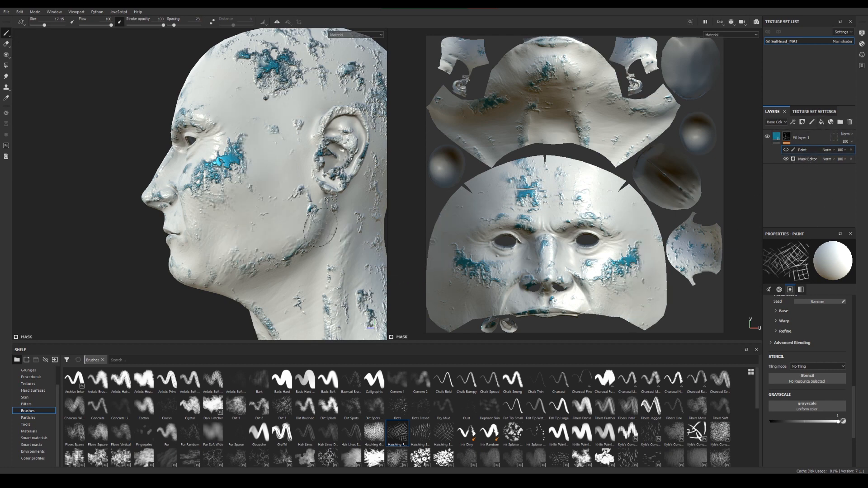
{"action": "left_click_drag", "start_coordinate": [312, 226], "coordinate": [287, 205], "text": "alt"}
{"action": "middle_click_drag", "start_coordinate": [272, 207], "coordinate": [268, 195], "text": "alt"}
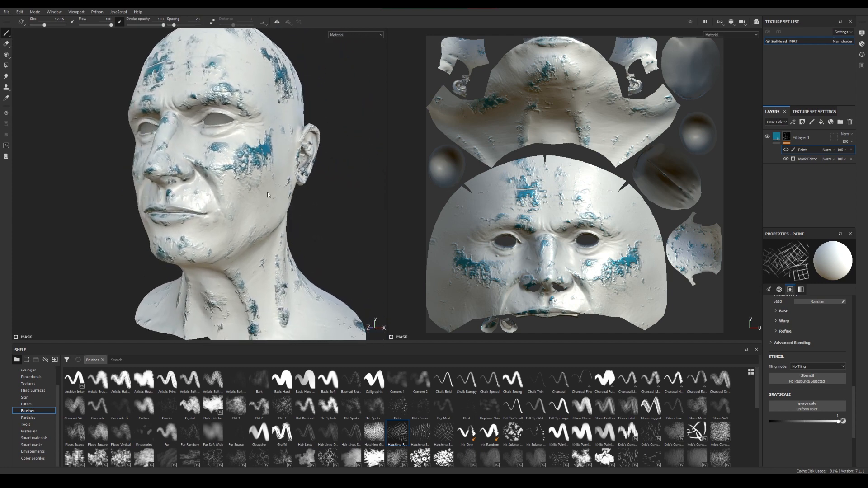
{"action": "right_click_drag", "start_coordinate": [262, 182], "coordinate": [307, 216], "text": "alt"}
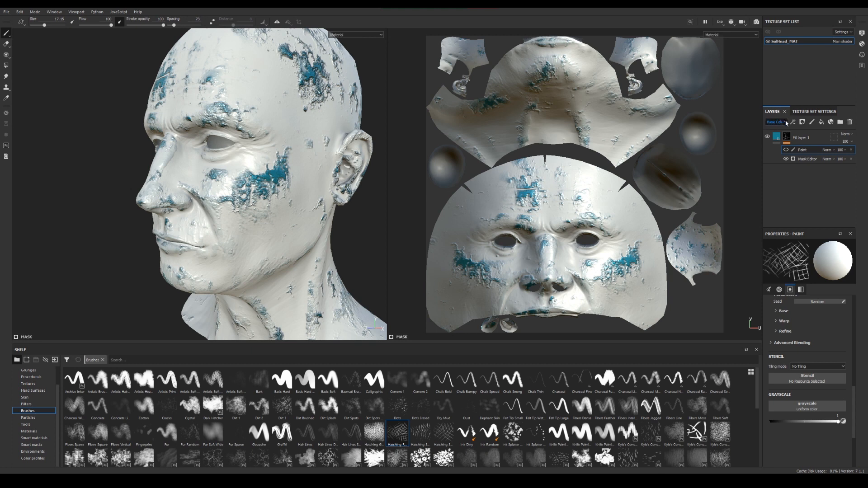
Switch the layer stack from the Base Color channel to Metallic and look through the available channels
{"action": "left_click", "coordinate": [787, 123]}
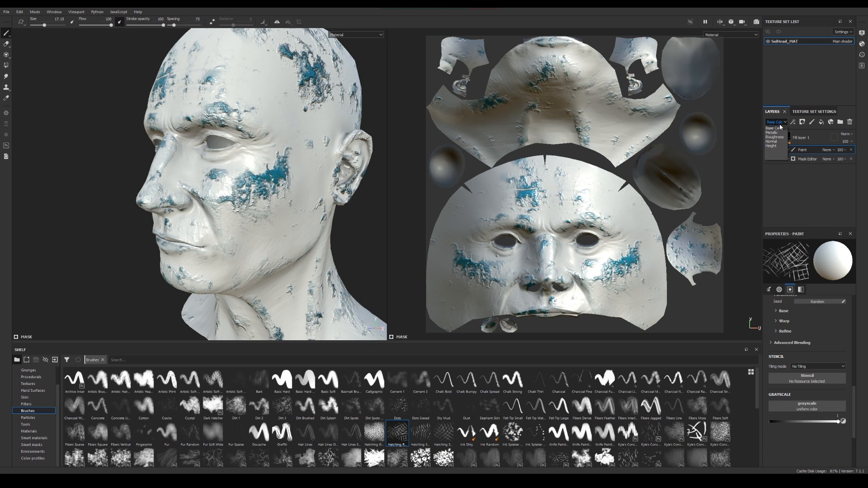
{"action": "left_click", "coordinate": [777, 133]}
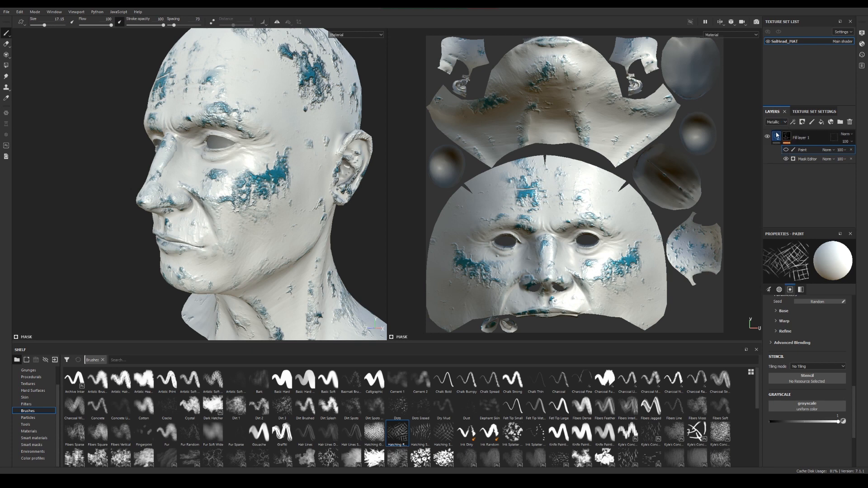
{"action": "left_click", "coordinate": [778, 124]}
{"action": "left_click", "coordinate": [778, 124]}
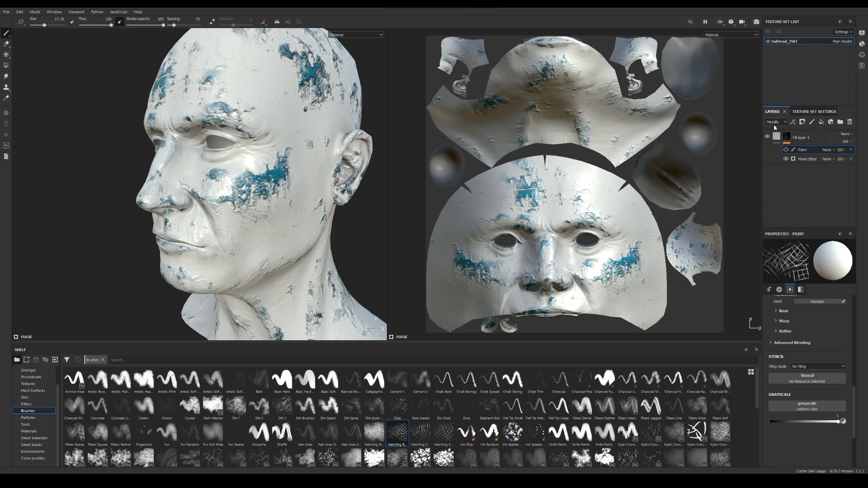
{"action": "left_click", "coordinate": [775, 123]}
{"action": "left_click", "coordinate": [776, 124]}
{"action": "left_click", "coordinate": [777, 124]}
{"action": "left_click", "coordinate": [778, 130]}
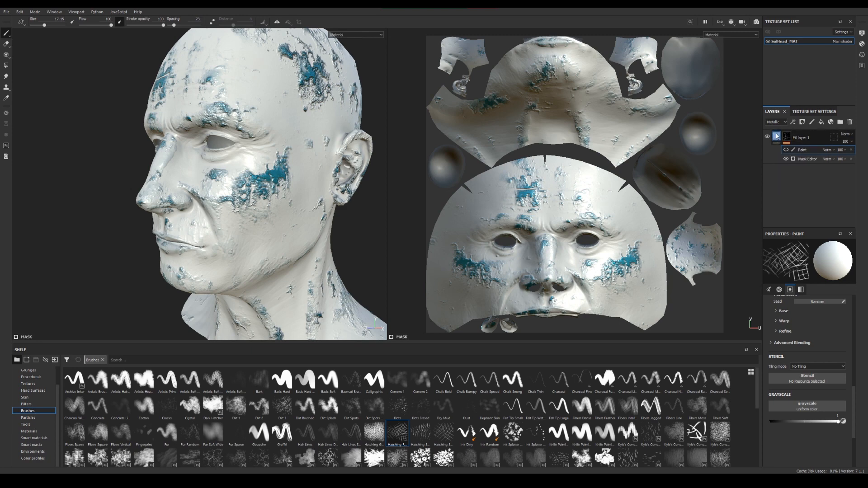
Return the layer stack to Base Color and set Fill layer 1's opacity for that channel to 0
{"action": "left_click", "coordinate": [776, 138]}
{"action": "left_click", "coordinate": [777, 123]}
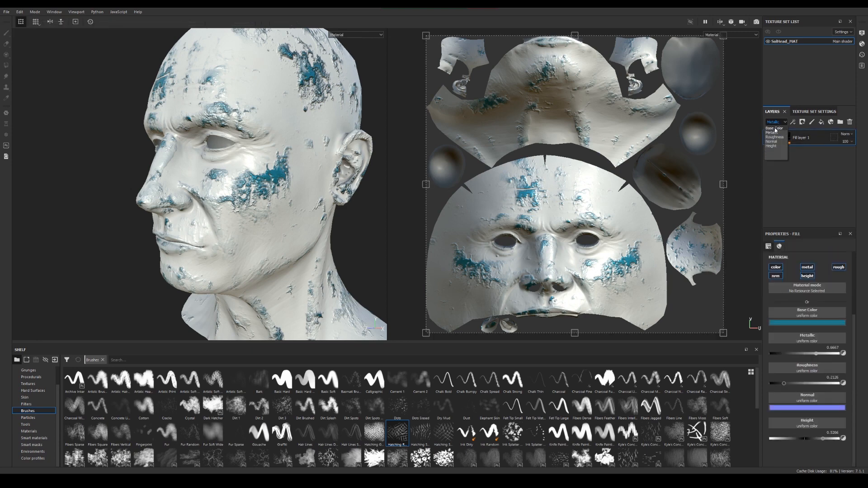
{"action": "left_click", "coordinate": [774, 129]}
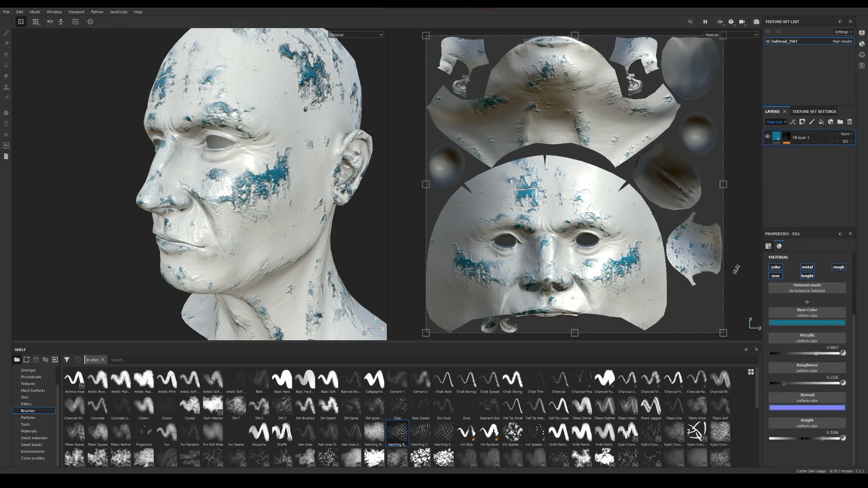
{"action": "left_click", "coordinate": [852, 143]}
{"action": "left_click_drag", "start_coordinate": [865, 154], "coordinate": [829, 167]}
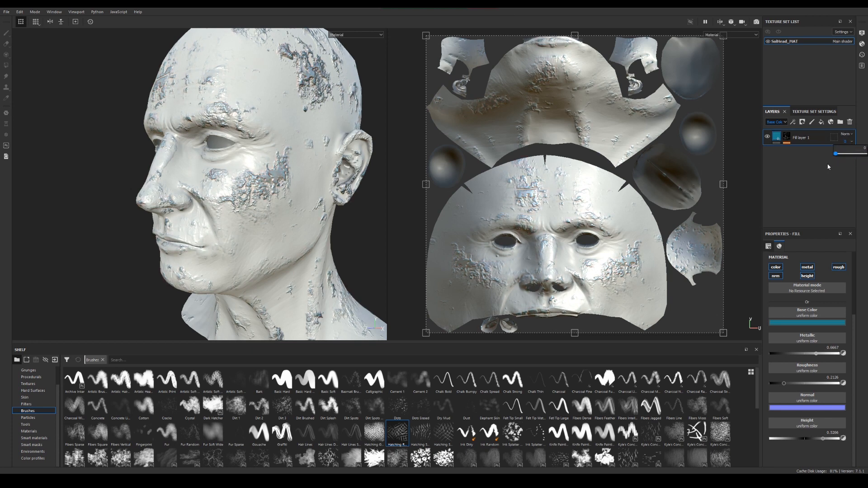
{"action": "right_click_drag", "start_coordinate": [221, 194], "coordinate": [332, 202], "text": "alt"}
{"action": "left_click_drag", "start_coordinate": [332, 202], "coordinate": [281, 179], "text": "alt"}
{"action": "right_click_drag", "start_coordinate": [320, 192], "coordinate": [609, 173], "text": "shift"}
Switch the layer stack to the Metallic channel and try an opacity of 0 on the fill layer
{"action": "left_click", "coordinate": [844, 134]}
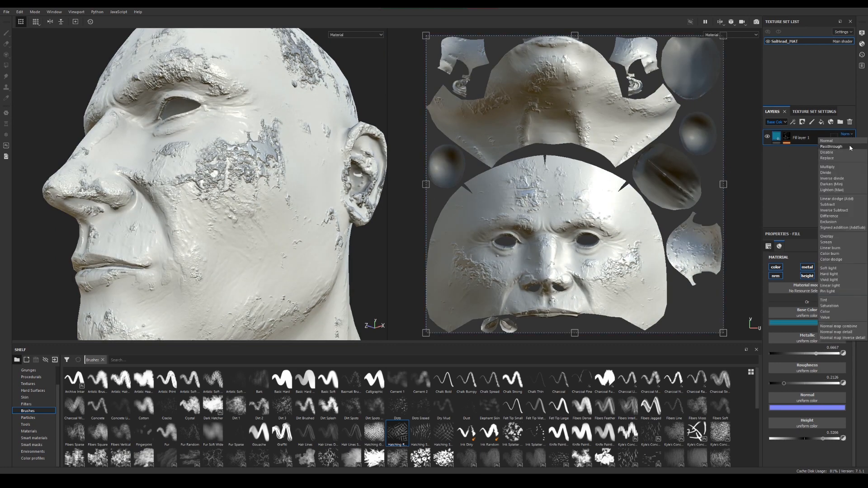
{"action": "left_click", "coordinate": [776, 123]}
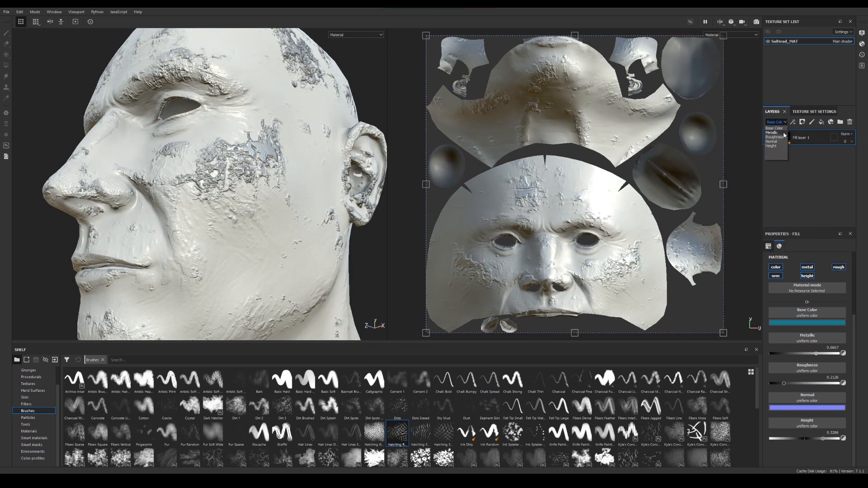
{"action": "left_click", "coordinate": [775, 133]}
{"action": "left_click_drag", "start_coordinate": [250, 167], "coordinate": [258, 184], "text": "alt"}
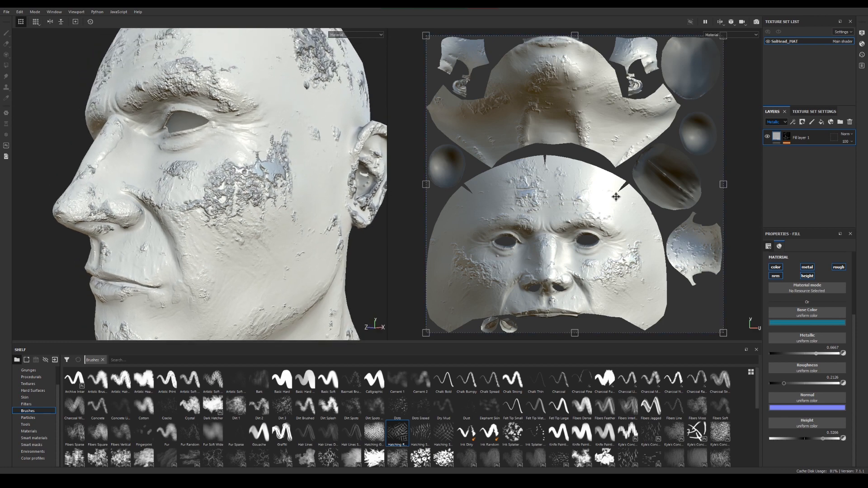
{"action": "left_click", "coordinate": [853, 142]}
{"action": "left_click_drag", "start_coordinate": [858, 157], "coordinate": [801, 160]}
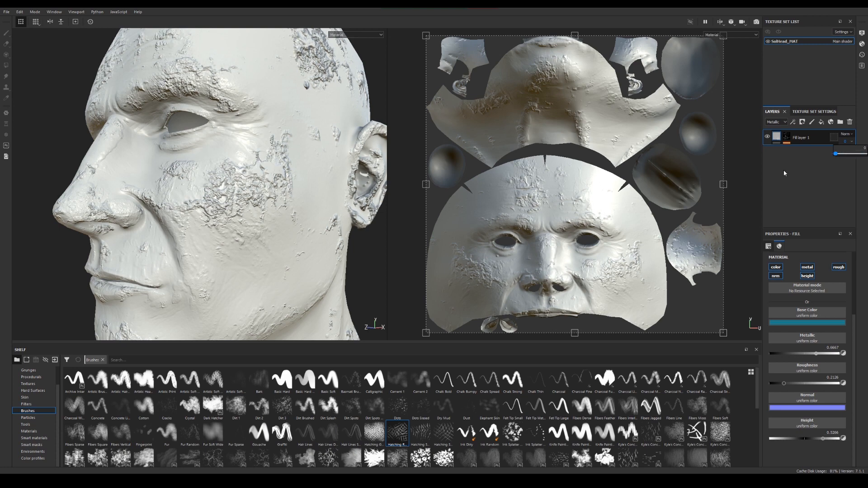
Check the fill layer's opacity in the Roughness channel and return the layer stack to Base Color
{"action": "left_click", "coordinate": [777, 122]}
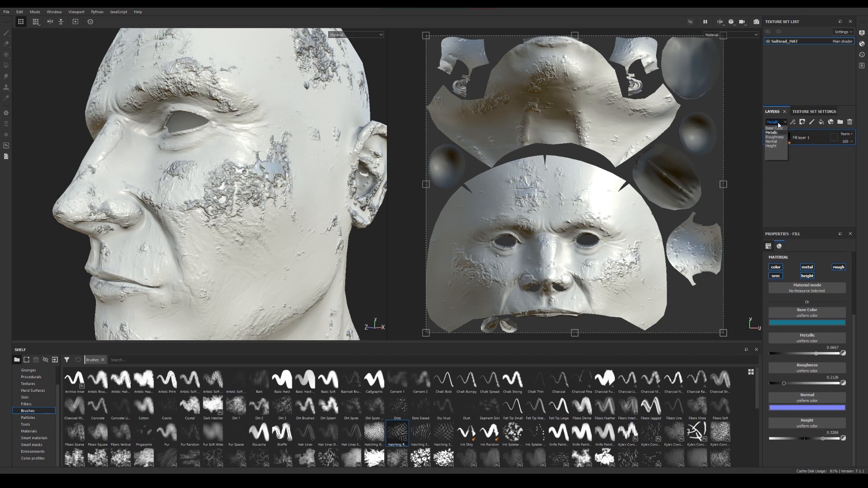
{"action": "left_click", "coordinate": [774, 137]}
{"action": "left_click", "coordinate": [853, 142]}
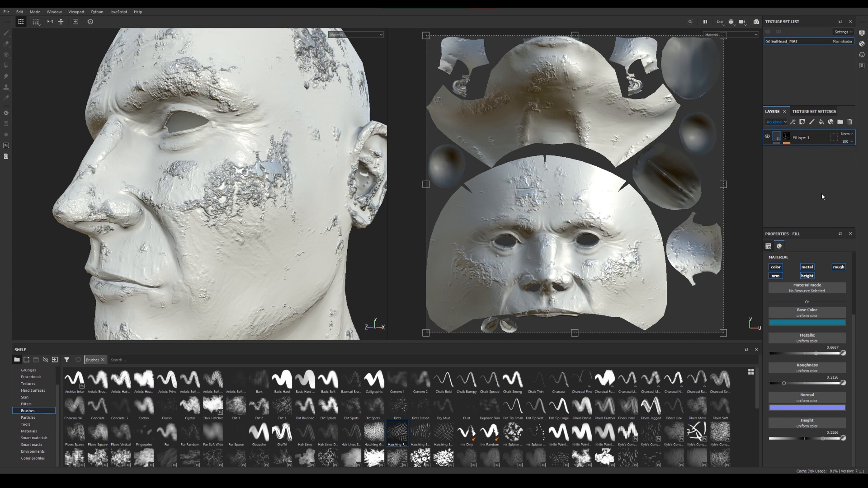
{"action": "left_click", "coordinate": [775, 122]}
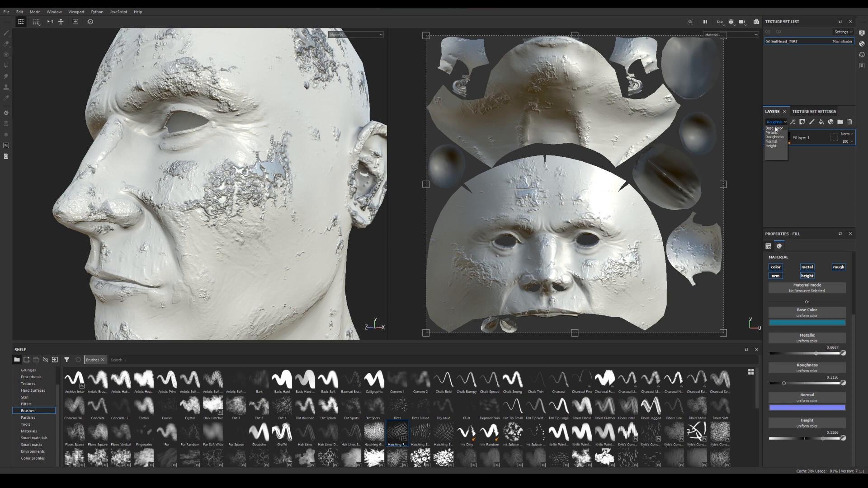
{"action": "left_click", "coordinate": [777, 129]}
Examine the chipped relief on the head's face, scalp and neck from several angles
{"action": "left_click_drag", "start_coordinate": [287, 164], "coordinate": [272, 222], "text": "alt"}
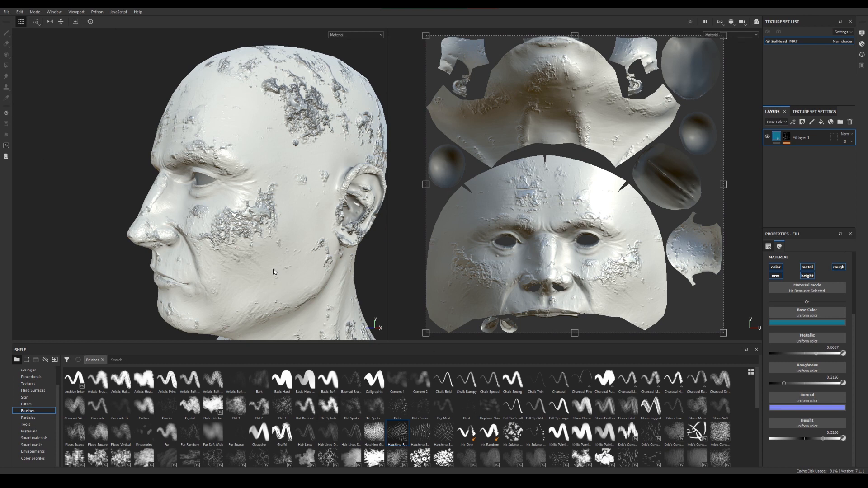
{"action": "left_click_drag", "start_coordinate": [239, 215], "coordinate": [280, 209], "text": "alt"}
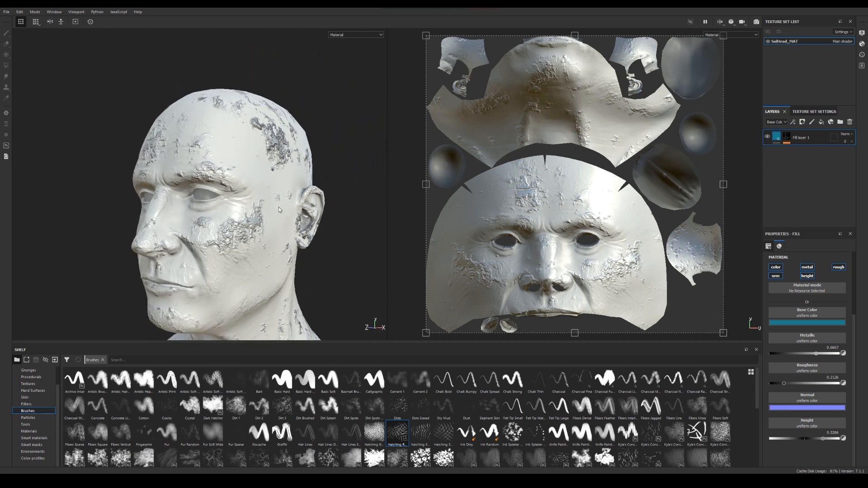
{"action": "mouse_move", "coordinate": [278, 207]}
{"action": "left_mouse_down", "text": "alt"}
{"action": "mouse_move", "coordinate": [270, 211]}
{"action": "mouse_move", "coordinate": [290, 209]}
{"action": "left_mouse_up", "text": "alt"}
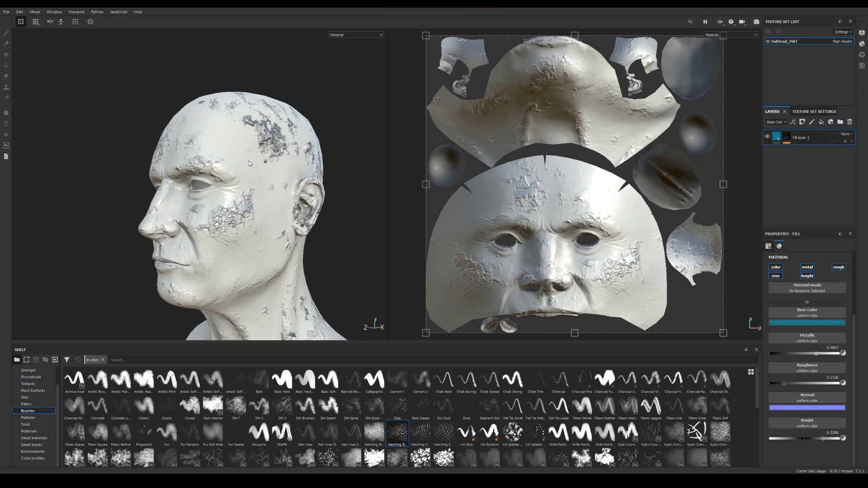
{"action": "left_click_drag", "start_coordinate": [249, 161], "coordinate": [247, 178], "text": "alt"}
{"action": "middle_click_drag", "start_coordinate": [247, 178], "coordinate": [210, 158], "text": "alt"}
{"action": "left_click_drag", "start_coordinate": [211, 158], "coordinate": [224, 202], "text": "alt"}
{"action": "mouse_move", "coordinate": [265, 193]}
{"action": "middle_mouse_down", "text": "alt"}
{"action": "mouse_move", "coordinate": [249, 202]}
{"action": "mouse_move", "coordinate": [256, 187]}
{"action": "middle_mouse_up", "text": "alt"}
{"action": "left_click_drag", "start_coordinate": [255, 187], "coordinate": [227, 207], "text": "alt"}
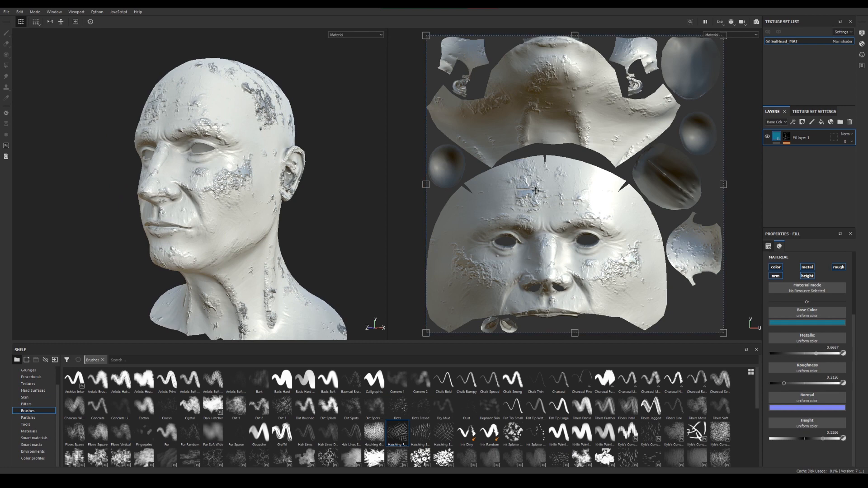
Delete Fill layer 1 together with its mask effects
{"action": "left_click_drag", "start_coordinate": [551, 231], "coordinate": [725, 252], "text": "alt"}
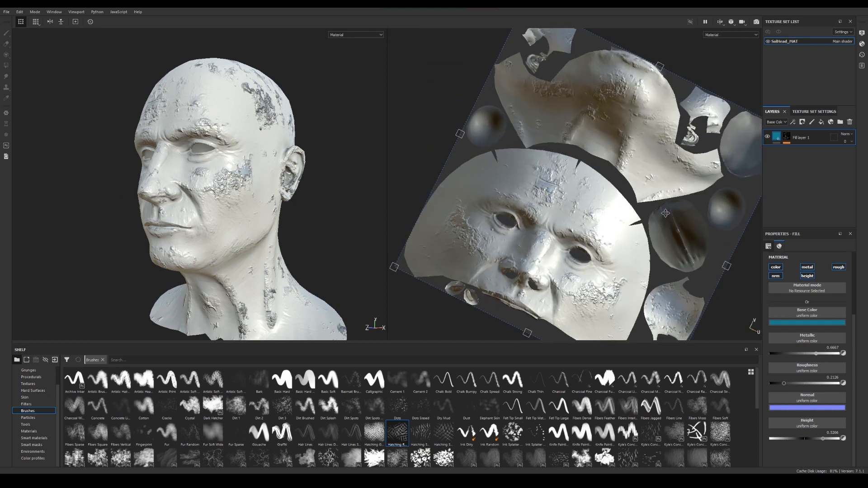
{"action": "left_click_drag", "start_coordinate": [673, 200], "coordinate": [605, 138]}
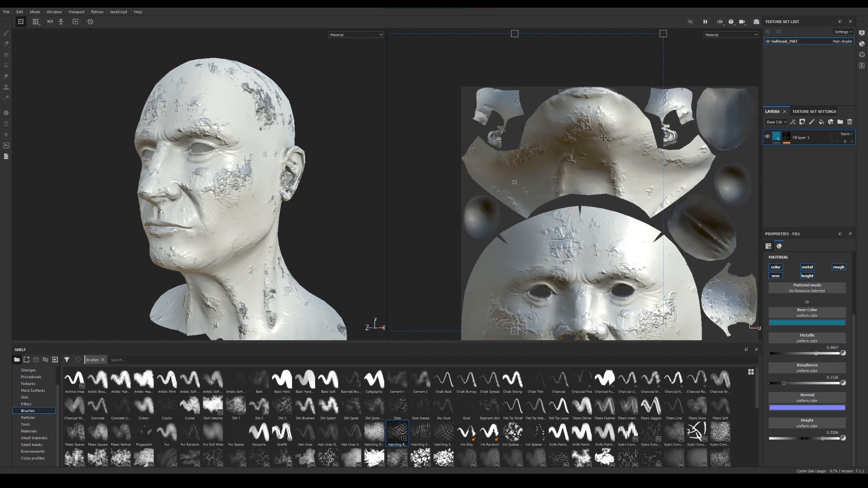
{"action": "left_click", "coordinate": [849, 122]}
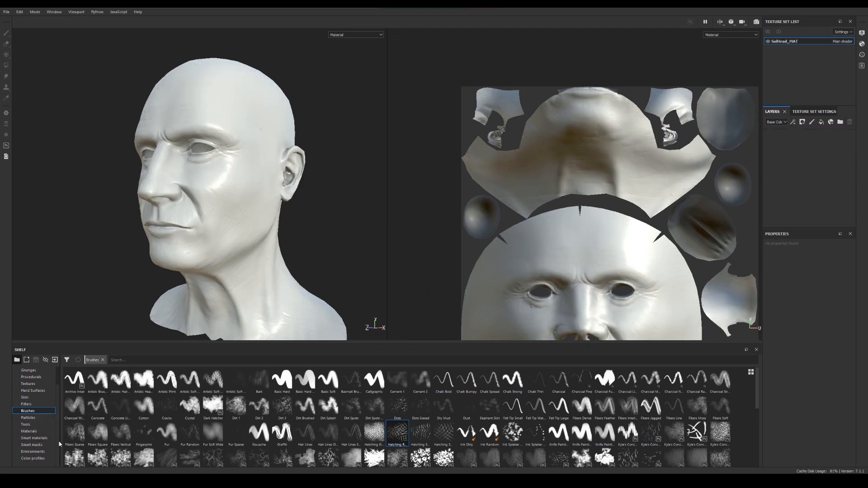
Browse the shelf's materials, try Iron Raw as a fill layer on the head, and delete that layer
{"action": "left_click", "coordinate": [30, 431]}
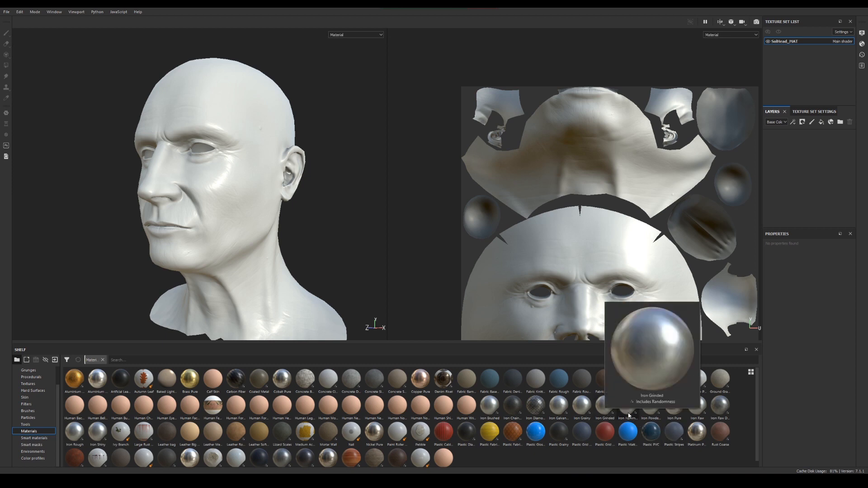
{"action": "mouse_move", "coordinate": [537, 412]}
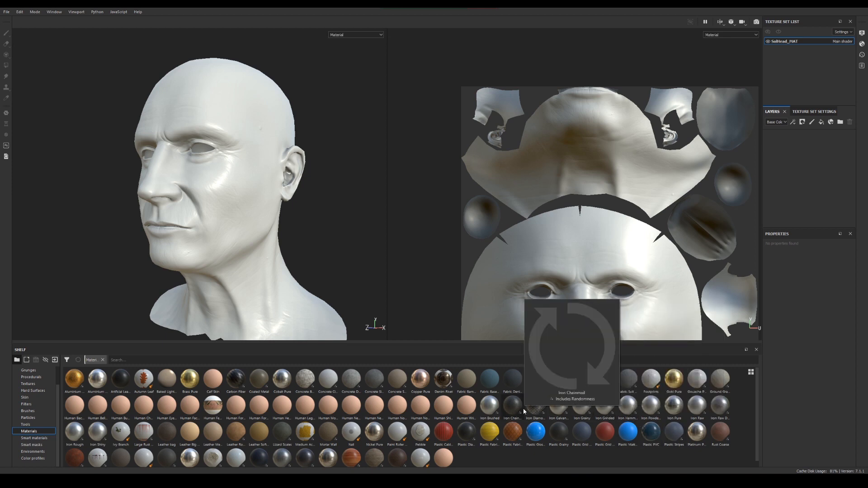
{"action": "mouse_move", "coordinate": [625, 411]}
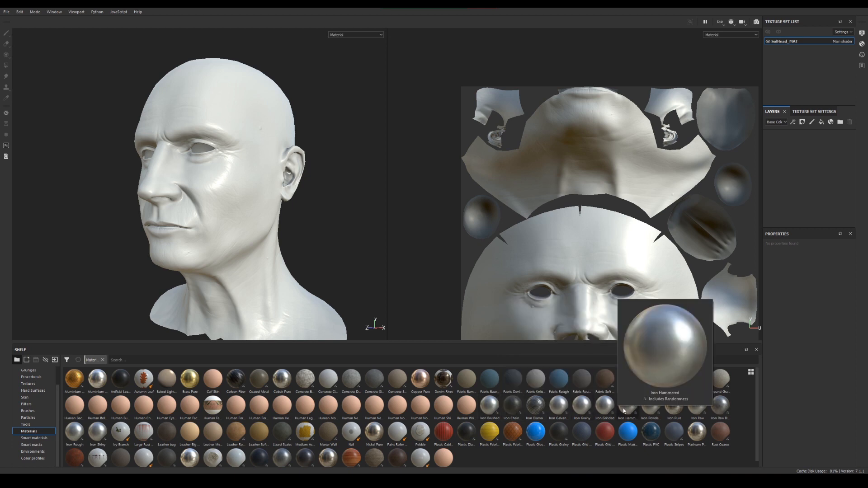
{"action": "left_click_drag", "start_coordinate": [696, 405], "coordinate": [787, 178]}
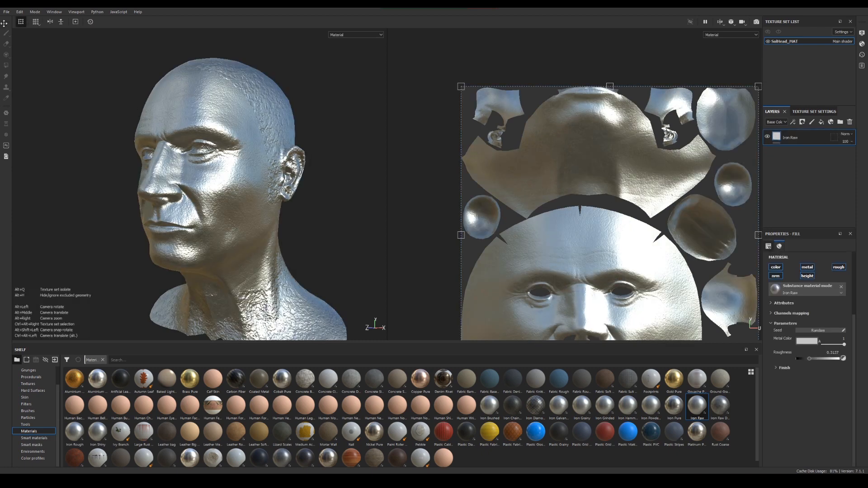
{"action": "scroll", "coordinate": [248, 236], "scroll_direction": "up", "scroll_amount": 6}
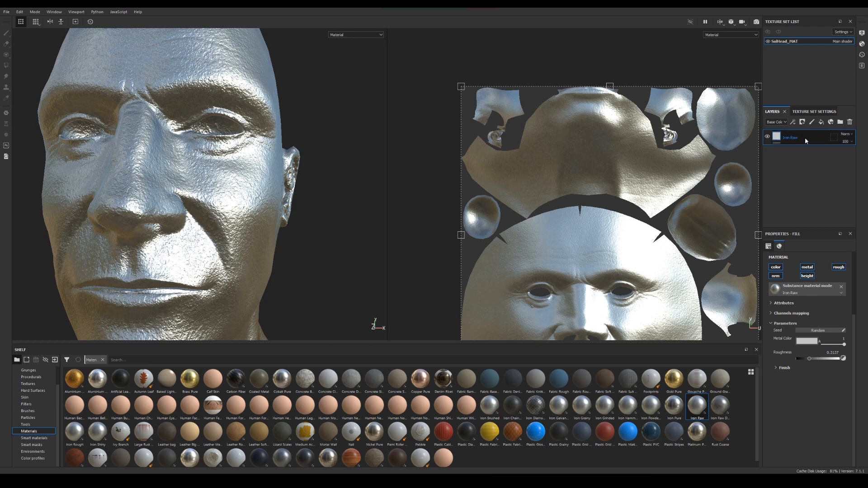
{"action": "left_click", "coordinate": [850, 122]}
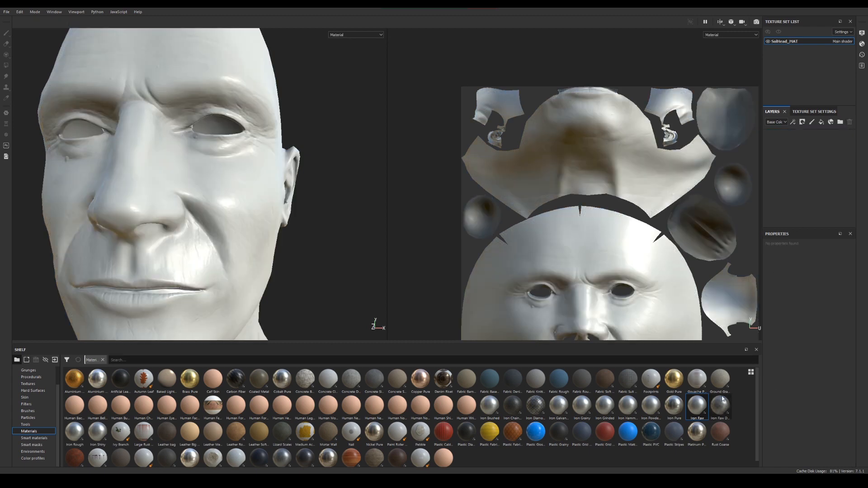
Add the Iron Raw Damaged material as a fill layer and set its Height Range to 0
{"action": "left_click_drag", "start_coordinate": [715, 409], "coordinate": [809, 152]}
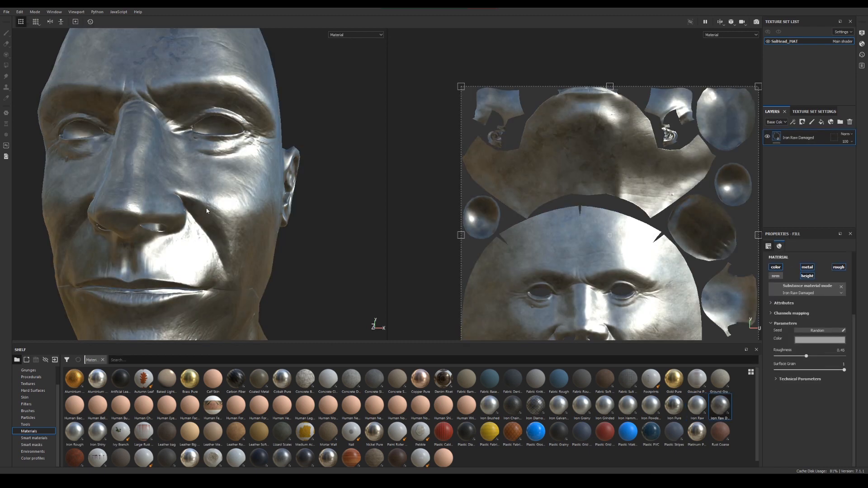
{"action": "left_click_drag", "start_coordinate": [209, 211], "coordinate": [253, 148], "text": "alt"}
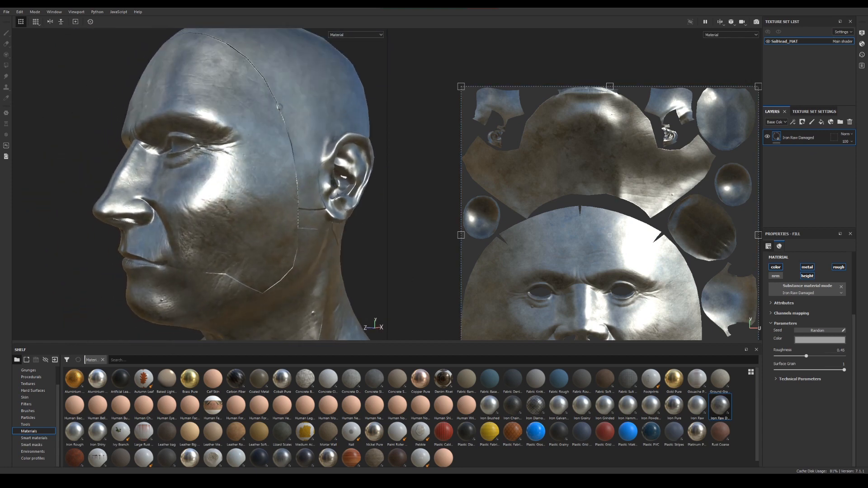
{"action": "left_click", "coordinate": [777, 379]}
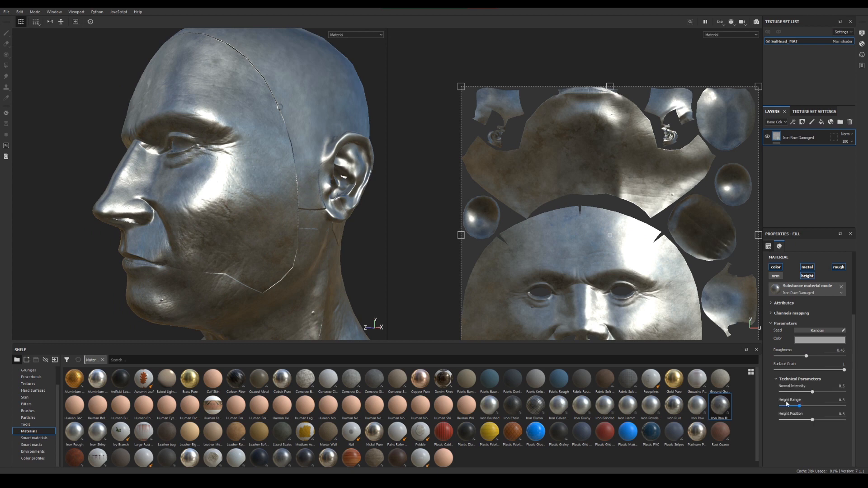
{"action": "left_click_drag", "start_coordinate": [799, 406], "coordinate": [759, 408]}
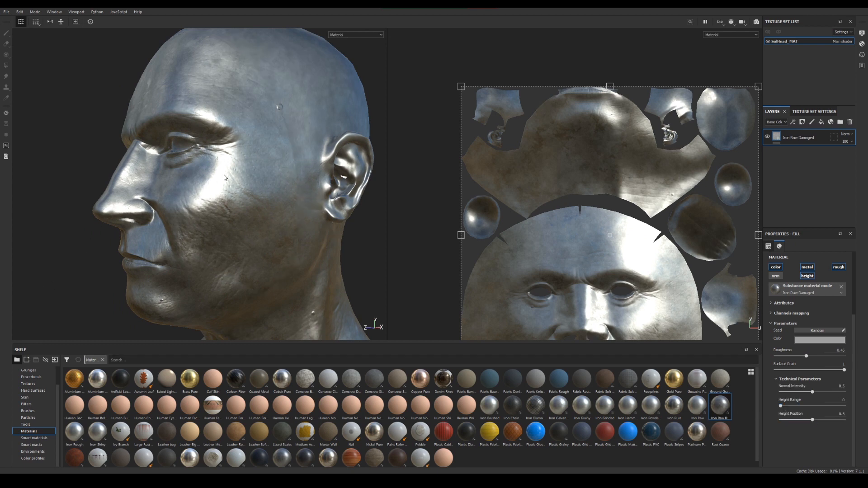
Examine the damaged iron surface across the head from several angles, and look through the shelf's materials
{"action": "left_click_drag", "start_coordinate": [224, 177], "coordinate": [263, 185], "text": "alt"}
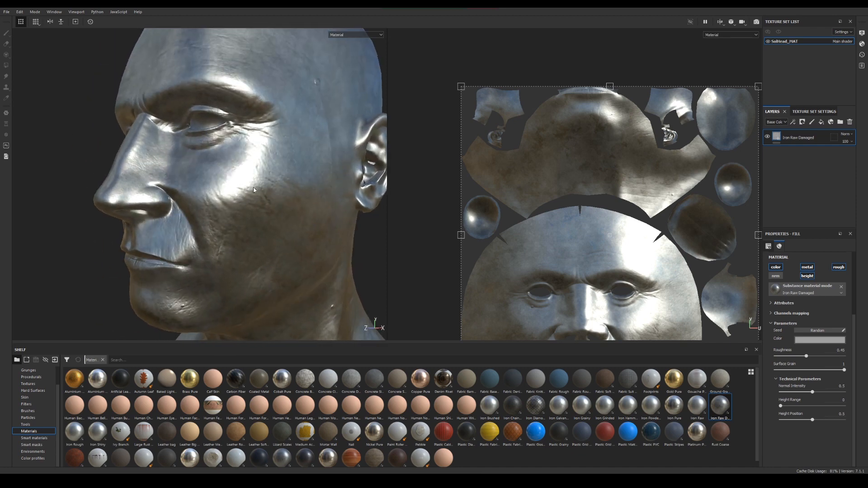
{"action": "mouse_move", "coordinate": [253, 190]}
{"action": "right_mouse_down", "text": "shift"}
{"action": "mouse_move", "coordinate": [312, 190]}
{"action": "mouse_move", "coordinate": [241, 188]}
{"action": "right_mouse_up", "text": "shift"}
{"action": "left_click_drag", "start_coordinate": [219, 201], "coordinate": [271, 211], "text": "alt"}
{"action": "mouse_move", "coordinate": [271, 211]}
{"action": "right_mouse_down", "text": "shift"}
{"action": "mouse_move", "coordinate": [312, 210]}
{"action": "mouse_move", "coordinate": [272, 209]}
{"action": "right_mouse_up", "text": "shift"}
{"action": "left_click_drag", "start_coordinate": [272, 209], "coordinate": [200, 120], "text": "alt"}
{"action": "left_click_drag", "start_coordinate": [233, 81], "coordinate": [249, 143], "text": "alt"}
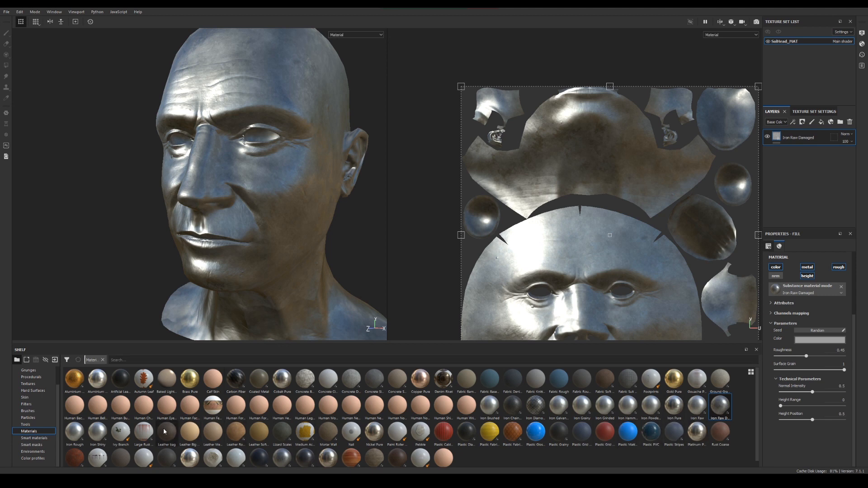
{"action": "scroll", "coordinate": [127, 457], "scroll_direction": "down", "scroll_amount": 1}
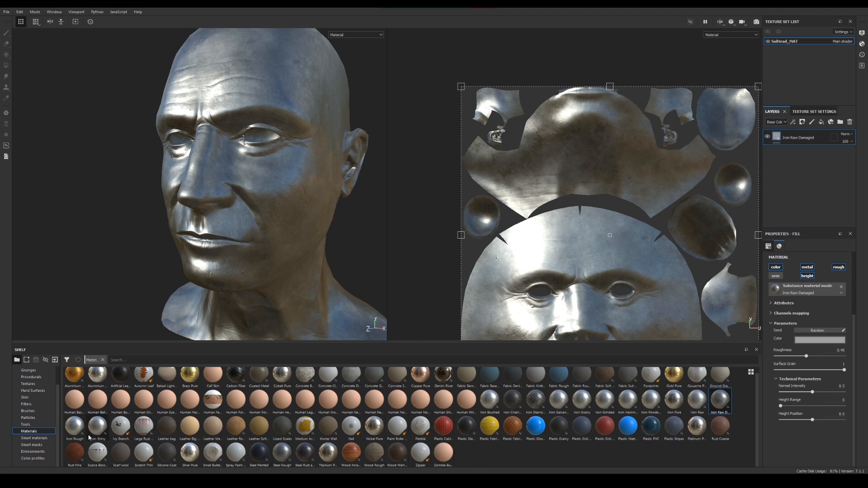
{"action": "scroll", "coordinate": [96, 383], "scroll_direction": "up", "scroll_amount": 1}
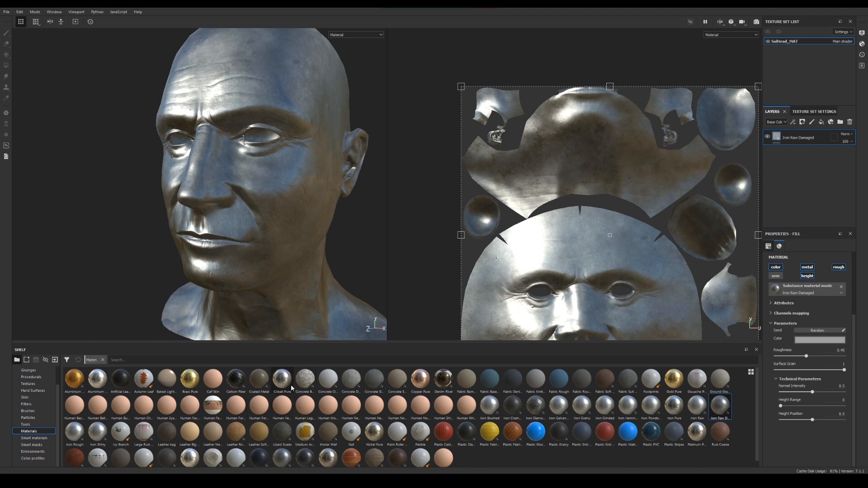
Add the Titanium Pure material as a fill layer above Iron Raw Damaged and check its reflections on the head
{"action": "scroll", "coordinate": [466, 451], "scroll_direction": "down", "scroll_amount": 1}
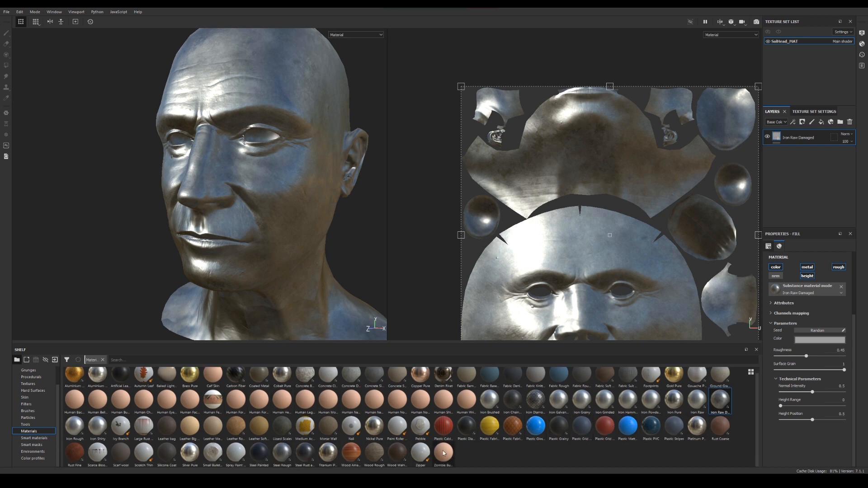
{"action": "left_click_drag", "start_coordinate": [332, 453], "coordinate": [815, 135]}
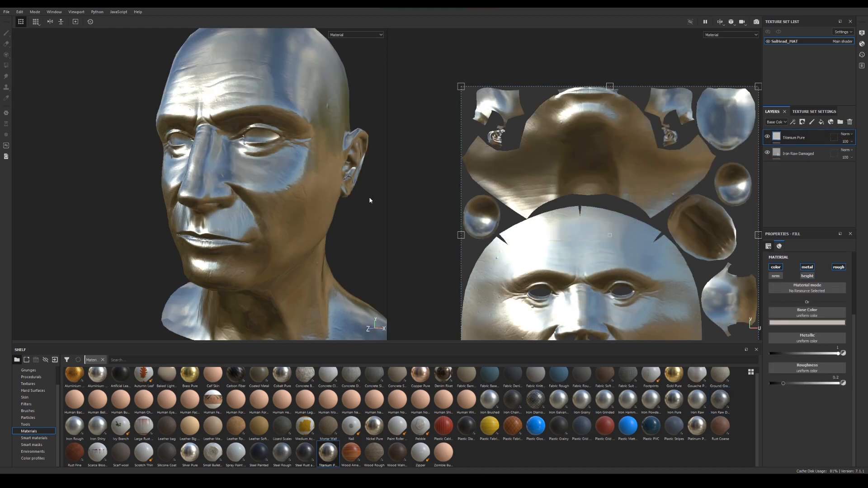
{"action": "mouse_move", "coordinate": [217, 237]}
{"action": "left_mouse_down", "text": "alt"}
{"action": "mouse_move", "coordinate": [249, 235]}
{"action": "mouse_move", "coordinate": [231, 251]}
{"action": "mouse_move", "coordinate": [217, 247]}
{"action": "left_mouse_up", "text": "alt"}
{"action": "right_click_drag", "start_coordinate": [217, 247], "coordinate": [296, 243], "text": "shift"}
{"action": "left_click_drag", "start_coordinate": [296, 243], "coordinate": [285, 228], "text": "alt"}
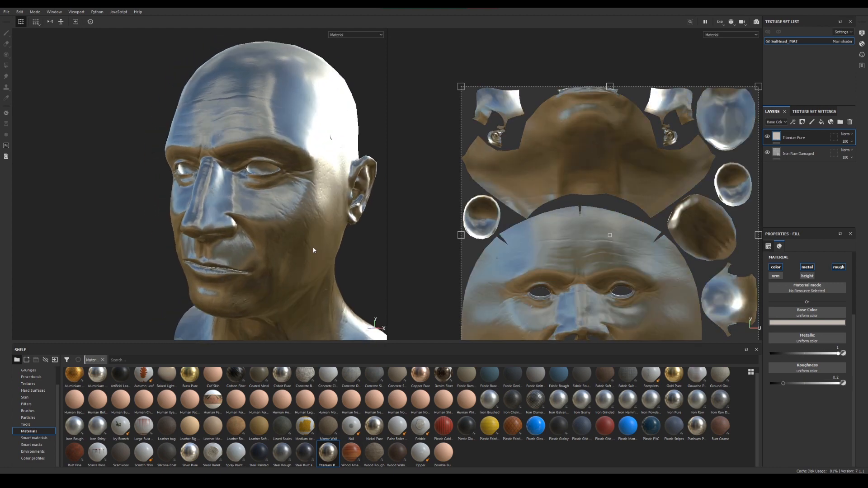
Search the smart masks for "edg" and apply one of the strong edges masks to the Titanium Pure layer
{"action": "left_click", "coordinate": [39, 446]}
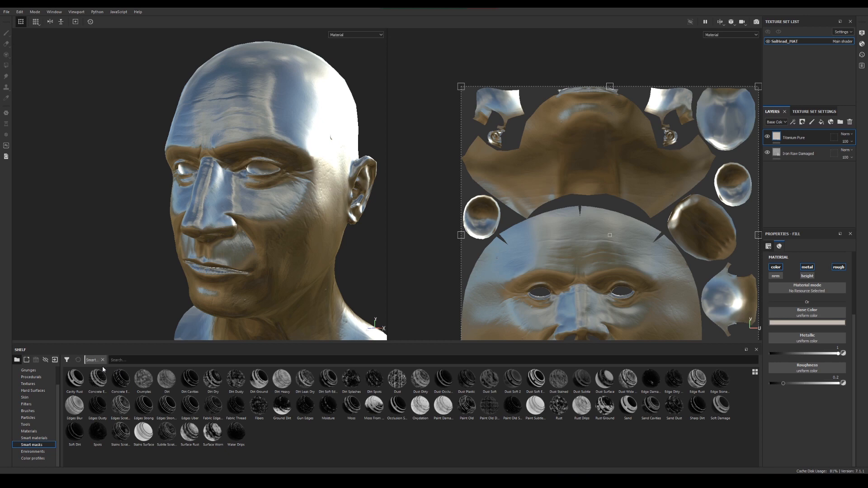
{"action": "mouse_move", "coordinate": [71, 378]}
{"action": "type", "text": "edgh"}
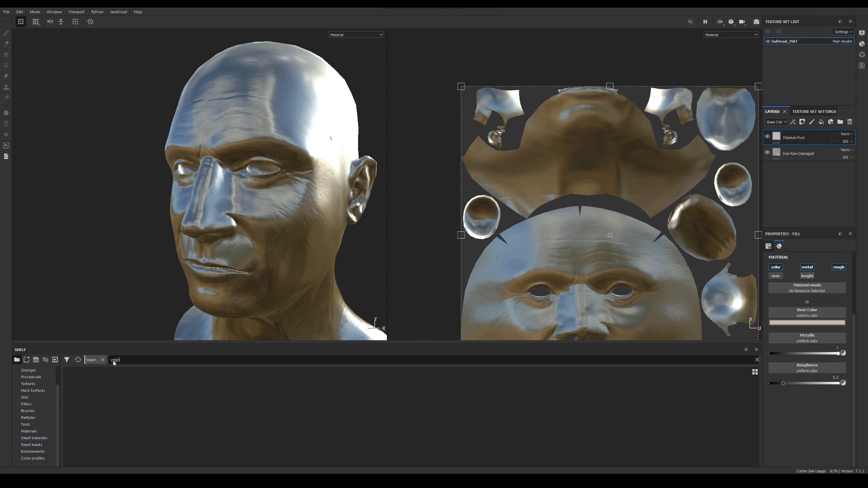
{"action": "key", "text": "BackSpace"}
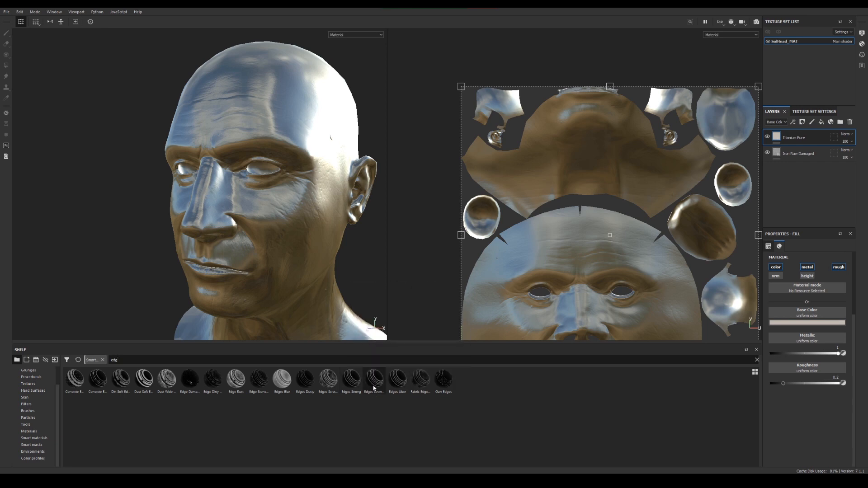
{"action": "left_click_drag", "start_coordinate": [375, 380], "coordinate": [791, 142]}
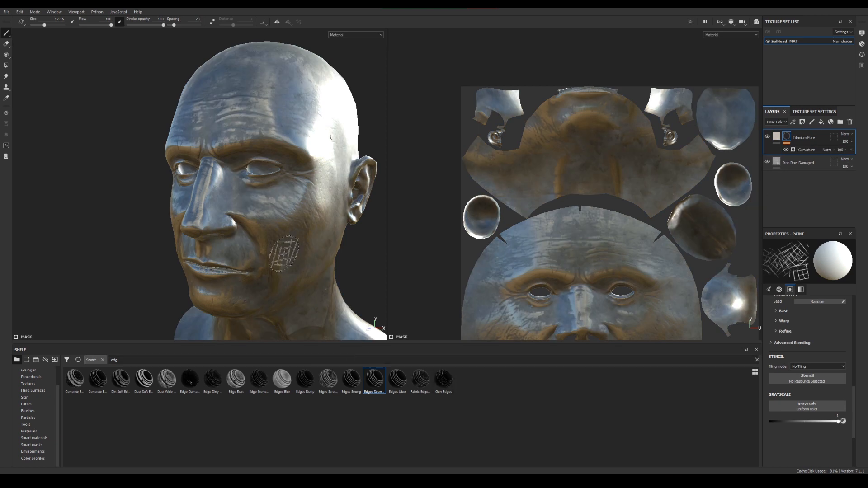
Compare the face with the masked Titanium Pure layer hidden and shown again
{"action": "left_click_drag", "start_coordinate": [295, 245], "coordinate": [279, 220], "text": "alt"}
{"action": "middle_click_drag", "start_coordinate": [280, 220], "coordinate": [271, 239], "text": "alt"}
{"action": "right_click_drag", "start_coordinate": [271, 239], "coordinate": [312, 235], "text": "alt"}
{"action": "middle_click_drag", "start_coordinate": [312, 235], "coordinate": [302, 239], "text": "alt"}
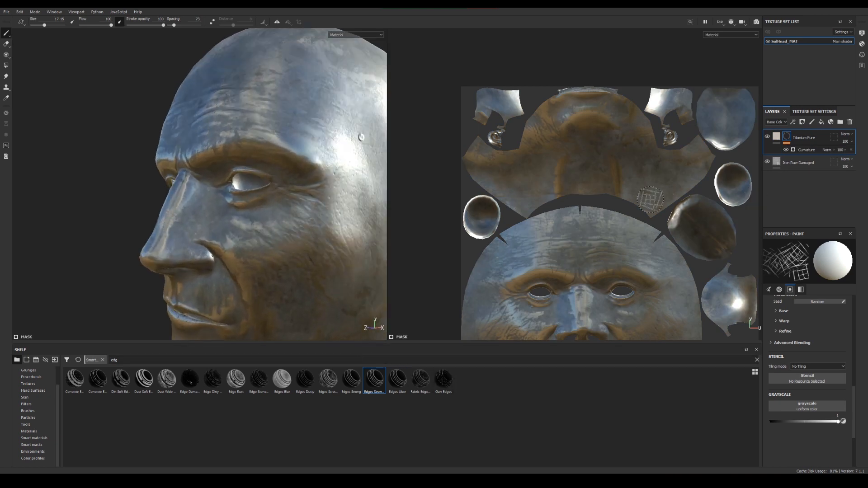
{"action": "left_click", "coordinate": [767, 137]}
{"action": "right_click_drag", "start_coordinate": [312, 231], "coordinate": [276, 234], "text": "alt"}
{"action": "left_click_drag", "start_coordinate": [276, 233], "coordinate": [302, 232], "text": "alt"}
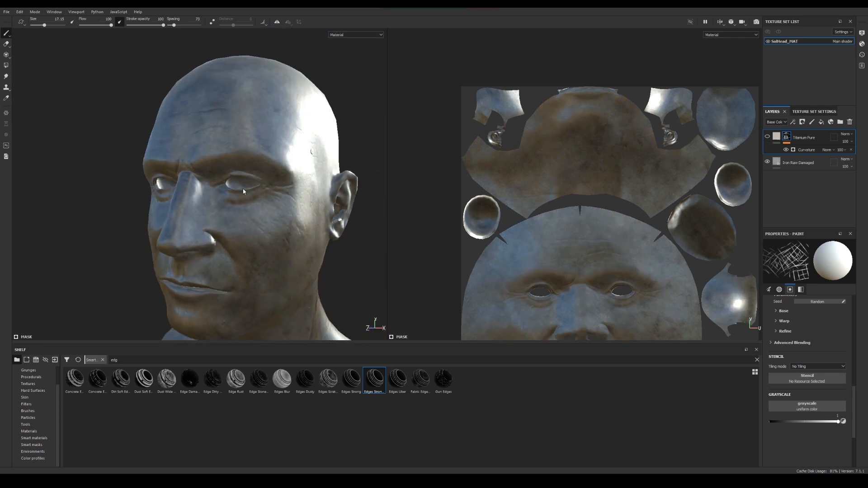
{"action": "middle_click_drag", "start_coordinate": [302, 231], "coordinate": [307, 215], "text": "alt"}
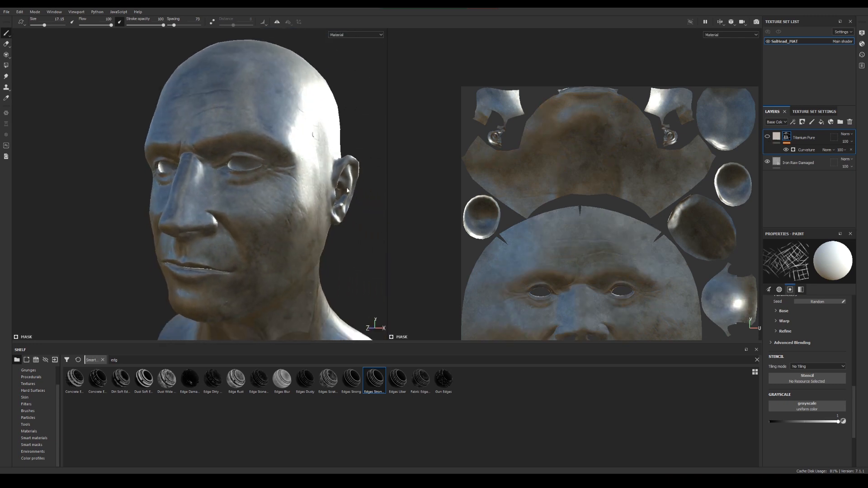
{"action": "left_click", "coordinate": [767, 137]}
Examine the titanium edge highlights over the damaged iron from several angles and under different lighting
{"action": "left_click_drag", "start_coordinate": [53, 204], "coordinate": [310, 223], "text": "alt"}
{"action": "mouse_move", "coordinate": [310, 223]}
{"action": "right_mouse_down", "text": "shift"}
{"action": "mouse_move", "coordinate": [281, 223]}
{"action": "mouse_move", "coordinate": [304, 223]}
{"action": "right_mouse_up", "text": "shift"}
{"action": "left_click_drag", "start_coordinate": [304, 224], "coordinate": [97, 231], "text": "alt"}
{"action": "mouse_move", "coordinate": [255, 239]}
{"action": "right_mouse_down", "text": "shift"}
{"action": "mouse_move", "coordinate": [231, 239]}
{"action": "mouse_move", "coordinate": [253, 240]}
{"action": "right_mouse_up", "text": "shift"}
{"action": "left_click_drag", "start_coordinate": [196, 273], "coordinate": [266, 261], "text": "alt"}
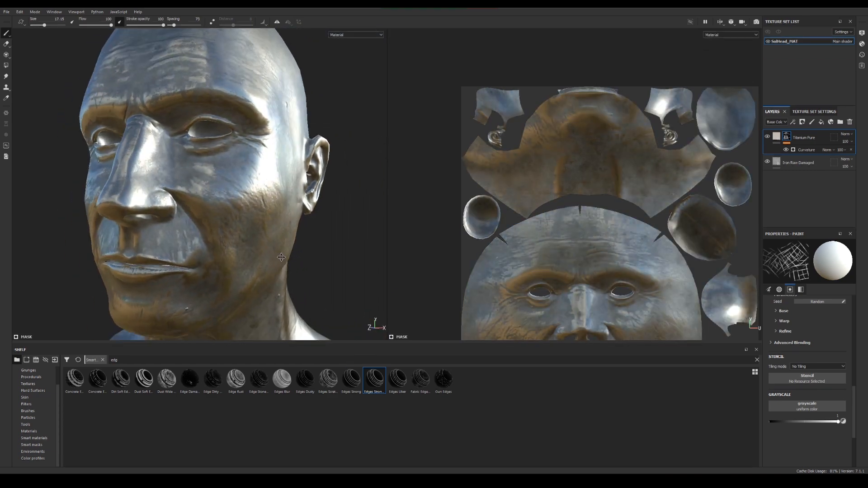
{"action": "middle_click_drag", "start_coordinate": [235, 269], "coordinate": [266, 253], "text": "alt"}
{"action": "right_click_drag", "start_coordinate": [255, 253], "coordinate": [276, 254], "text": "shift"}
{"action": "left_click_drag", "start_coordinate": [275, 262], "coordinate": [256, 249], "text": "alt"}
{"action": "right_click_drag", "start_coordinate": [257, 246], "coordinate": [239, 235], "text": "alt"}
{"action": "middle_click_drag", "start_coordinate": [231, 223], "coordinate": [241, 236], "text": "alt"}
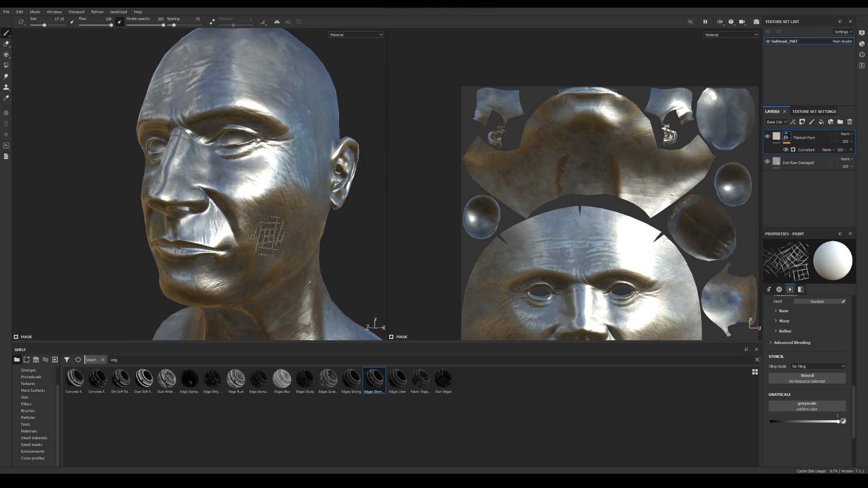
{"action": "mouse_move", "coordinate": [267, 264]}
{"action": "left_mouse_down", "text": "alt"}
{"action": "mouse_move", "coordinate": [296, 252]}
{"action": "mouse_move", "coordinate": [326, 267]}
{"action": "left_mouse_up", "text": "alt"}
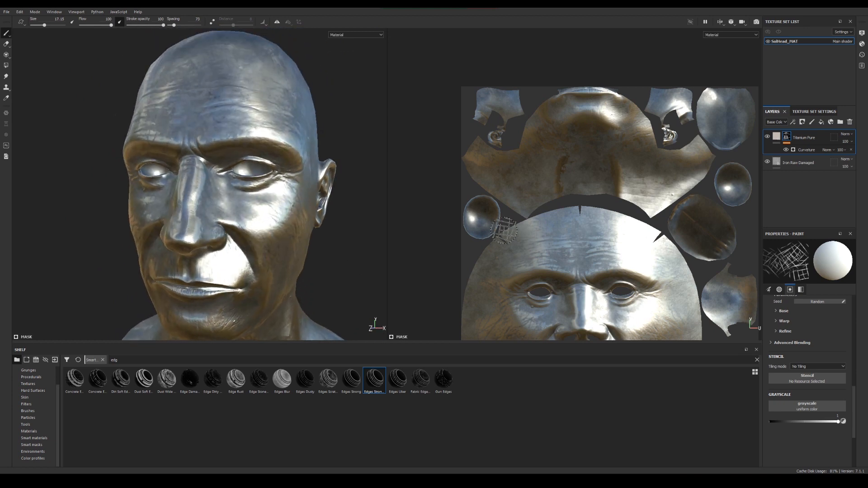
{"action": "mouse_move", "coordinate": [228, 229]}
{"action": "left_mouse_down", "text": "alt"}
{"action": "mouse_move", "coordinate": [337, 190]}
{"action": "mouse_move", "coordinate": [286, 199]}
{"action": "mouse_move", "coordinate": [355, 191]}
{"action": "left_mouse_up", "text": "alt"}
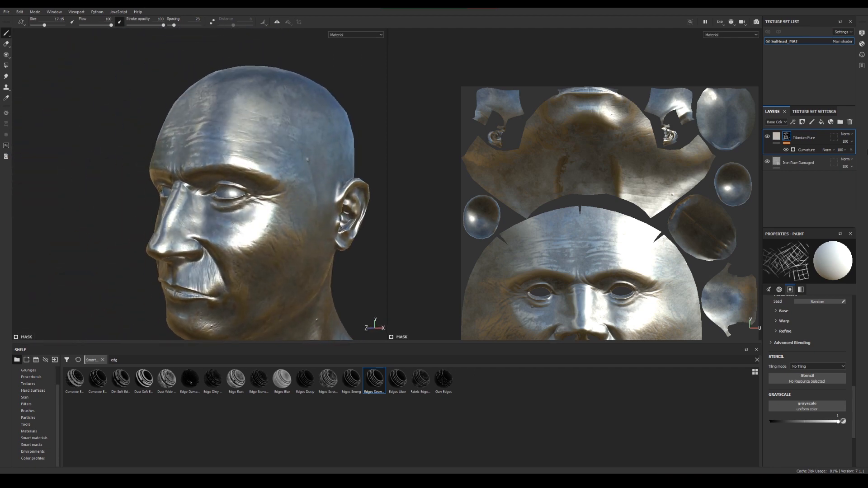
Add a paint effect above the Curvature generator in the Titanium Pure mask and choose an artistic brush
{"action": "right_click", "coordinate": [807, 151]}
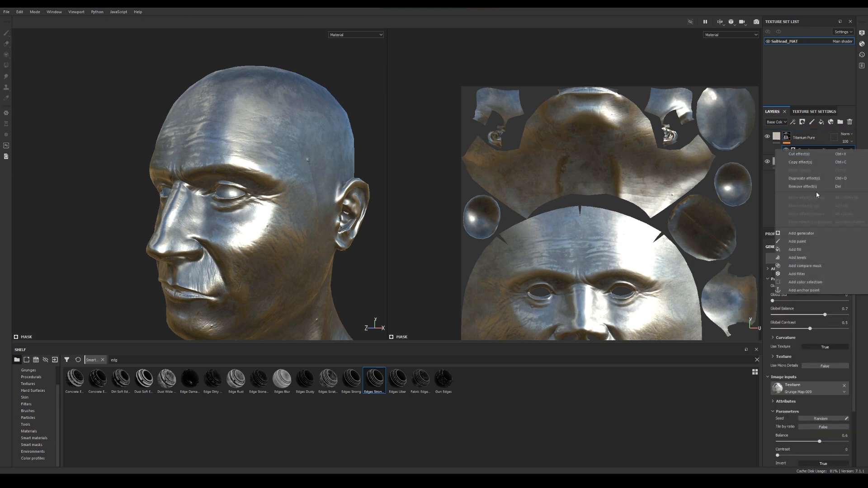
{"action": "left_click", "coordinate": [797, 241]}
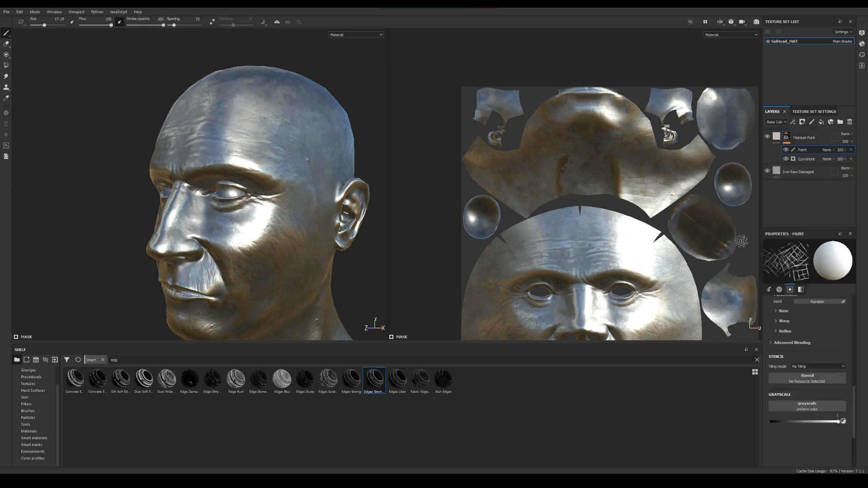
{"action": "left_click", "coordinate": [33, 410]}
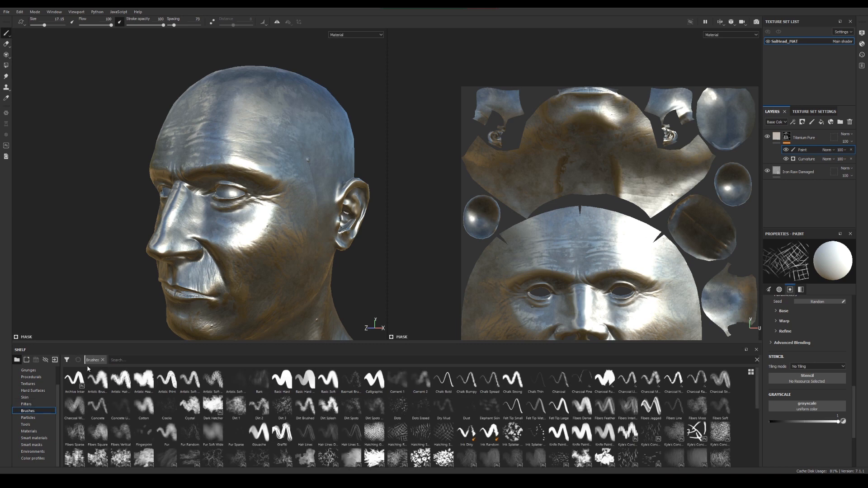
{"action": "left_click", "coordinate": [97, 380]}
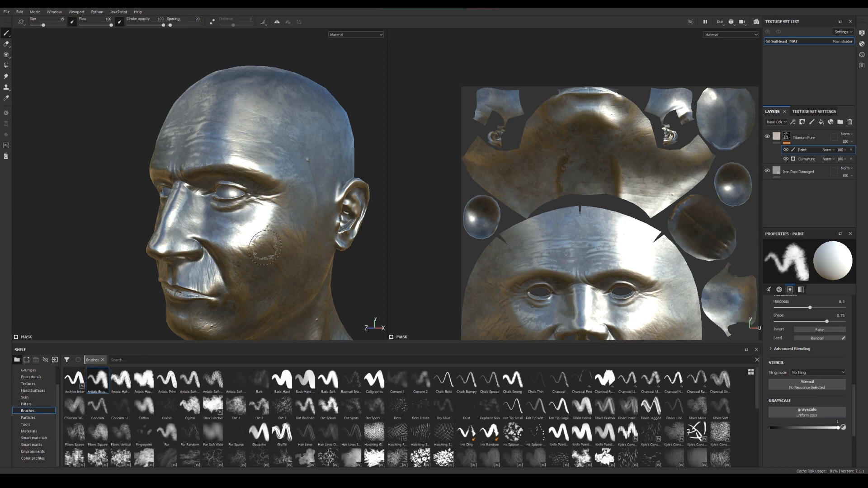
Set the mask brush's grayscale to 0 while viewing the cheek, and check the face from the side and front
{"action": "scroll", "coordinate": [261, 220], "scroll_direction": "up", "scroll_amount": 3}
{"action": "left_click_drag", "start_coordinate": [259, 260], "coordinate": [284, 188], "text": "alt"}
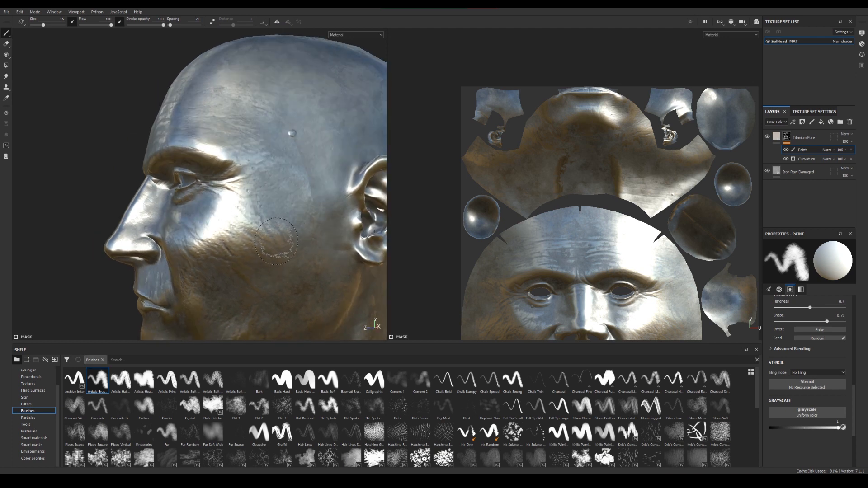
{"action": "key", "text": "x"}
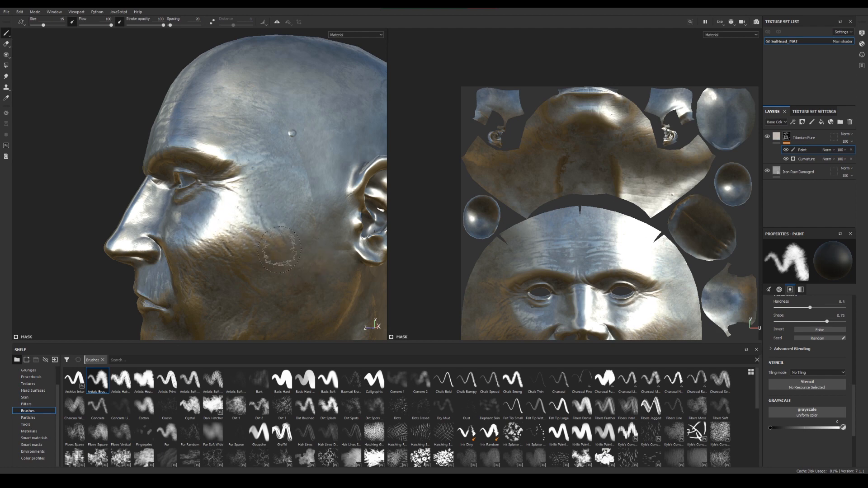
{"action": "left_click_drag", "start_coordinate": [272, 253], "coordinate": [241, 183], "text": "alt"}
{"action": "mouse_move", "coordinate": [153, 254]}
{"action": "left_mouse_down", "text": "alt"}
{"action": "mouse_move", "coordinate": [189, 246]}
{"action": "mouse_move", "coordinate": [162, 244]}
{"action": "left_mouse_up", "text": "alt"}
{"action": "right_click_drag", "start_coordinate": [161, 244], "coordinate": [264, 244], "text": "alt"}
{"action": "left_click_drag", "start_coordinate": [264, 244], "coordinate": [181, 221], "text": "alt"}
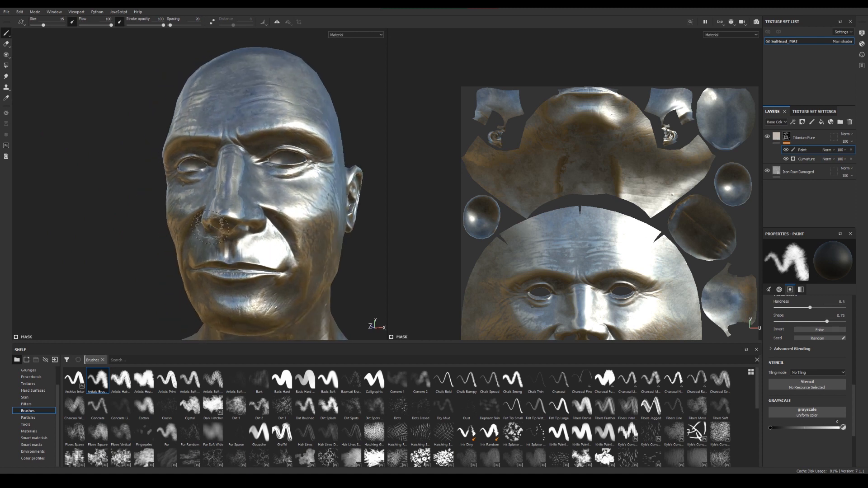
Review the Titanium Pure layer's fill, its mask, and the parameters and image inputs of the Curvature generator
{"action": "left_click", "coordinate": [776, 136]}
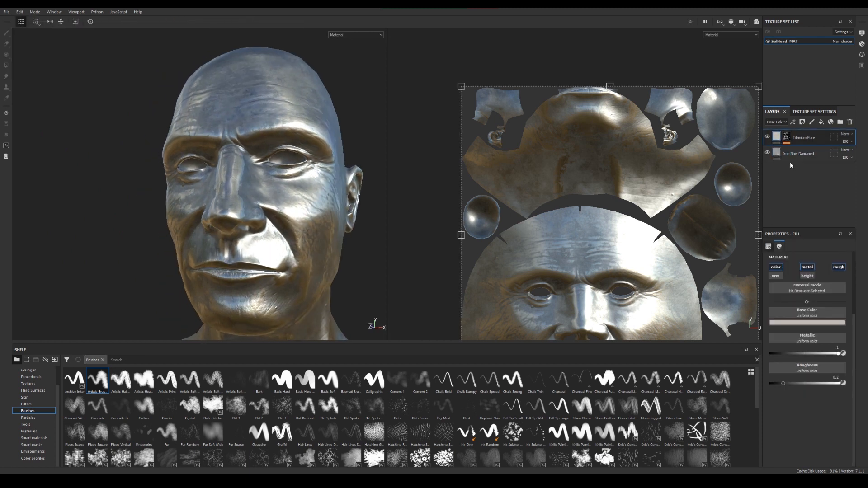
{"action": "left_click", "coordinate": [786, 136]}
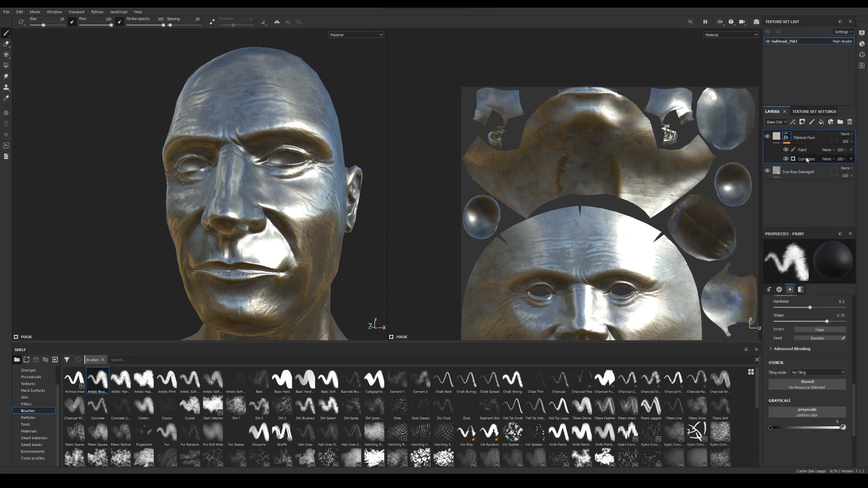
{"action": "left_click", "coordinate": [809, 159]}
{"action": "scroll", "coordinate": [821, 320], "scroll_direction": "down", "scroll_amount": 2}
{"action": "scroll", "coordinate": [821, 319], "scroll_direction": "down", "scroll_amount": 2}
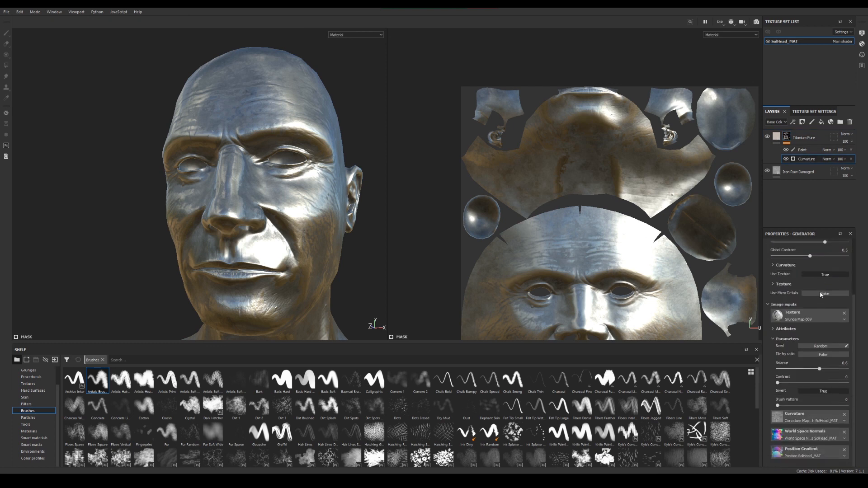
{"action": "scroll", "coordinate": [799, 271], "scroll_direction": "up", "scroll_amount": 3}
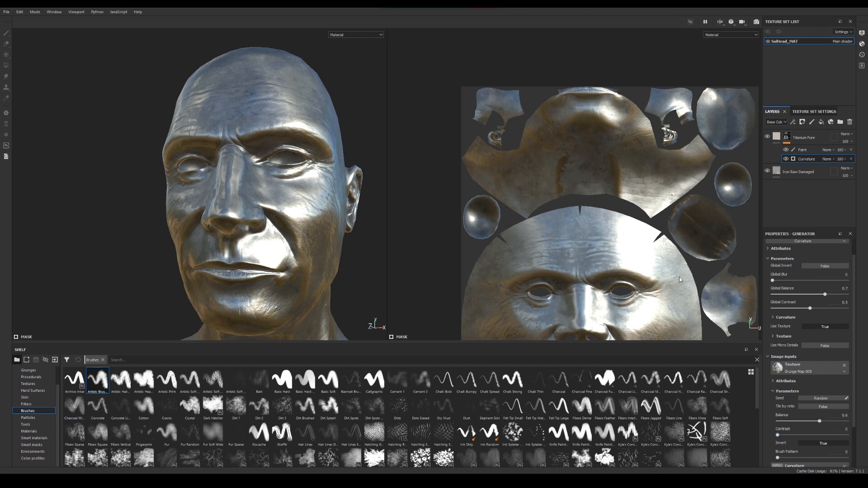
Examine the layered metal on both sides of the head and look through the brush library
{"action": "left_click_drag", "start_coordinate": [303, 194], "coordinate": [292, 223], "text": "alt"}
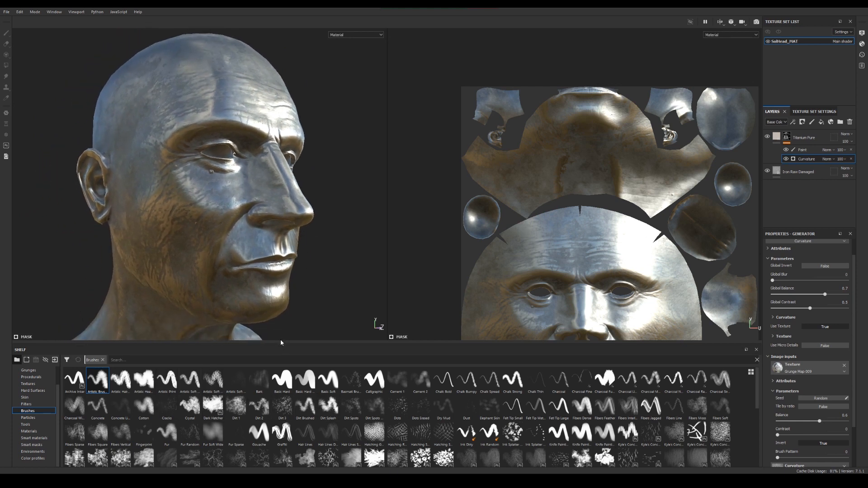
{"action": "scroll", "coordinate": [510, 420], "scroll_direction": "down", "scroll_amount": 5}
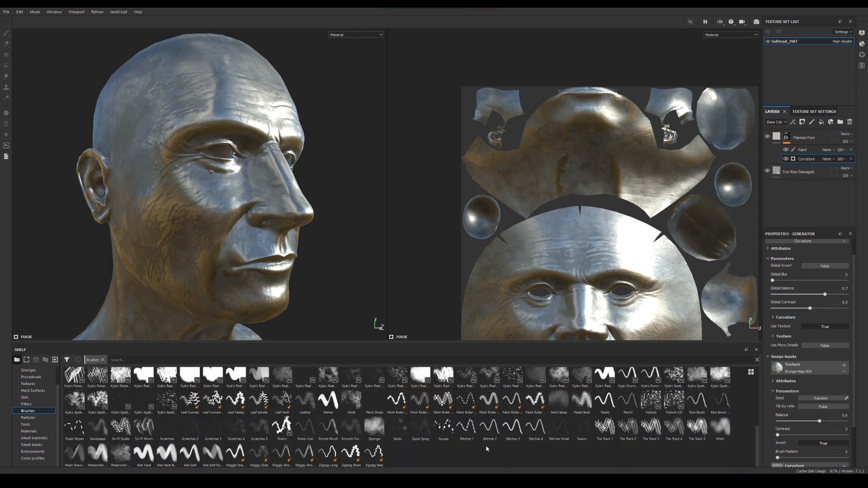
{"action": "scroll", "coordinate": [239, 413], "scroll_direction": "up", "scroll_amount": 3}
{"action": "scroll", "coordinate": [239, 412], "scroll_direction": "up", "scroll_amount": 2}
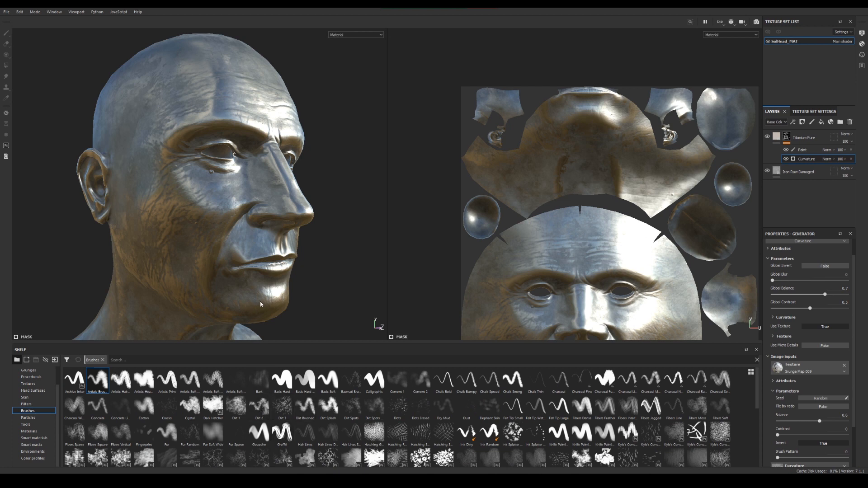
{"action": "left_click_drag", "start_coordinate": [261, 304], "coordinate": [286, 270], "text": "alt"}
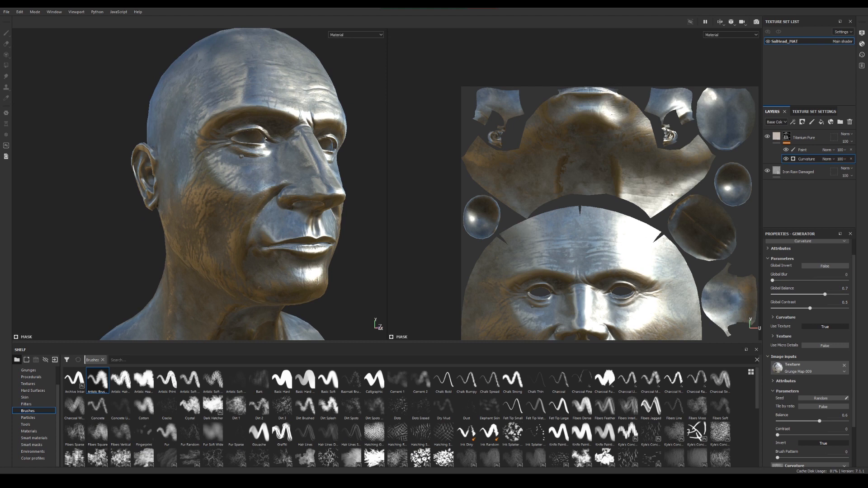
{"action": "left_click_drag", "start_coordinate": [357, 179], "coordinate": [230, 226], "text": "alt"}
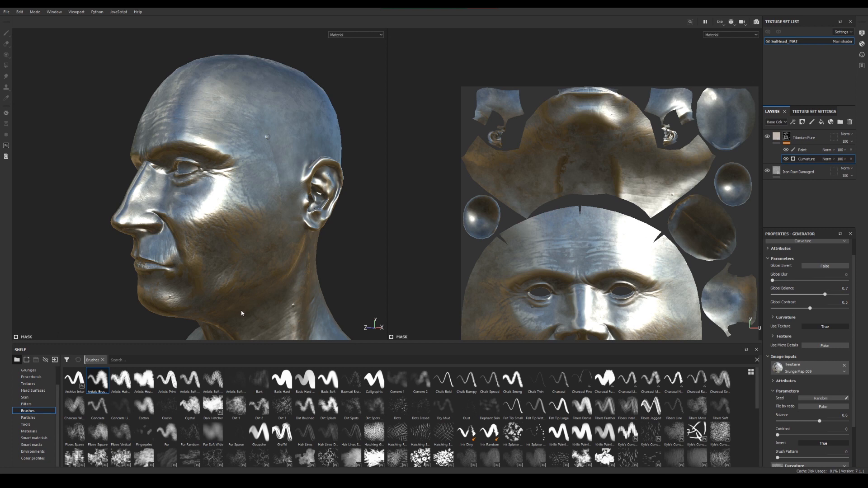
{"action": "left_click_drag", "start_coordinate": [269, 293], "coordinate": [222, 225], "text": "alt"}
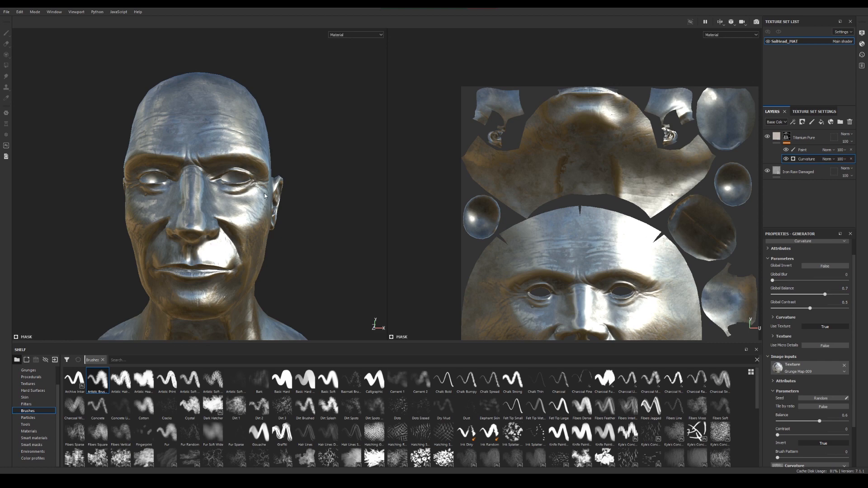
Render the head in Iray and inspect it from the front and side with the environment lighting rotated
{"action": "key", "text": "F10"}
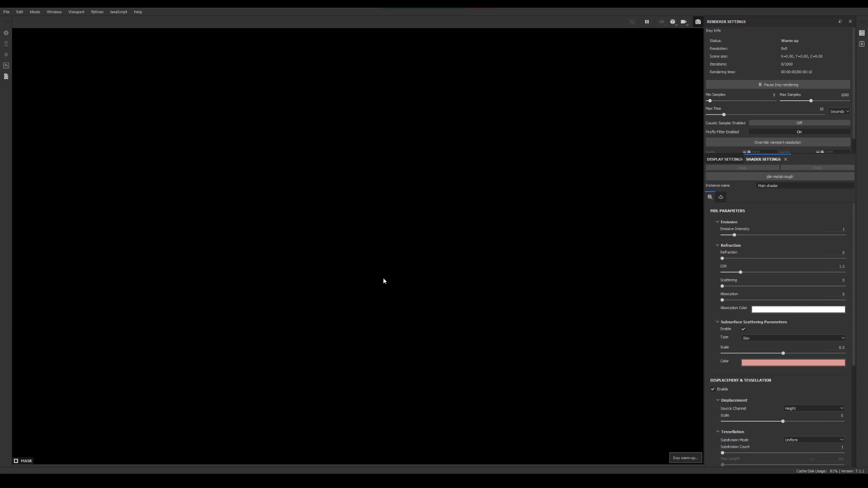
{"action": "key", "text": "alt"}
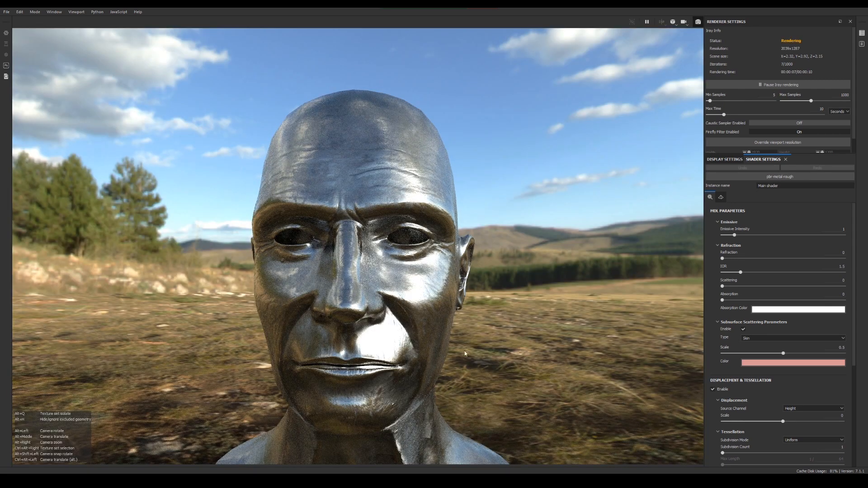
{"action": "left_click_drag", "start_coordinate": [464, 350], "coordinate": [461, 307], "text": "alt"}
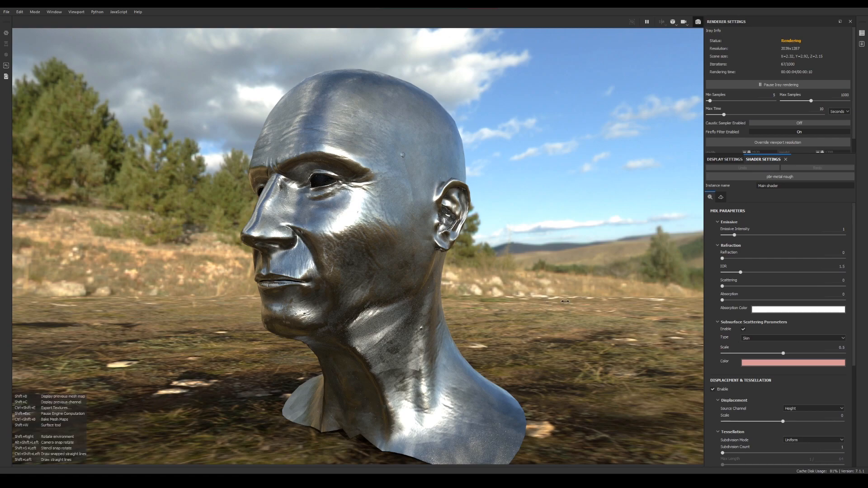
{"action": "right_click_drag", "start_coordinate": [545, 302], "coordinate": [493, 294], "text": "shift"}
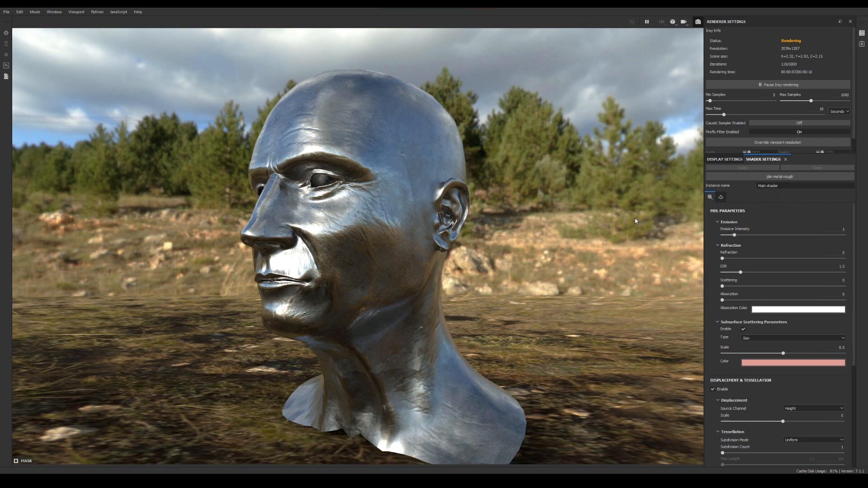
Switch the environment map to Canopus Ground, replace it with a soft low-contrast ring map, and rotate the environment to about 333
{"action": "left_click", "coordinate": [727, 160]}
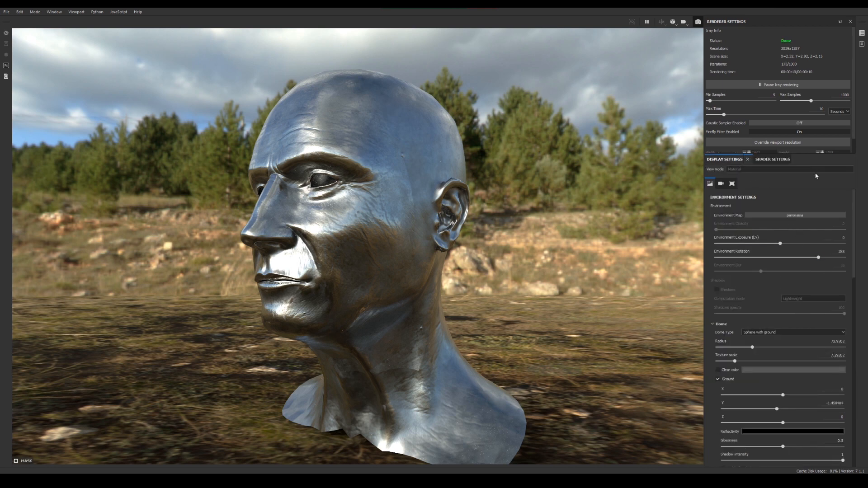
{"action": "left_click", "coordinate": [803, 215]}
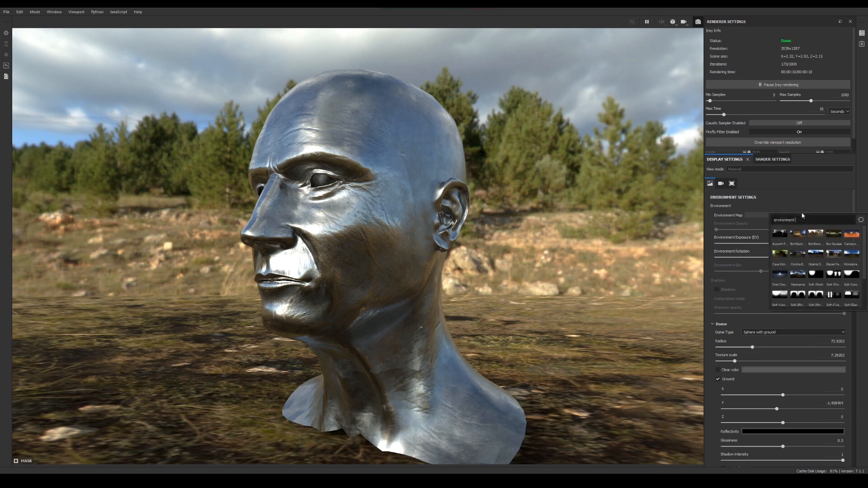
{"action": "left_click", "coordinate": [853, 234]}
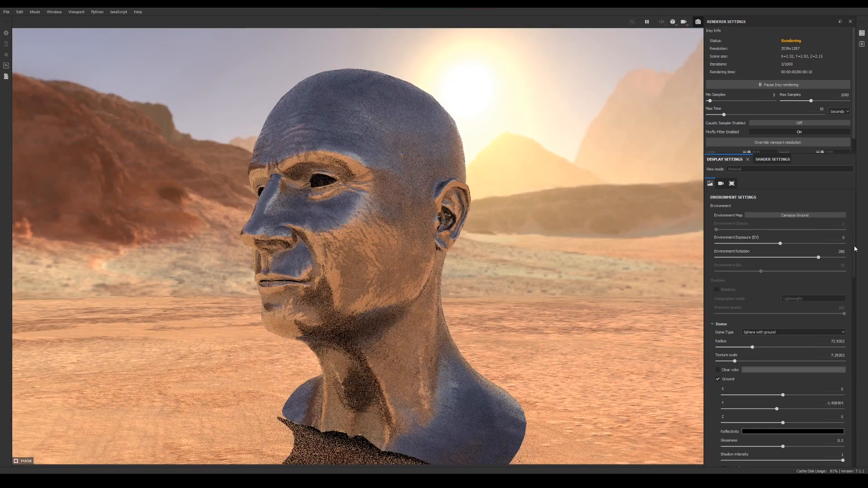
{"action": "left_click", "coordinate": [789, 216]}
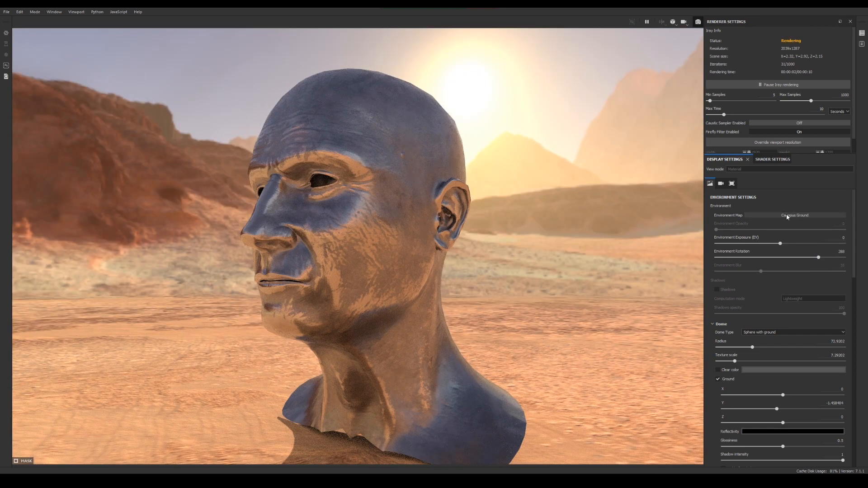
{"action": "left_click", "coordinate": [814, 297]}
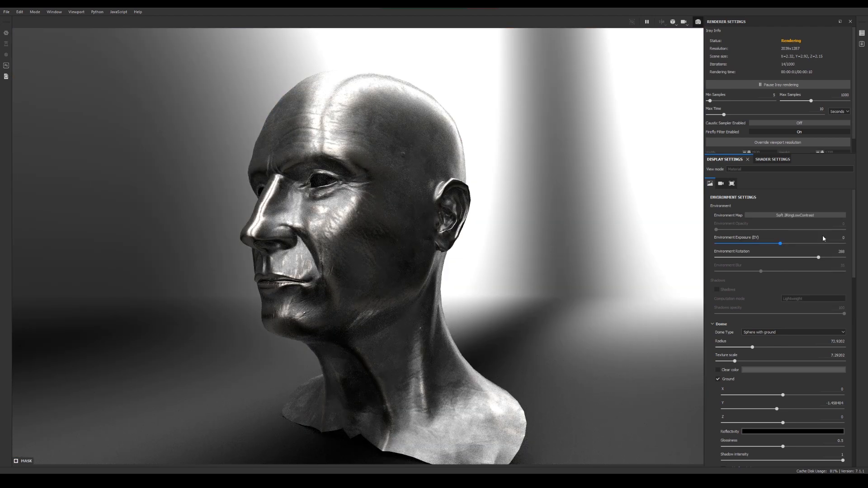
{"action": "right_click_drag", "start_coordinate": [497, 264], "coordinate": [514, 267], "text": "shift"}
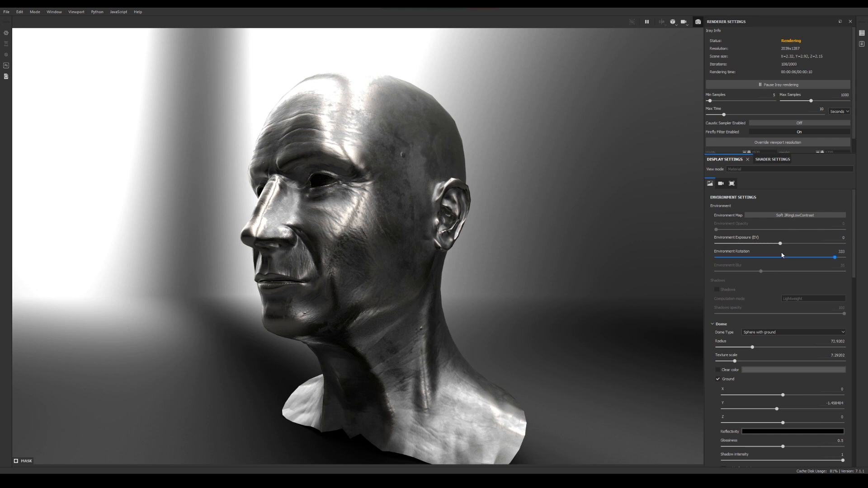
Set the camera's field of view to 42 degrees and its focus distance to about 5.5
{"action": "left_click", "coordinate": [721, 183]}
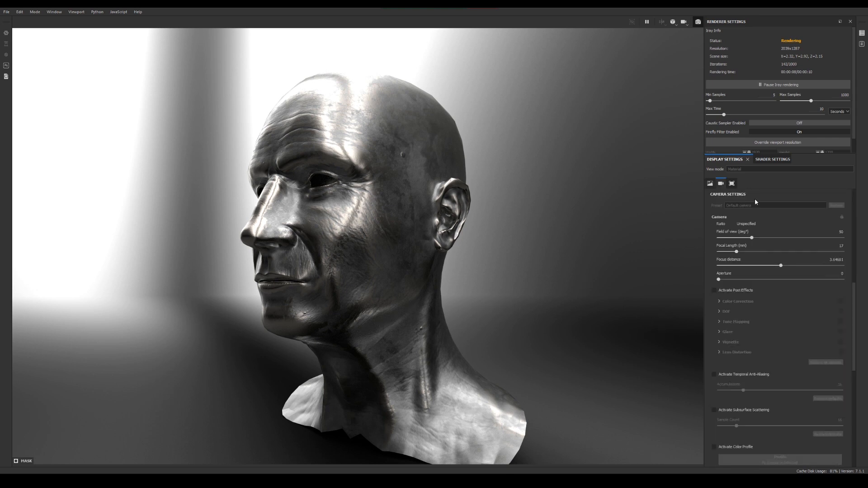
{"action": "mouse_move", "coordinate": [753, 241]}
{"action": "left_mouse_down"}
{"action": "mouse_move", "coordinate": [729, 242]}
{"action": "mouse_move", "coordinate": [812, 242]}
{"action": "mouse_move", "coordinate": [723, 236]}
{"action": "mouse_move", "coordinate": [746, 238]}
{"action": "left_mouse_up"}
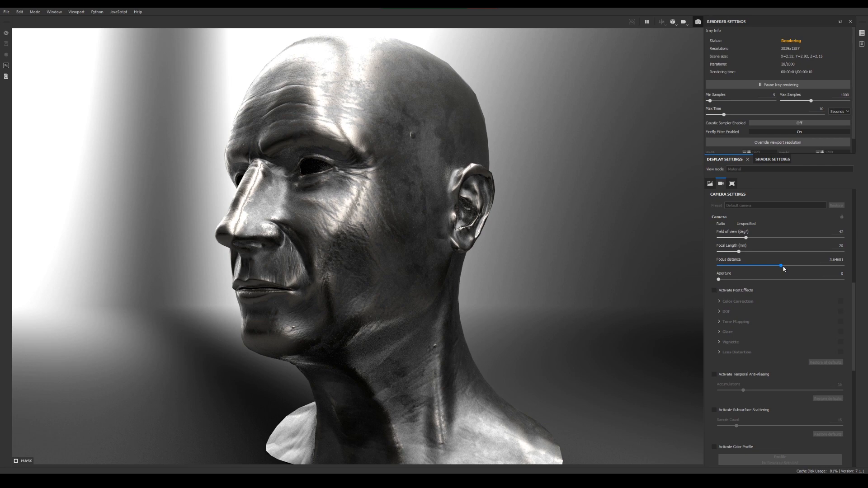
{"action": "mouse_move", "coordinate": [783, 269]}
{"action": "left_mouse_down"}
{"action": "mouse_move", "coordinate": [743, 270]}
{"action": "mouse_move", "coordinate": [794, 268]}
{"action": "left_mouse_up"}
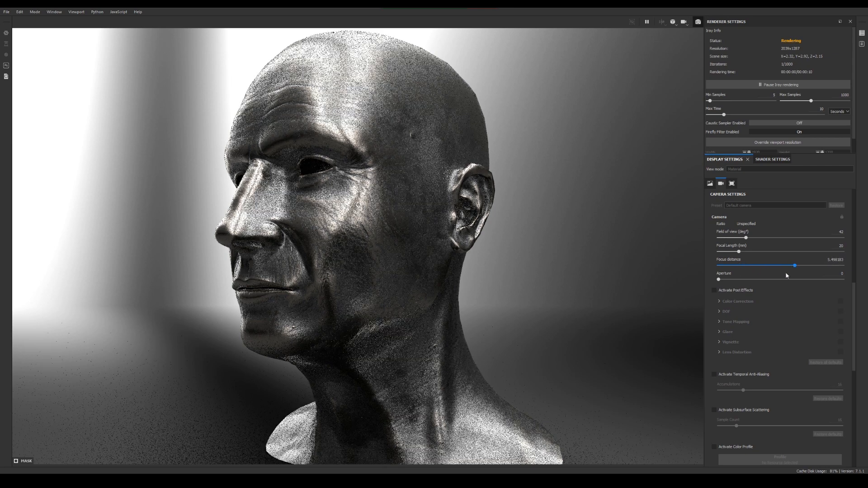
Activate the camera's post effects with Color Correction, look over its parameters, and deactivate the post effects
{"action": "left_click", "coordinate": [715, 290]}
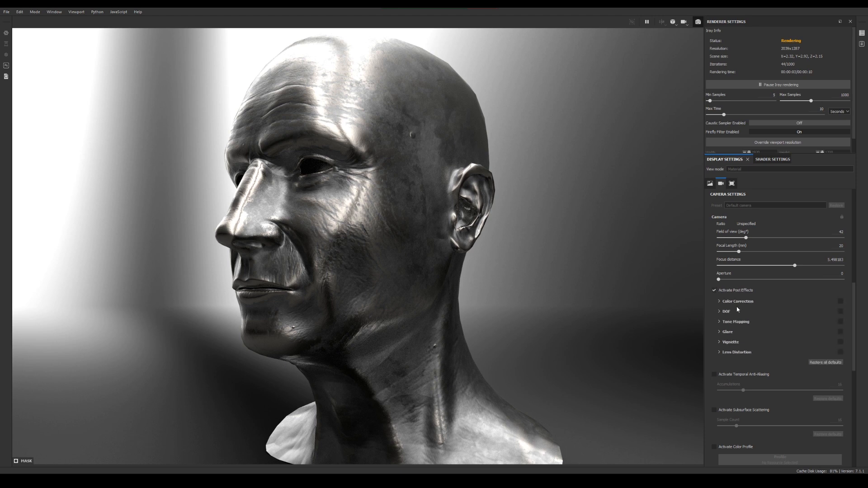
{"action": "left_click", "coordinate": [840, 301]}
{"action": "left_click", "coordinate": [719, 301]}
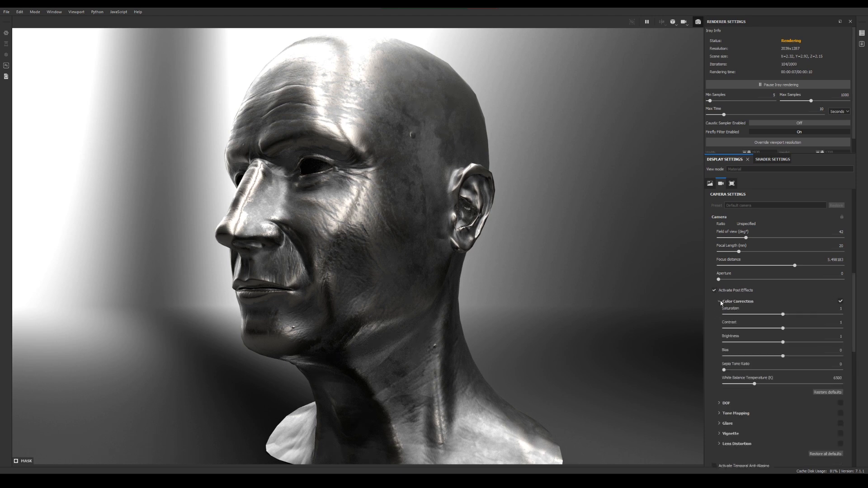
{"action": "left_click", "coordinate": [719, 302]}
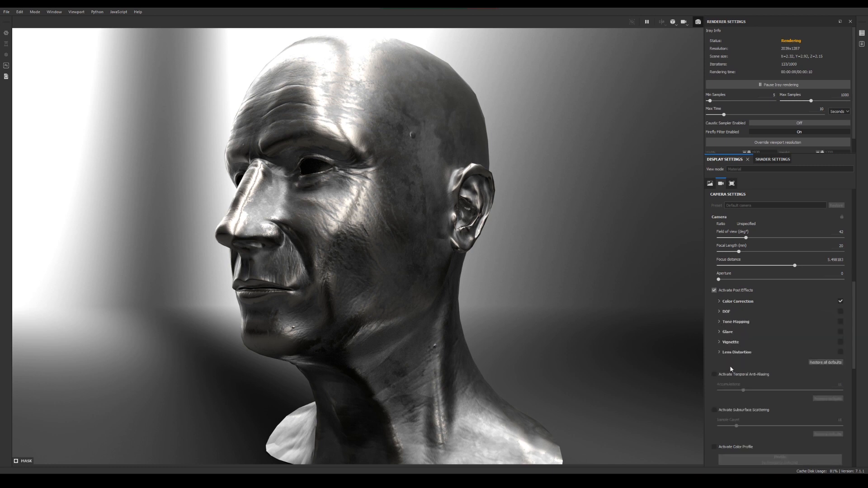
{"action": "left_click", "coordinate": [714, 290]}
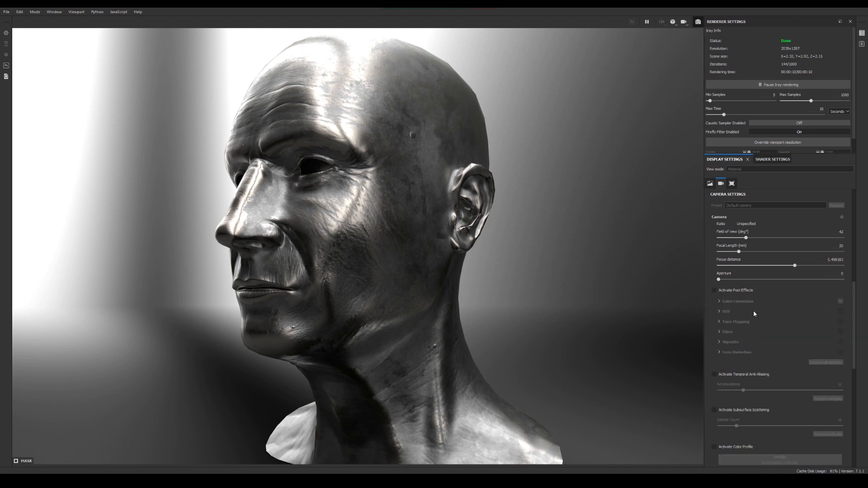
Review the remaining camera and viewport display settings, and the shader's refraction, subsurface scattering, displacement and tessellation parameters
{"action": "scroll", "coordinate": [757, 339], "scroll_direction": "down", "scroll_amount": 3}
{"action": "scroll", "coordinate": [787, 387], "scroll_direction": "down", "scroll_amount": 4}
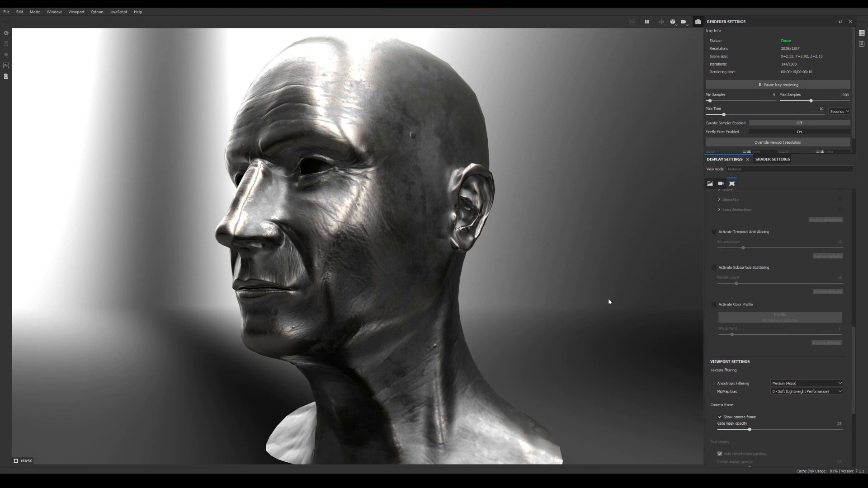
{"action": "scroll", "coordinate": [749, 396], "scroll_direction": "down", "scroll_amount": 5}
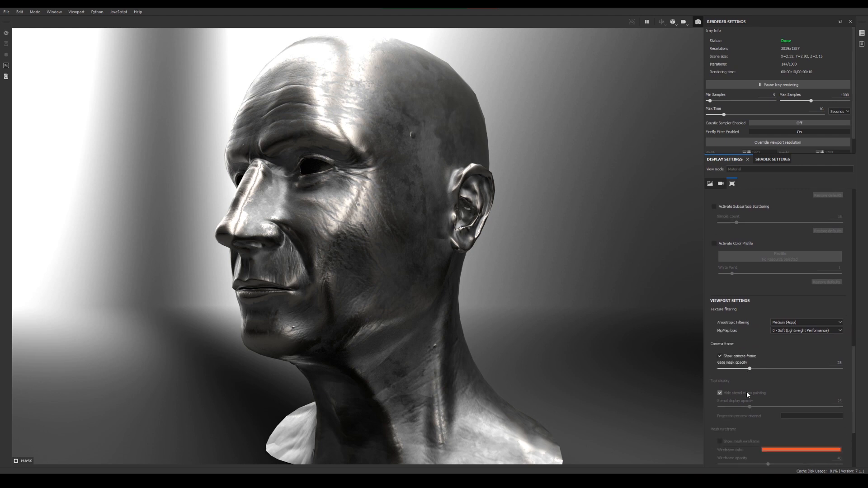
{"action": "scroll", "coordinate": [770, 351], "scroll_direction": "up", "scroll_amount": 8}
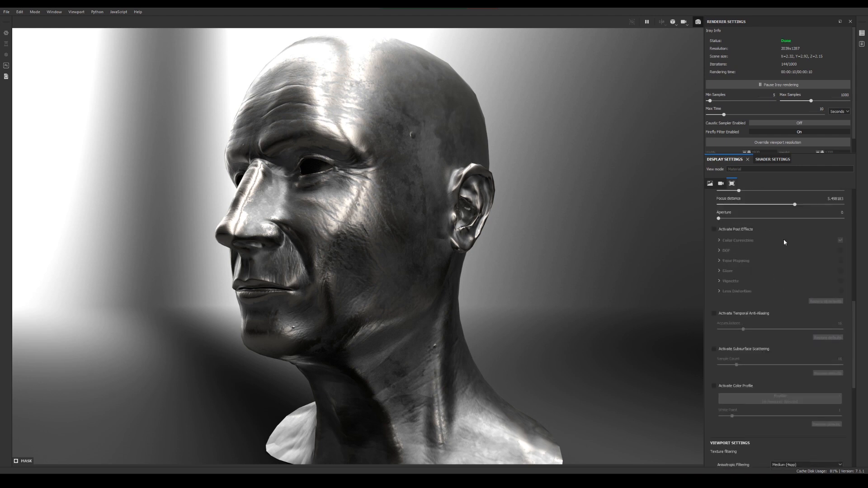
{"action": "left_click", "coordinate": [773, 159]}
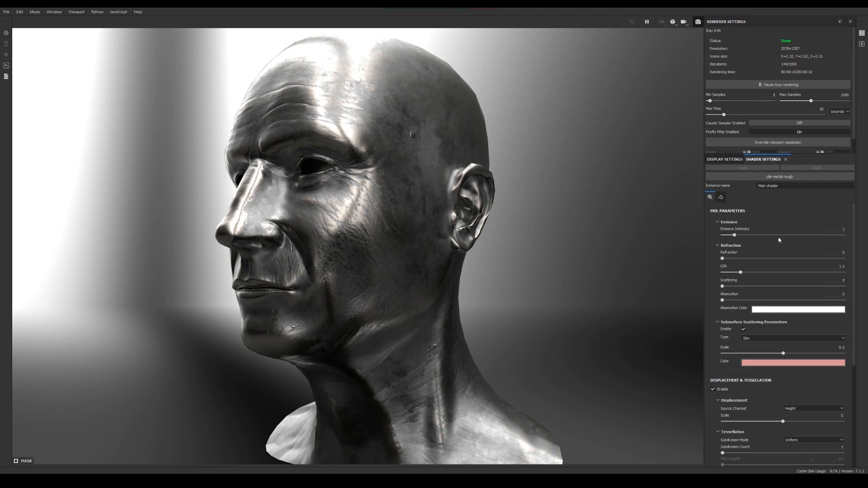
{"action": "scroll", "coordinate": [782, 235], "scroll_direction": "down", "scroll_amount": 2}
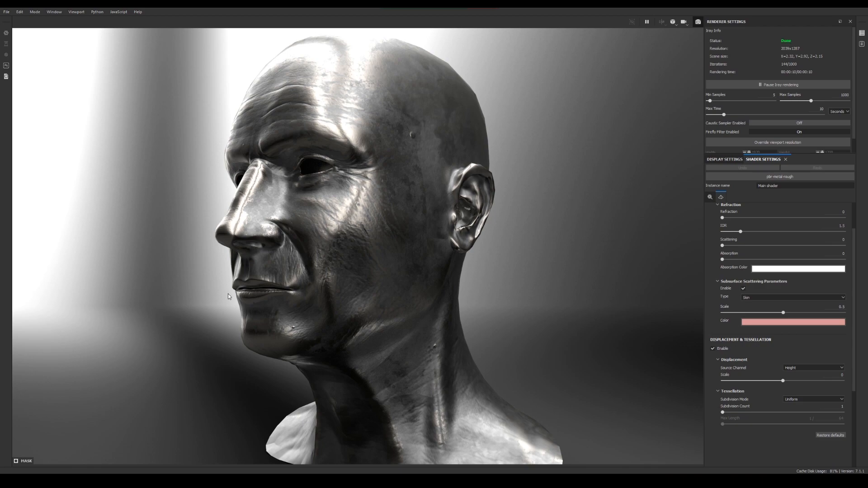
Turn the rendered head toward the front, compare the Iray render with the painting viewport, and return to painting mode
{"action": "left_click_drag", "start_coordinate": [229, 294], "coordinate": [356, 286], "text": "alt"}
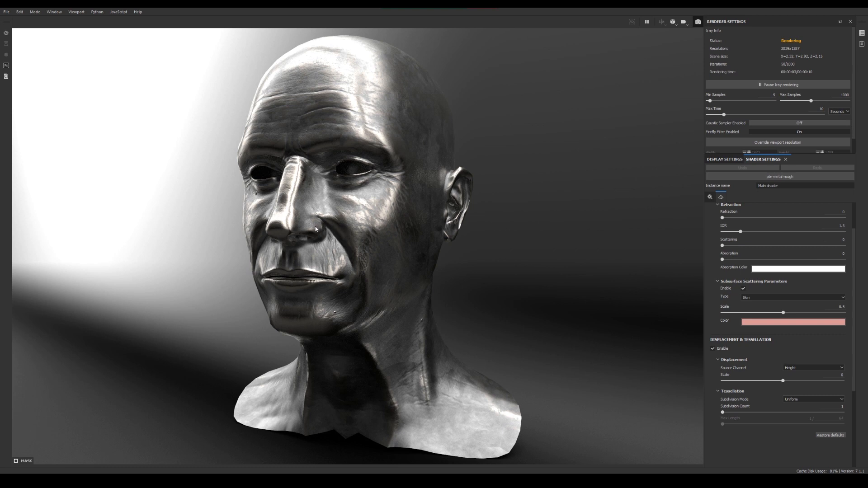
{"action": "key", "text": "F9"}
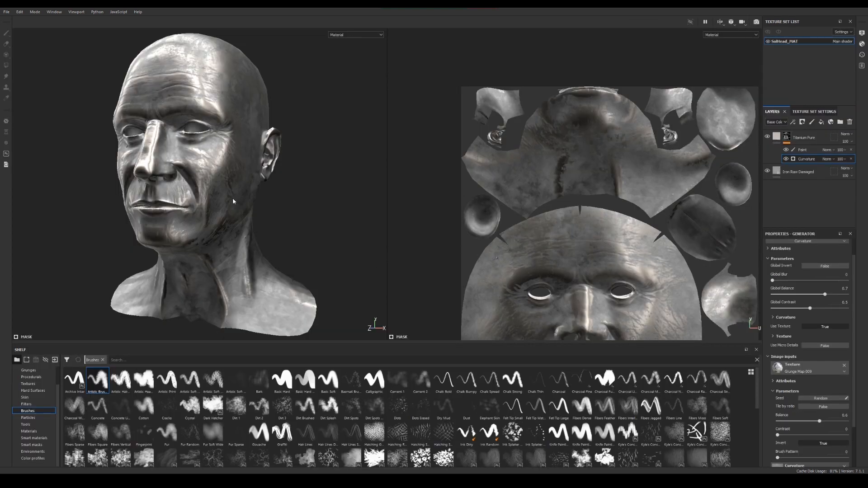
{"action": "left_click", "coordinate": [756, 23]}
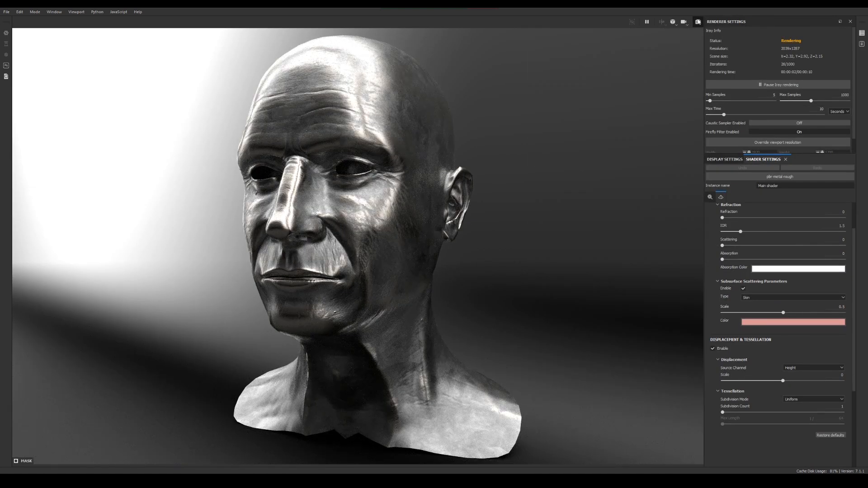
{"action": "left_click", "coordinate": [698, 22]}
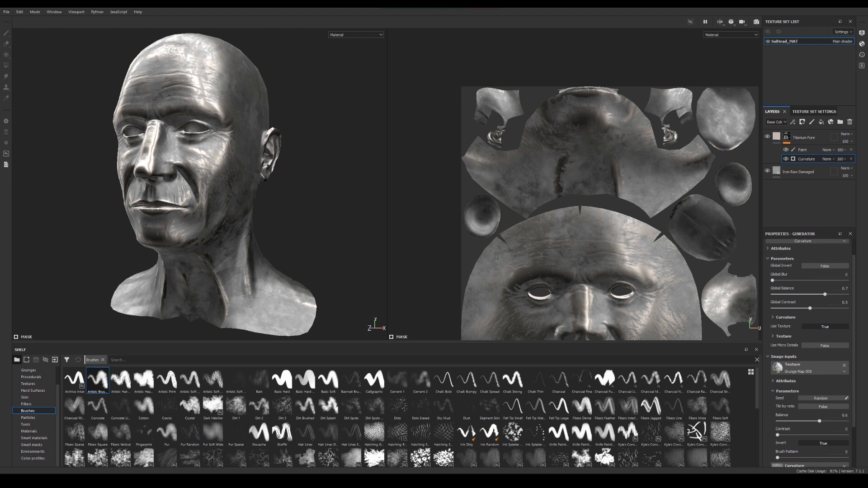
Review the texture export settings and the available output templates, and close the export dialog without exporting
{"action": "left_click", "coordinate": [20, 11]}
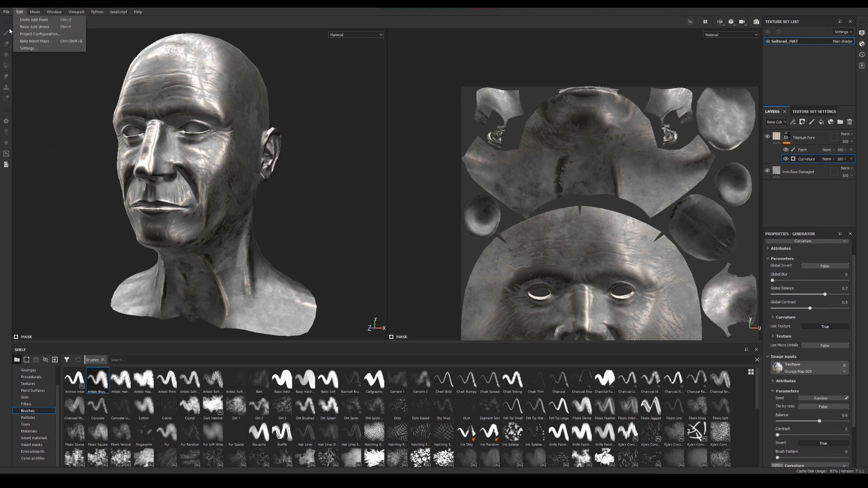
{"action": "left_click", "coordinate": [7, 12]}
{"action": "left_click", "coordinate": [7, 12]}
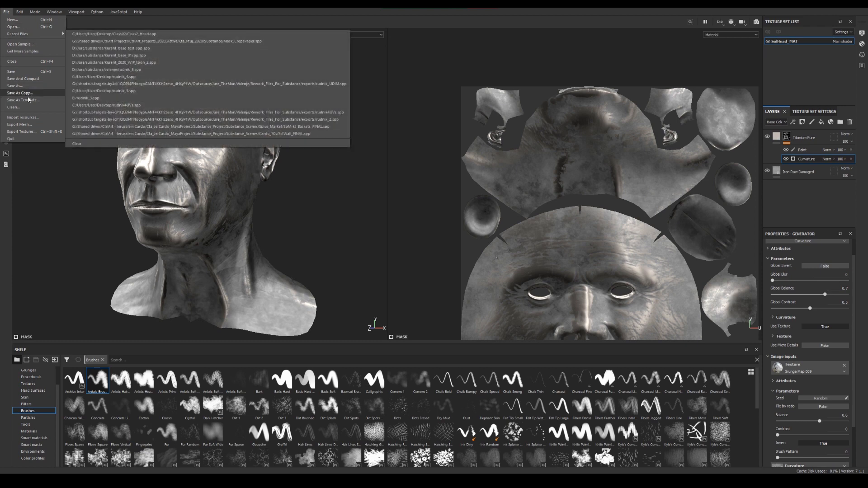
{"action": "left_click", "coordinate": [37, 132]}
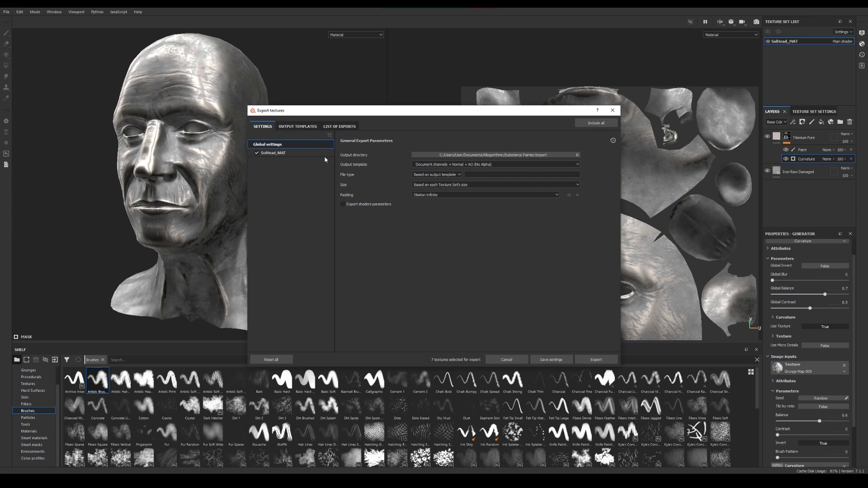
{"action": "left_click", "coordinate": [298, 127]}
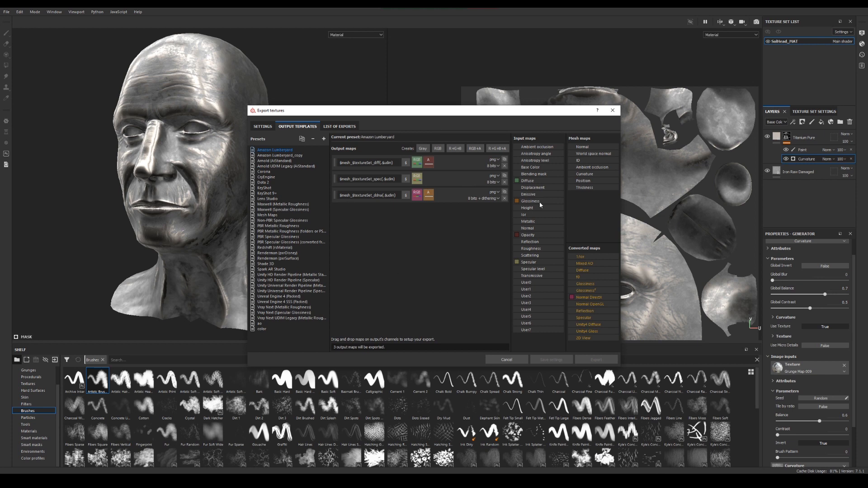
{"action": "left_click", "coordinate": [261, 127]}
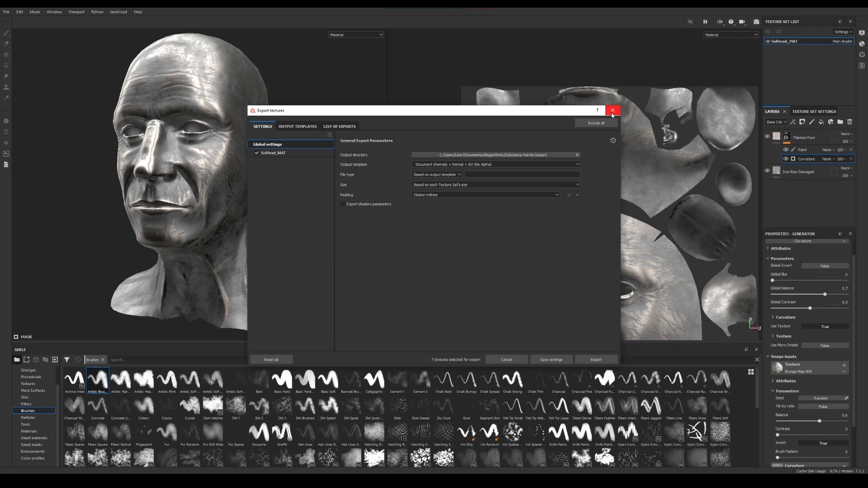
{"action": "left_click", "coordinate": [613, 111]}
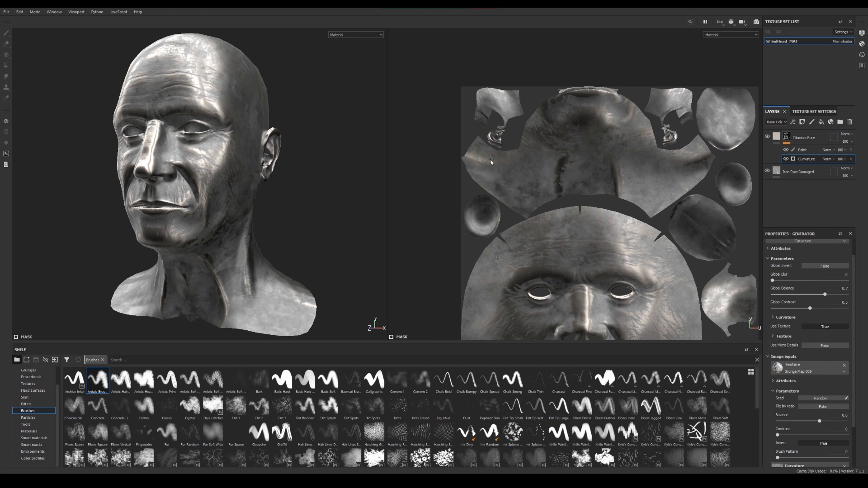
Inspect the layered metal on the head from the side and front in the 3D view
{"action": "left_click_drag", "start_coordinate": [285, 167], "coordinate": [338, 194], "text": "alt"}
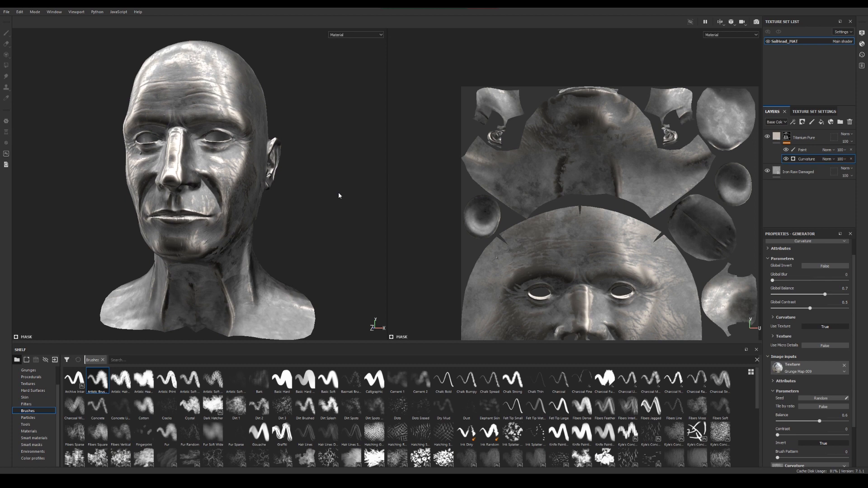
{"action": "left_click_drag", "start_coordinate": [328, 203], "coordinate": [262, 213], "text": "alt"}
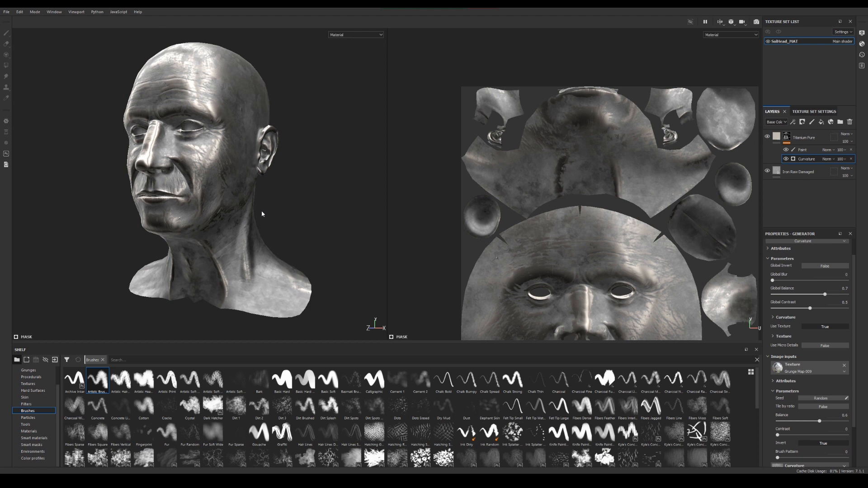
{"action": "left_click_drag", "start_coordinate": [227, 229], "coordinate": [265, 236], "text": "alt"}
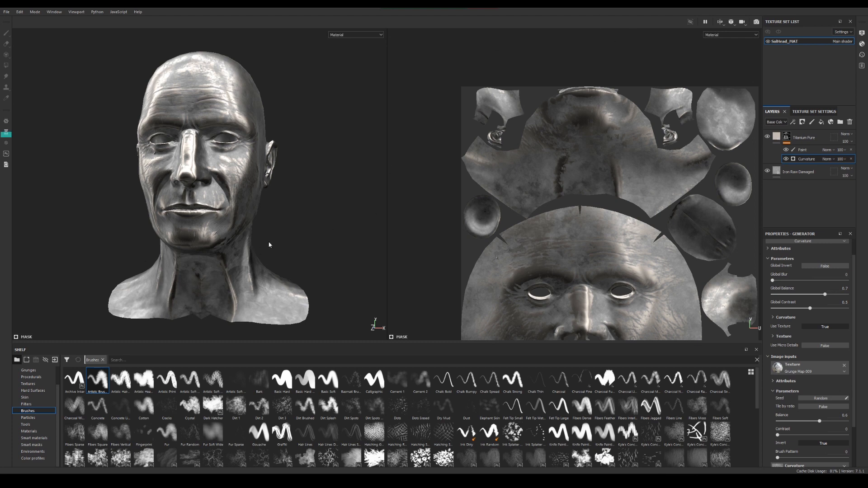
{"action": "left_click_drag", "start_coordinate": [271, 244], "coordinate": [291, 241], "text": "alt"}
{"action": "middle_click_drag", "start_coordinate": [292, 240], "coordinate": [308, 239], "text": "alt"}
{"action": "left_click_drag", "start_coordinate": [308, 239], "coordinate": [269, 240], "text": "alt"}
{"action": "middle_click_drag", "start_coordinate": [264, 245], "coordinate": [258, 262], "text": "alt"}
{"action": "left_click_drag", "start_coordinate": [258, 262], "coordinate": [275, 248], "text": "alt"}
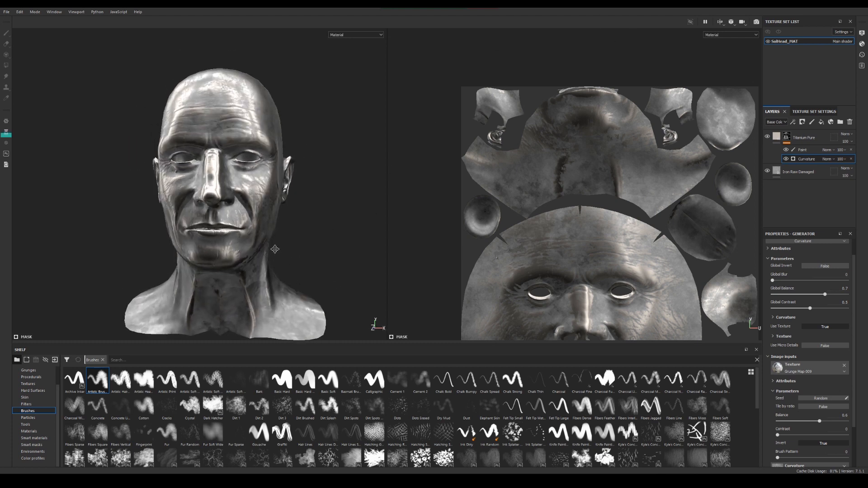
{"action": "middle_click_drag", "start_coordinate": [275, 248], "coordinate": [275, 238], "text": "alt"}
Add a fill layer above Titanium Pure, hide it, and add an empty paint layer on top of the stack
{"action": "left_click", "coordinate": [803, 150]}
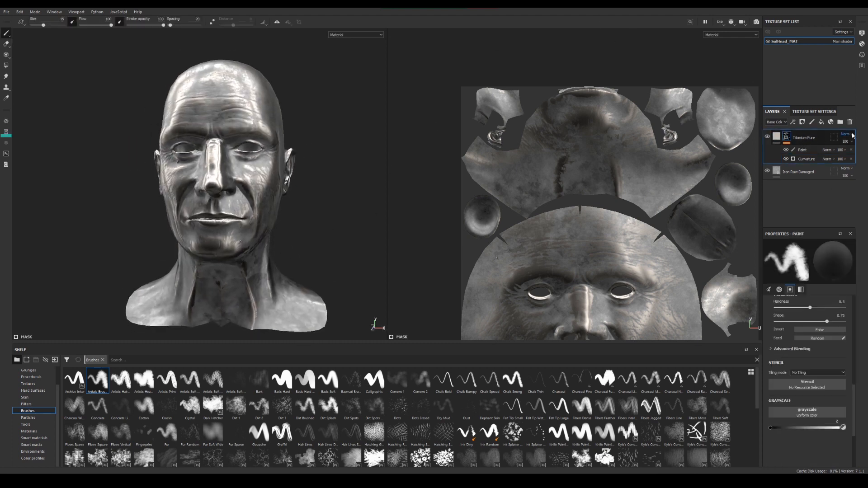
{"action": "left_click", "coordinate": [820, 122]}
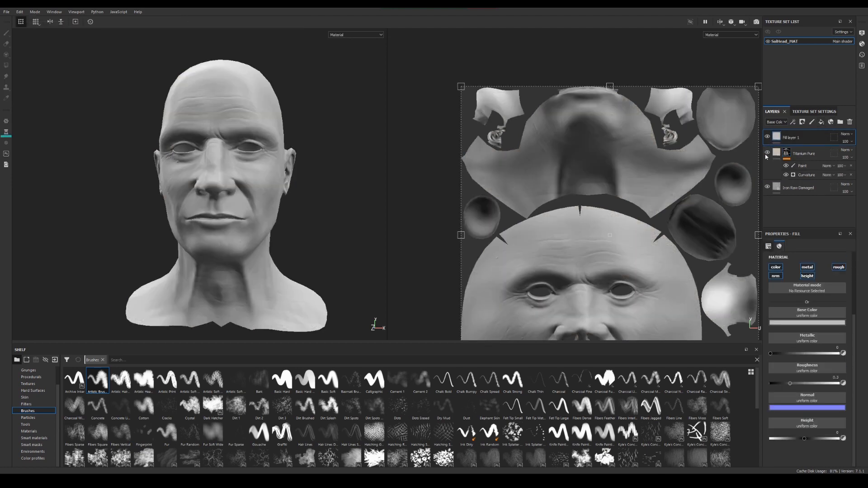
{"action": "left_click", "coordinate": [767, 136]}
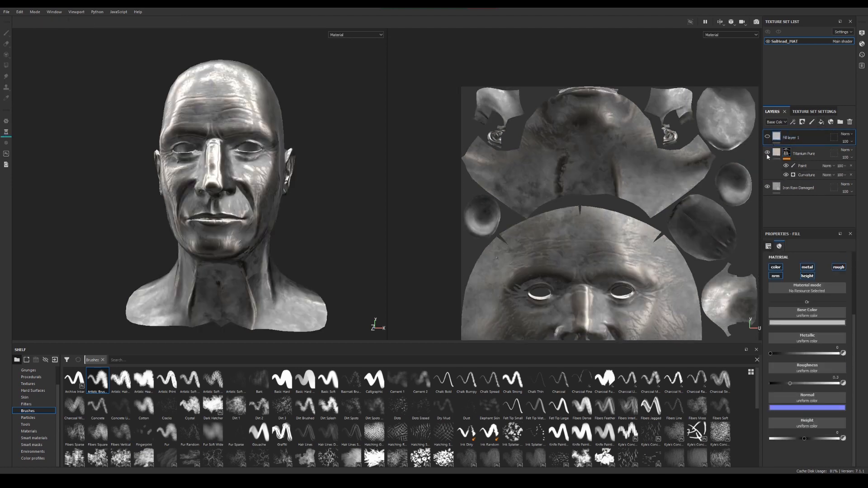
{"action": "left_click", "coordinate": [812, 122]}
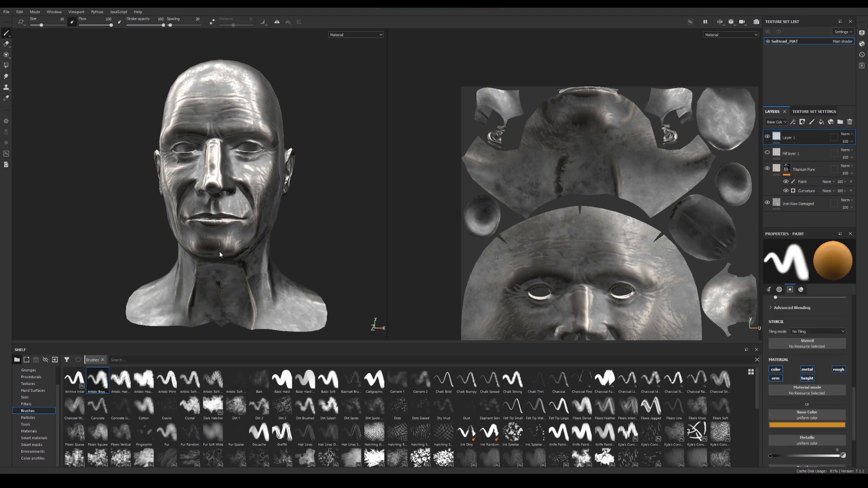
Show the Particles brushes in the shelf
{"action": "left_click_drag", "start_coordinate": [297, 261], "coordinate": [357, 264], "text": "alt"}
{"action": "middle_click_drag", "start_coordinate": [237, 222], "coordinate": [281, 220], "text": "alt"}
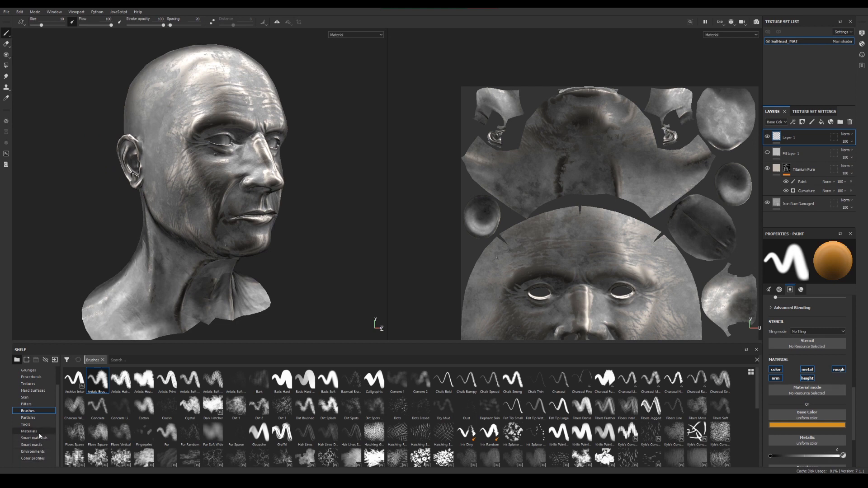
{"action": "left_click", "coordinate": [34, 418]}
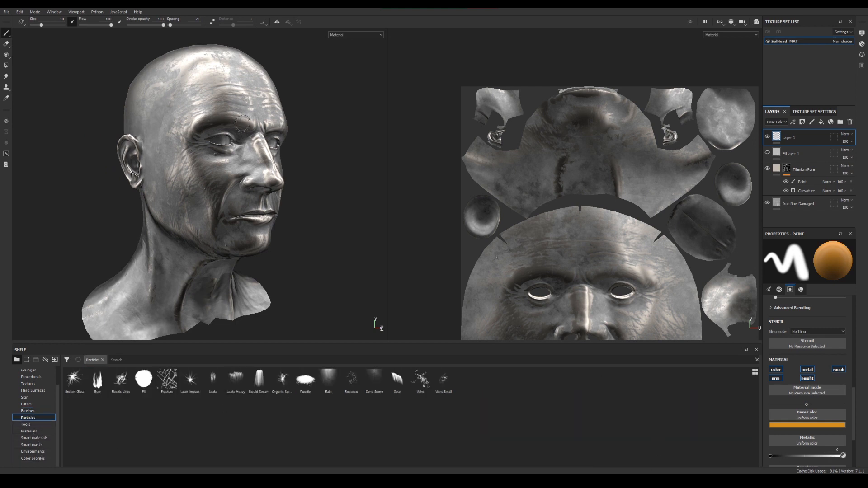
{"action": "middle_click_drag", "start_coordinate": [242, 183], "coordinate": [284, 186], "text": "alt"}
{"action": "right_click_drag", "start_coordinate": [284, 186], "coordinate": [296, 186], "text": "alt"}
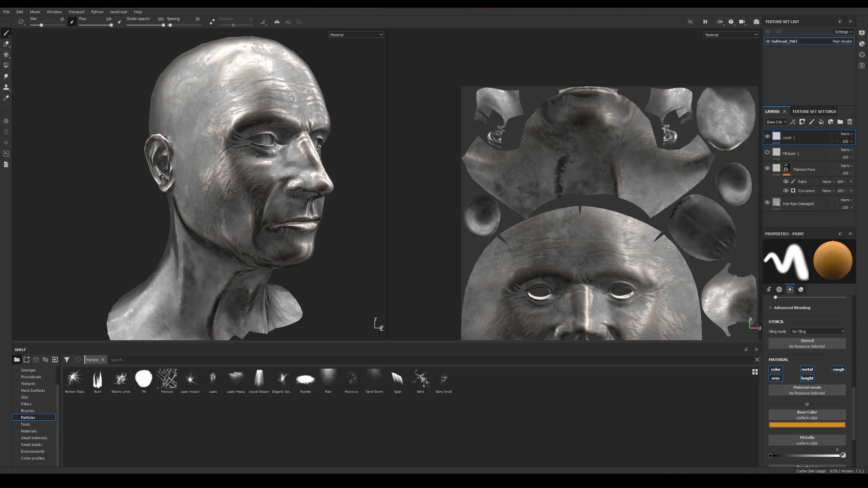
{"action": "left_click_drag", "start_coordinate": [295, 185], "coordinate": [304, 184], "text": "alt"}
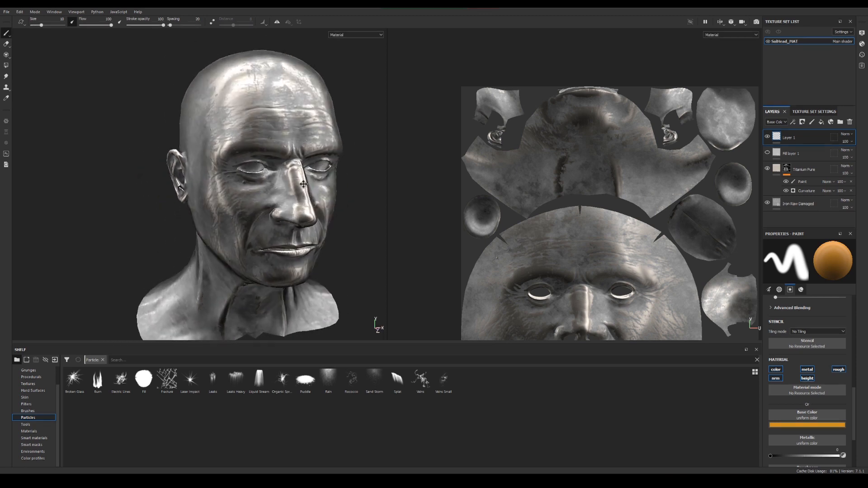
{"action": "middle_click_drag", "start_coordinate": [303, 184], "coordinate": [272, 203], "text": "alt"}
{"action": "mouse_move", "coordinate": [206, 172]}
{"action": "left_mouse_down", "text": "alt"}
{"action": "mouse_move", "coordinate": [232, 168]}
{"action": "mouse_move", "coordinate": [217, 171]}
{"action": "mouse_move", "coordinate": [233, 176]}
{"action": "mouse_move", "coordinate": [226, 186]}
{"action": "left_mouse_up", "text": "alt"}
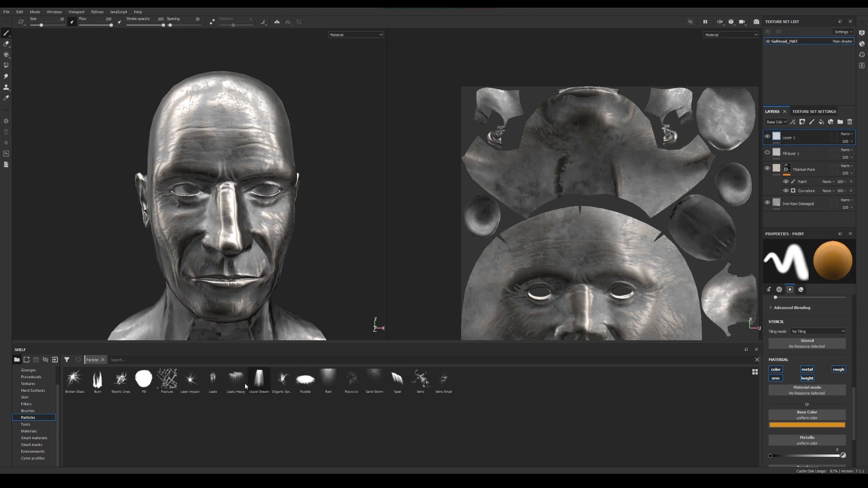
Choose the Leaks particle brush, increase its size to 4.84, and paint orange leaks beneath the head's right eye
{"action": "left_click", "coordinate": [210, 384]}
{"action": "left_click_drag", "start_coordinate": [217, 253], "coordinate": [260, 251], "text": "alt"}
{"action": "right_click_drag", "start_coordinate": [260, 251], "coordinate": [299, 253], "text": "alt"}
{"action": "left_click_drag", "start_coordinate": [203, 210], "coordinate": [245, 215], "text": "alt"}
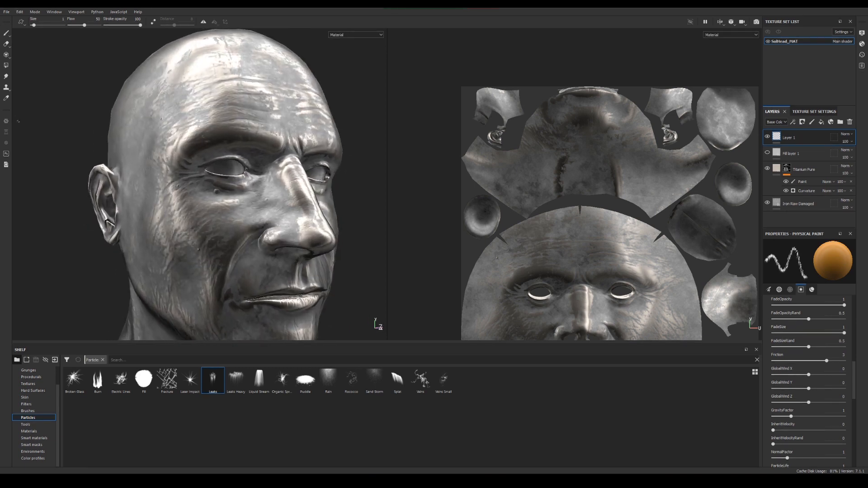
{"action": "key", "text": "bracketright"}
{"action": "key", "text": "bracketright"}
{"action": "key", "text": "bracketright"}
{"action": "key", "text": "bracketright"}
{"action": "mouse_move", "coordinate": [253, 178]}
{"action": "left_mouse_down"}
{"action": "mouse_move", "coordinate": [247, 195]}
{"action": "mouse_move", "coordinate": [219, 195]}
{"action": "left_mouse_up"}
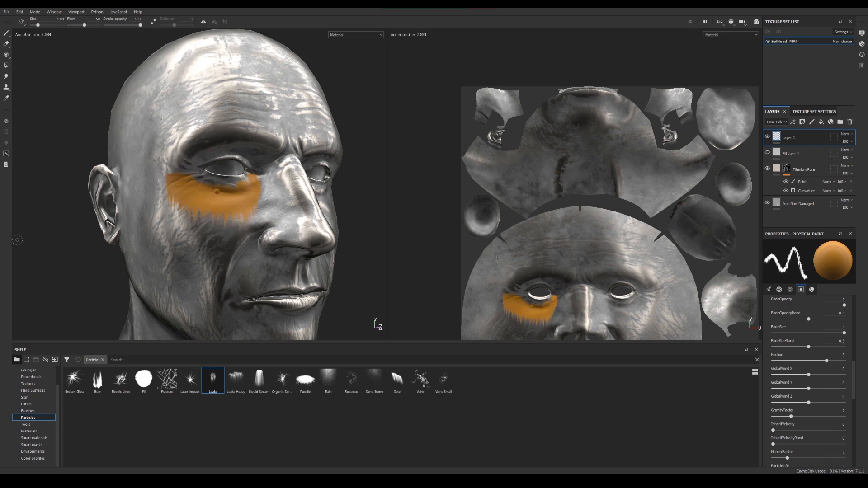
Raise the Leaks brush's ParticleLife to about 3.9 and paint an orange stroke across the brow above the nose
{"action": "left_click_drag", "start_coordinate": [194, 270], "coordinate": [128, 275], "text": "alt"}
{"action": "middle_click_drag", "start_coordinate": [232, 281], "coordinate": [94, 283], "text": "alt"}
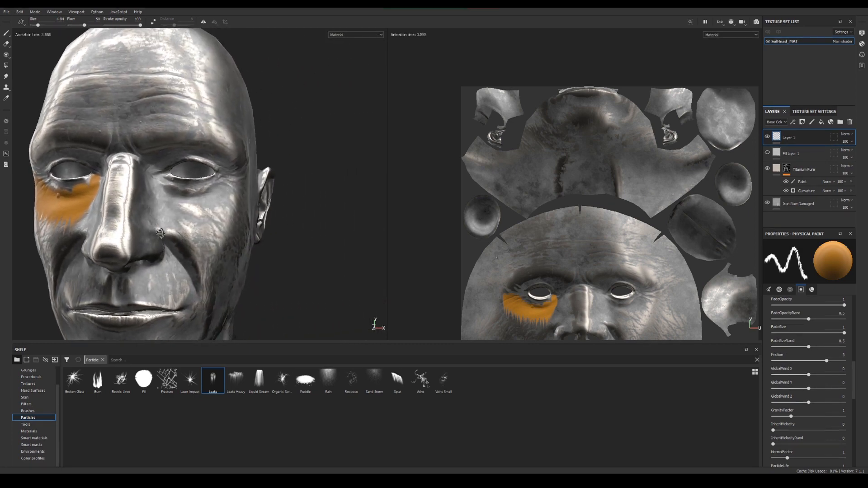
{"action": "left_click_drag", "start_coordinate": [226, 281], "coordinate": [203, 280], "text": "alt"}
{"action": "scroll", "coordinate": [807, 425], "scroll_direction": "down", "scroll_amount": 2}
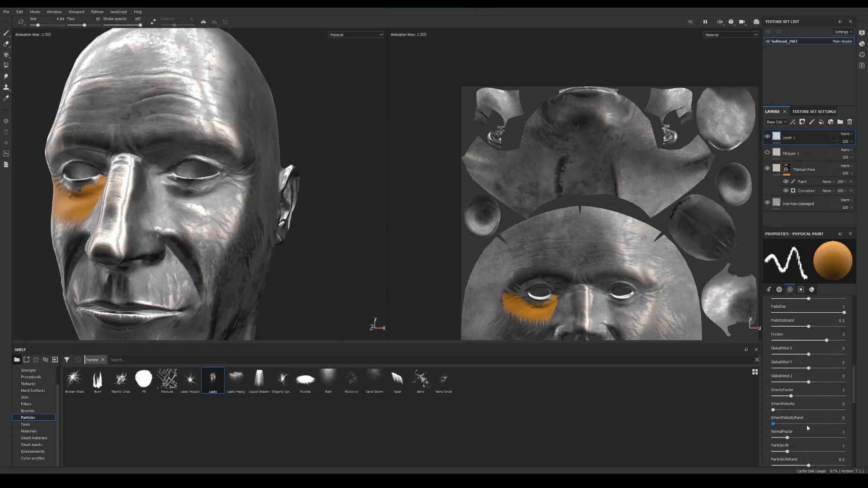
{"action": "left_click_drag", "start_coordinate": [782, 432], "coordinate": [828, 432]}
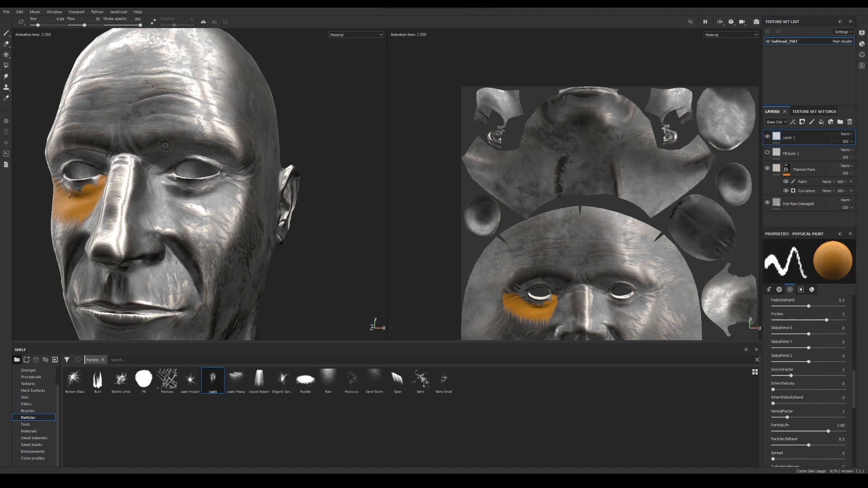
{"action": "left_click_drag", "start_coordinate": [77, 121], "coordinate": [173, 111]}
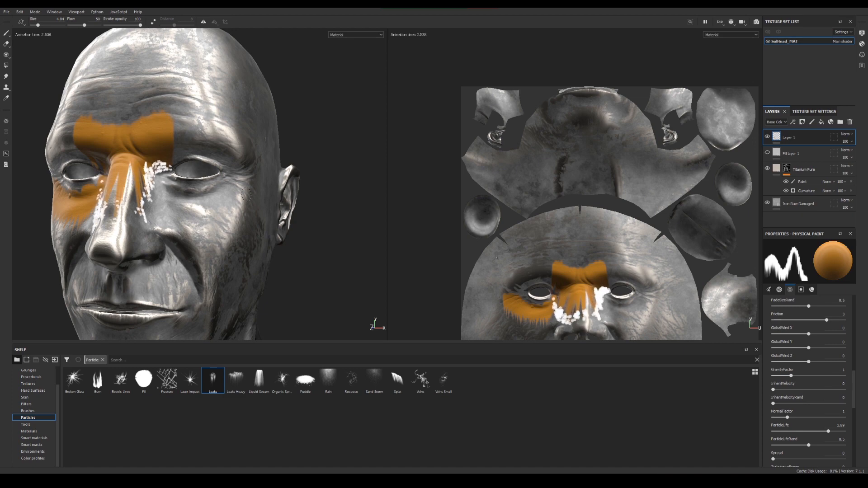
Paint more orange leaks over the head's left brow and around its right eye
{"action": "left_click_drag", "start_coordinate": [214, 263], "coordinate": [198, 222], "text": "alt"}
{"action": "mouse_move", "coordinate": [171, 125]}
{"action": "left_mouse_down"}
{"action": "mouse_move", "coordinate": [198, 121]}
{"action": "mouse_move", "coordinate": [261, 147]}
{"action": "left_mouse_up"}
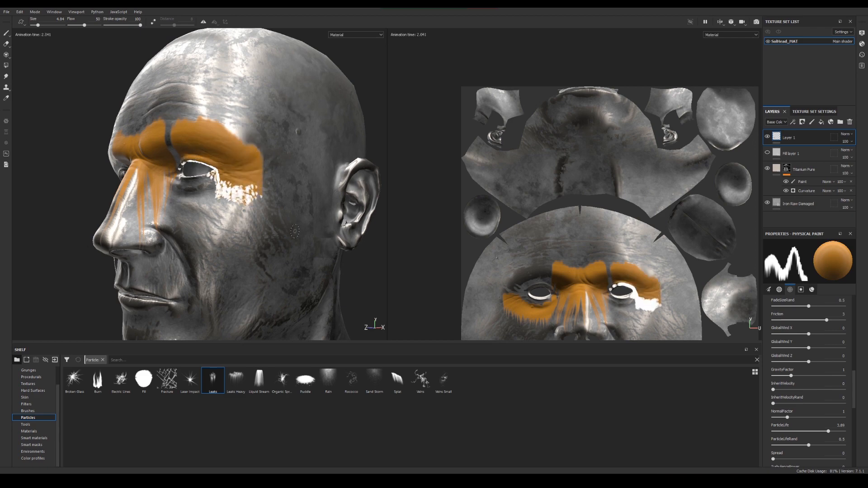
{"action": "left_click_drag", "start_coordinate": [271, 260], "coordinate": [179, 168], "text": "alt"}
{"action": "left_click", "coordinate": [173, 163]}
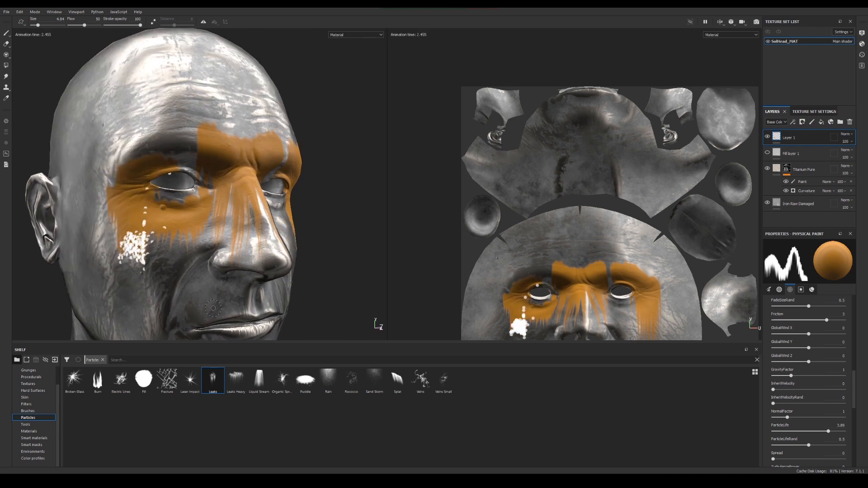
{"action": "left_click_drag", "start_coordinate": [202, 287], "coordinate": [195, 200], "text": "alt"}
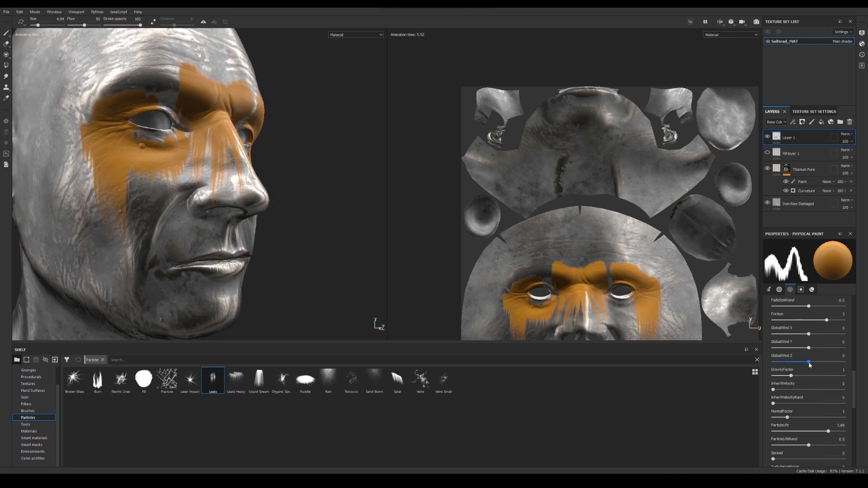
Reduce the brush's stroke opacity to 48 and paint a fainter orange leak at the temple beside the left ear
{"action": "scroll", "coordinate": [811, 354], "scroll_direction": "up", "scroll_amount": 8}
{"action": "scroll", "coordinate": [811, 350], "scroll_direction": "up", "scroll_amount": 2}
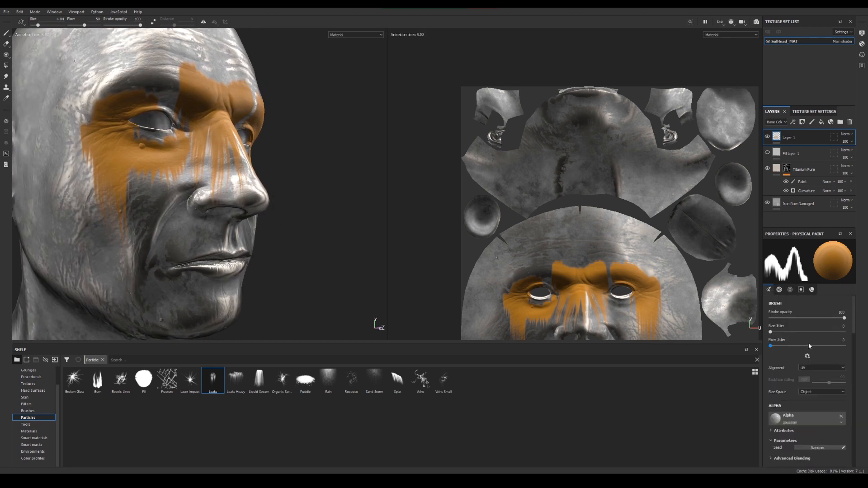
{"action": "left_click_drag", "start_coordinate": [844, 318], "coordinate": [805, 318]}
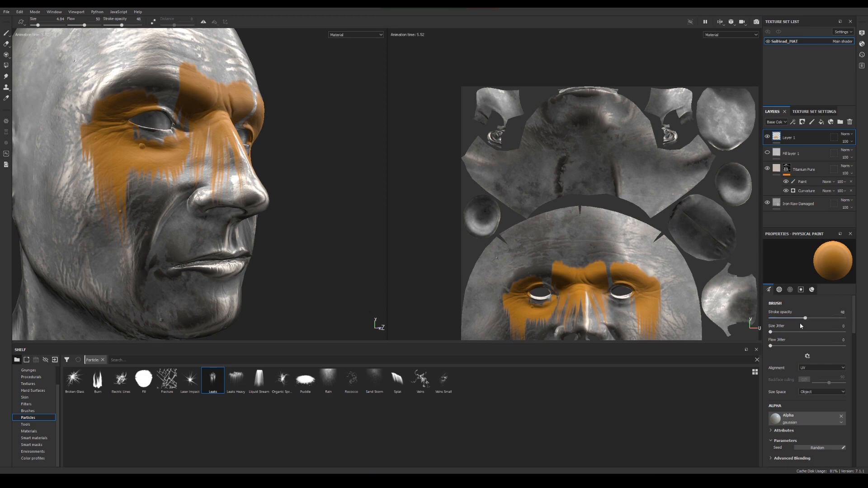
{"action": "mouse_move", "coordinate": [297, 322]}
{"action": "left_mouse_down", "text": "alt"}
{"action": "mouse_move", "coordinate": [210, 243]}
{"action": "mouse_move", "coordinate": [272, 173]}
{"action": "mouse_move", "coordinate": [250, 171]}
{"action": "mouse_move", "coordinate": [281, 161]}
{"action": "mouse_move", "coordinate": [308, 169]}
{"action": "left_mouse_up", "text": "alt"}
{"action": "left_click", "coordinate": [269, 177]}
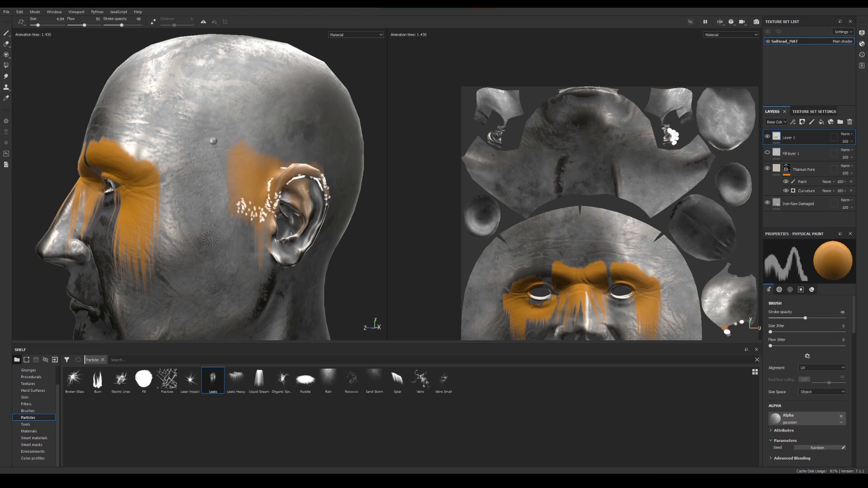
{"action": "right_click_drag", "start_coordinate": [267, 227], "coordinate": [296, 242], "text": "alt"}
{"action": "left_click_drag", "start_coordinate": [296, 242], "coordinate": [265, 240], "text": "alt"}
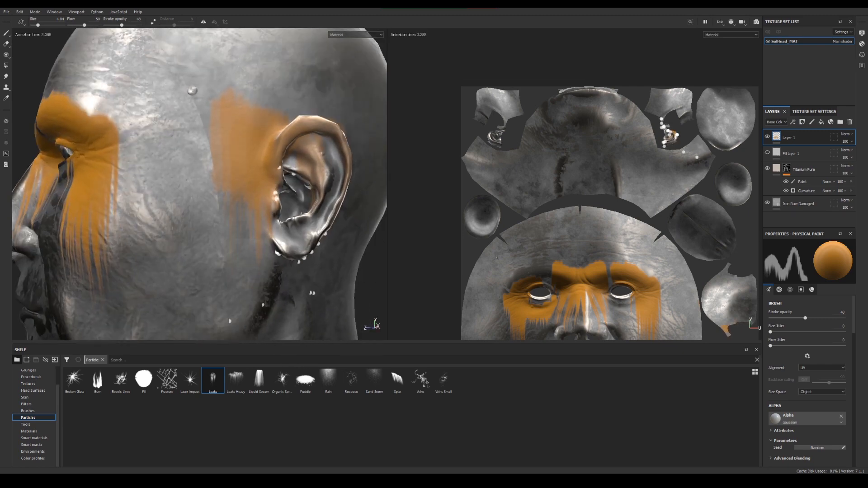
{"action": "scroll", "coordinate": [788, 382], "scroll_direction": "down", "scroll_amount": 10}
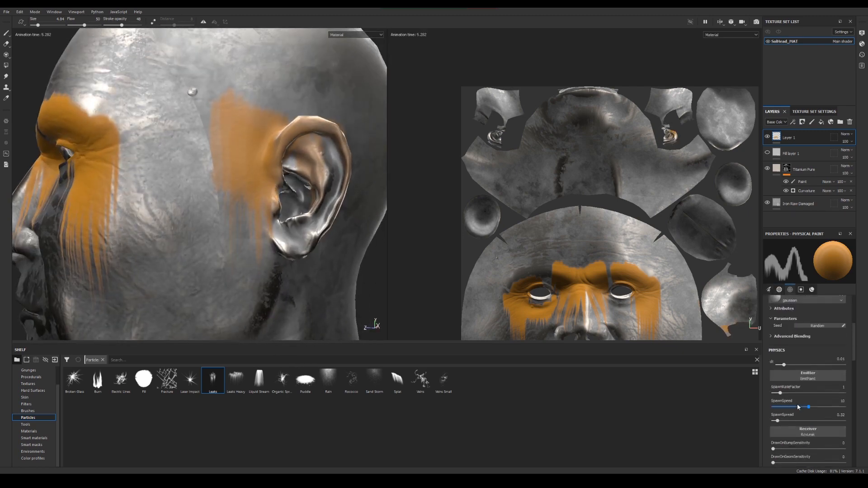
{"action": "scroll", "coordinate": [807, 384], "scroll_direction": "up", "scroll_amount": 3}
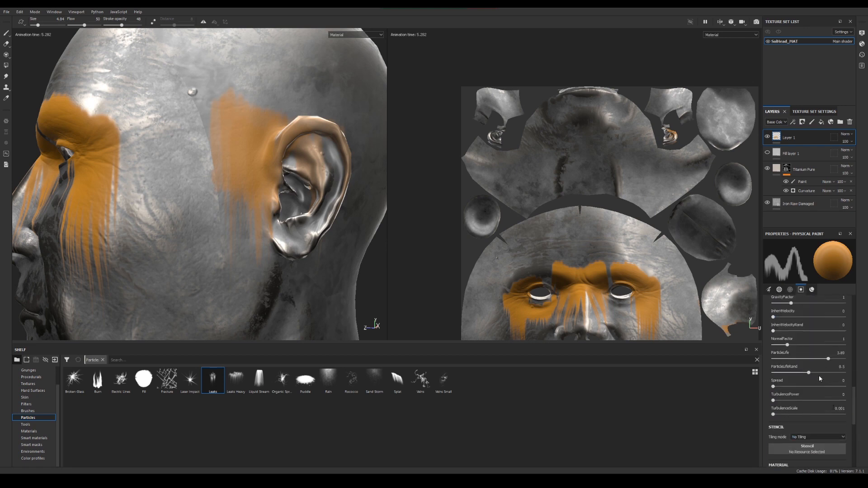
{"action": "scroll", "coordinate": [820, 379], "scroll_direction": "up", "scroll_amount": 12}
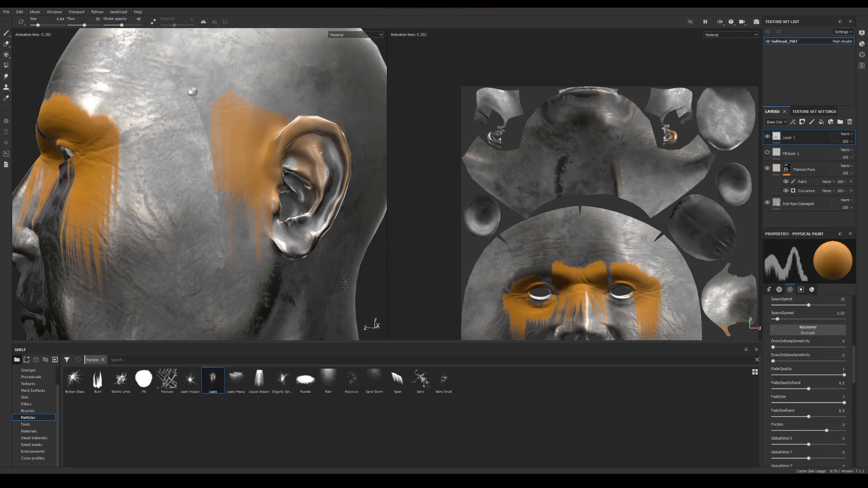
Choose the Fracture particle brush and spread fine orange cracks over the side of the head
{"action": "left_click", "coordinate": [168, 379]}
{"action": "right_click_drag", "start_coordinate": [209, 255], "coordinate": [109, 194], "text": "alt"}
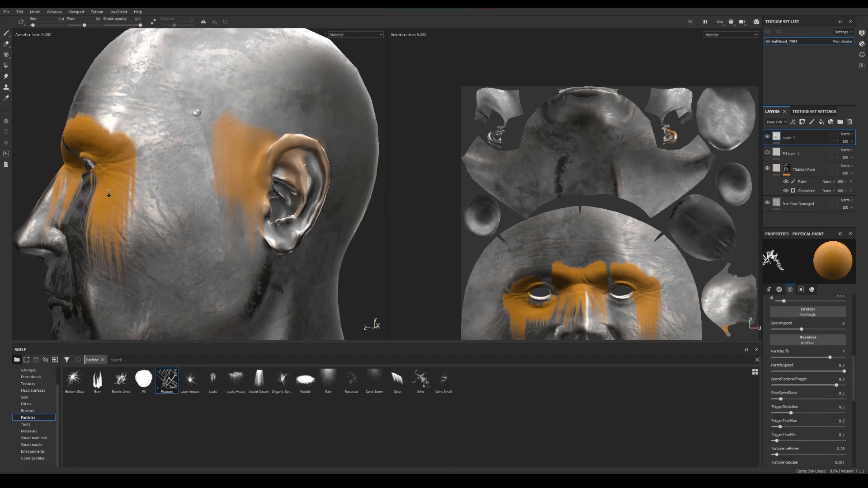
{"action": "left_click_drag", "start_coordinate": [108, 194], "coordinate": [221, 178], "text": "alt"}
{"action": "middle_click_drag", "start_coordinate": [220, 178], "coordinate": [217, 226], "text": "alt"}
{"action": "right_click_drag", "start_coordinate": [181, 217], "coordinate": [90, 181], "text": "alt"}
{"action": "left_click_drag", "start_coordinate": [90, 181], "coordinate": [168, 164], "text": "alt"}
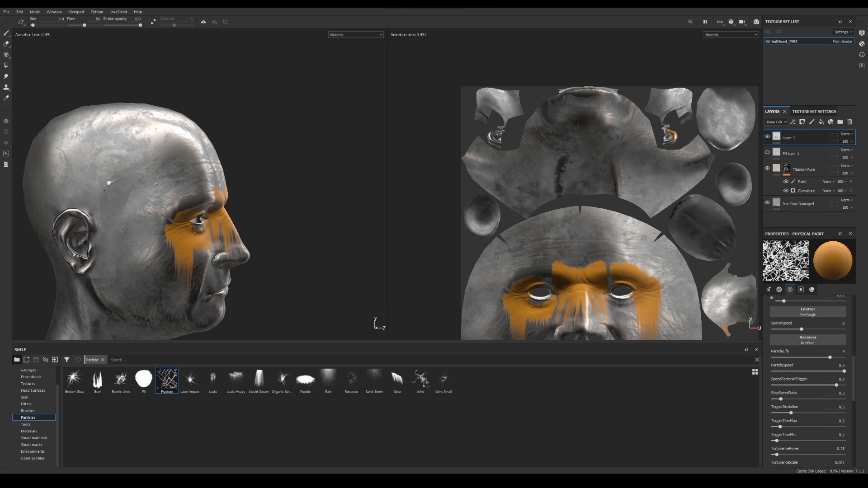
{"action": "right_click_drag", "start_coordinate": [212, 145], "coordinate": [197, 178], "text": "alt"}
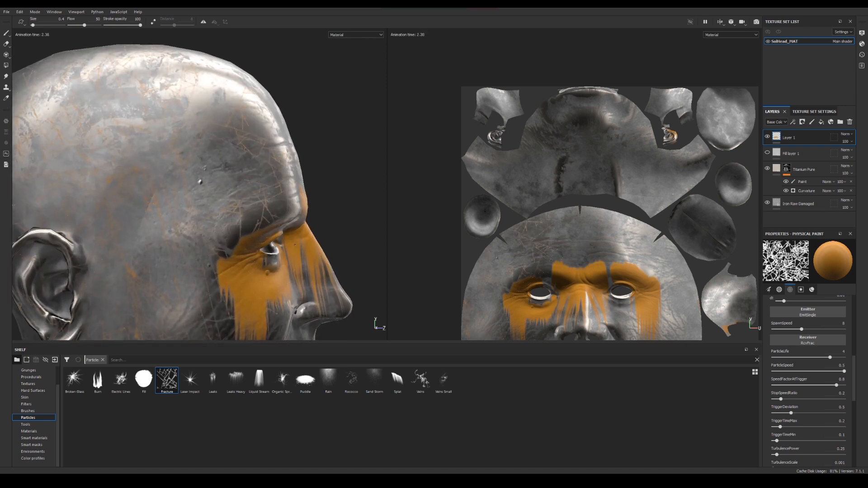
{"action": "left_click_drag", "start_coordinate": [198, 178], "coordinate": [217, 180], "text": "alt"}
{"action": "right_click_drag", "start_coordinate": [195, 180], "coordinate": [187, 159], "text": "alt"}
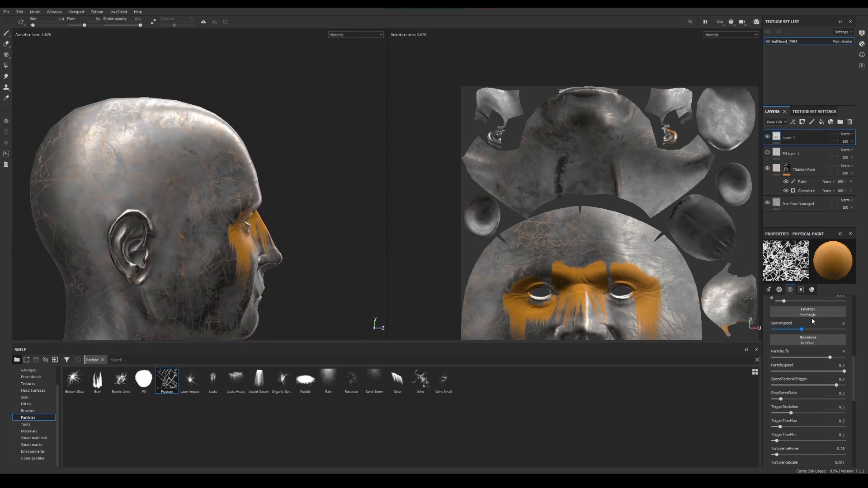
Set the brush's Base Color to red and spread red fracture lines over the side of the head
{"action": "scroll", "coordinate": [812, 321], "scroll_direction": "up", "scroll_amount": 10}
{"action": "scroll", "coordinate": [814, 340], "scroll_direction": "down", "scroll_amount": 15}
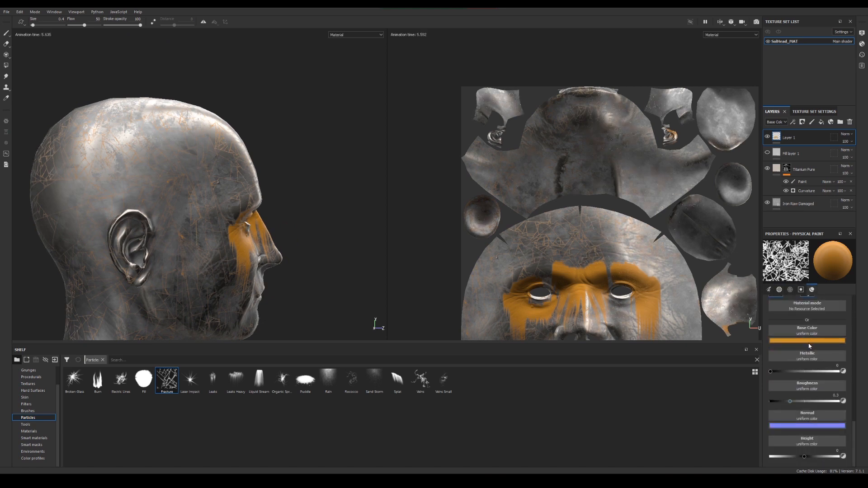
{"action": "left_click", "coordinate": [811, 341]}
{"action": "left_click_drag", "start_coordinate": [830, 369], "coordinate": [832, 357]}
{"action": "left_click_drag", "start_coordinate": [217, 181], "coordinate": [164, 184], "text": "alt"}
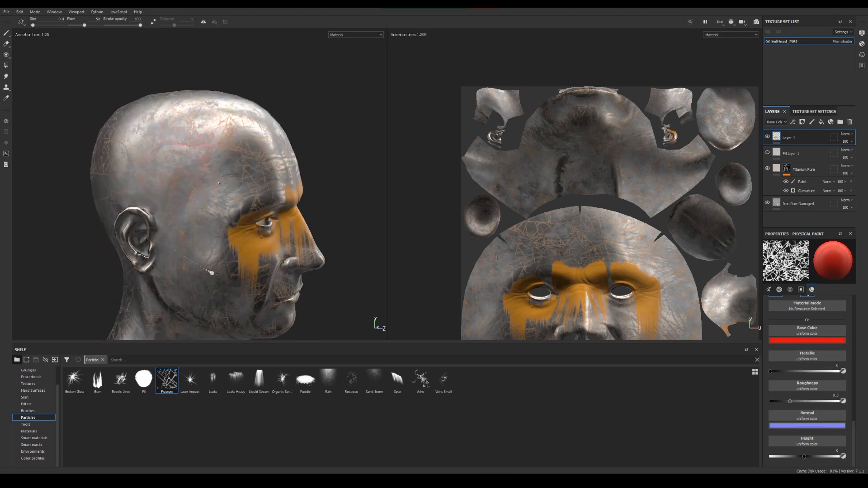
{"action": "right_click_drag", "start_coordinate": [115, 174], "coordinate": [335, 242], "text": "alt"}
{"action": "middle_click_drag", "start_coordinate": [335, 242], "coordinate": [293, 248], "text": "alt"}
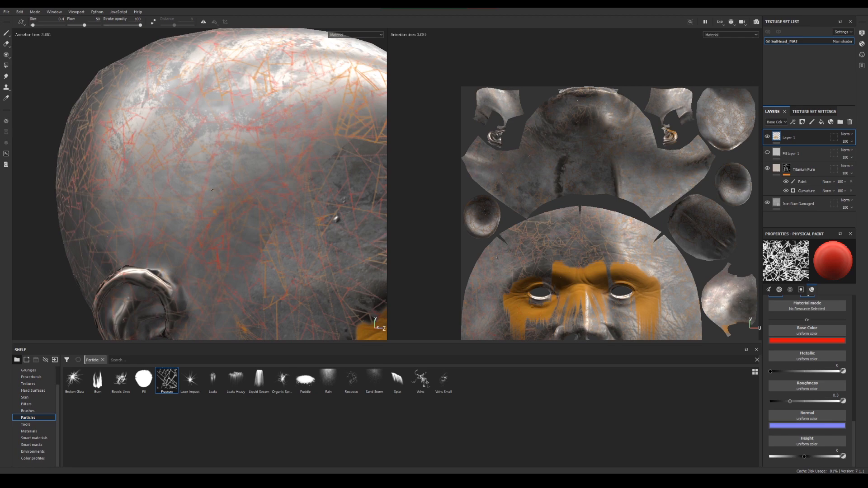
Show only the 3D view and inspect the red and orange particle strokes from both sides of the head
{"action": "key", "text": "F2"}
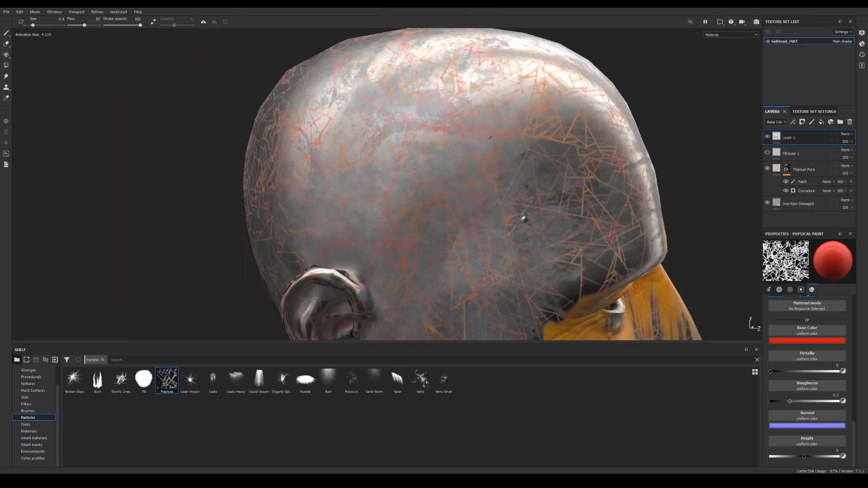
{"action": "left_click_drag", "start_coordinate": [390, 146], "coordinate": [172, 199], "text": "alt"}
{"action": "middle_click_drag", "start_coordinate": [172, 199], "coordinate": [191, 201], "text": "alt"}
{"action": "left_click_drag", "start_coordinate": [432, 231], "coordinate": [257, 220], "text": "alt"}
{"action": "middle_click_drag", "start_coordinate": [501, 237], "coordinate": [444, 219], "text": "alt"}
{"action": "left_click_drag", "start_coordinate": [445, 220], "coordinate": [409, 229], "text": "alt"}
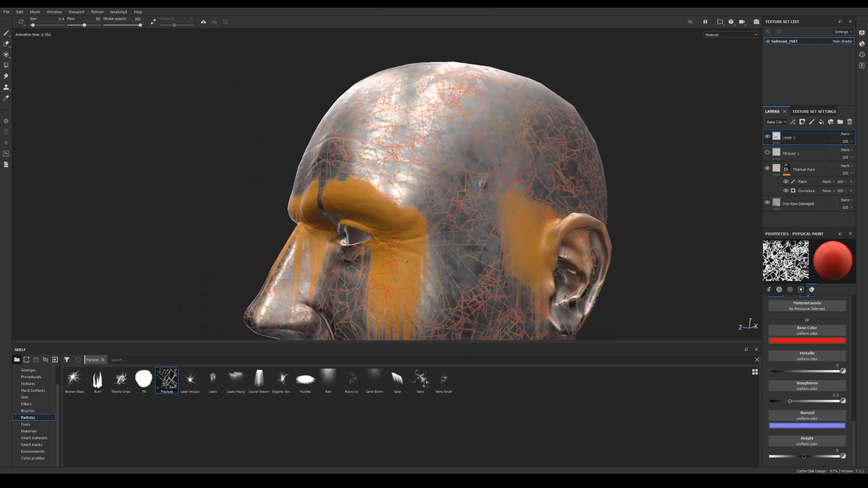
Add a new paint layer at the top of the stack and hide Layer 1
{"action": "left_click", "coordinate": [812, 123]}
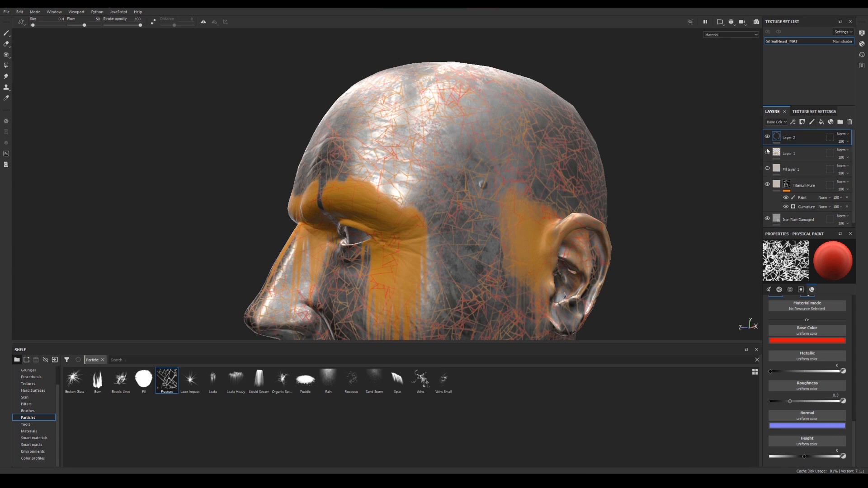
{"action": "left_click", "coordinate": [767, 153]}
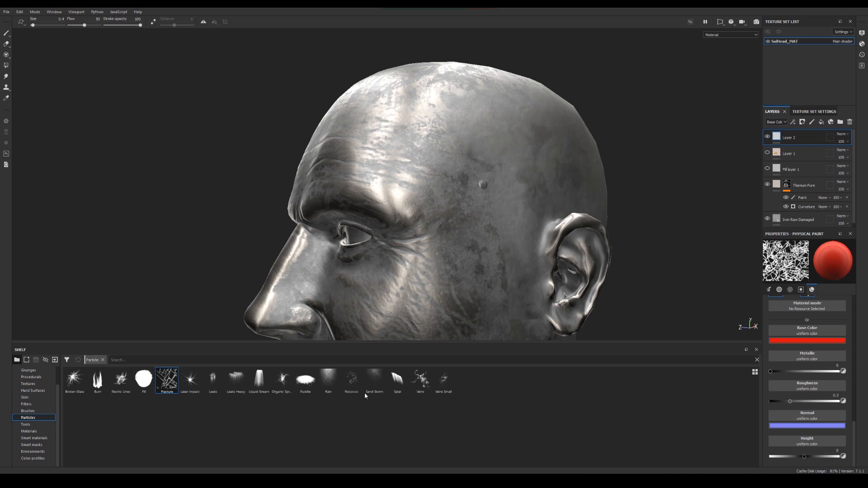
Choose the Rococco particle brush and scatter red curls on the cheek and the side of the head
{"action": "left_click", "coordinate": [352, 380]}
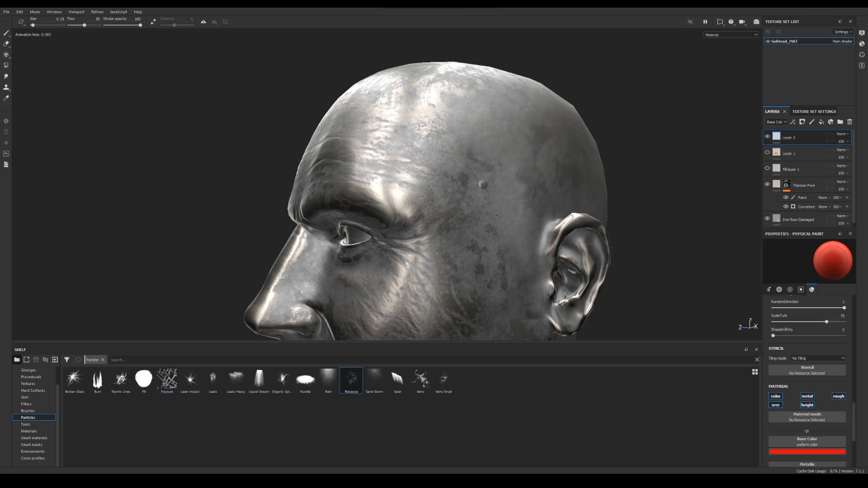
{"action": "left_click", "coordinate": [438, 274]}
{"action": "left_click", "coordinate": [534, 130]}
{"action": "scroll", "coordinate": [497, 181], "scroll_direction": "up", "scroll_amount": 6}
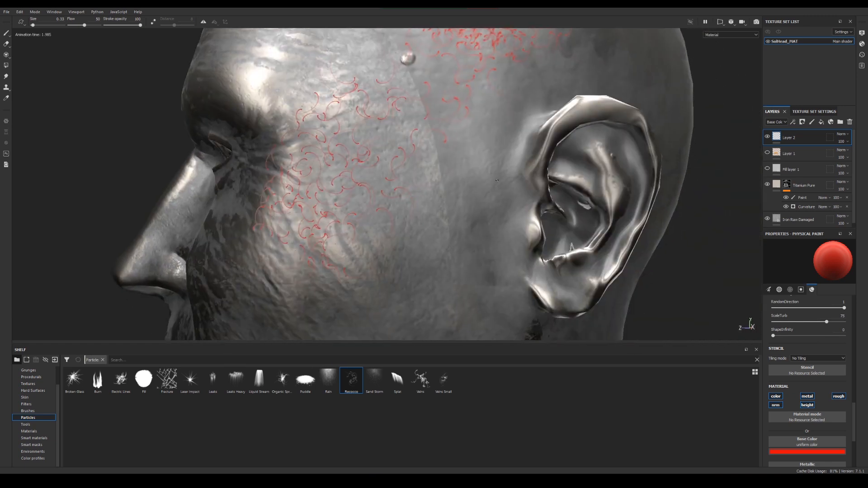
{"action": "left_click_drag", "start_coordinate": [497, 180], "coordinate": [479, 184], "text": "alt"}
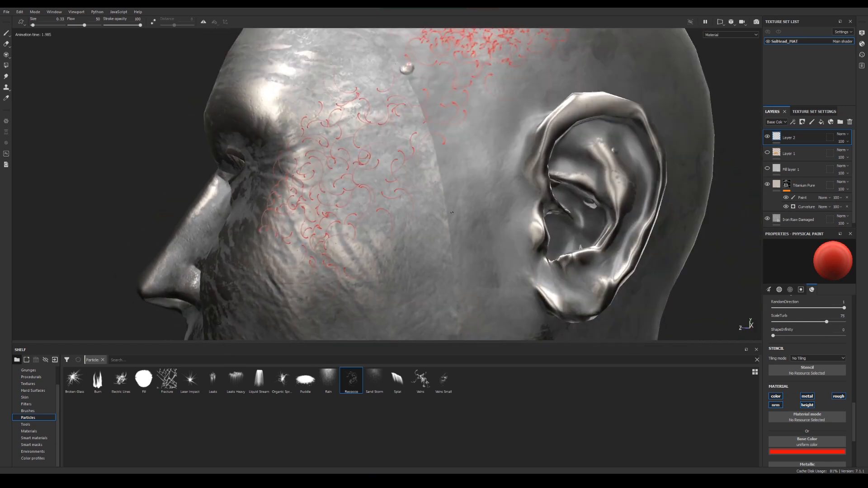
Scatter more red Rococco curls in front of the ear, and cover the opposite temple and cheek with larger curls at brush size 3.15
{"action": "left_click", "coordinate": [450, 274]}
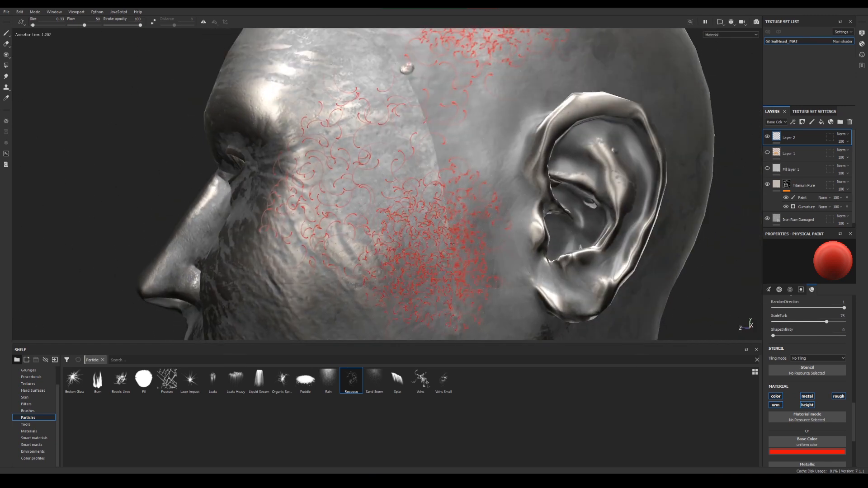
{"action": "key", "text": "bracketright"}
{"action": "key", "text": "bracketright"}
{"action": "key", "text": "bracketright"}
{"action": "left_click", "coordinate": [428, 148]}
{"action": "right_click_drag", "start_coordinate": [427, 147], "coordinate": [147, 103], "text": "alt"}
{"action": "left_click_drag", "start_coordinate": [332, 176], "coordinate": [421, 183], "text": "alt"}
{"action": "right_click_drag", "start_coordinate": [420, 183], "coordinate": [85, 108], "text": "alt"}
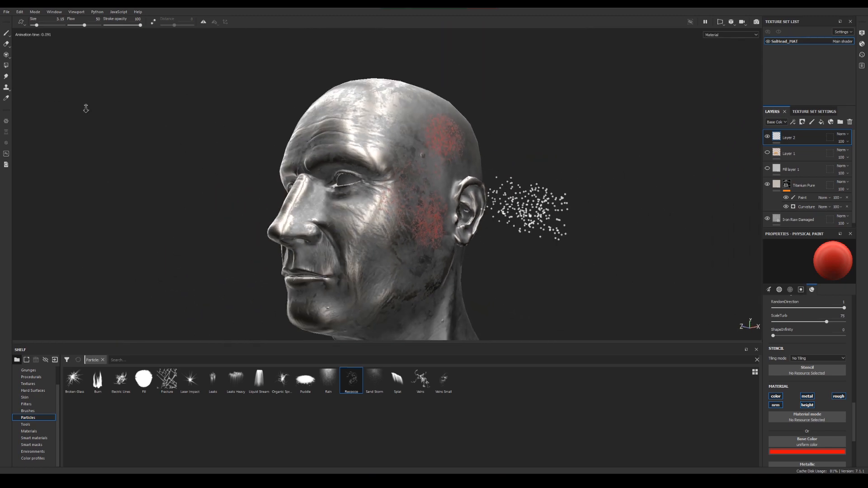
{"action": "left_click_drag", "start_coordinate": [199, 122], "coordinate": [377, 133], "text": "alt"}
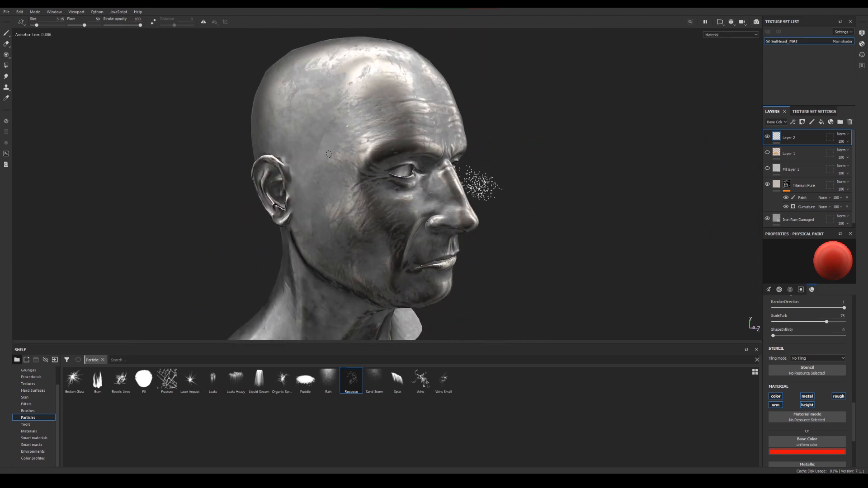
{"action": "left_click", "coordinate": [326, 201]}
{"action": "right_click_drag", "start_coordinate": [330, 207], "coordinate": [384, 217], "text": "alt"}
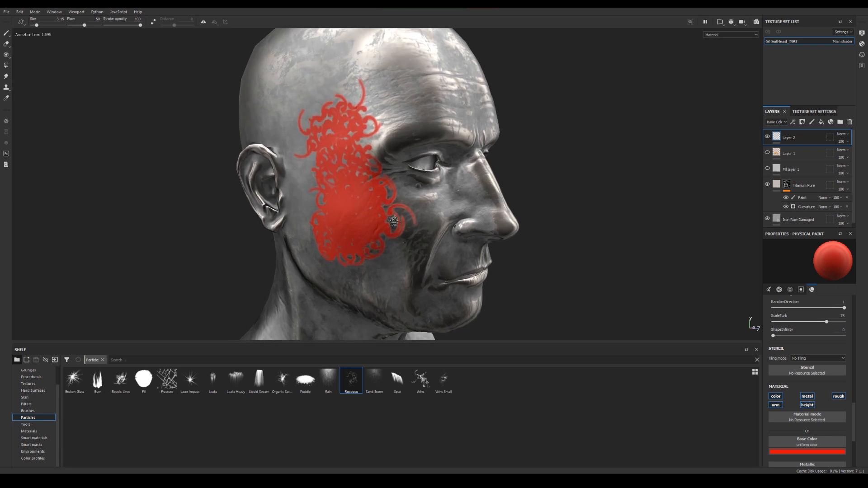
Choose the Rain particle brush and release fine red drops over the crown of the head
{"action": "left_click_drag", "start_coordinate": [425, 204], "coordinate": [494, 207], "text": "alt"}
{"action": "middle_click_drag", "start_coordinate": [494, 208], "coordinate": [485, 163], "text": "alt"}
{"action": "left_click_drag", "start_coordinate": [452, 199], "coordinate": [398, 214], "text": "alt"}
{"action": "middle_click_drag", "start_coordinate": [398, 214], "coordinate": [366, 207], "text": "alt"}
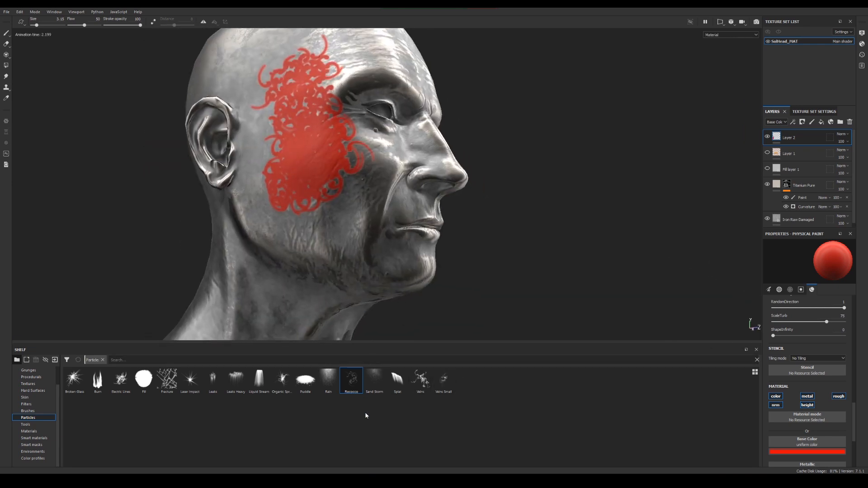
{"action": "right_click_drag", "start_coordinate": [362, 204], "coordinate": [311, 199], "text": "alt"}
{"action": "mouse_move", "coordinate": [344, 194]}
{"action": "left_mouse_down", "text": "alt"}
{"action": "mouse_move", "coordinate": [286, 202]}
{"action": "mouse_move", "coordinate": [292, 244]}
{"action": "left_mouse_up", "text": "alt"}
{"action": "middle_click_drag", "start_coordinate": [368, 127], "coordinate": [367, 186], "text": "alt"}
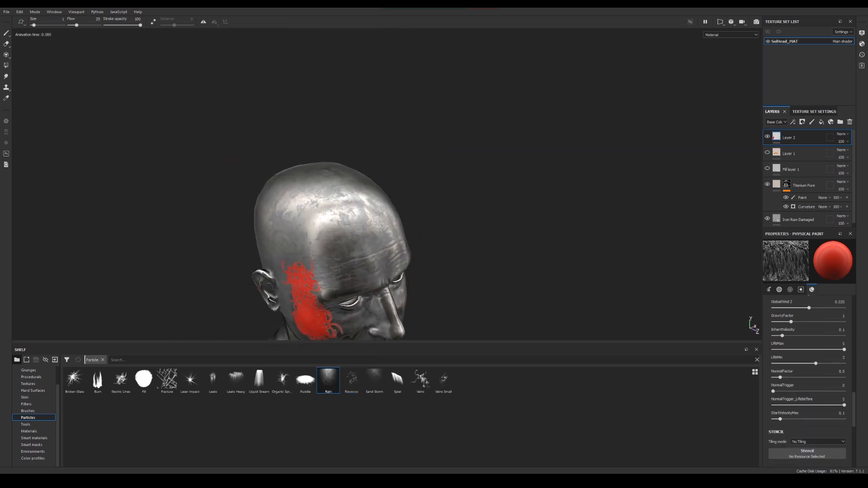
{"action": "left_click", "coordinate": [366, 186]}
{"action": "left_click_drag", "start_coordinate": [366, 187], "coordinate": [416, 161], "text": "alt"}
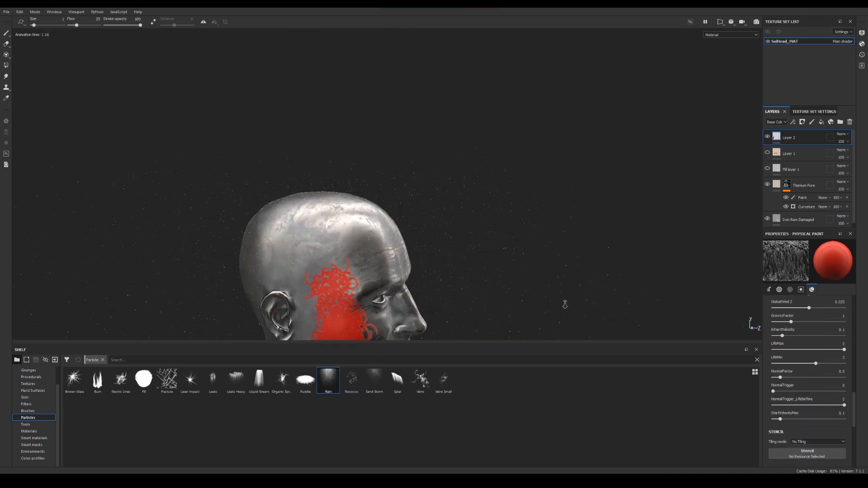
Raise the Rain brush size to 1.98 and run red streaks down the crown and forehead
{"action": "right_click_drag", "start_coordinate": [564, 304], "coordinate": [606, 312], "text": "alt"}
{"action": "left_click_drag", "start_coordinate": [442, 249], "coordinate": [402, 254], "text": "alt"}
{"action": "right_click_drag", "start_coordinate": [339, 224], "coordinate": [347, 224], "text": "ctrl"}
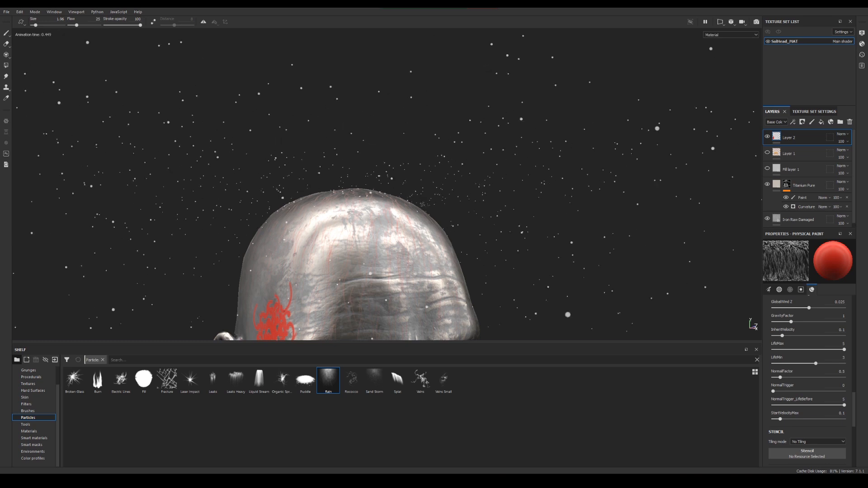
{"action": "left_click_drag", "start_coordinate": [422, 205], "coordinate": [343, 270], "text": "alt"}
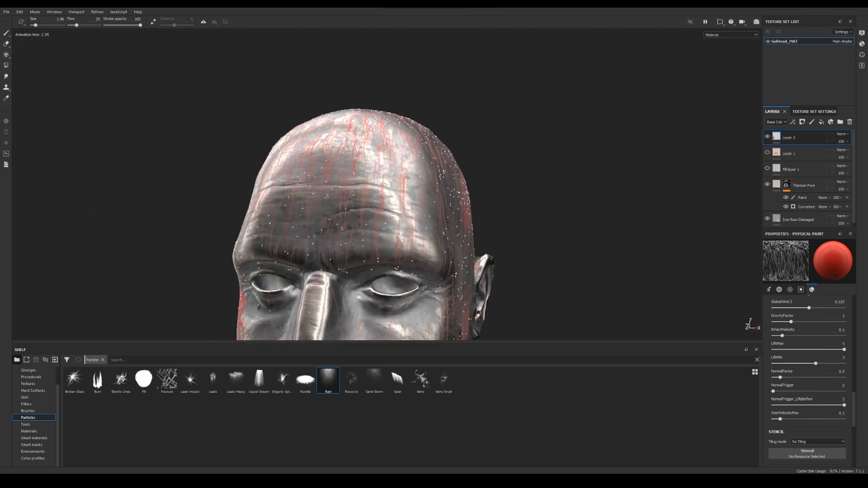
Choose the Organic Spread particle brush and grow red branching veins over both sides of the neck and the back of the head
{"action": "left_click", "coordinate": [289, 386]}
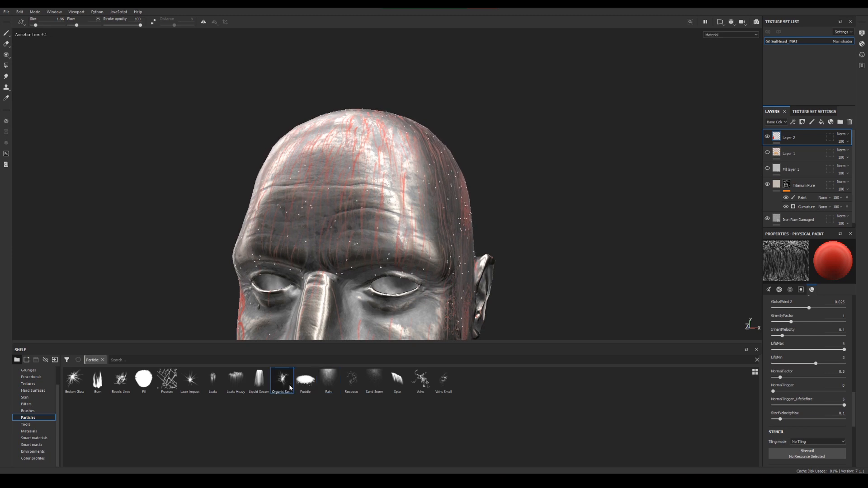
{"action": "left_click_drag", "start_coordinate": [352, 260], "coordinate": [421, 247], "text": "alt"}
{"action": "middle_click_drag", "start_coordinate": [262, 190], "coordinate": [393, 214], "text": "alt"}
{"action": "left_click_drag", "start_coordinate": [393, 214], "coordinate": [507, 210], "text": "alt"}
{"action": "middle_click_drag", "start_coordinate": [181, 293], "coordinate": [239, 235], "text": "alt"}
{"action": "left_click_drag", "start_coordinate": [239, 235], "coordinate": [299, 254], "text": "alt"}
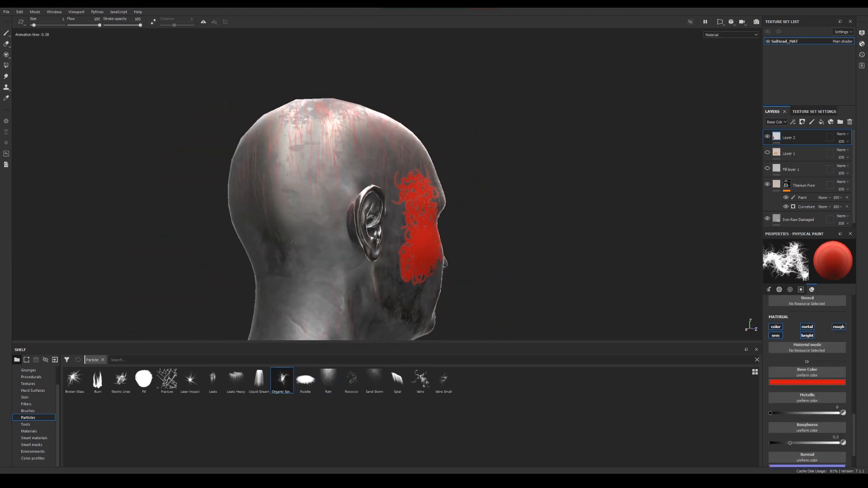
{"action": "right_click_drag", "start_coordinate": [261, 257], "coordinate": [296, 265], "text": "alt"}
{"action": "left_click_drag", "start_coordinate": [296, 266], "coordinate": [378, 277], "text": "alt"}
{"action": "middle_click_drag", "start_coordinate": [385, 279], "coordinate": [409, 247], "text": "alt"}
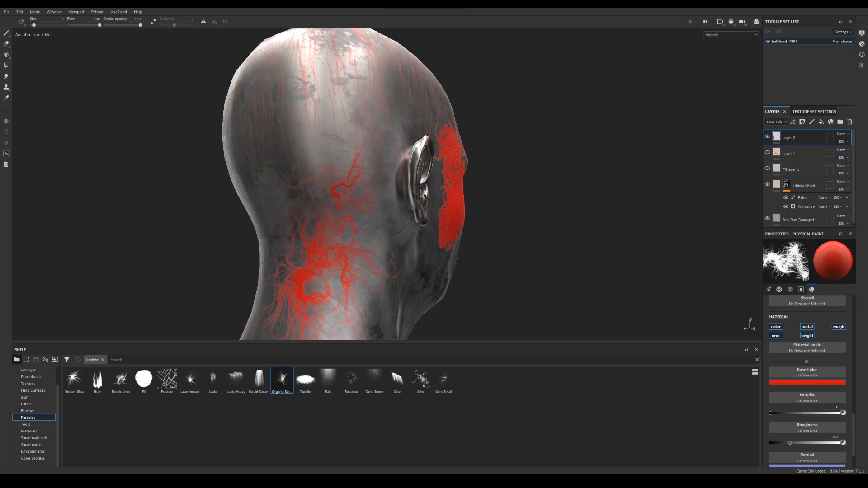
{"action": "left_click_drag", "start_coordinate": [366, 226], "coordinate": [415, 191], "text": "alt"}
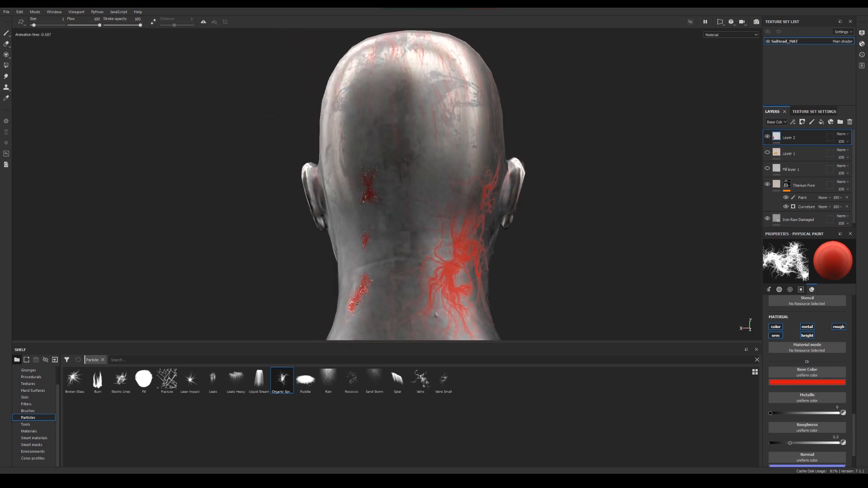
{"action": "left_click_drag", "start_coordinate": [437, 313], "coordinate": [428, 252], "text": "alt"}
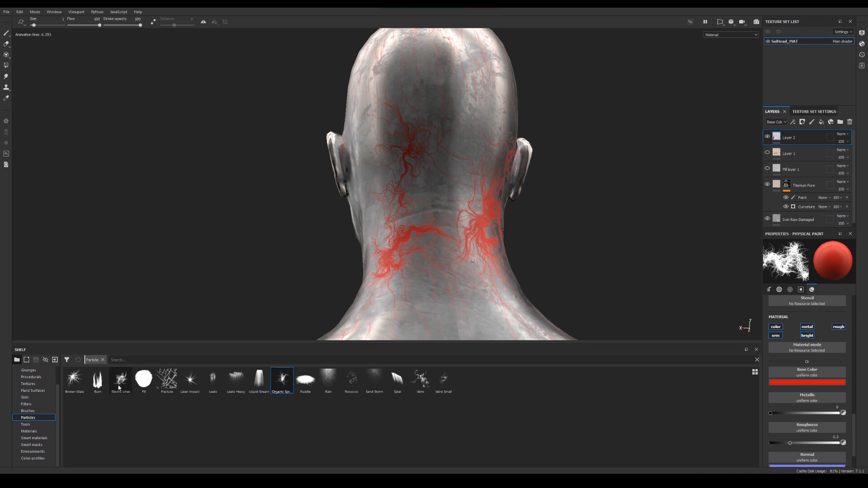
Choose the Broken Glass particle brush and paint red crack bursts on the nape, the back of the head and behind the ear
{"action": "left_click", "coordinate": [75, 380]}
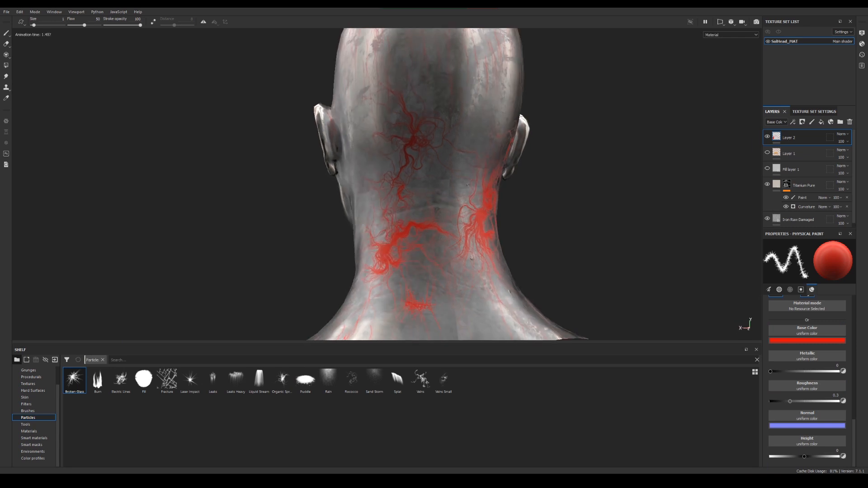
{"action": "left_click_drag", "start_coordinate": [438, 287], "coordinate": [449, 215], "text": "alt"}
{"action": "left_click_drag", "start_coordinate": [406, 270], "coordinate": [494, 136], "text": "alt"}
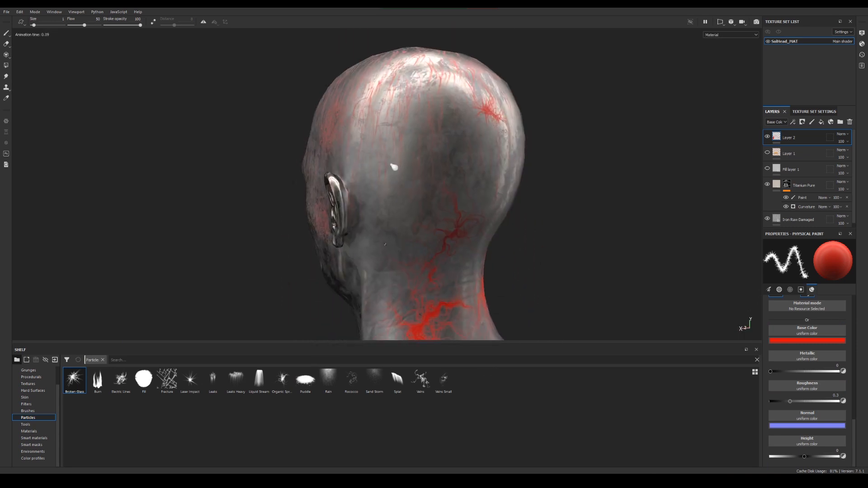
{"action": "left_click_drag", "start_coordinate": [394, 168], "coordinate": [700, 240], "text": "alt"}
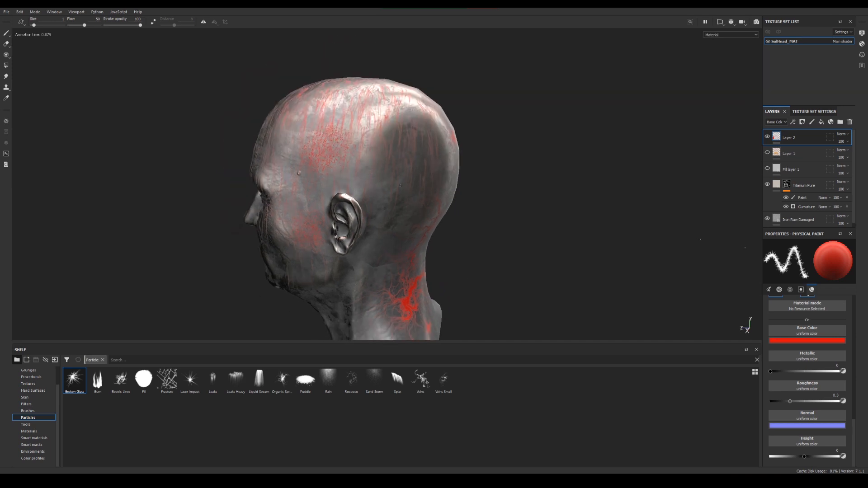
{"action": "left_click_drag", "start_coordinate": [381, 211], "coordinate": [421, 212], "text": "alt"}
{"action": "middle_click_drag", "start_coordinate": [421, 213], "coordinate": [493, 235], "text": "alt"}
{"action": "right_click_drag", "start_coordinate": [493, 235], "coordinate": [397, 188], "text": "alt"}
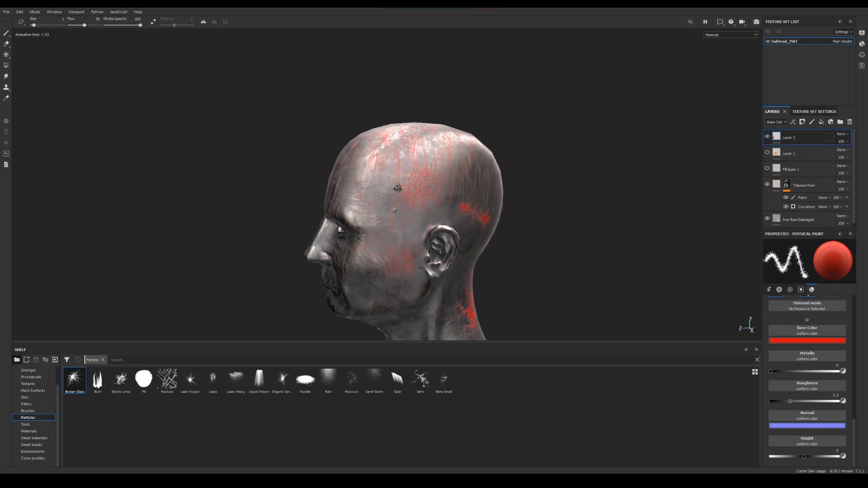
{"action": "left_click_drag", "start_coordinate": [397, 188], "coordinate": [434, 185], "text": "alt"}
Hide Layer 2 and add a new paint layer at the top of the stack
{"action": "left_click", "coordinate": [768, 136]}
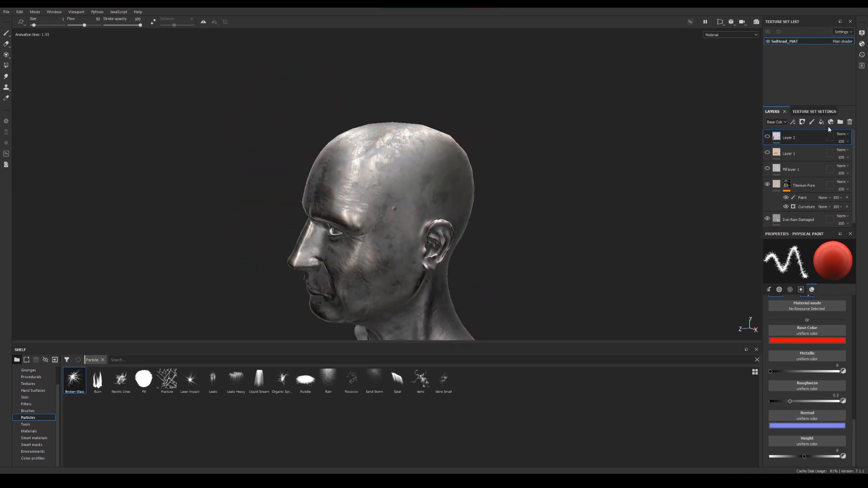
{"action": "left_click", "coordinate": [812, 122]}
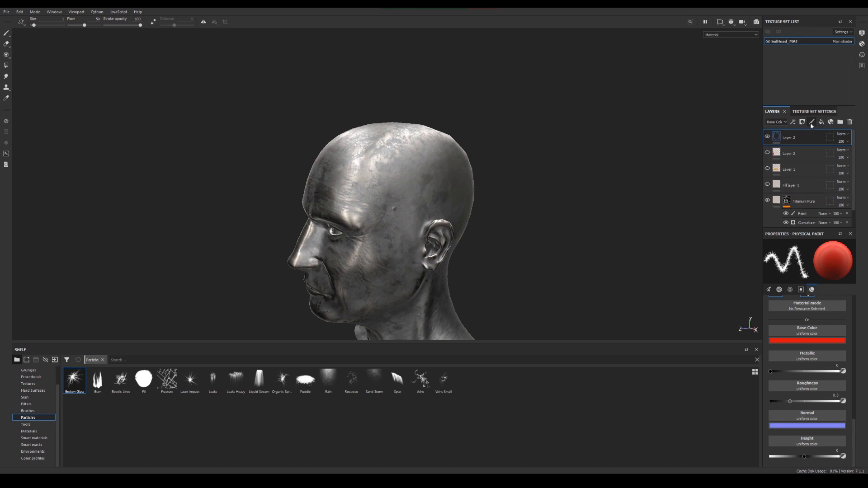
Browse the shelf's Environments, Smart masks, Color profiles, Smart materials and Materials categories
{"action": "left_click", "coordinate": [35, 451]}
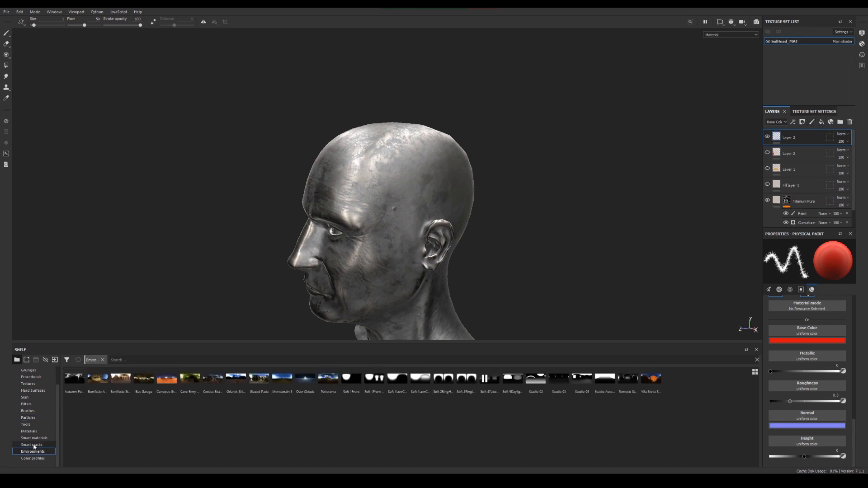
{"action": "left_click", "coordinate": [33, 446]}
{"action": "left_click", "coordinate": [34, 452]}
{"action": "left_click", "coordinate": [37, 459]}
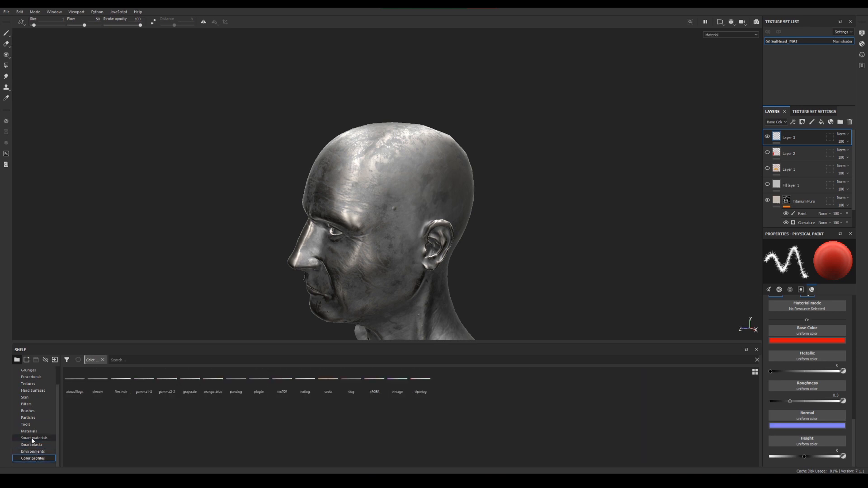
{"action": "left_click", "coordinate": [33, 439]}
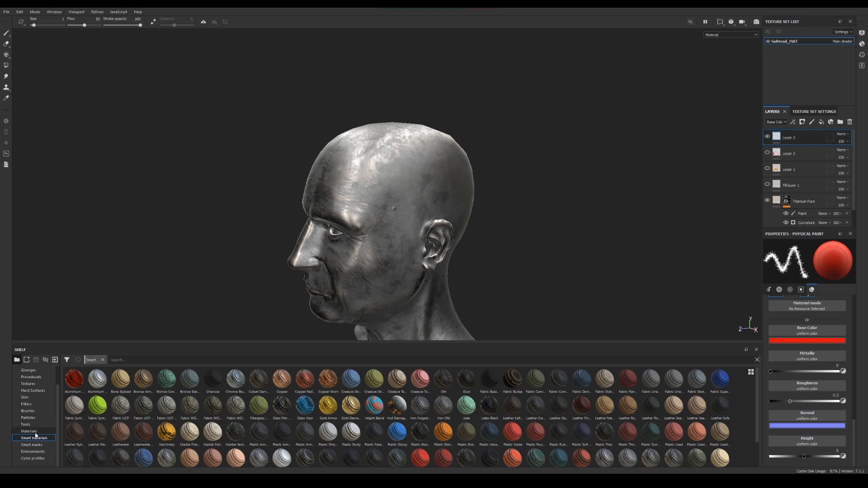
{"action": "left_click", "coordinate": [33, 432]}
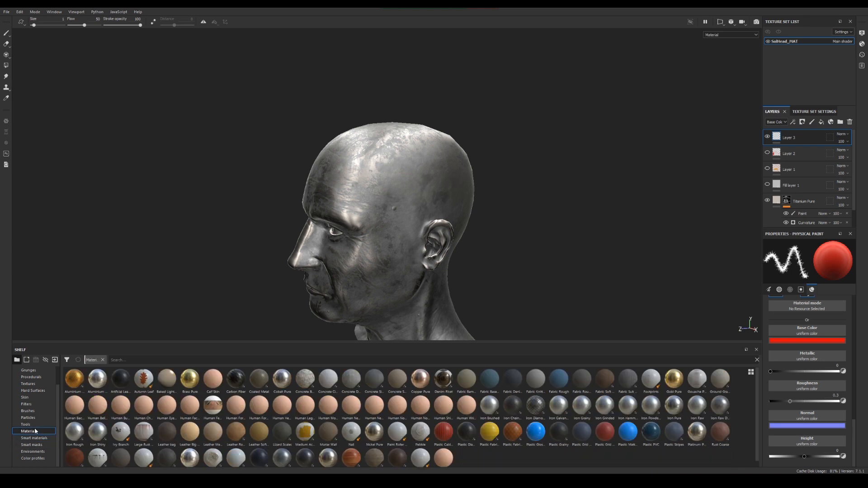
Choose the Stitches Straight brush from the shelf's Tools and paint stitch seams down the side of the head in front of the ear
{"action": "left_click", "coordinate": [33, 425]}
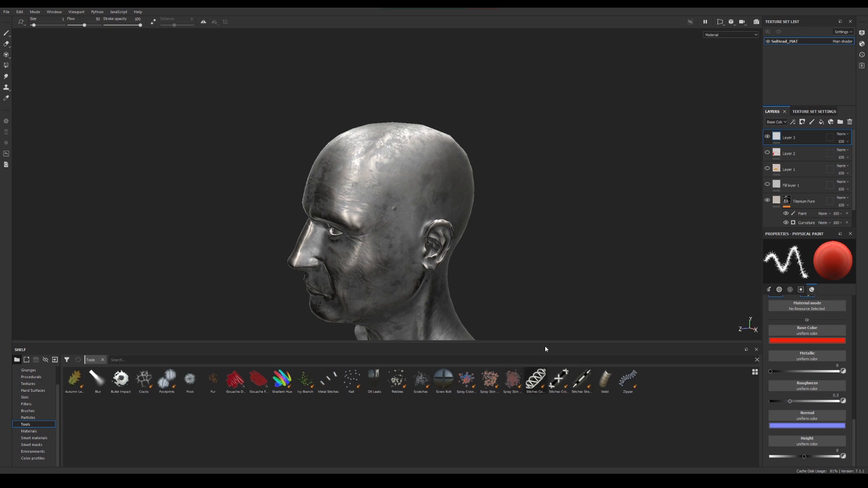
{"action": "right_click_drag", "start_coordinate": [523, 275], "coordinate": [593, 292], "text": "alt"}
{"action": "left_click_drag", "start_coordinate": [593, 293], "coordinate": [519, 250], "text": "alt"}
{"action": "right_click_drag", "start_coordinate": [519, 250], "coordinate": [639, 318], "text": "alt"}
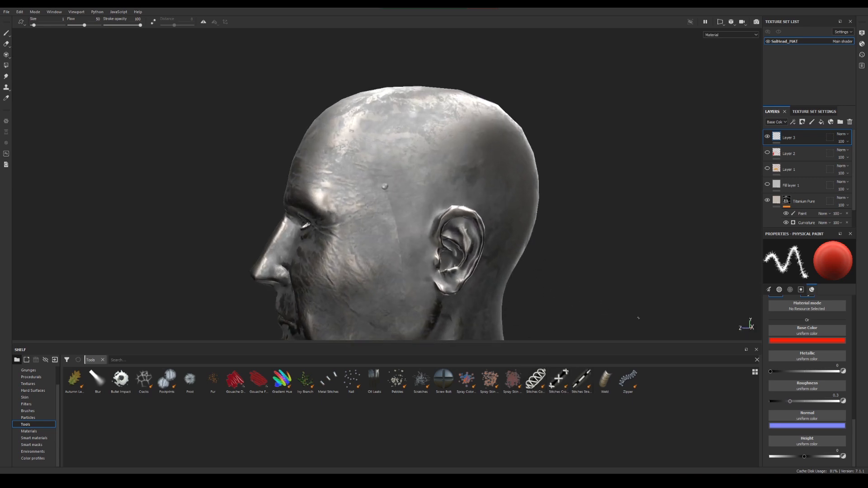
{"action": "left_click", "coordinate": [586, 384]}
{"action": "right_click_drag", "start_coordinate": [517, 234], "coordinate": [562, 245], "text": "alt"}
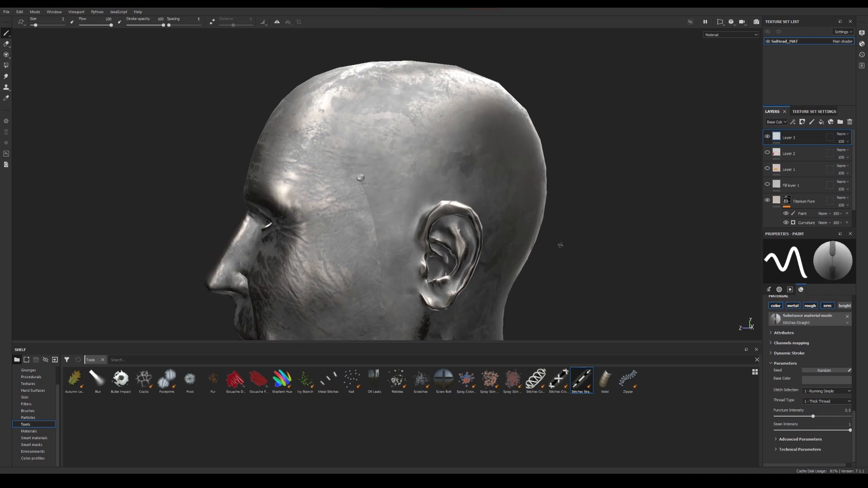
{"action": "middle_click_drag", "start_coordinate": [562, 245], "coordinate": [610, 246], "text": "alt"}
{"action": "left_click_drag", "start_coordinate": [437, 177], "coordinate": [427, 274]}
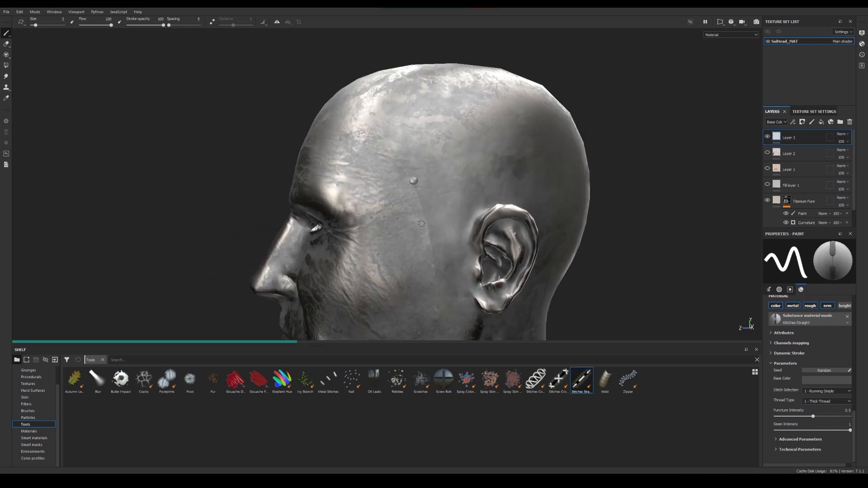
{"action": "right_click_drag", "start_coordinate": [440, 184], "coordinate": [456, 196], "text": "alt"}
{"action": "right_click_drag", "start_coordinate": [414, 166], "coordinate": [432, 136], "text": "ctrl"}
{"action": "left_click_drag", "start_coordinate": [426, 141], "coordinate": [389, 313]}
Paint straight stitch seams at brush size 7.95 across the cheeks and nose and down the opposite temple
{"action": "mouse_move", "coordinate": [390, 249]}
{"action": "left_mouse_down", "text": "alt"}
{"action": "mouse_move", "coordinate": [420, 173]}
{"action": "mouse_move", "coordinate": [255, 192]}
{"action": "mouse_move", "coordinate": [208, 219]}
{"action": "left_mouse_up", "text": "alt"}
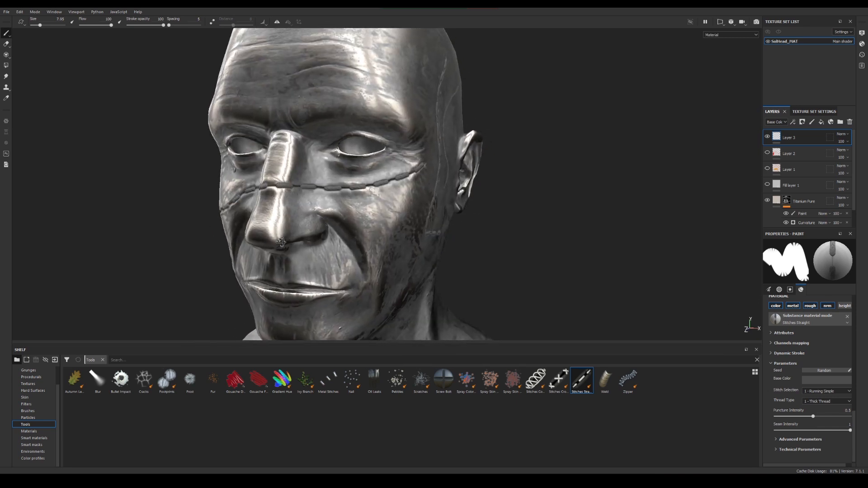
{"action": "left_click_drag", "start_coordinate": [280, 242], "coordinate": [493, 241], "text": "alt"}
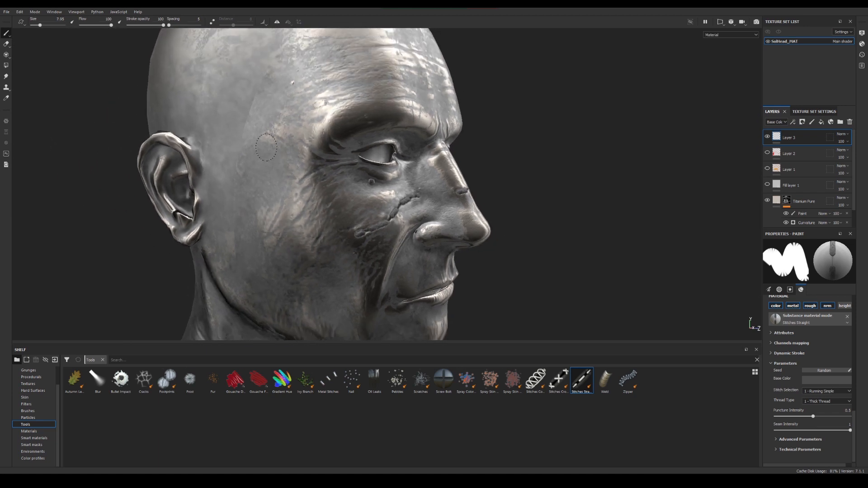
{"action": "mouse_move", "coordinate": [269, 94]}
{"action": "left_mouse_down"}
{"action": "mouse_move", "coordinate": [253, 164]}
{"action": "mouse_move", "coordinate": [263, 252]}
{"action": "left_mouse_up"}
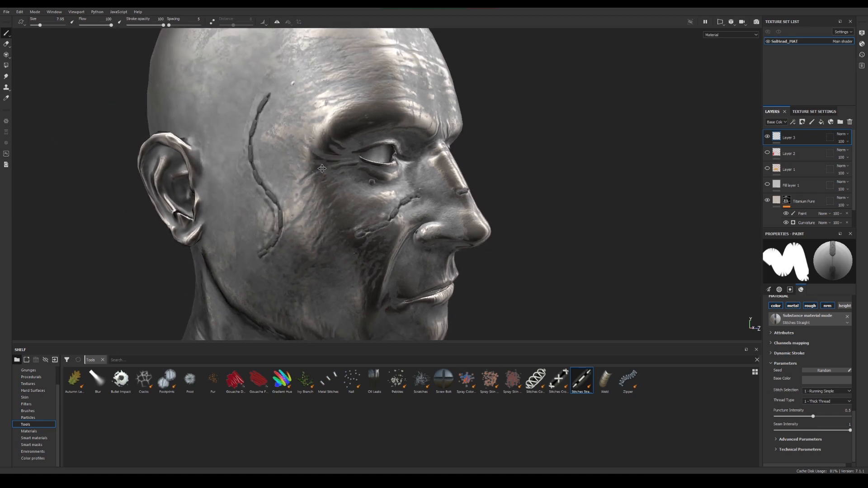
Choose the Stitches Complex tool and paint a thin curved spiral-thread seam across the forehead
{"action": "left_click_drag", "start_coordinate": [436, 288], "coordinate": [400, 319], "text": "alt"}
{"action": "left_click", "coordinate": [539, 372]}
{"action": "left_click_drag", "start_coordinate": [466, 177], "coordinate": [350, 212], "text": "alt"}
{"action": "middle_click_drag", "start_coordinate": [350, 212], "coordinate": [362, 156], "text": "alt"}
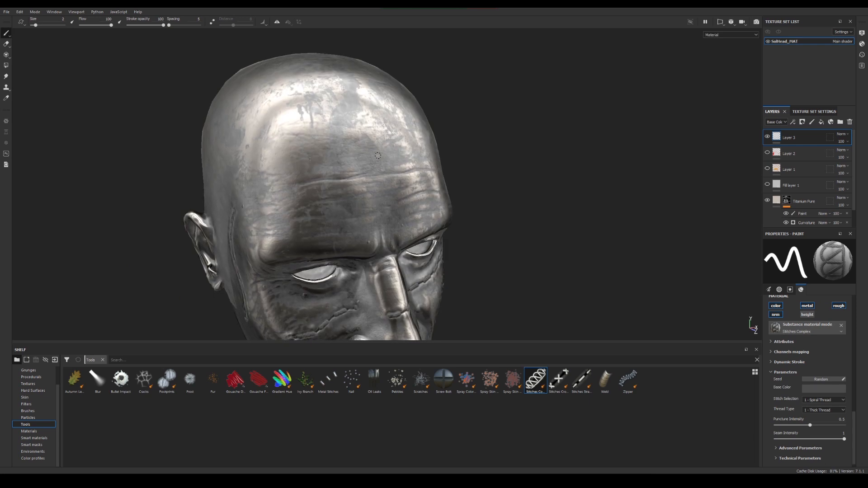
{"action": "mouse_move", "coordinate": [378, 156]}
{"action": "left_mouse_down"}
{"action": "mouse_move", "coordinate": [406, 179]}
{"action": "mouse_move", "coordinate": [430, 173]}
{"action": "mouse_move", "coordinate": [333, 185]}
{"action": "left_mouse_up"}
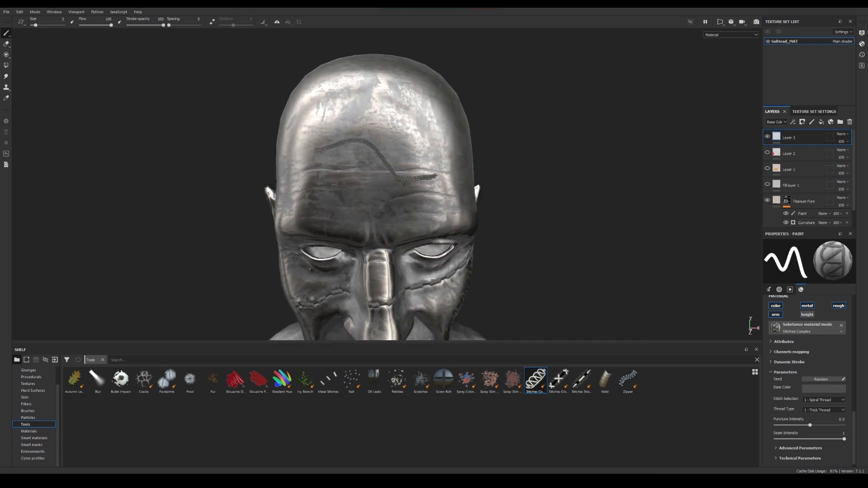
Enlarge the brush to about size 7 and paint a thick Stitches Complex seam across the upper forehead
{"action": "key", "text": "bracketright"}
{"action": "key", "text": "bracketright"}
{"action": "key", "text": "bracketright"}
{"action": "key", "text": "bracketright"}
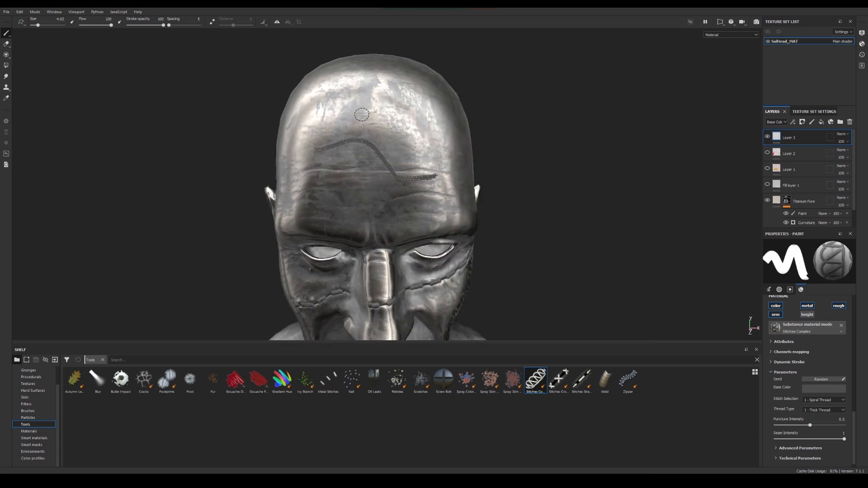
{"action": "mouse_move", "coordinate": [347, 102]}
{"action": "left_mouse_down"}
{"action": "mouse_move", "coordinate": [400, 114]}
{"action": "mouse_move", "coordinate": [433, 153]}
{"action": "mouse_move", "coordinate": [385, 183]}
{"action": "left_mouse_up"}
{"action": "right_click_drag", "start_coordinate": [384, 184], "coordinate": [421, 181], "text": "alt"}
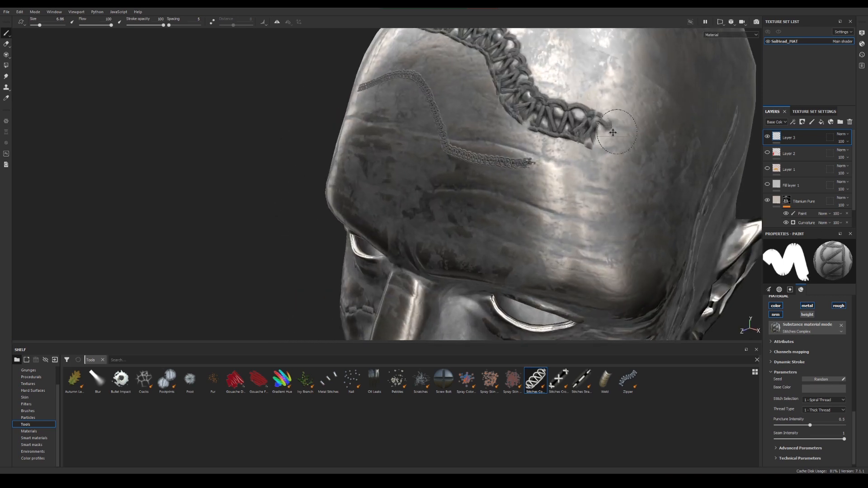
Paint a second thick Stitches Complex seam from the upper forehead across the side of the skull above the ear
{"action": "left_click_drag", "start_coordinate": [421, 181], "coordinate": [337, 174], "text": "alt"}
{"action": "mouse_move", "coordinate": [316, 140]}
{"action": "left_mouse_down"}
{"action": "mouse_move", "coordinate": [466, 149]}
{"action": "mouse_move", "coordinate": [529, 188]}
{"action": "mouse_move", "coordinate": [589, 195]}
{"action": "left_mouse_up"}
{"action": "right_click_drag", "start_coordinate": [556, 199], "coordinate": [502, 199], "text": "alt"}
{"action": "left_click_drag", "start_coordinate": [502, 199], "coordinate": [387, 178], "text": "alt"}
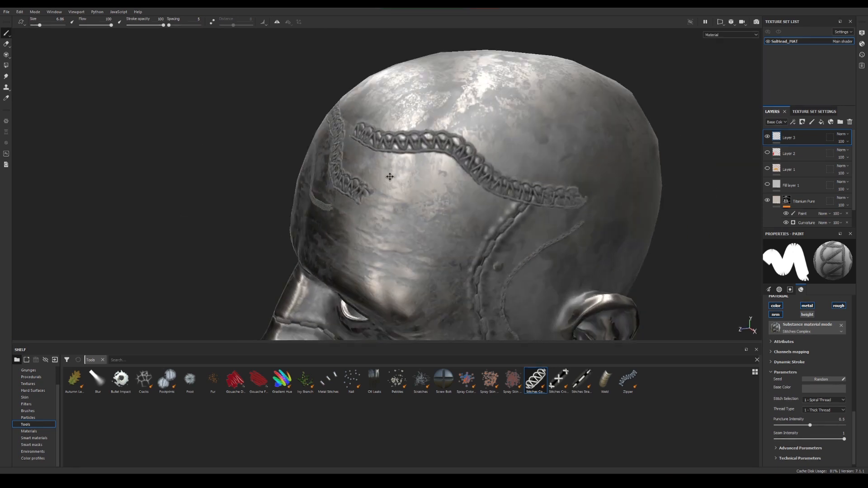
{"action": "middle_click_drag", "start_coordinate": [387, 178], "coordinate": [369, 169], "text": "alt"}
Choose the Zipper tool from the shelf's Tools and paint a zipper strip toward the back of the skull behind the ear
{"action": "left_click", "coordinate": [606, 382]}
{"action": "left_click", "coordinate": [628, 384]}
{"action": "middle_click_drag", "start_coordinate": [558, 139], "coordinate": [447, 157], "text": "alt"}
{"action": "left_click_drag", "start_coordinate": [446, 157], "coordinate": [518, 189]}
{"action": "left_click_drag", "start_coordinate": [495, 235], "coordinate": [493, 253], "text": "alt"}
{"action": "middle_click_drag", "start_coordinate": [291, 248], "coordinate": [419, 242], "text": "alt"}
{"action": "left_click_drag", "start_coordinate": [419, 242], "coordinate": [452, 226], "text": "alt"}
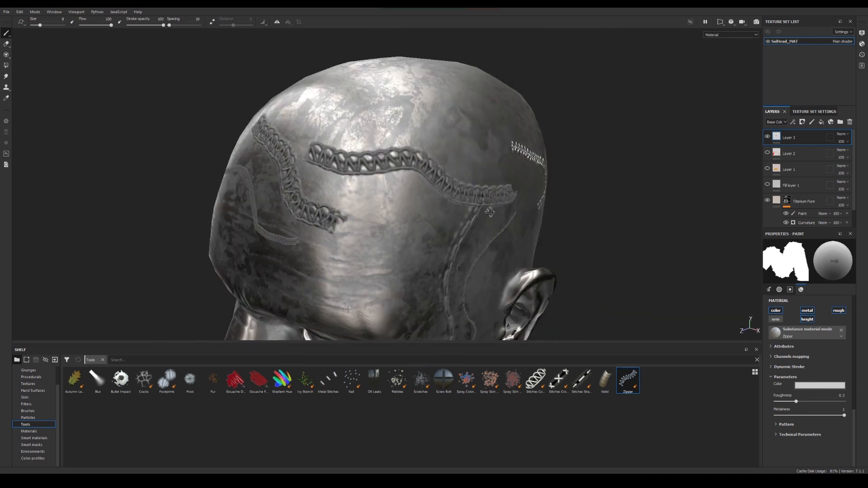
{"action": "middle_click_drag", "start_coordinate": [452, 226], "coordinate": [477, 179], "text": "alt"}
{"action": "right_click_drag", "start_coordinate": [477, 179], "coordinate": [495, 180], "text": "alt"}
{"action": "middle_click_drag", "start_coordinate": [495, 181], "coordinate": [507, 178], "text": "alt"}
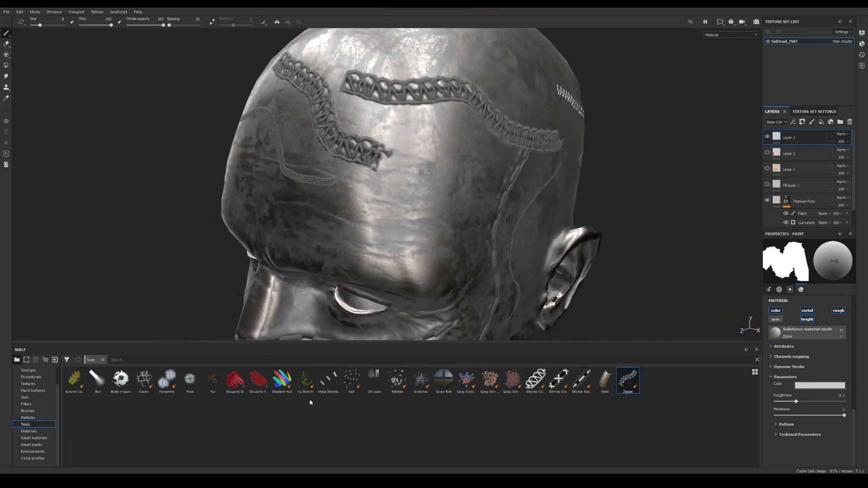
Choose the Screw Bolt tool and stamp individual cross-head screws on the side of the forehead
{"action": "left_click", "coordinate": [443, 379]}
{"action": "left_click", "coordinate": [422, 205]}
{"action": "left_click", "coordinate": [346, 217]}
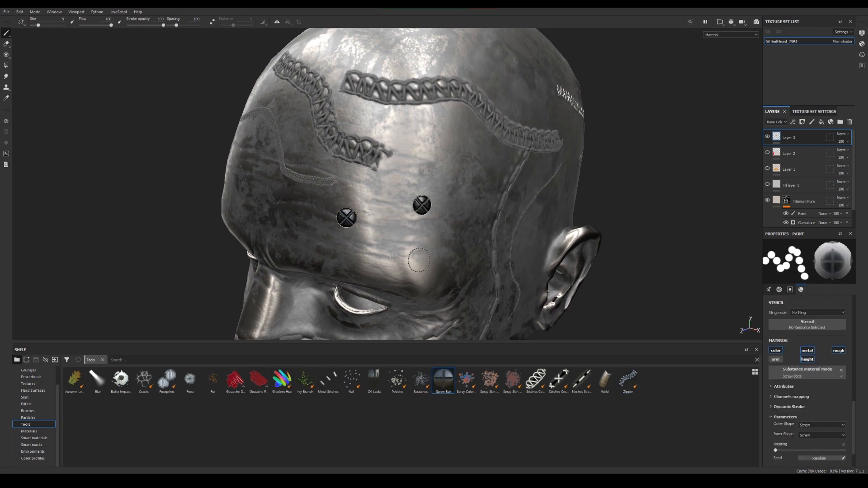
{"action": "left_click_drag", "start_coordinate": [371, 300], "coordinate": [486, 275], "text": "alt"}
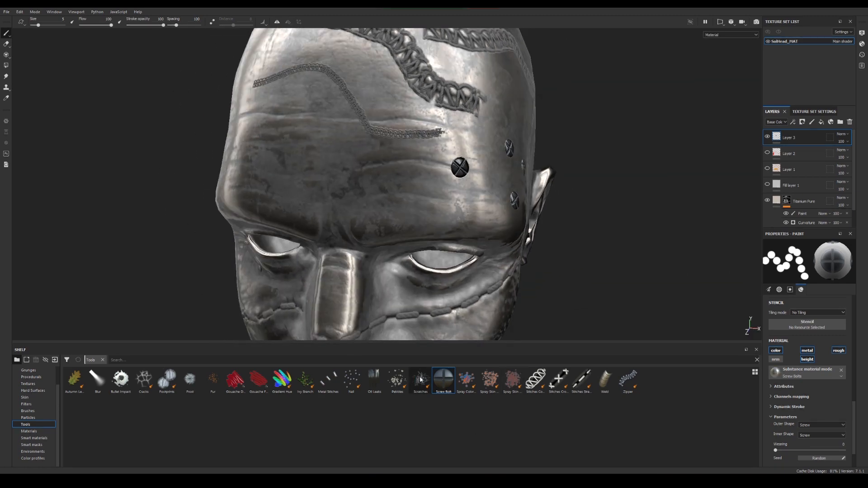
Choose the Footprints tool and paint a looping trail of footprints around the temple in front of the ear
{"action": "left_click_drag", "start_coordinate": [242, 228], "coordinate": [355, 218], "text": "alt"}
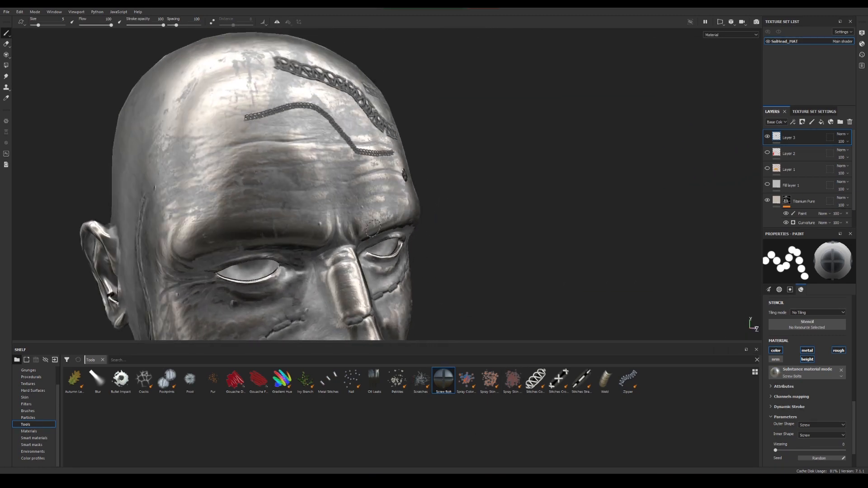
{"action": "middle_click_drag", "start_coordinate": [355, 217], "coordinate": [439, 198], "text": "alt"}
{"action": "left_click", "coordinate": [167, 379]}
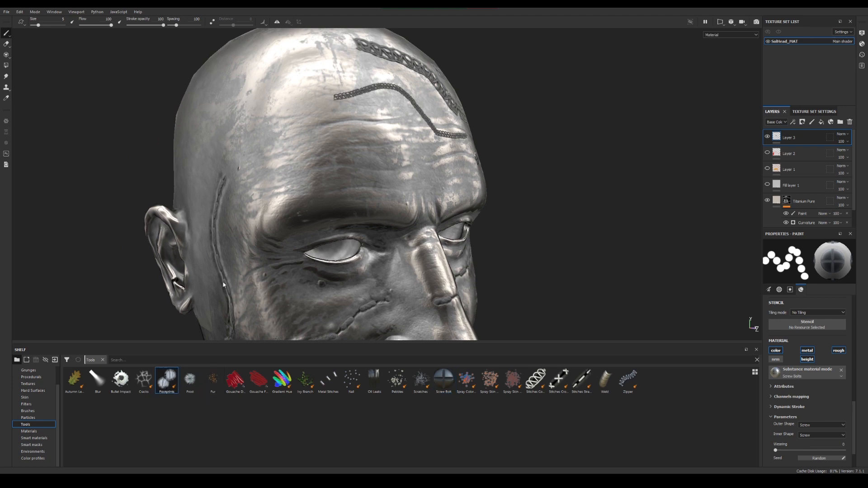
{"action": "mouse_move", "coordinate": [253, 221]}
{"action": "left_mouse_down", "text": "alt"}
{"action": "mouse_move", "coordinate": [312, 219]}
{"action": "mouse_move", "coordinate": [299, 181]}
{"action": "mouse_move", "coordinate": [305, 214]}
{"action": "left_mouse_up", "text": "alt"}
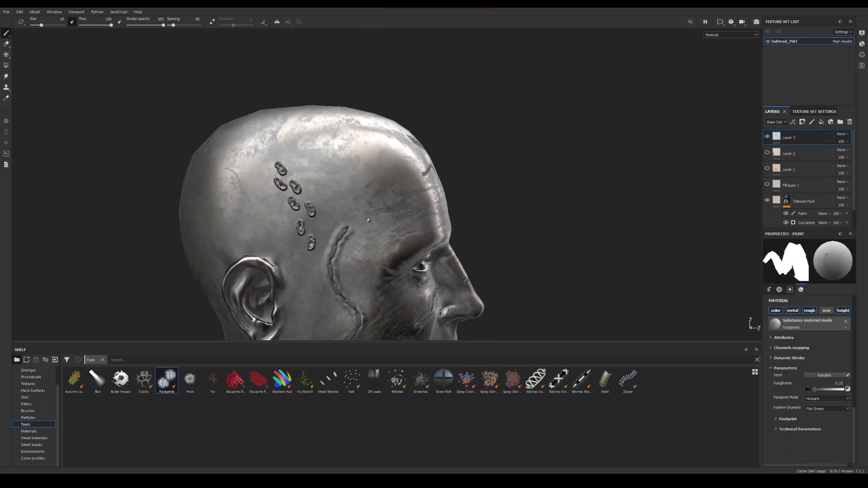
{"action": "mouse_move", "coordinate": [383, 279]}
{"action": "left_mouse_down"}
{"action": "mouse_move", "coordinate": [357, 171]}
{"action": "mouse_move", "coordinate": [258, 195]}
{"action": "left_mouse_up"}
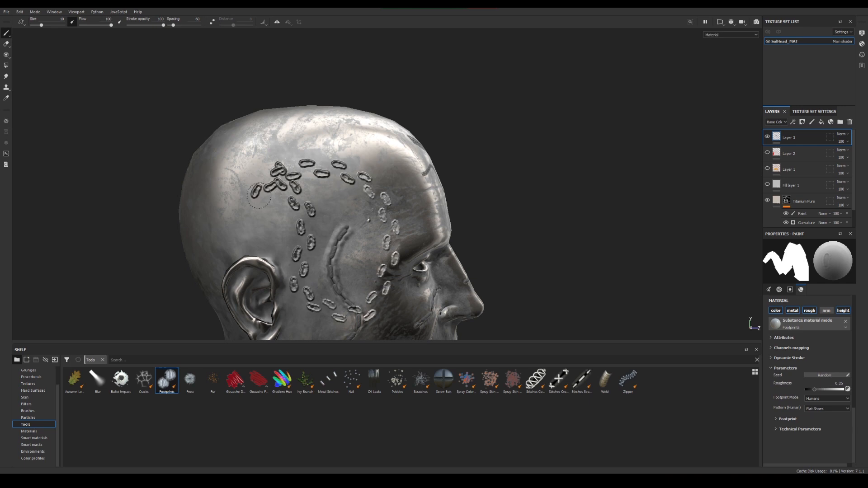
Extend the Footprints trail above the ear and paint more footprints around the back of the head
{"action": "left_click_drag", "start_coordinate": [203, 223], "coordinate": [452, 228], "text": "alt"}
{"action": "middle_click_drag", "start_coordinate": [246, 266], "coordinate": [420, 243], "text": "alt"}
{"action": "mouse_move", "coordinate": [371, 249]}
{"action": "left_mouse_down"}
{"action": "mouse_move", "coordinate": [302, 226]}
{"action": "mouse_move", "coordinate": [340, 150]}
{"action": "mouse_move", "coordinate": [363, 132]}
{"action": "left_mouse_up"}
{"action": "left_click_drag", "start_coordinate": [361, 183], "coordinate": [194, 178], "text": "alt"}
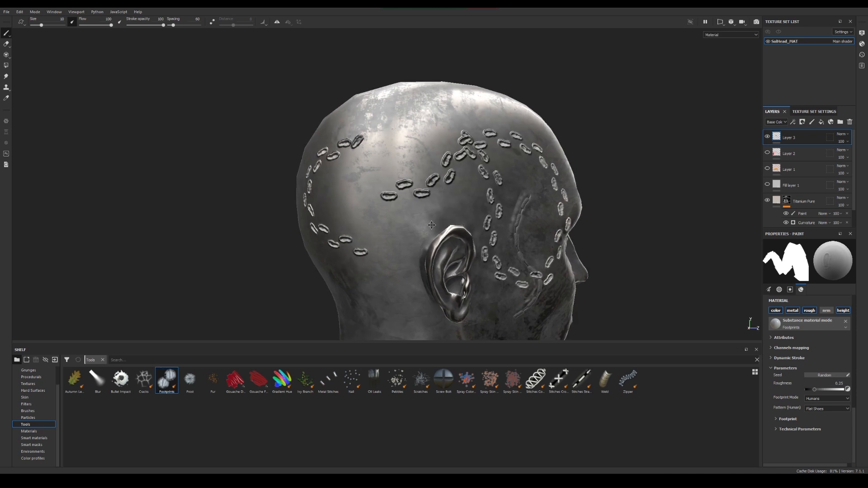
{"action": "middle_click_drag", "start_coordinate": [443, 230], "coordinate": [332, 228], "text": "alt"}
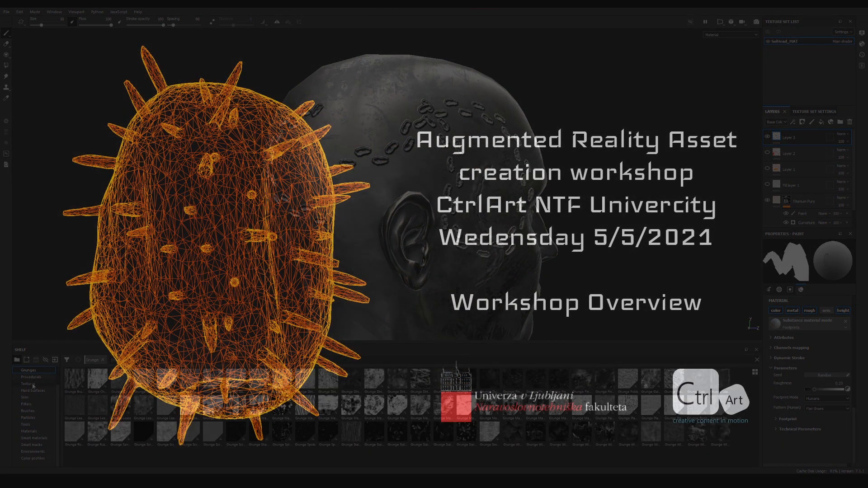
{"action": "left_click", "coordinate": [32, 377]}
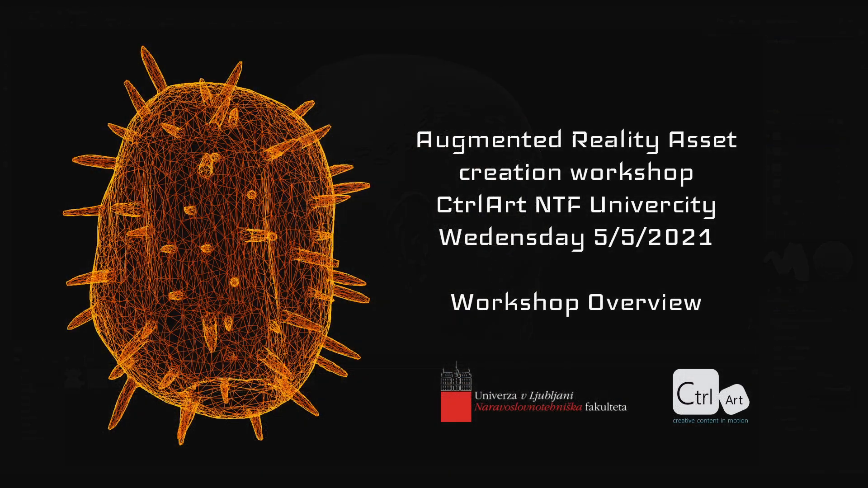